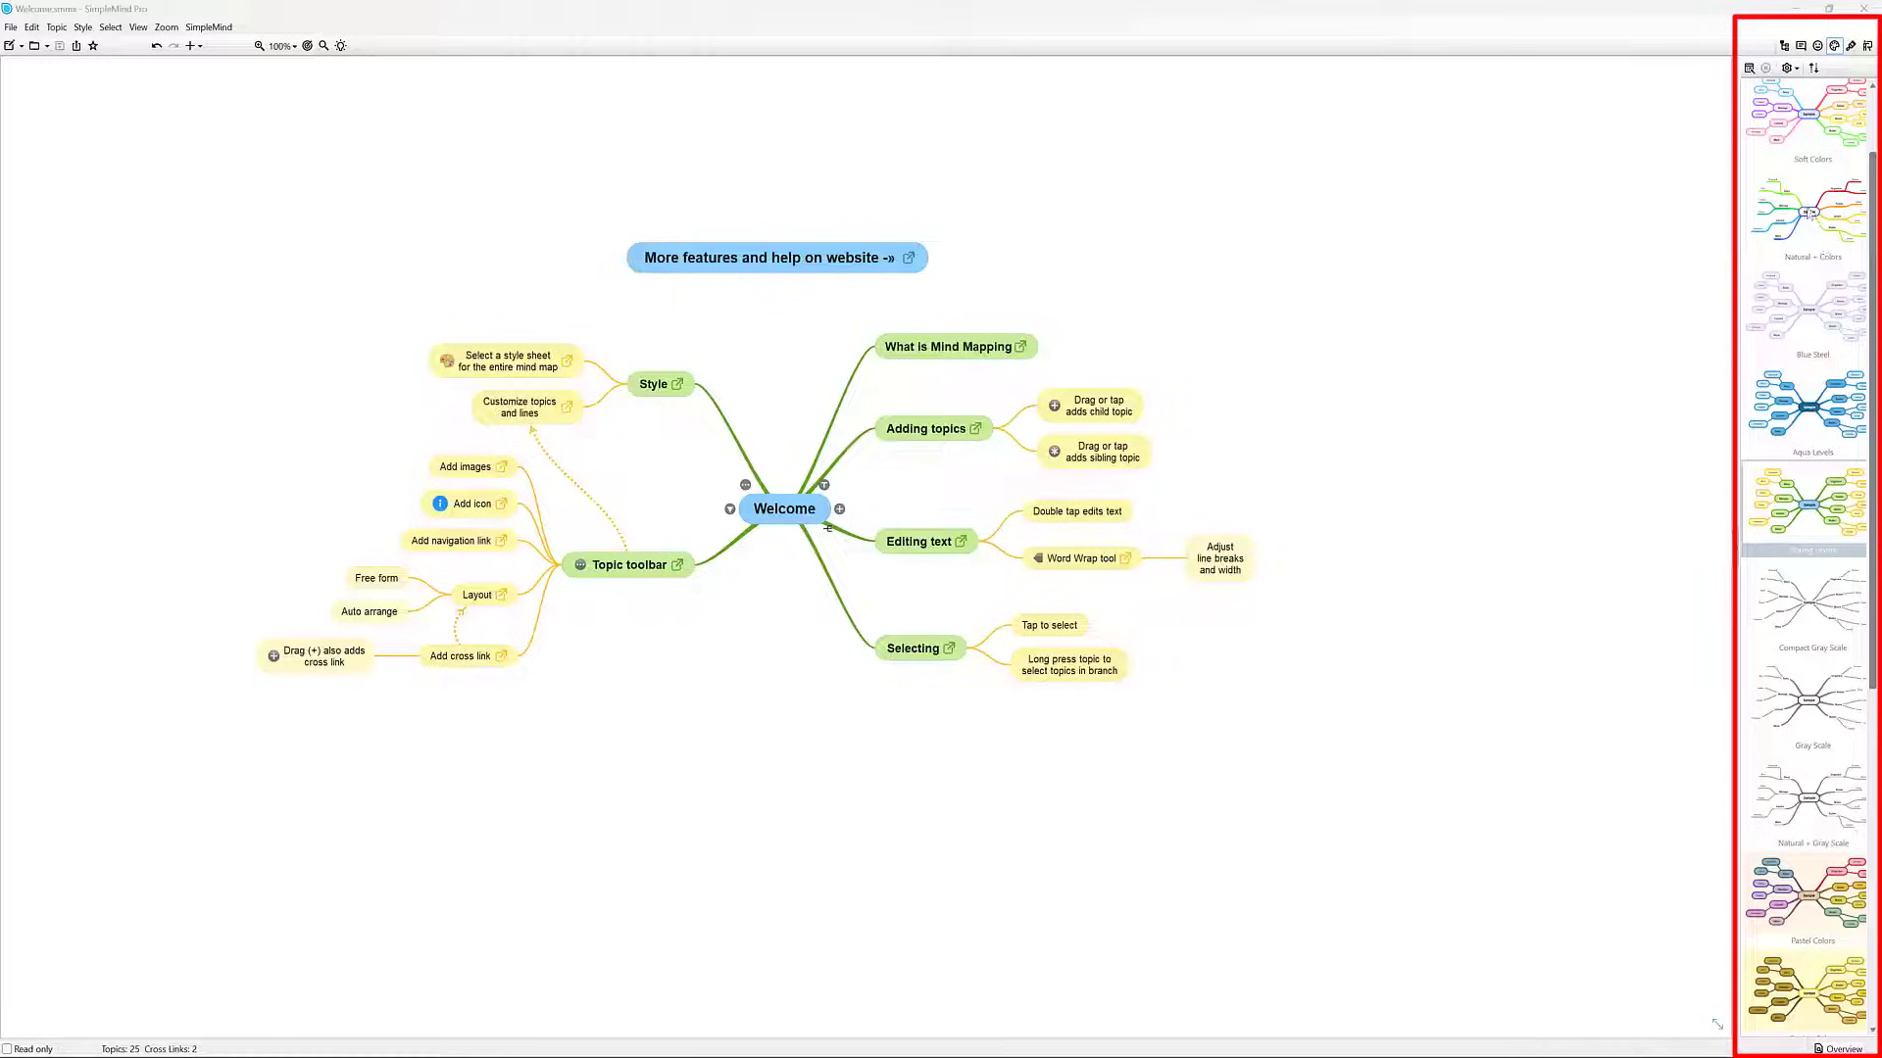
- Try the Blue Steel, Spring Levels, Colors on Black, Chart and other style sheets on the Welcome map
{"action": "left_click", "coordinate": [1811, 304]}
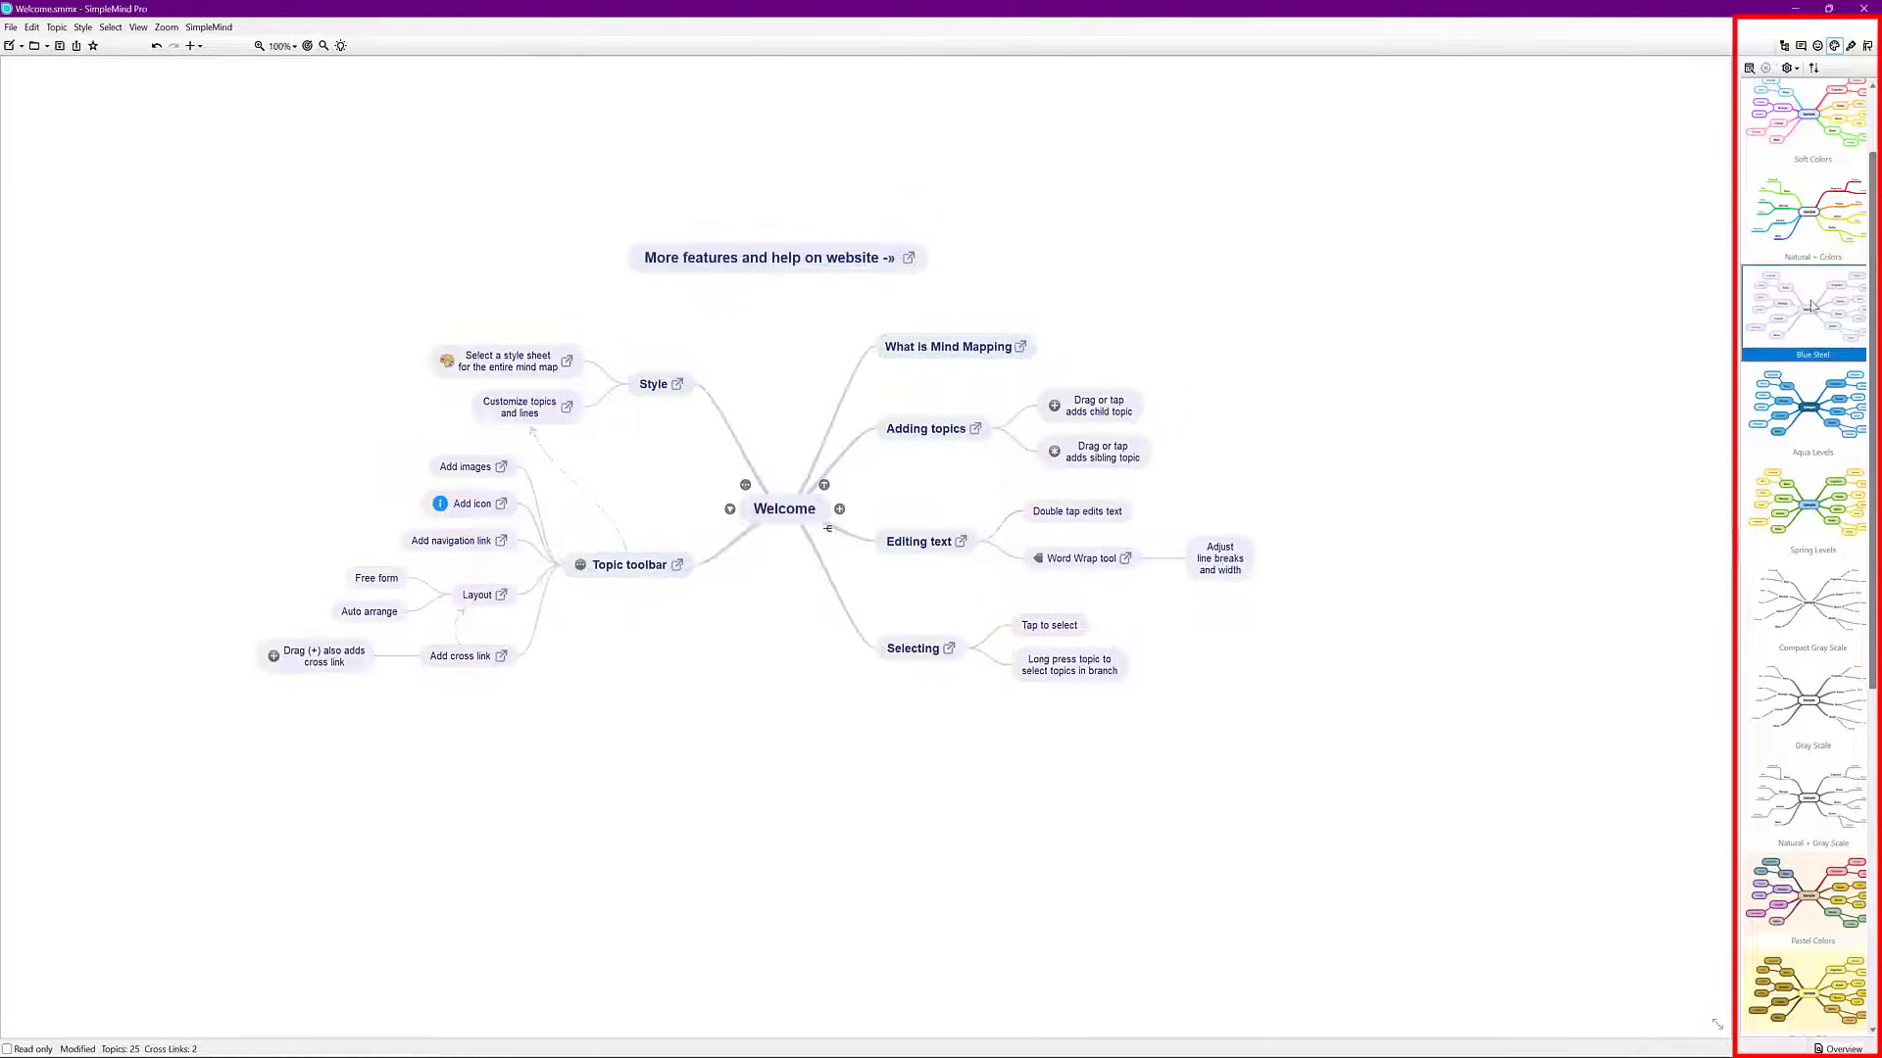
{"action": "left_click", "coordinate": [1818, 516]}
{"action": "scroll", "coordinate": [1825, 774], "scroll_direction": "down", "scroll_amount": 5}
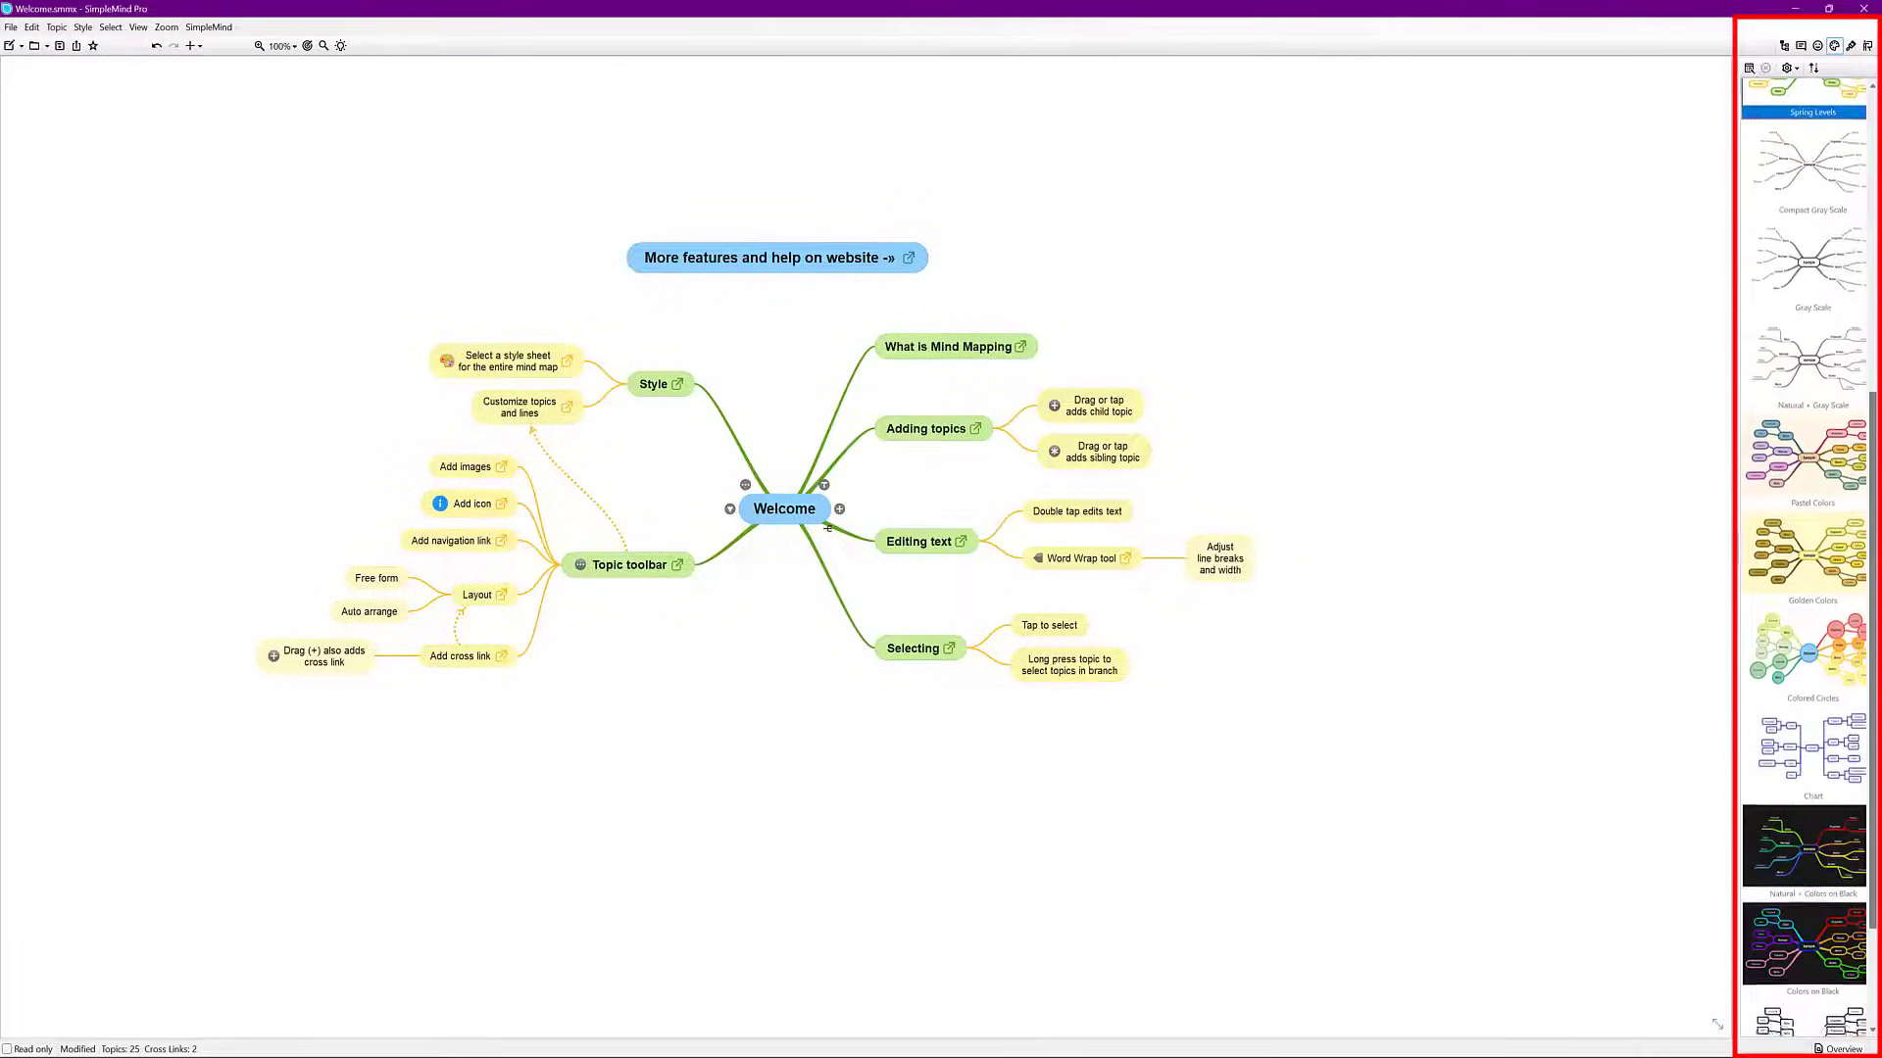
{"action": "left_click", "coordinate": [1813, 843]}
{"action": "left_click", "coordinate": [1808, 668]}
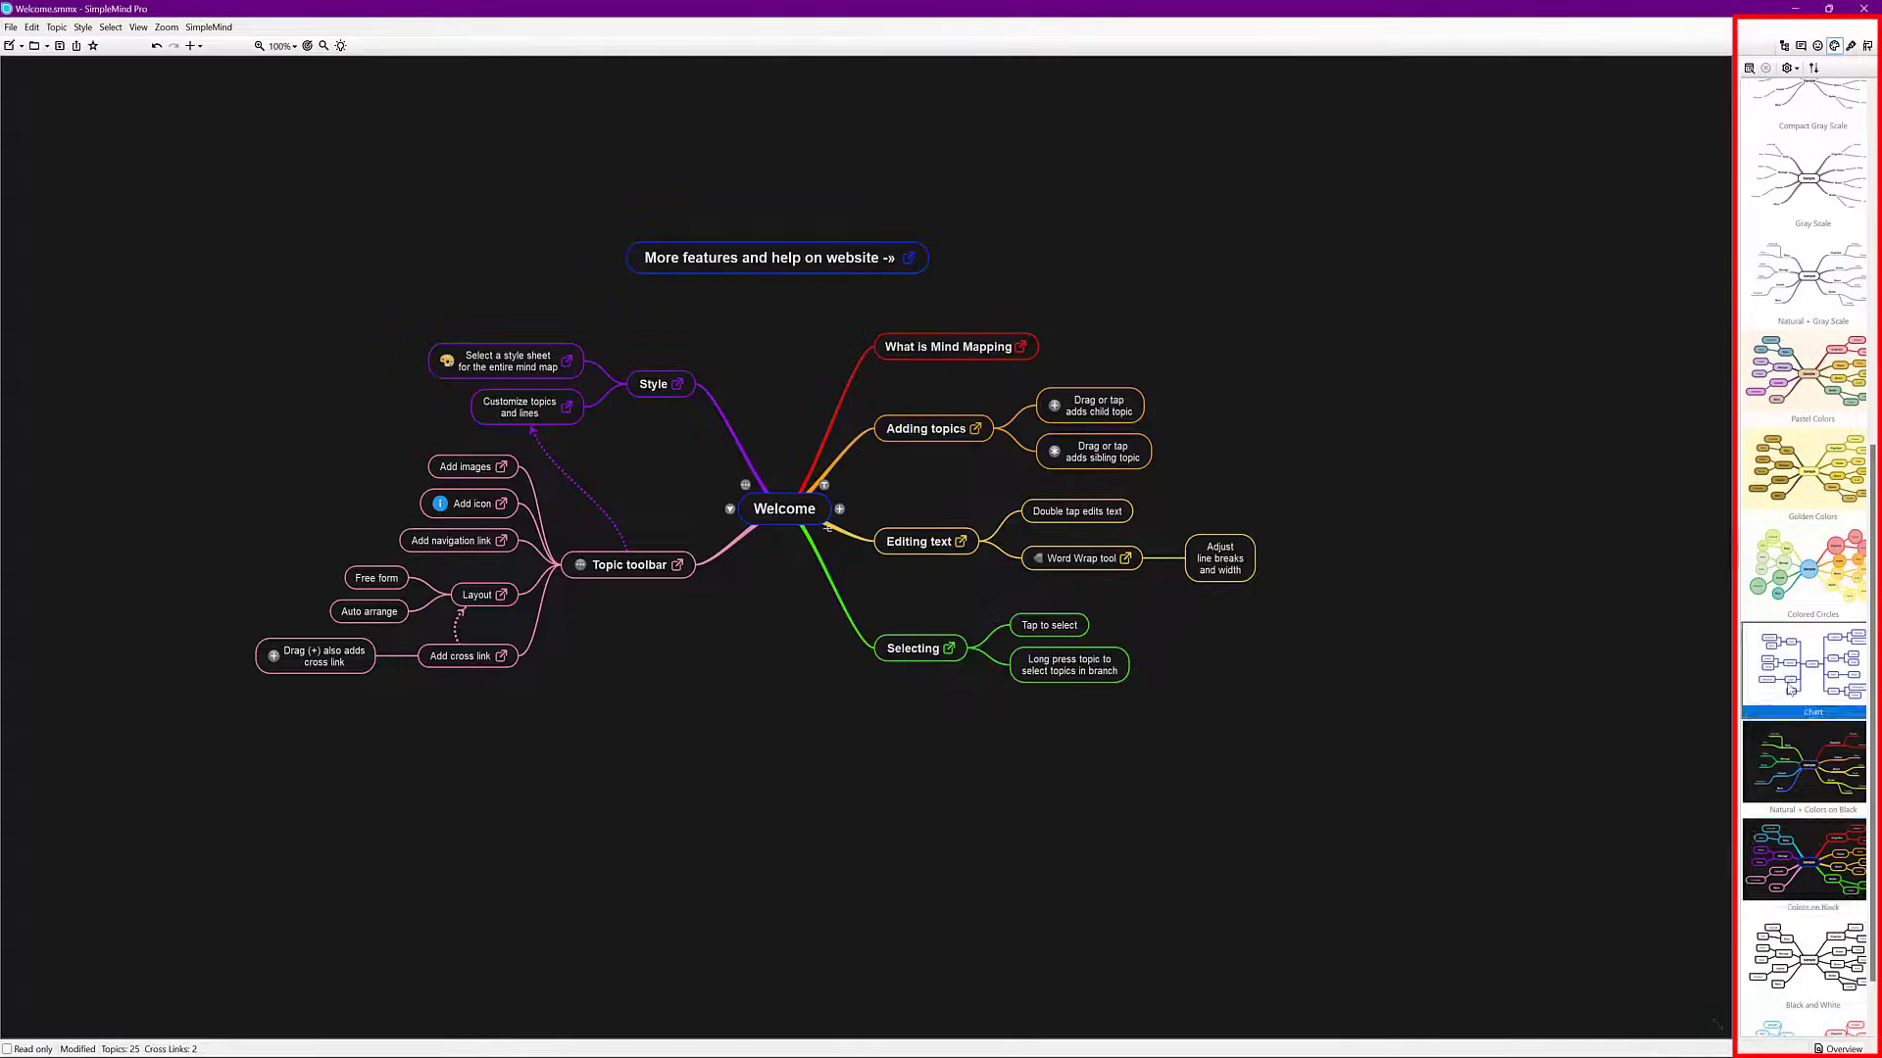
{"action": "left_click", "coordinate": [1808, 566]}
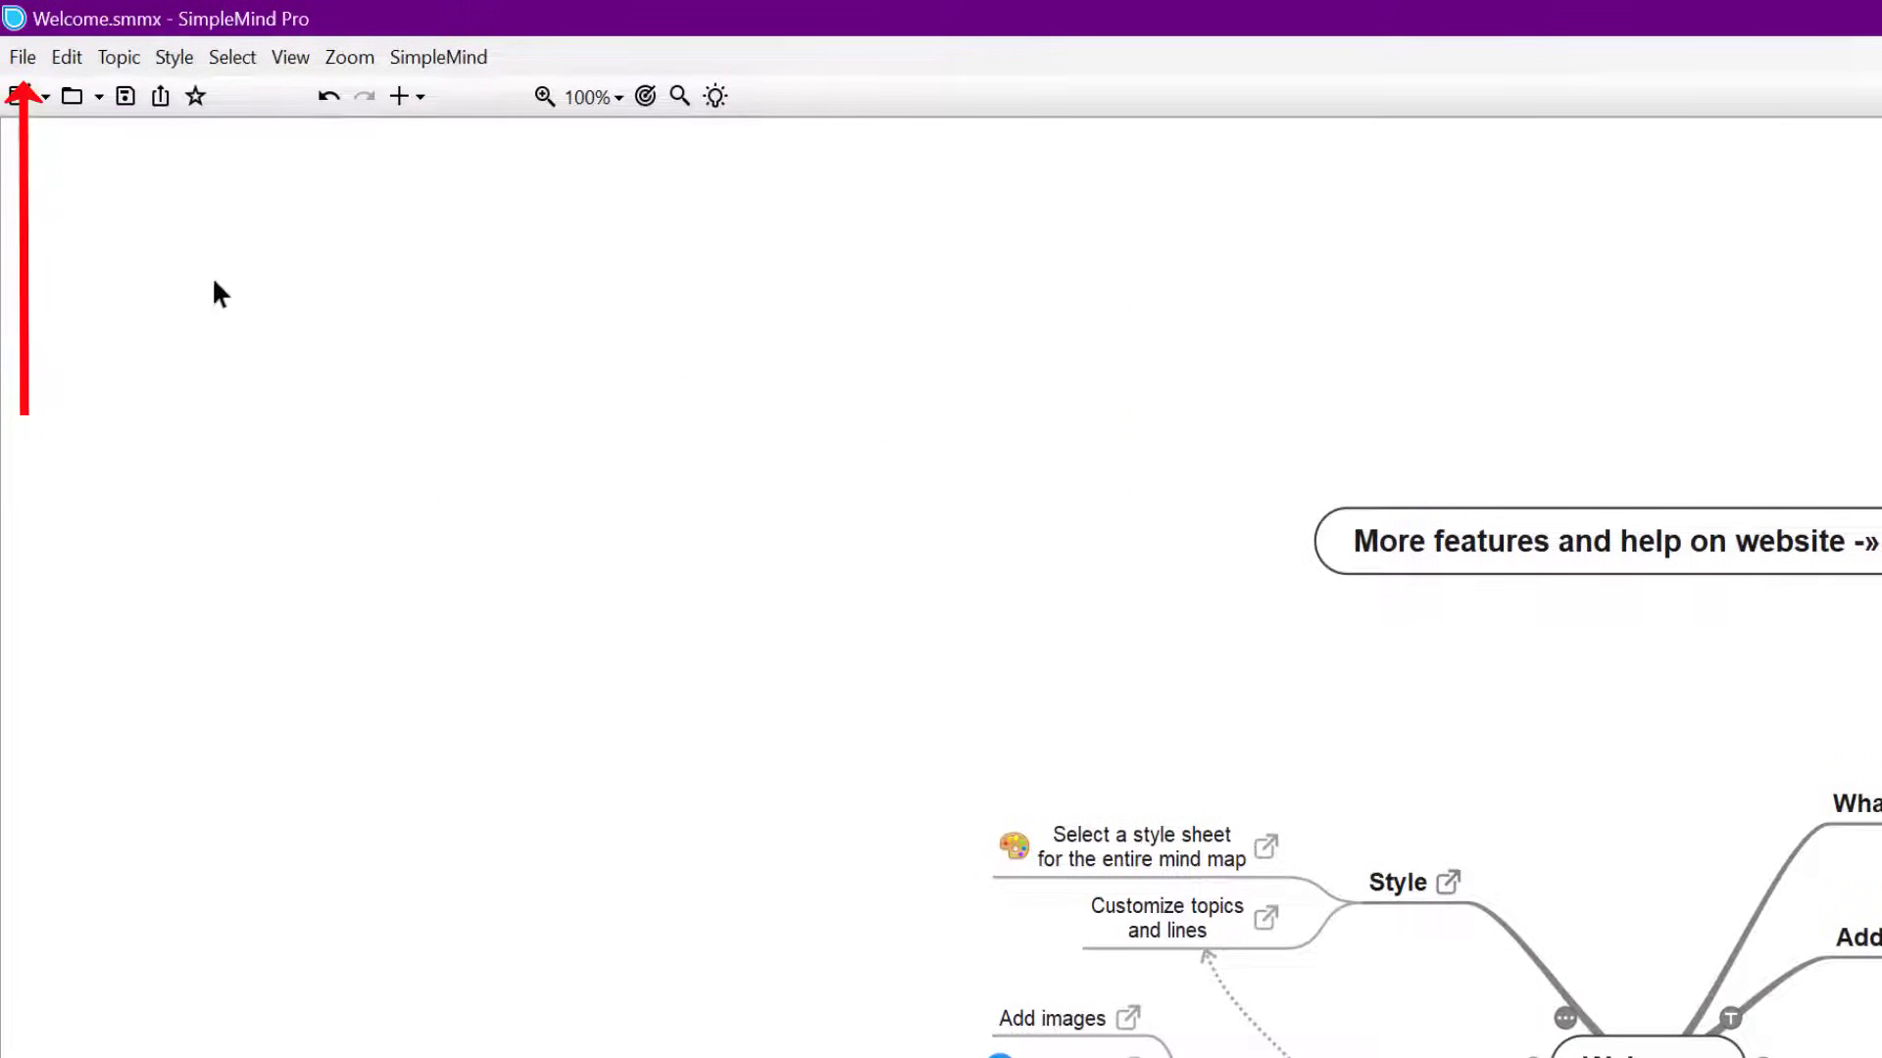
- Start a new mind map and preview the Mind Map, Timeline and Week planner templates
{"action": "left_click", "coordinate": [22, 56]}
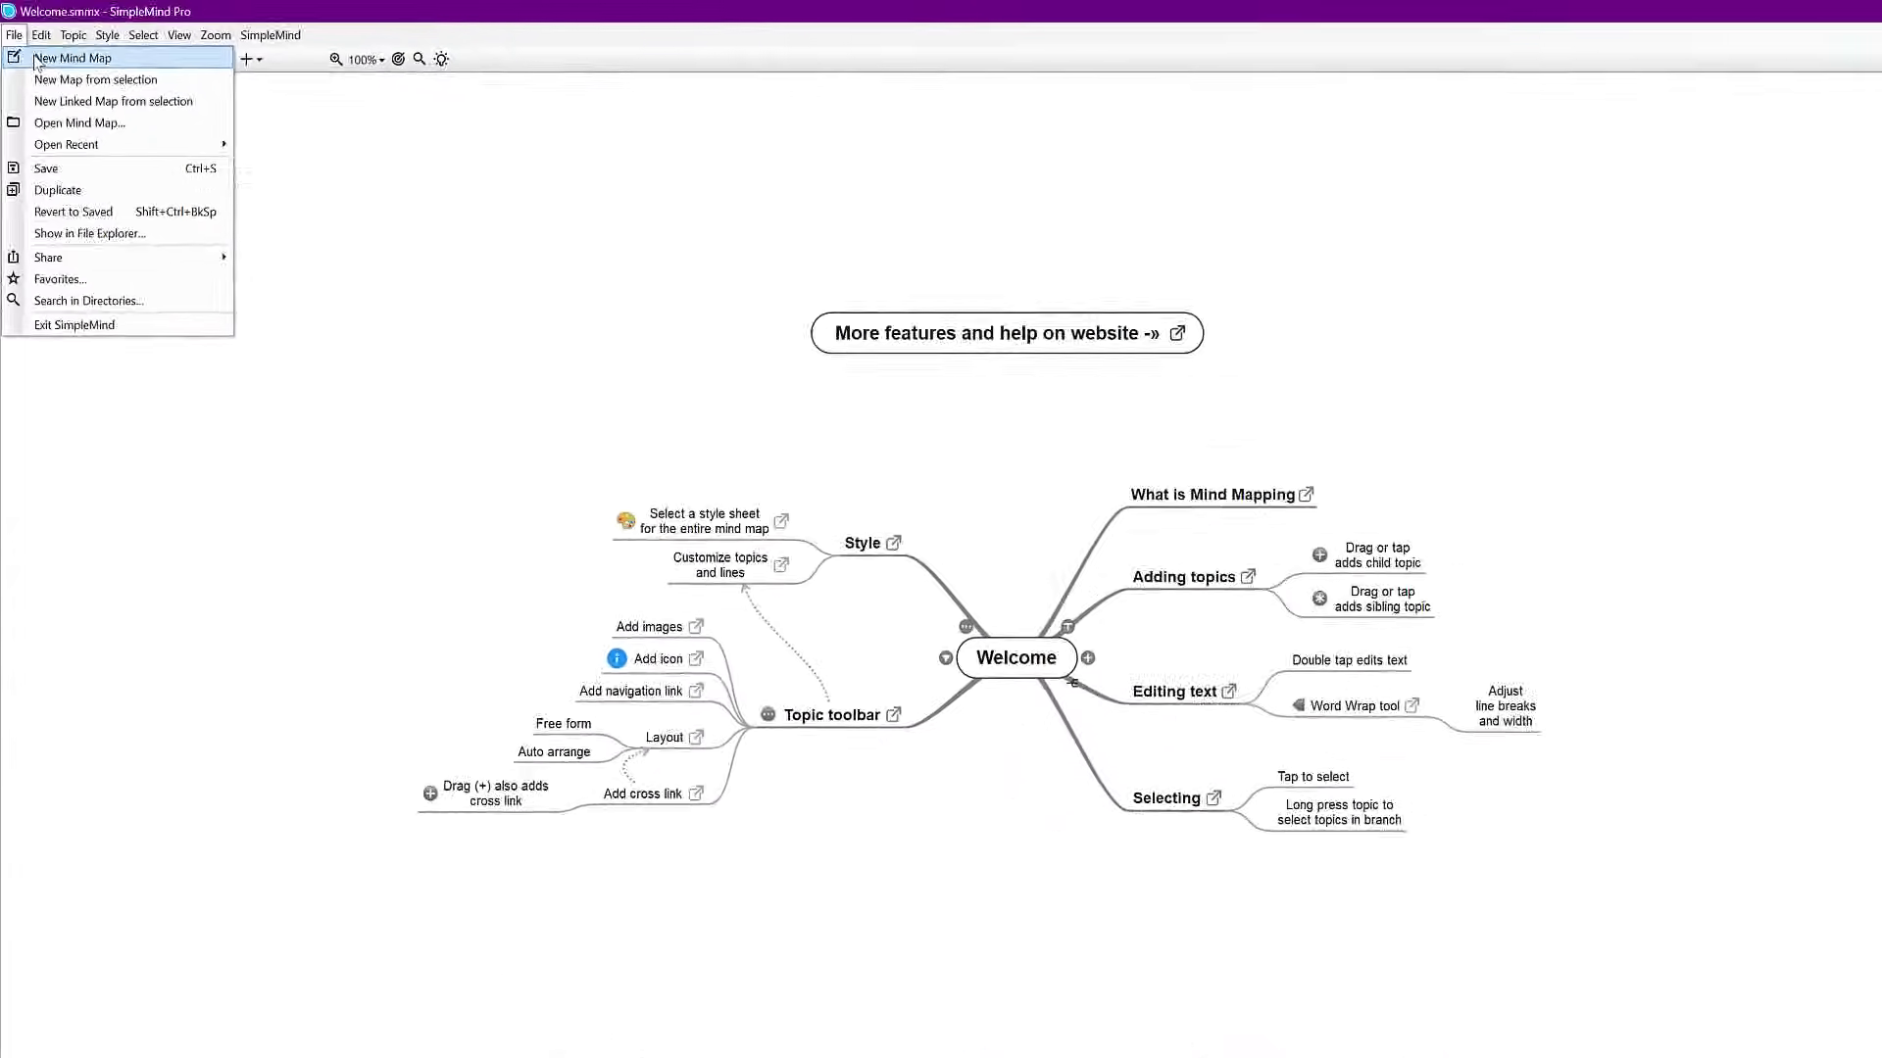
{"action": "left_click", "coordinate": [28, 45]}
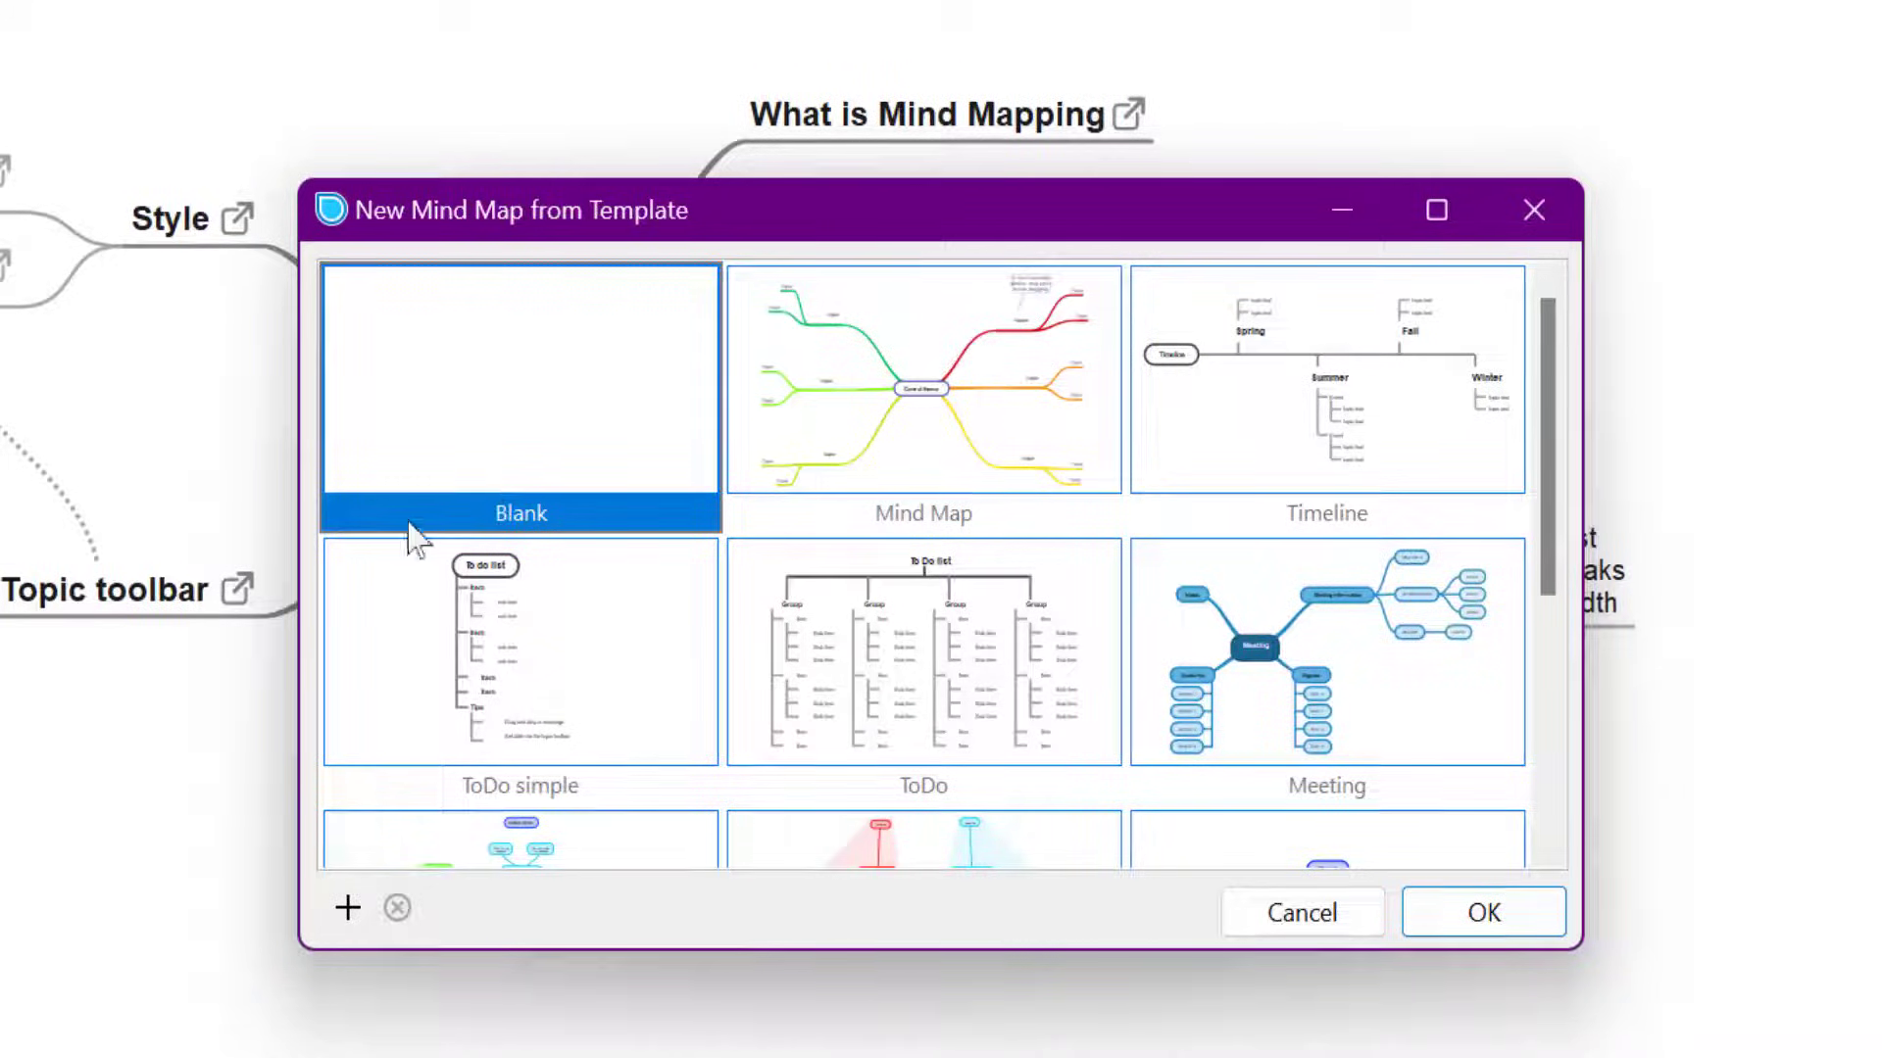
{"action": "left_click", "coordinate": [1009, 387]}
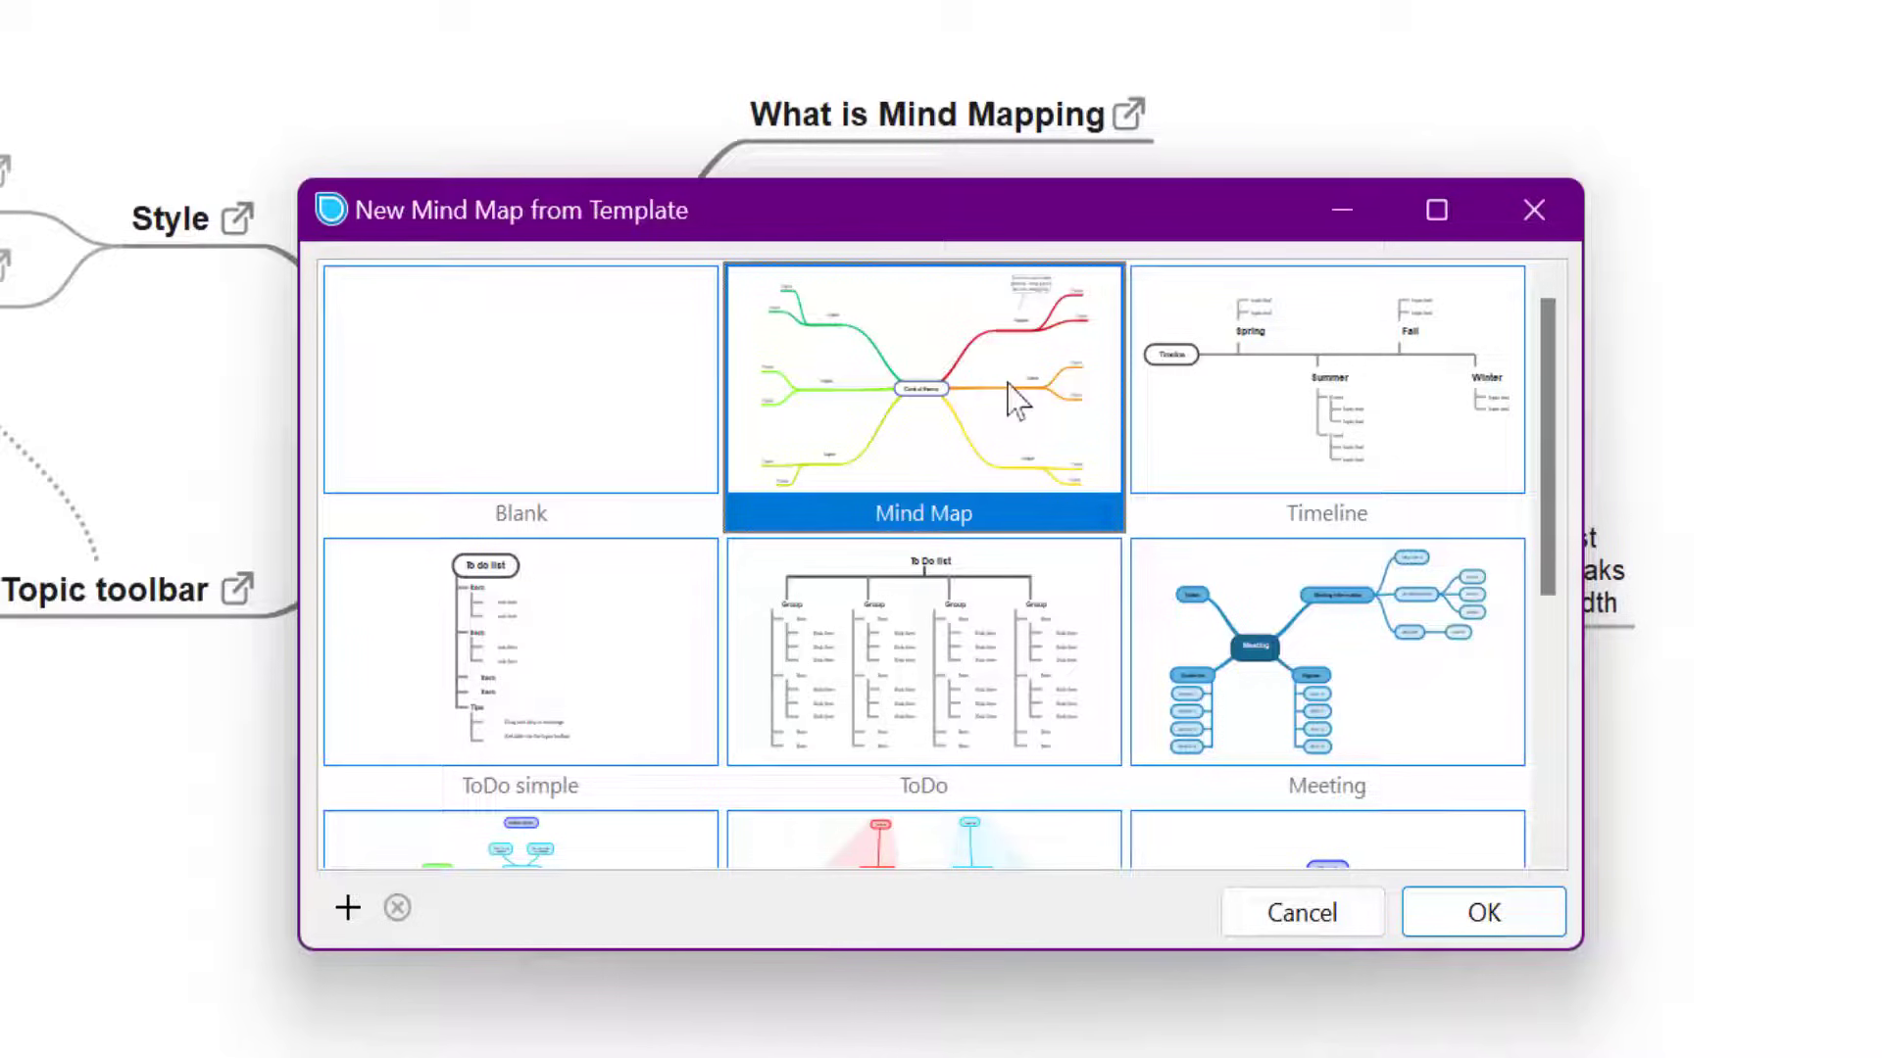
{"action": "left_click", "coordinate": [1271, 409]}
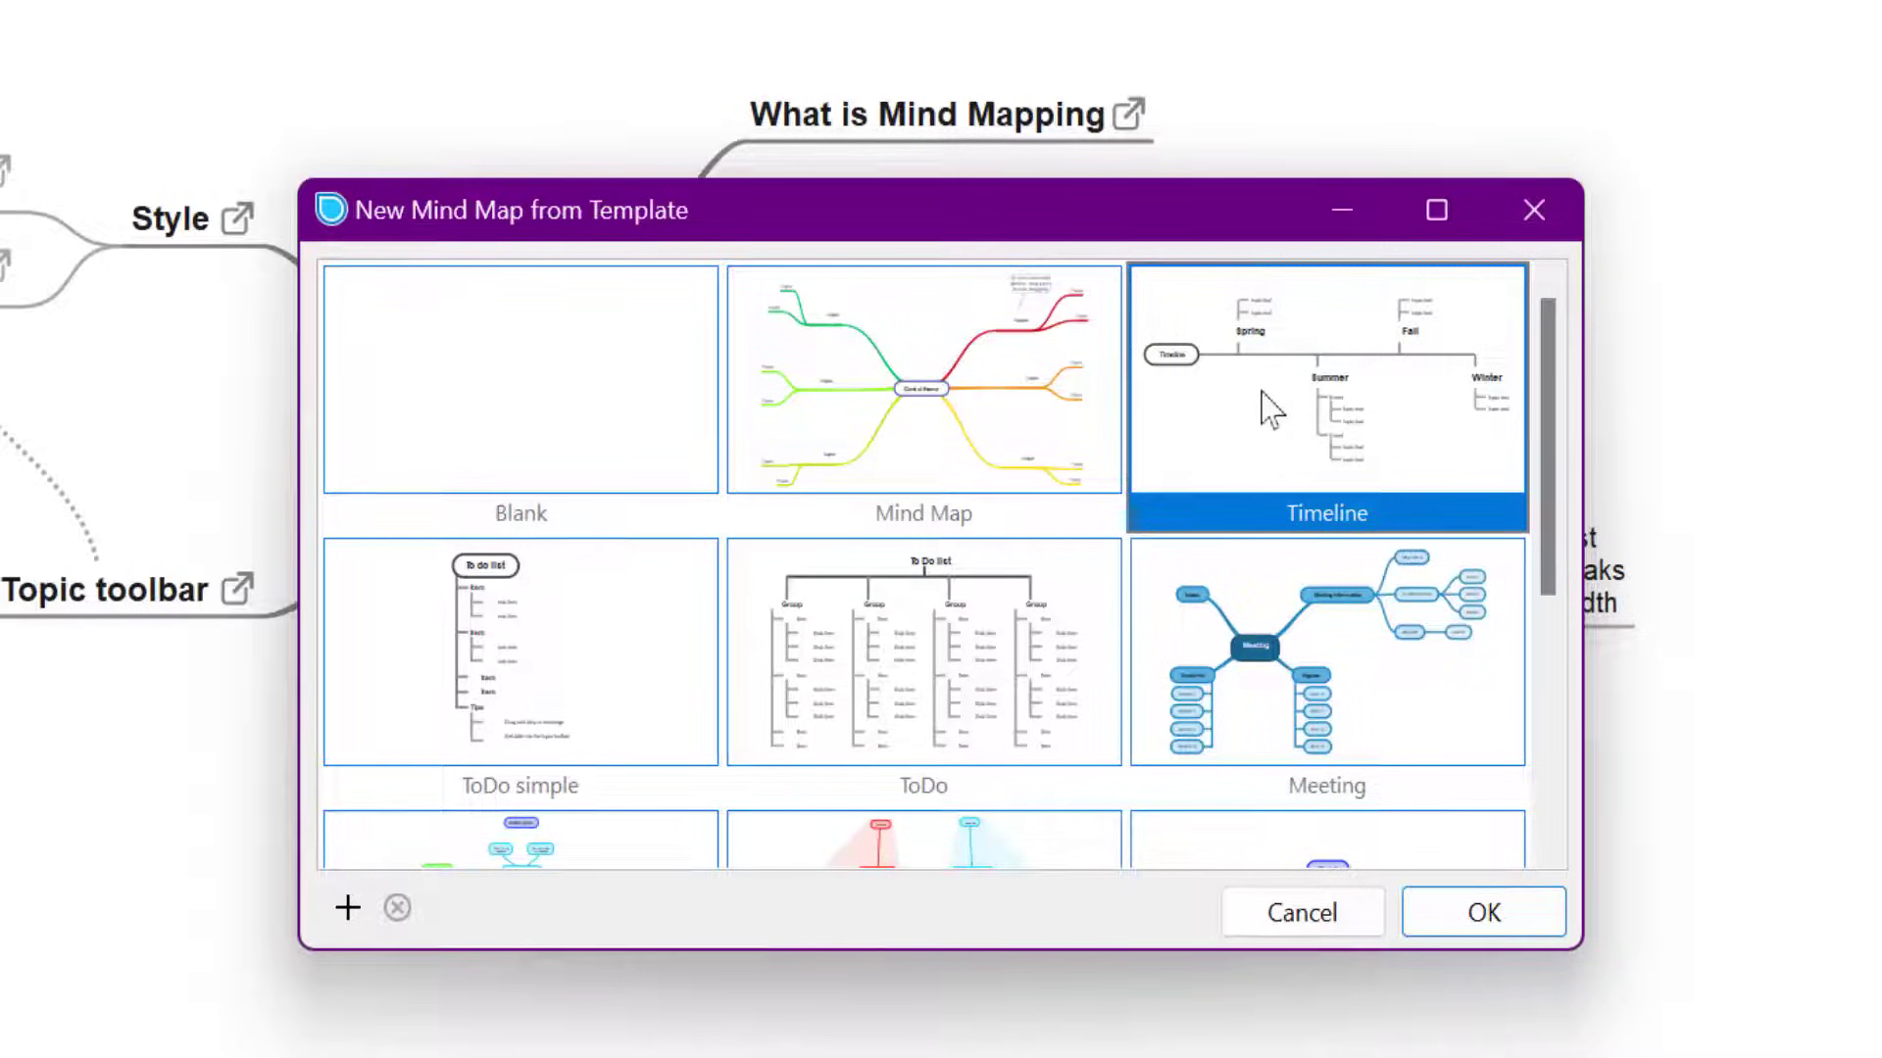
{"action": "left_click_drag", "start_coordinate": [1554, 549], "coordinate": [1568, 901]}
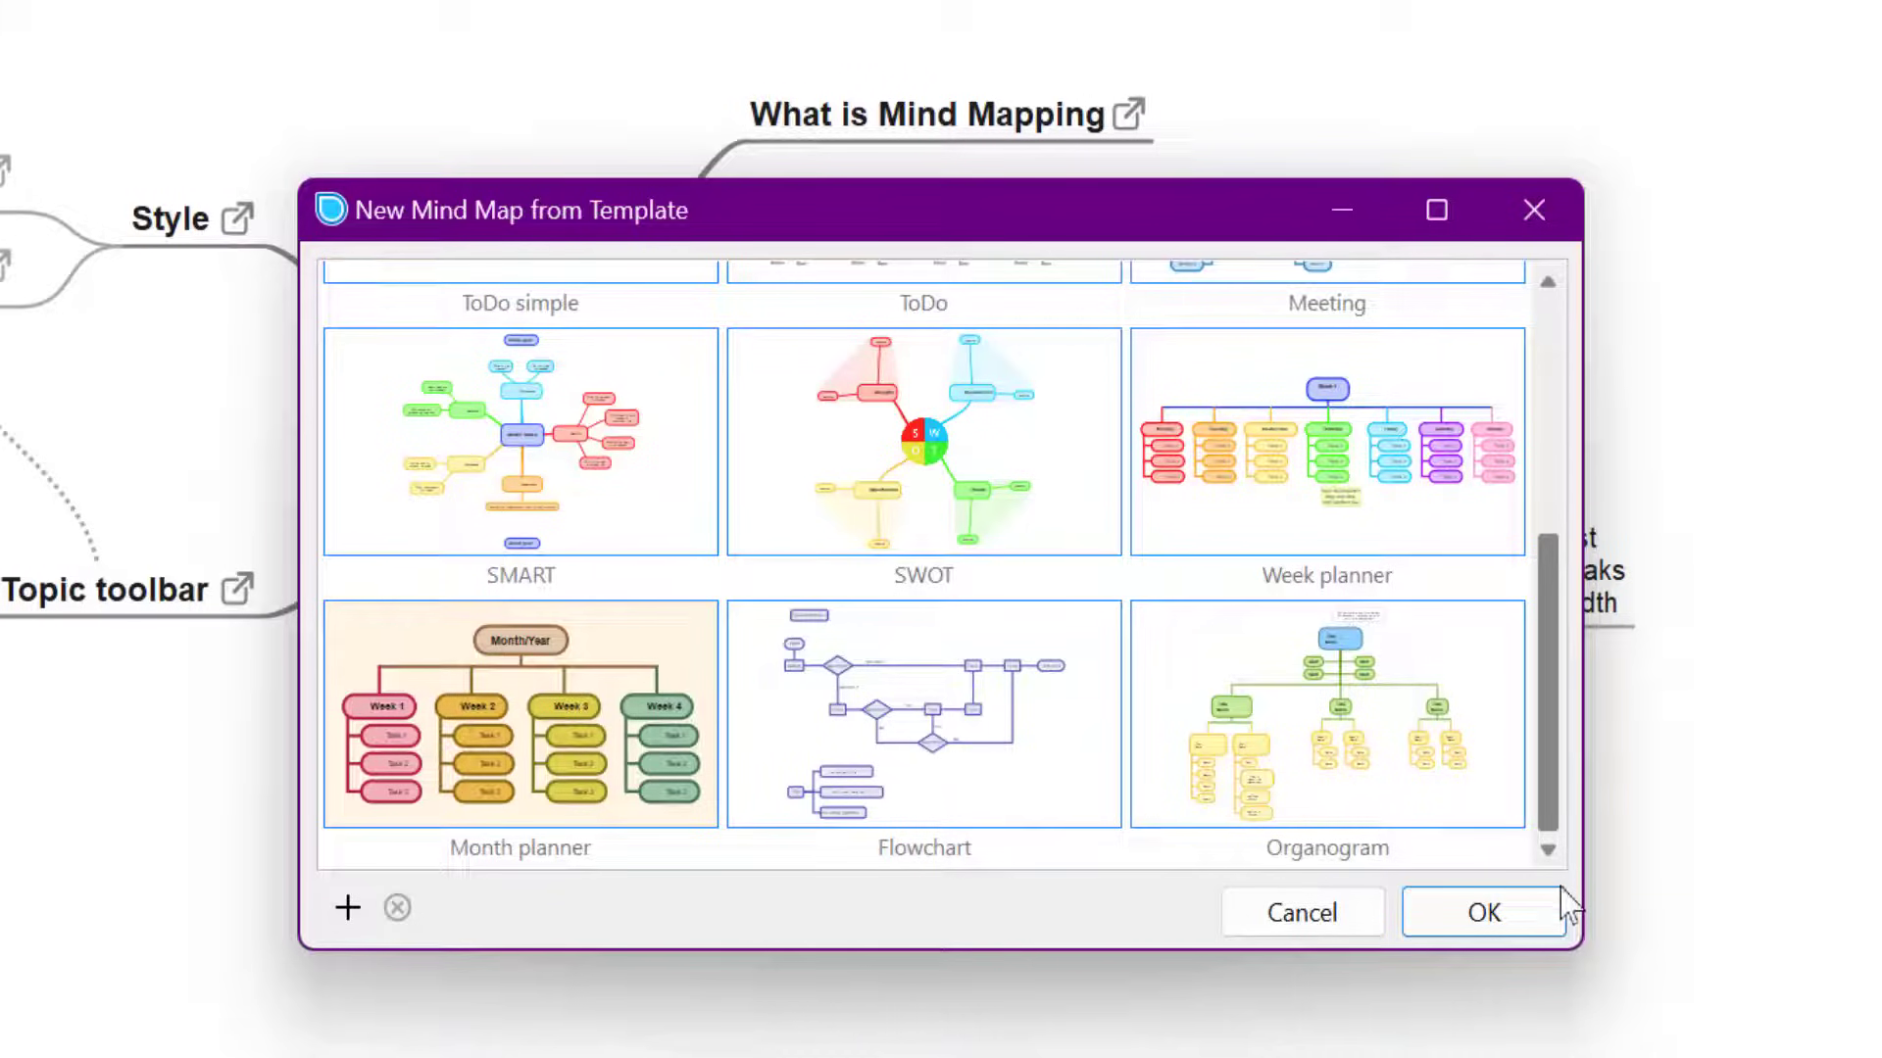
{"action": "left_click", "coordinate": [1390, 468]}
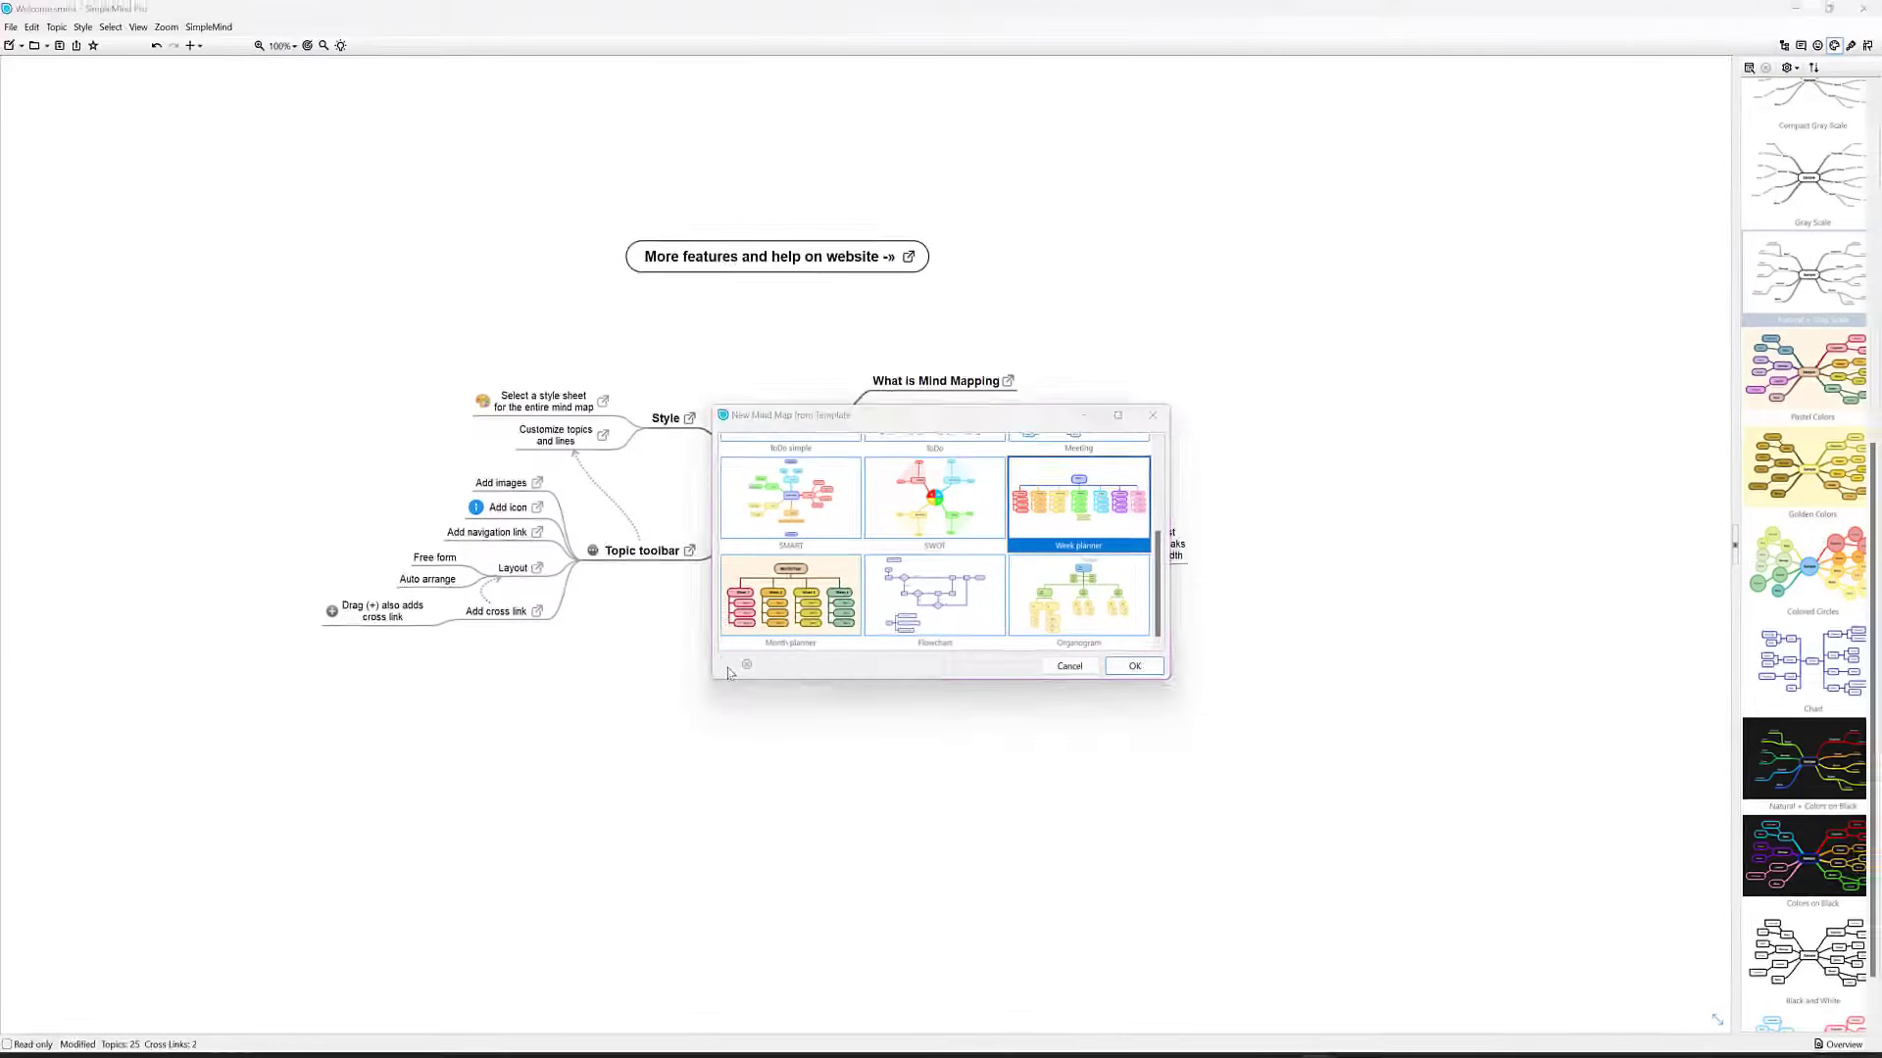
- Cancel adding a custom template, then create the map from the Blank template
{"action": "left_click", "coordinate": [348, 908]}
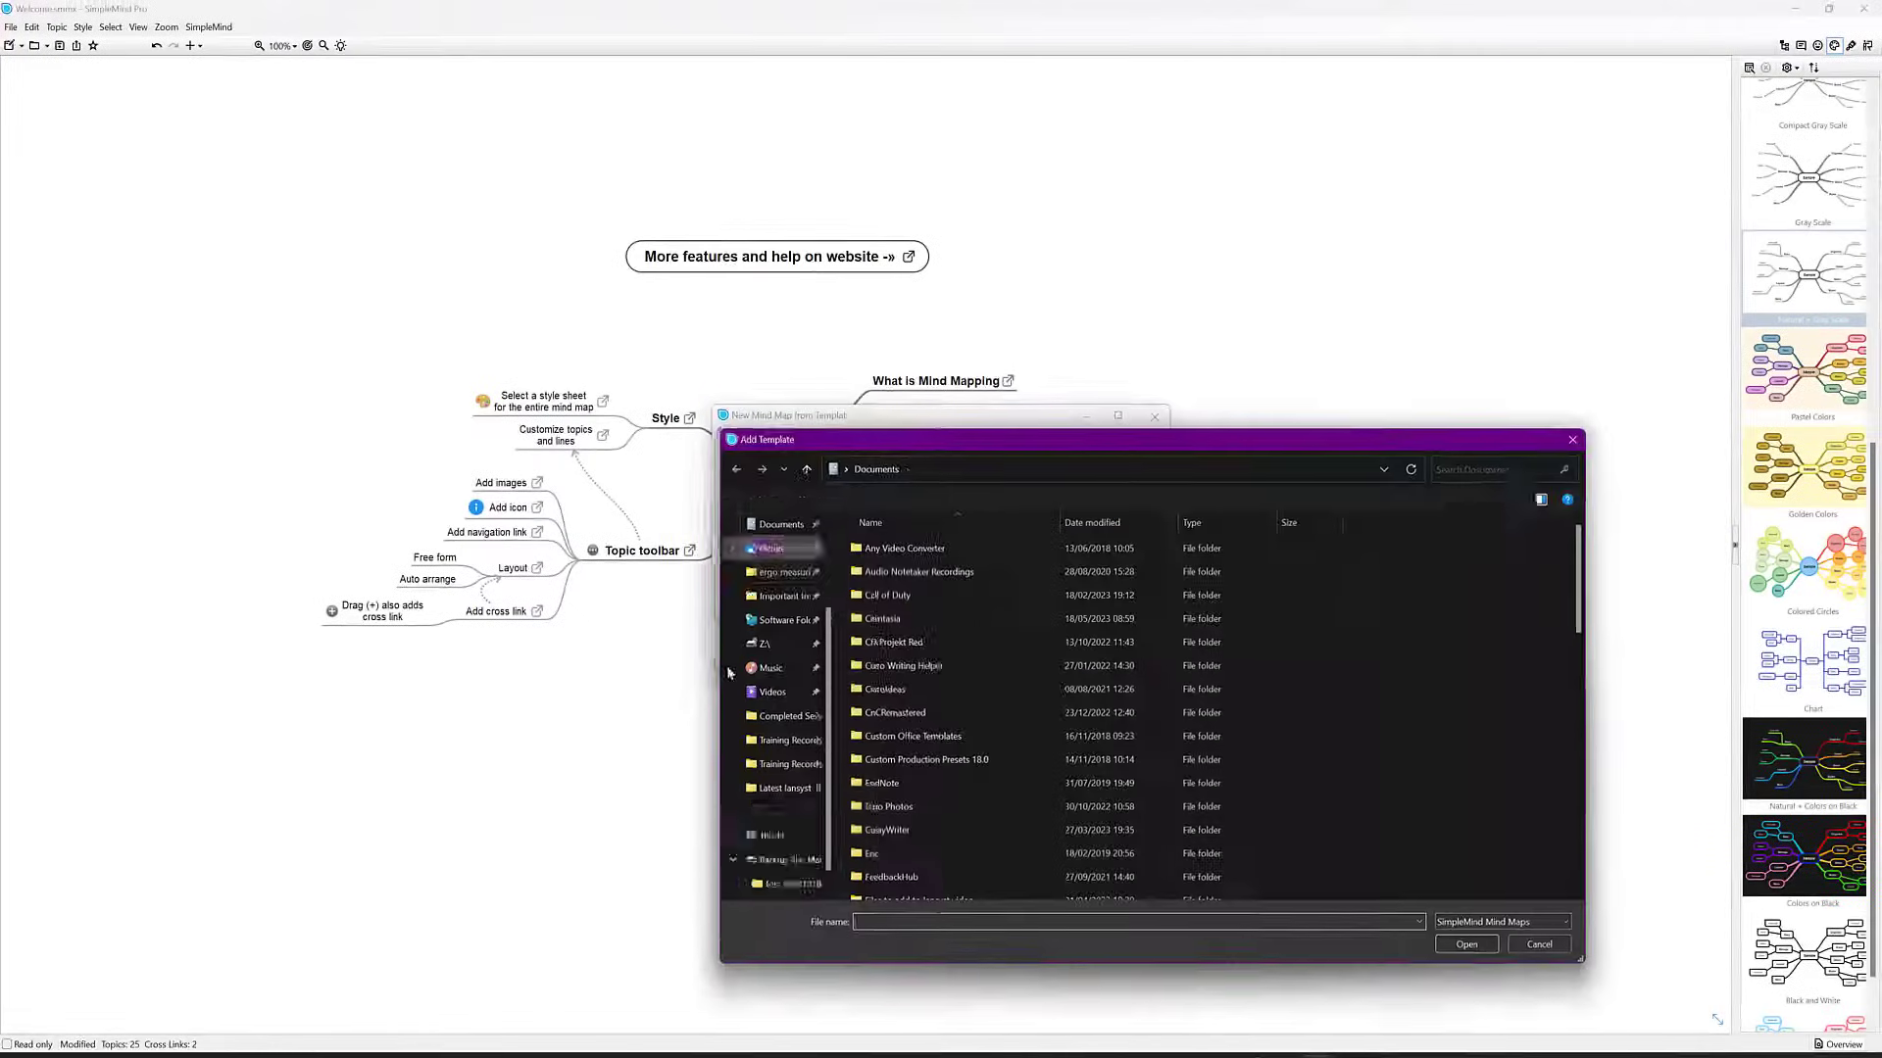
{"action": "left_click", "coordinate": [1539, 946]}
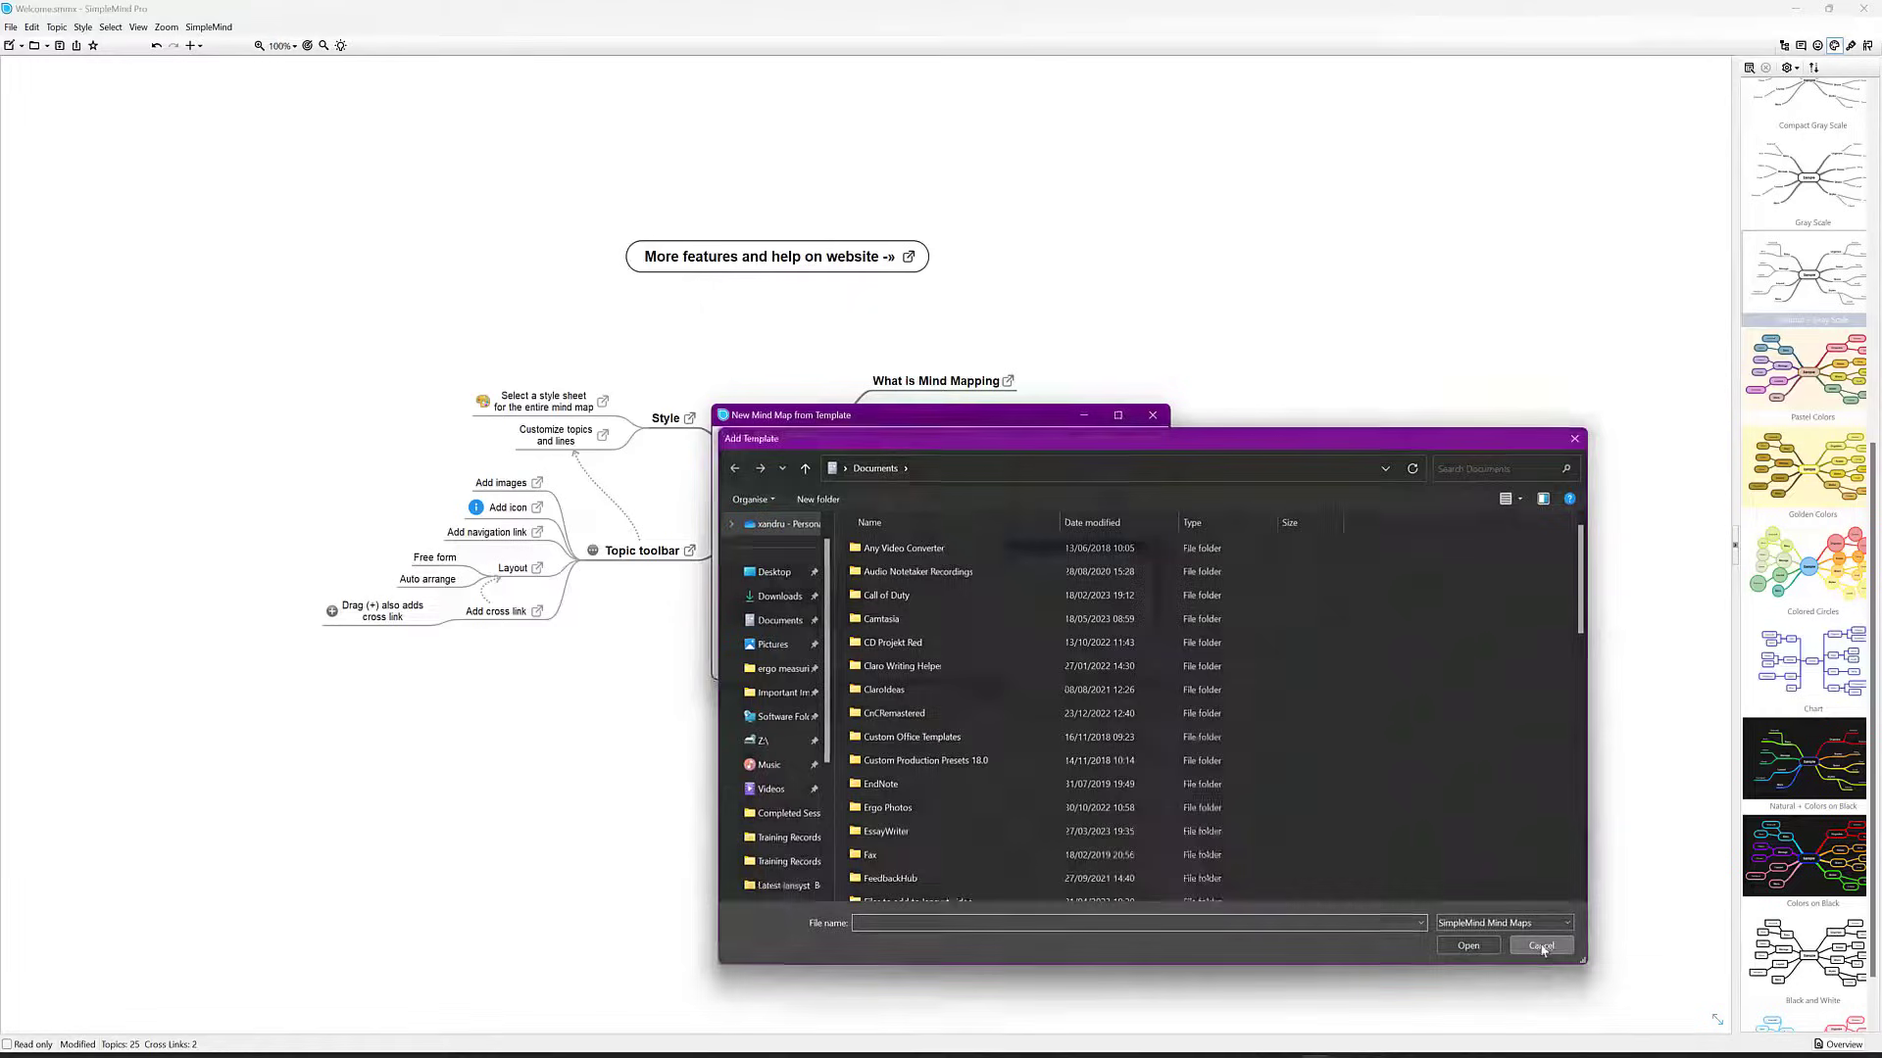
{"action": "scroll", "coordinate": [1160, 618], "scroll_direction": "up", "scroll_amount": 5}
{"action": "left_click", "coordinate": [813, 459]}
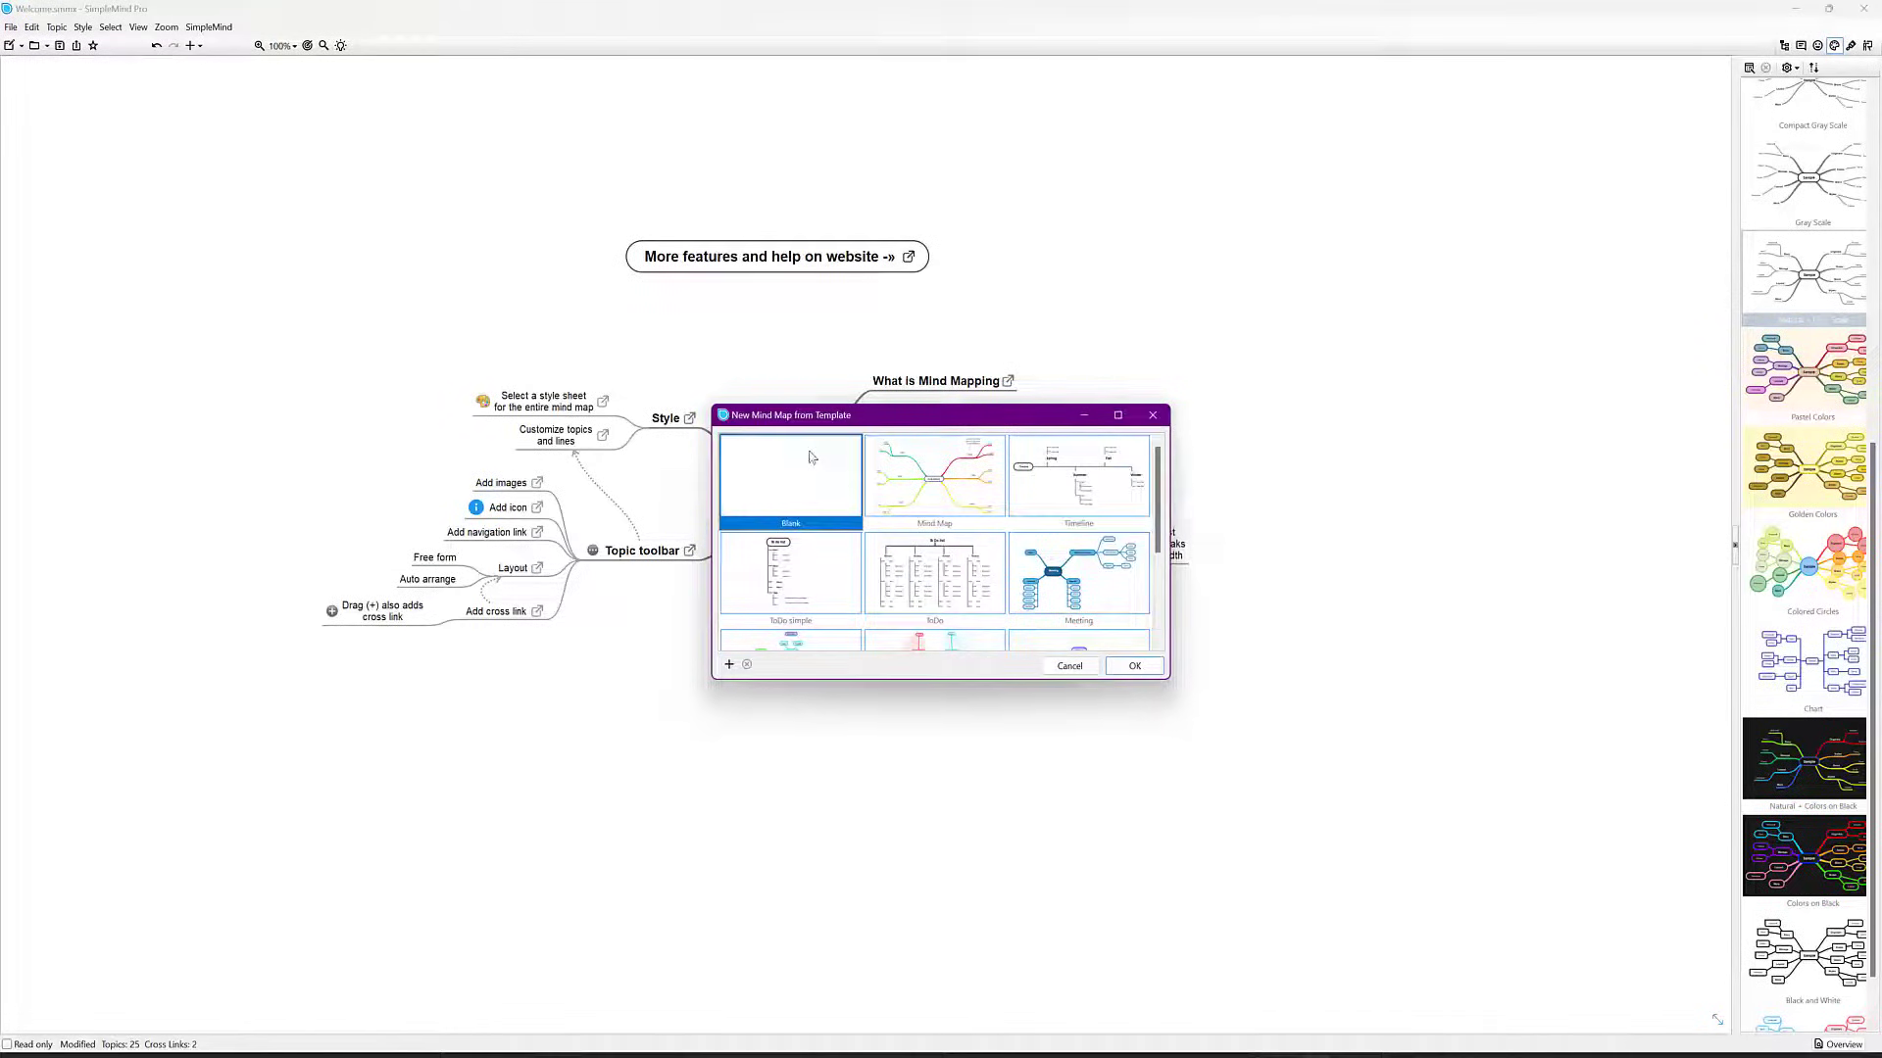
{"action": "left_click", "coordinate": [1135, 668]}
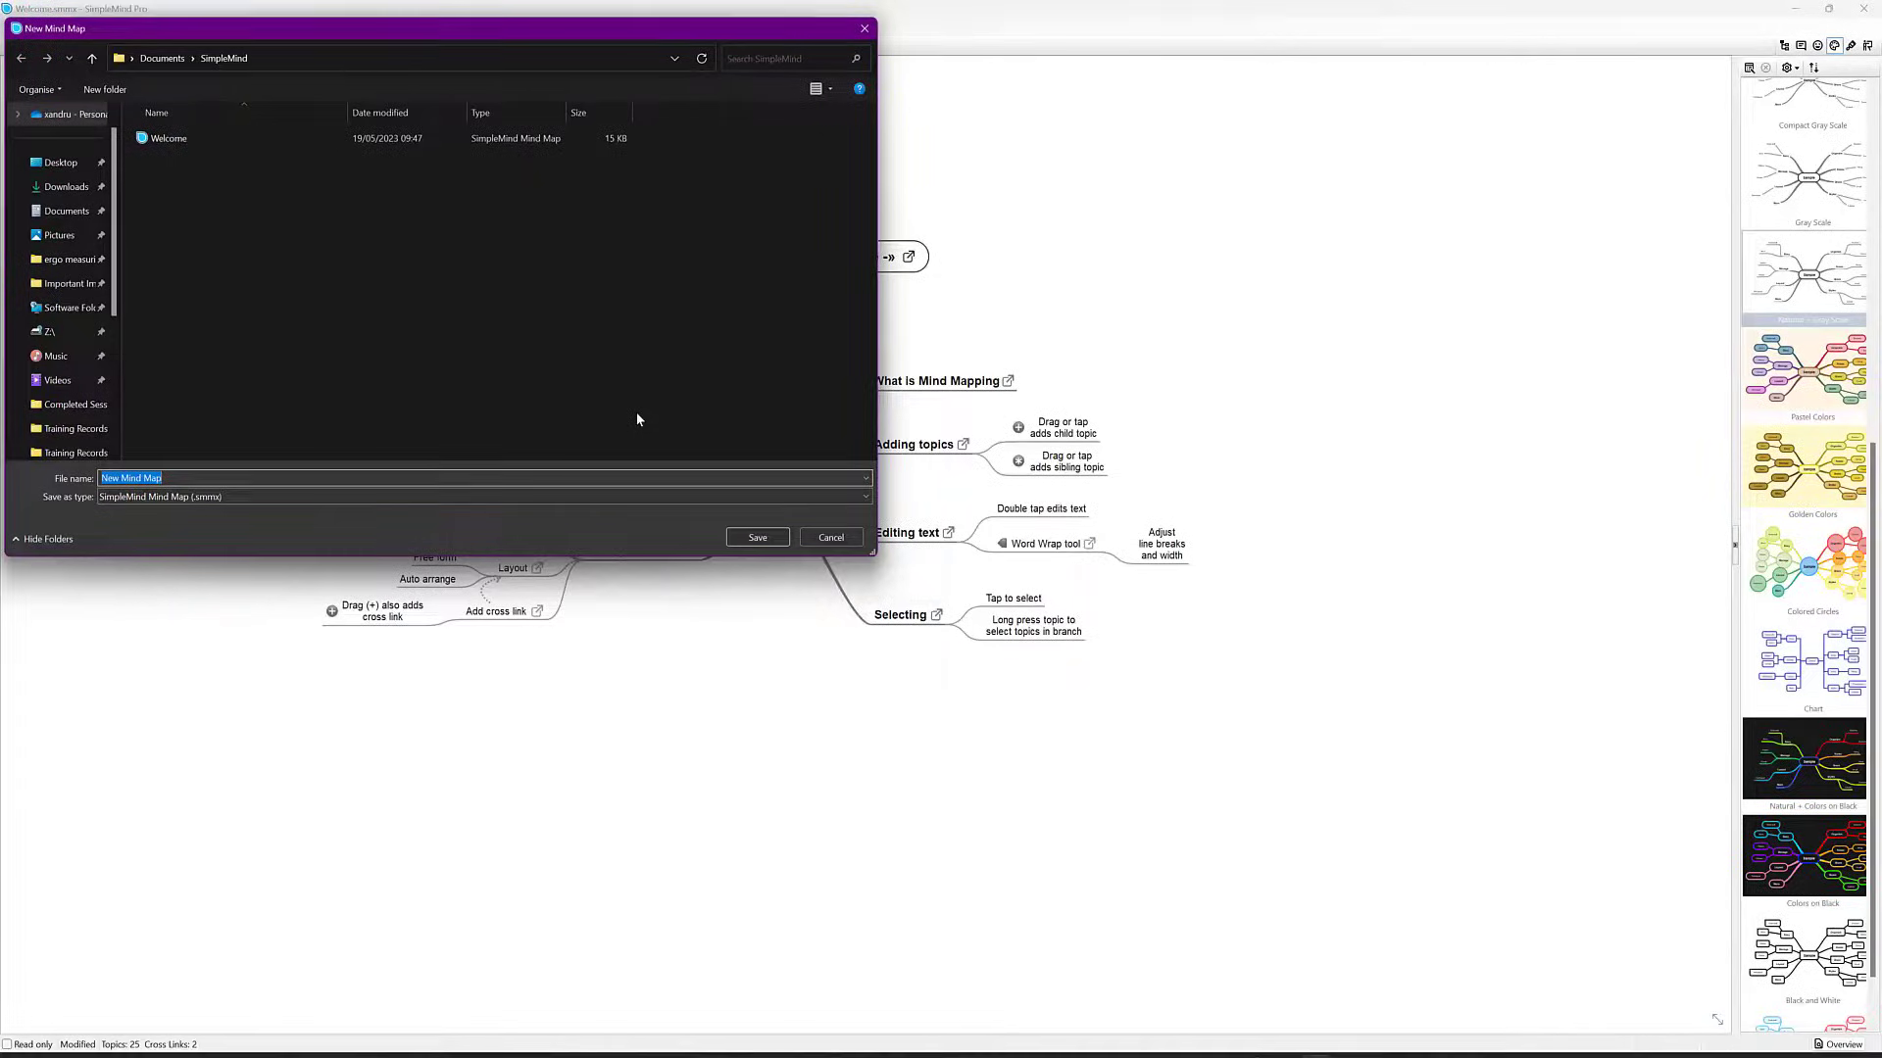
- Save the new map under the file name 'World'
{"action": "type", "text": "World"}
{"action": "left_click", "coordinate": [761, 537]}
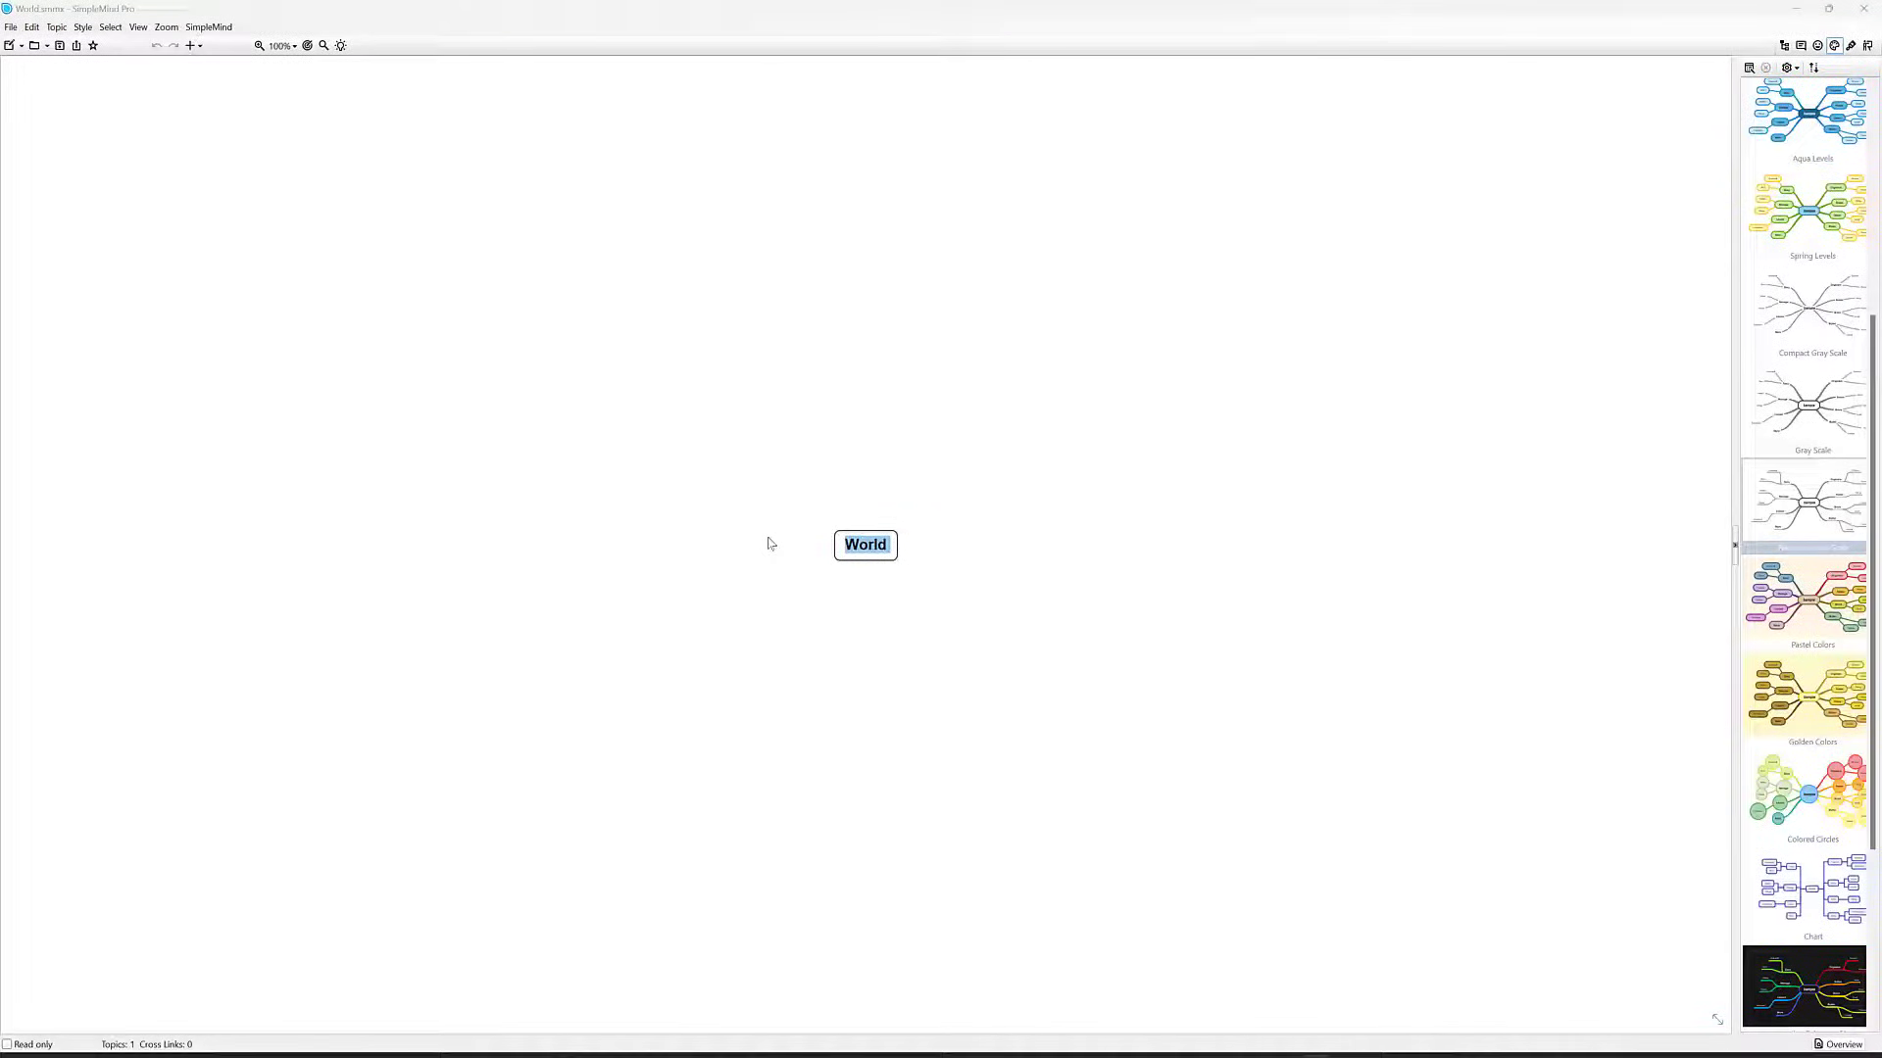
- Confirm the World topic text and check the Layout mode dialog without changing it
{"action": "key", "text": "Return"}
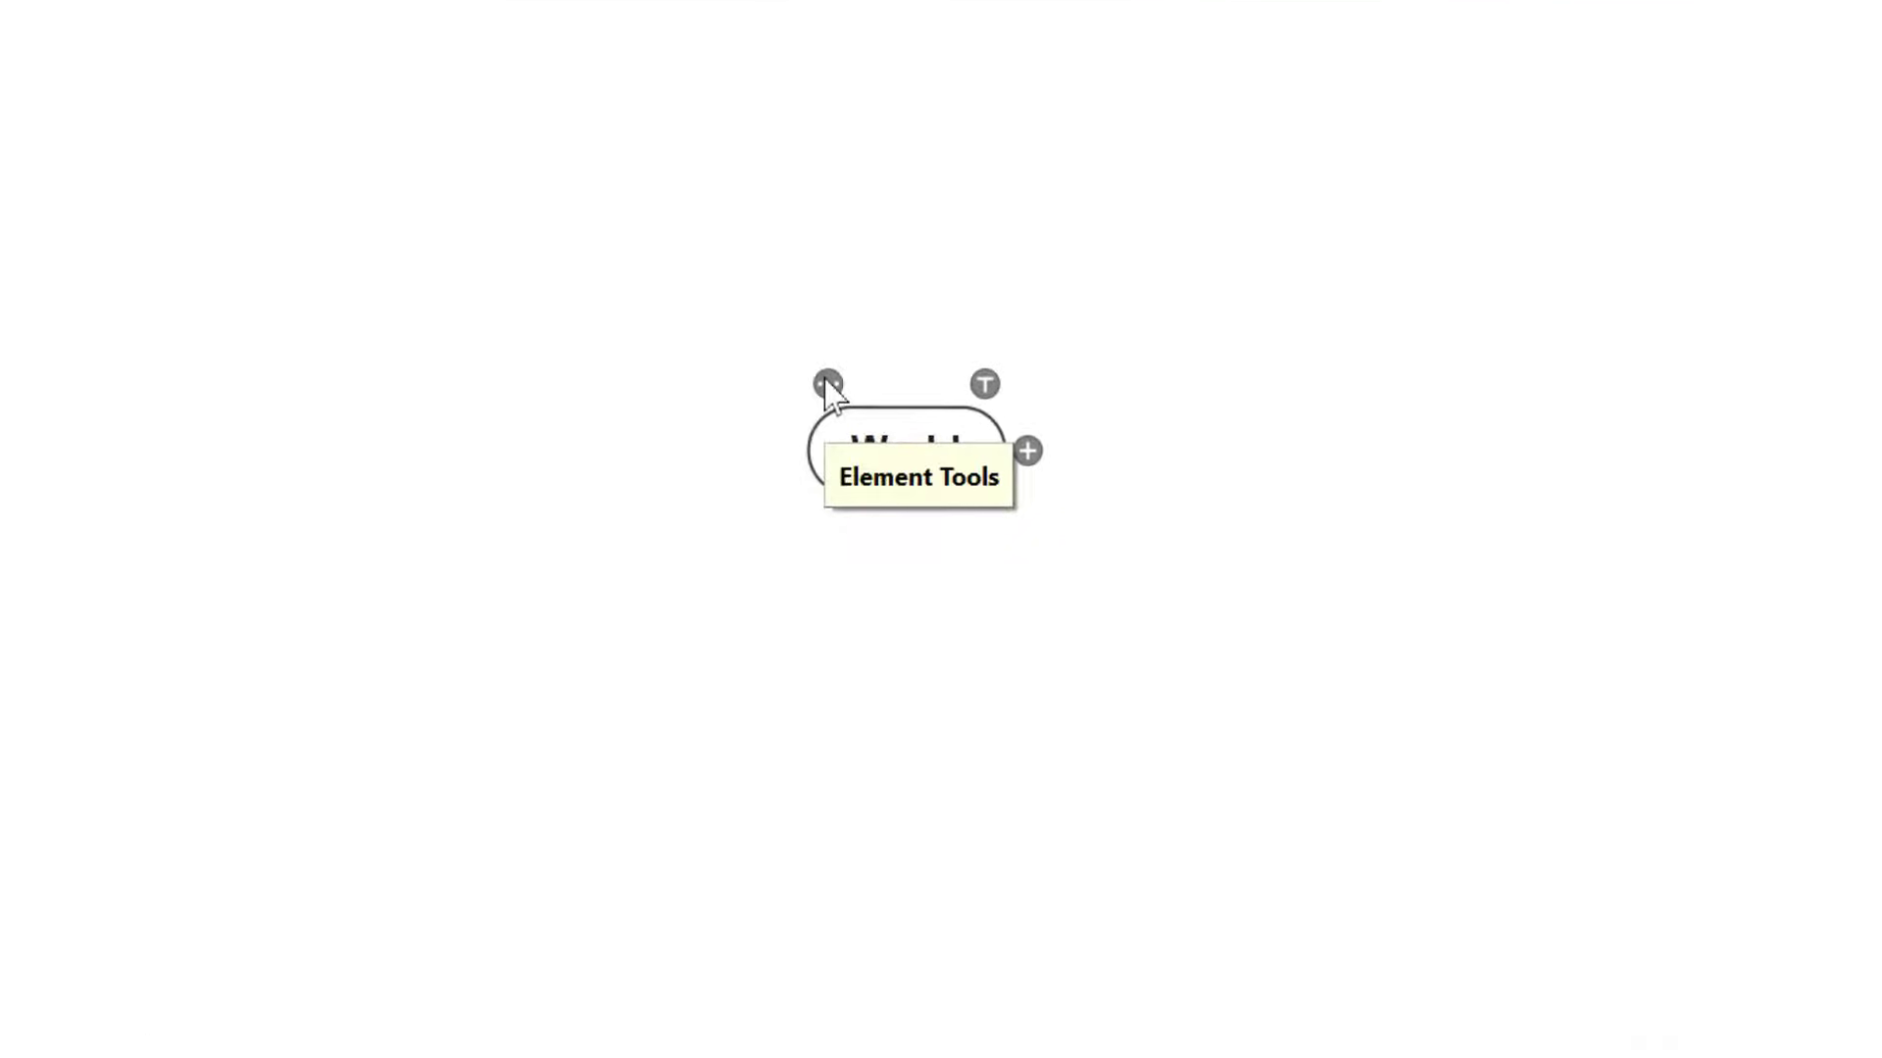
{"action": "left_click", "coordinate": [828, 385]}
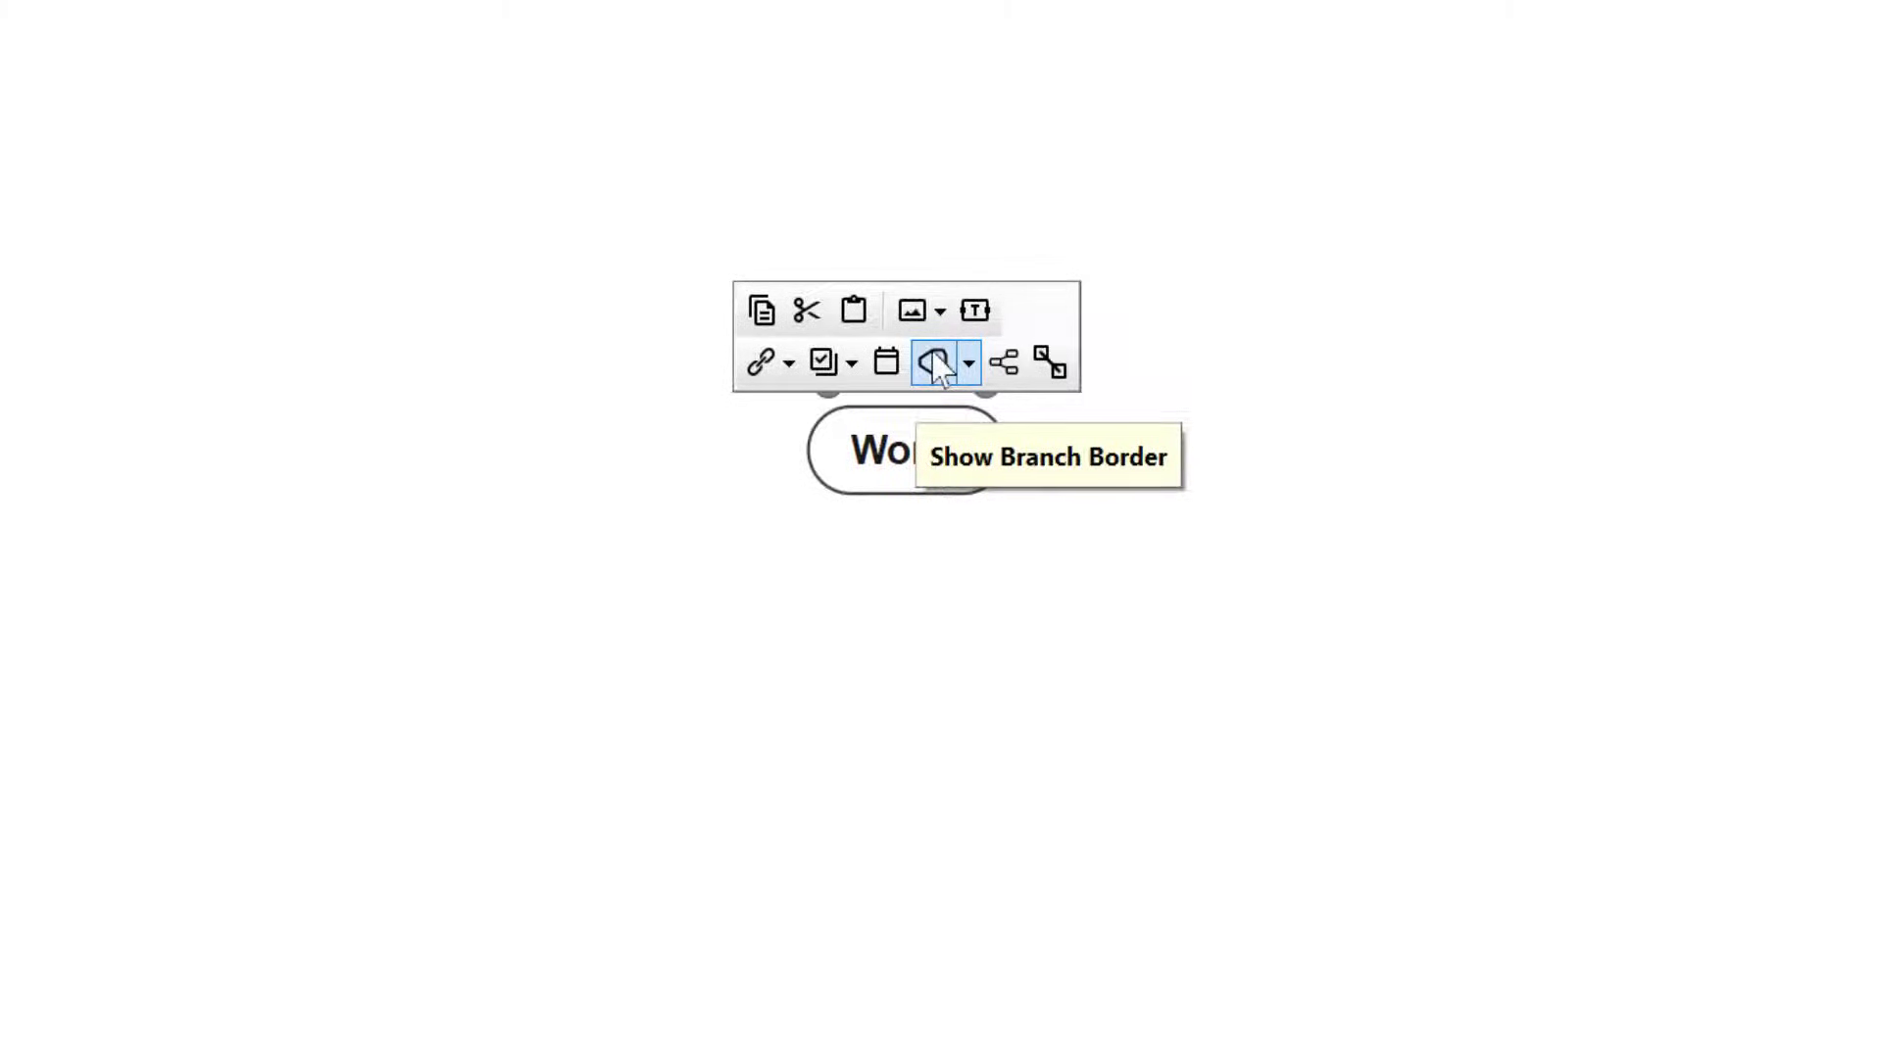
{"action": "left_click", "coordinate": [1006, 365]}
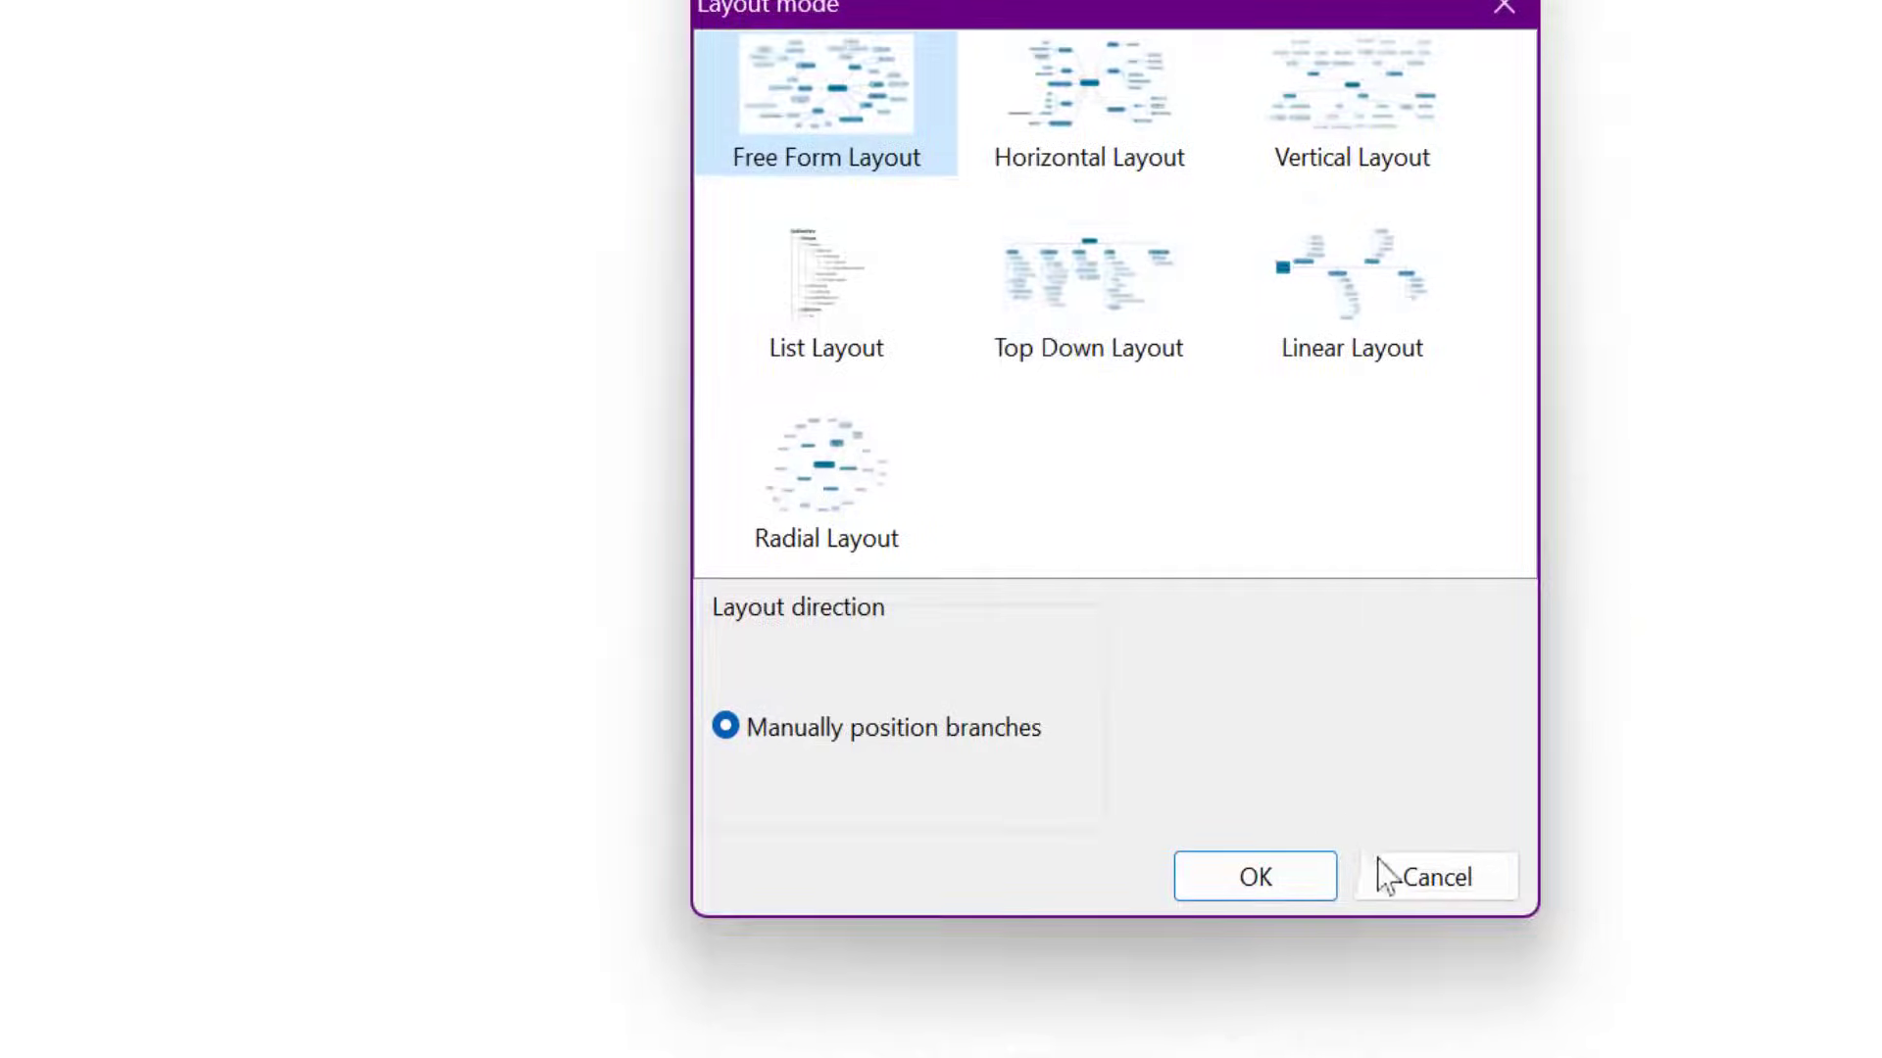
{"action": "left_click", "coordinate": [1424, 877]}
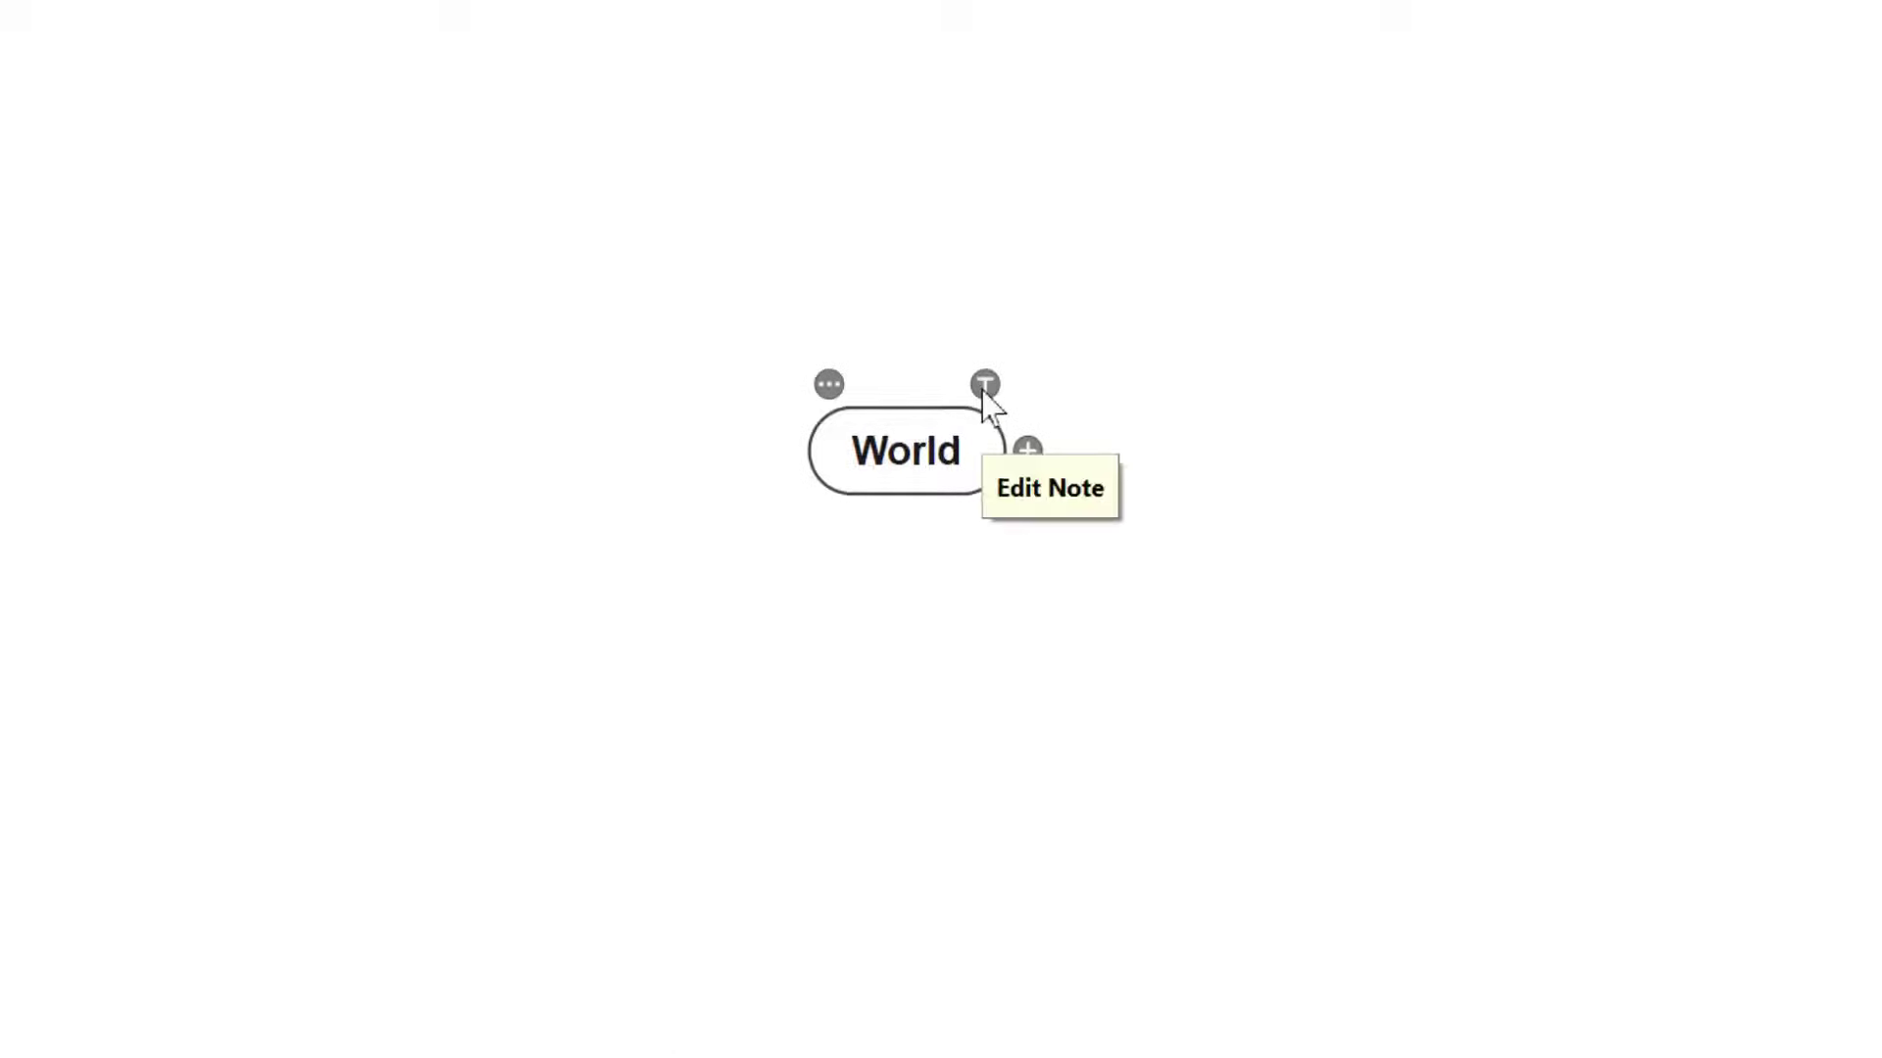
- Add a child topic named 'France' to World
{"action": "left_click", "coordinate": [991, 483]}
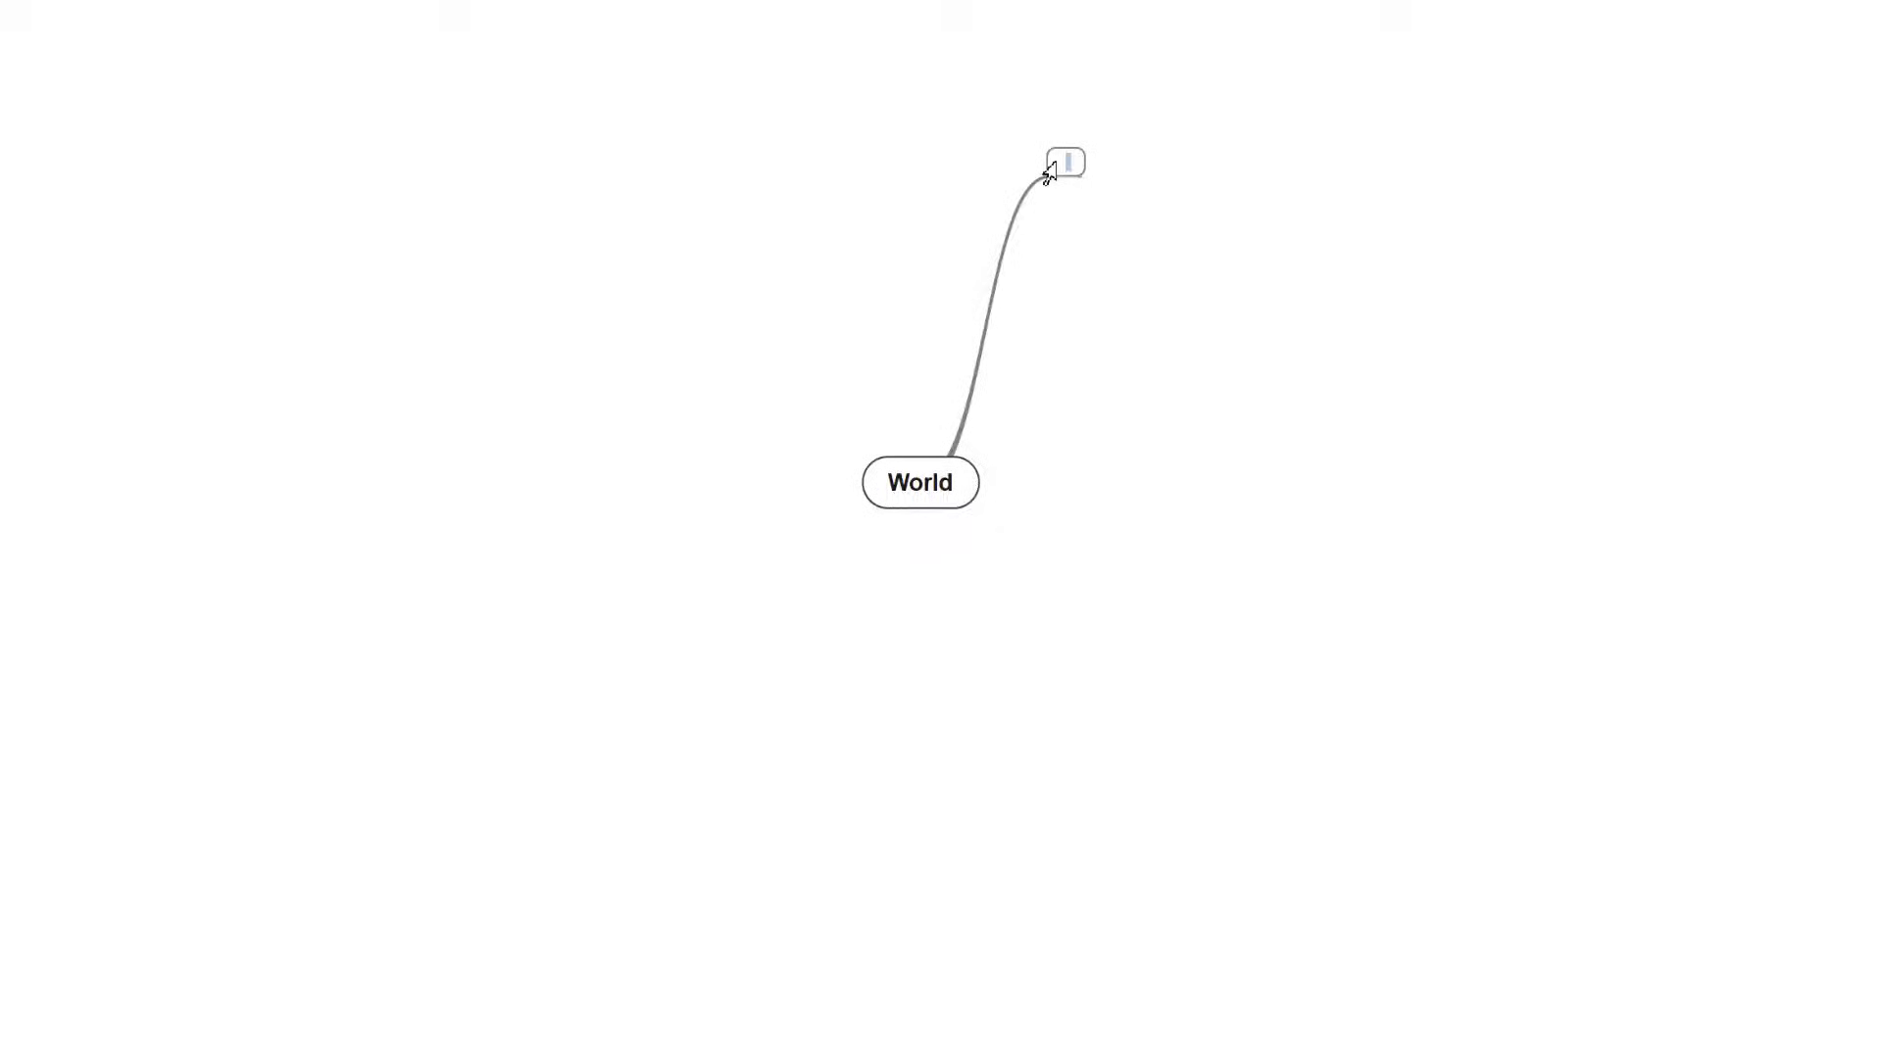
{"action": "type", "text": "France"}
{"action": "key", "text": "Return"}
{"action": "left_click", "coordinate": [1055, 410]}
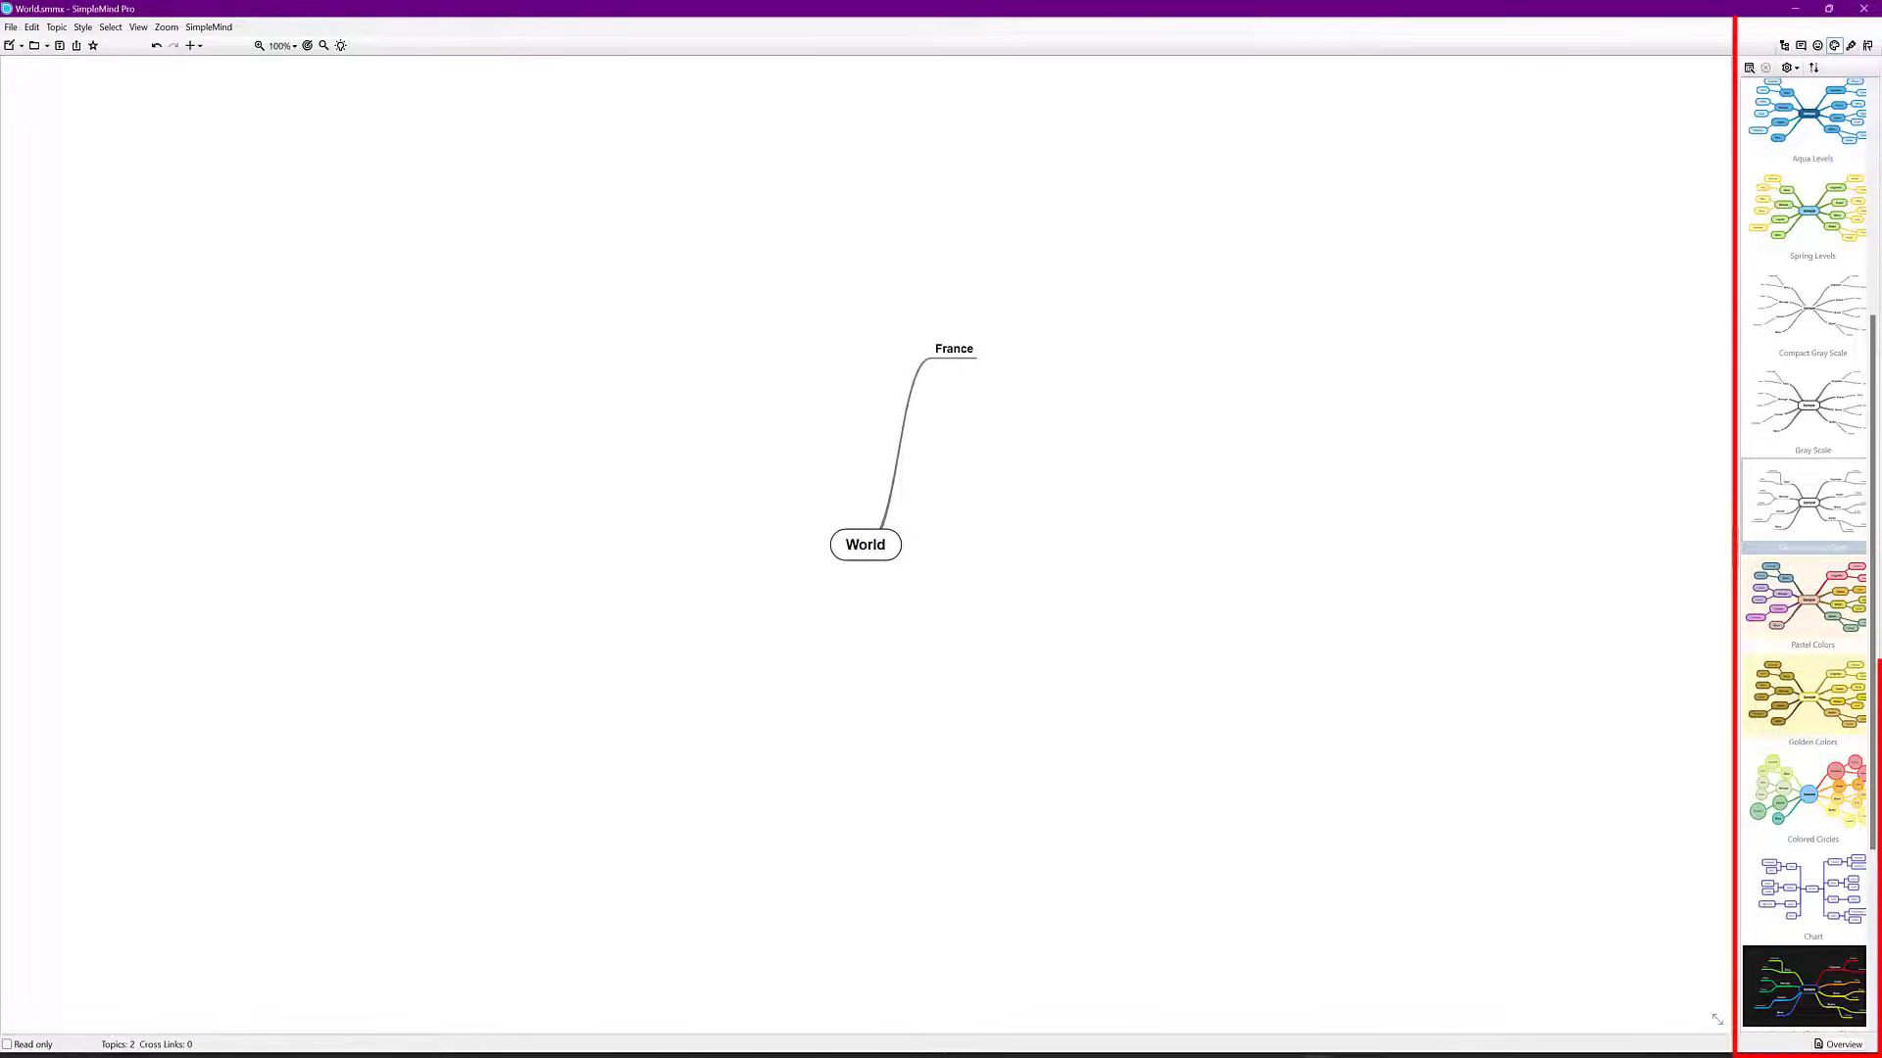
- Apply the Bright Colors style sheet and drag France further right and slightly down
{"action": "left_click_drag", "start_coordinate": [1873, 383], "coordinate": [1873, 157]}
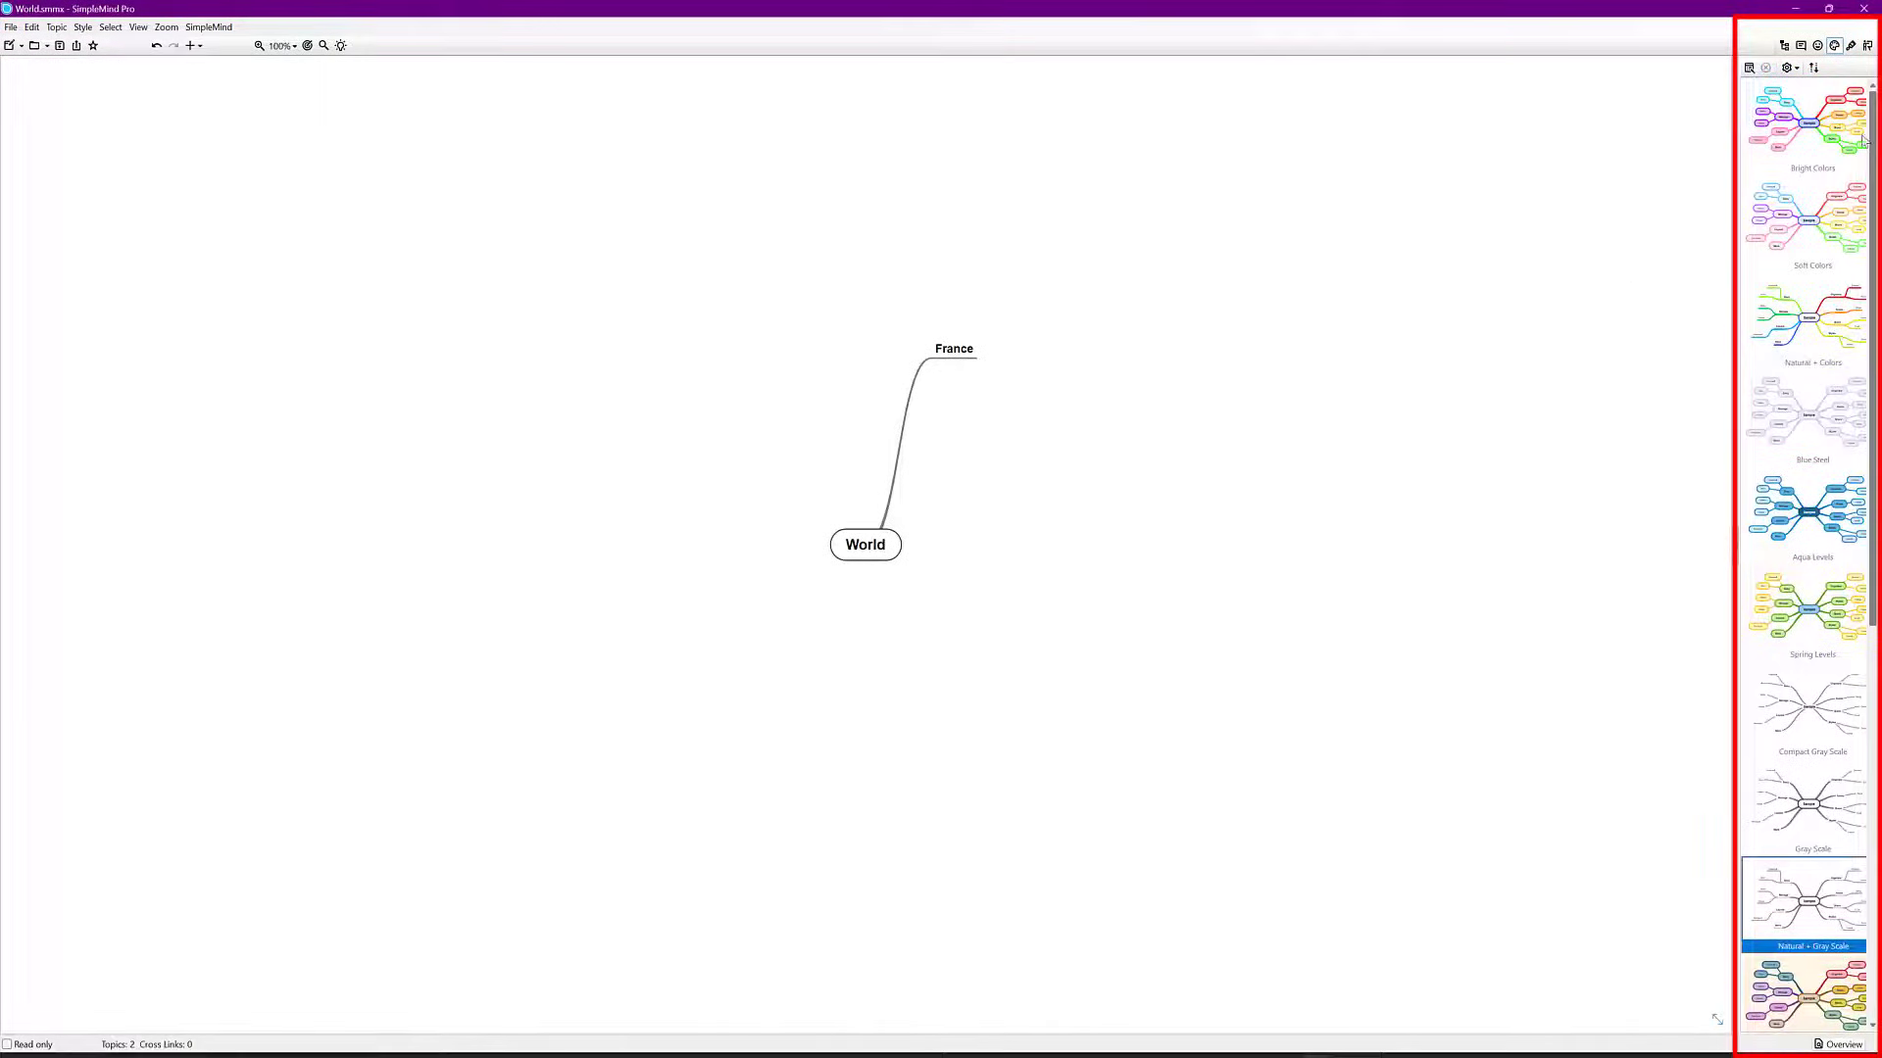
{"action": "left_click", "coordinate": [1795, 148]}
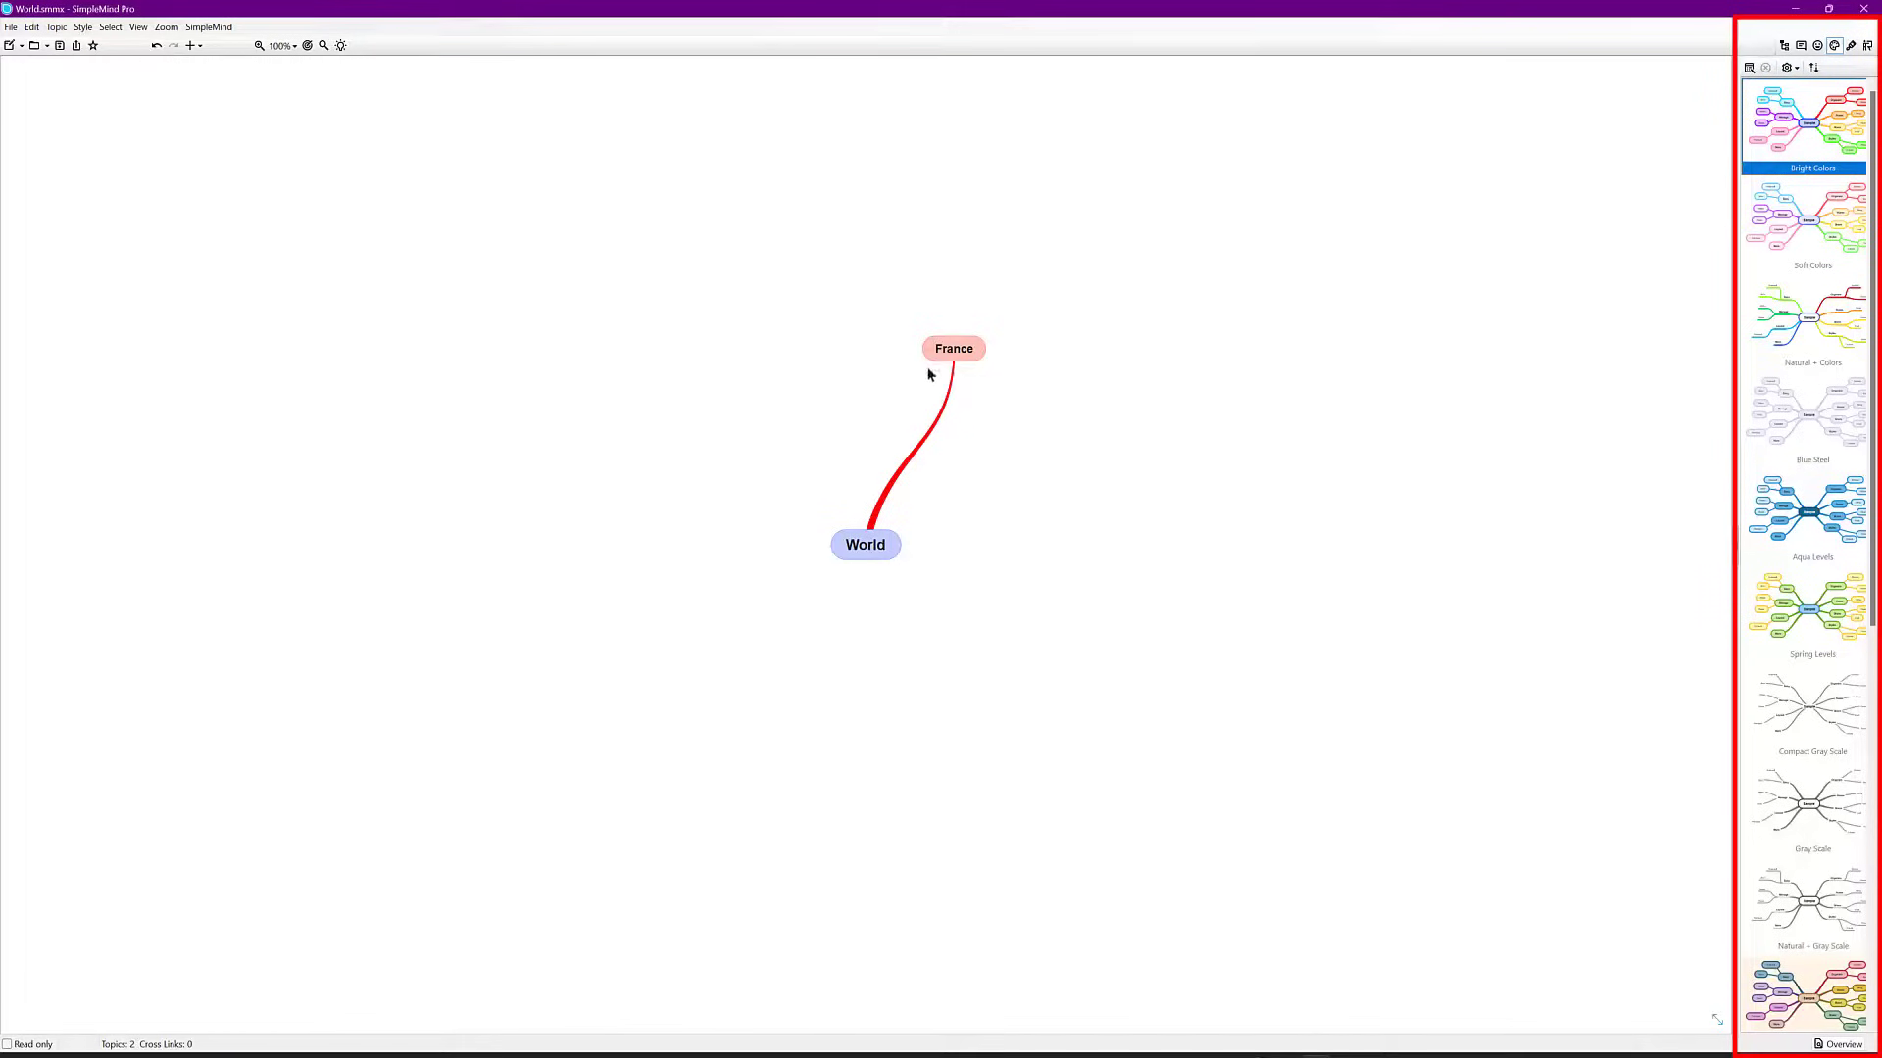
{"action": "left_click_drag", "start_coordinate": [950, 357], "coordinate": [1070, 376]}
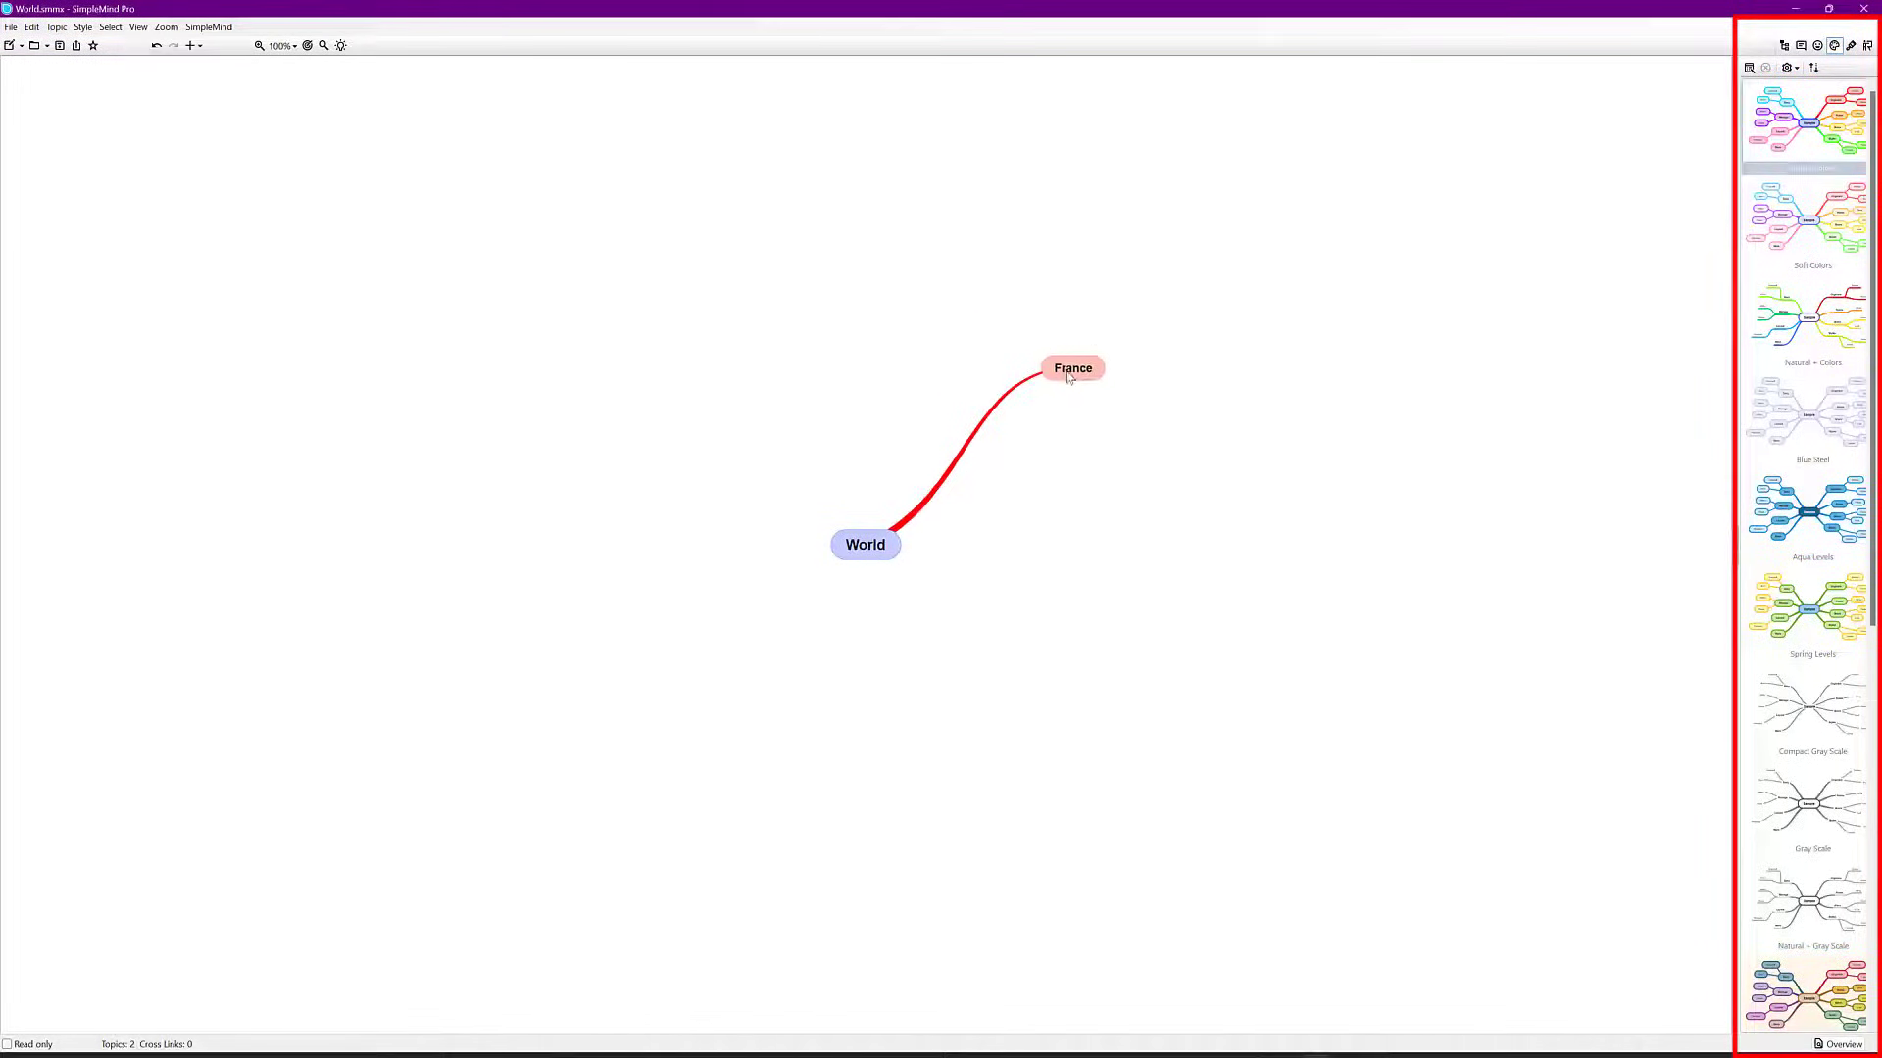
- Add a 'Holland' topic off World and place it to World's right
{"action": "left_click", "coordinate": [882, 551]}
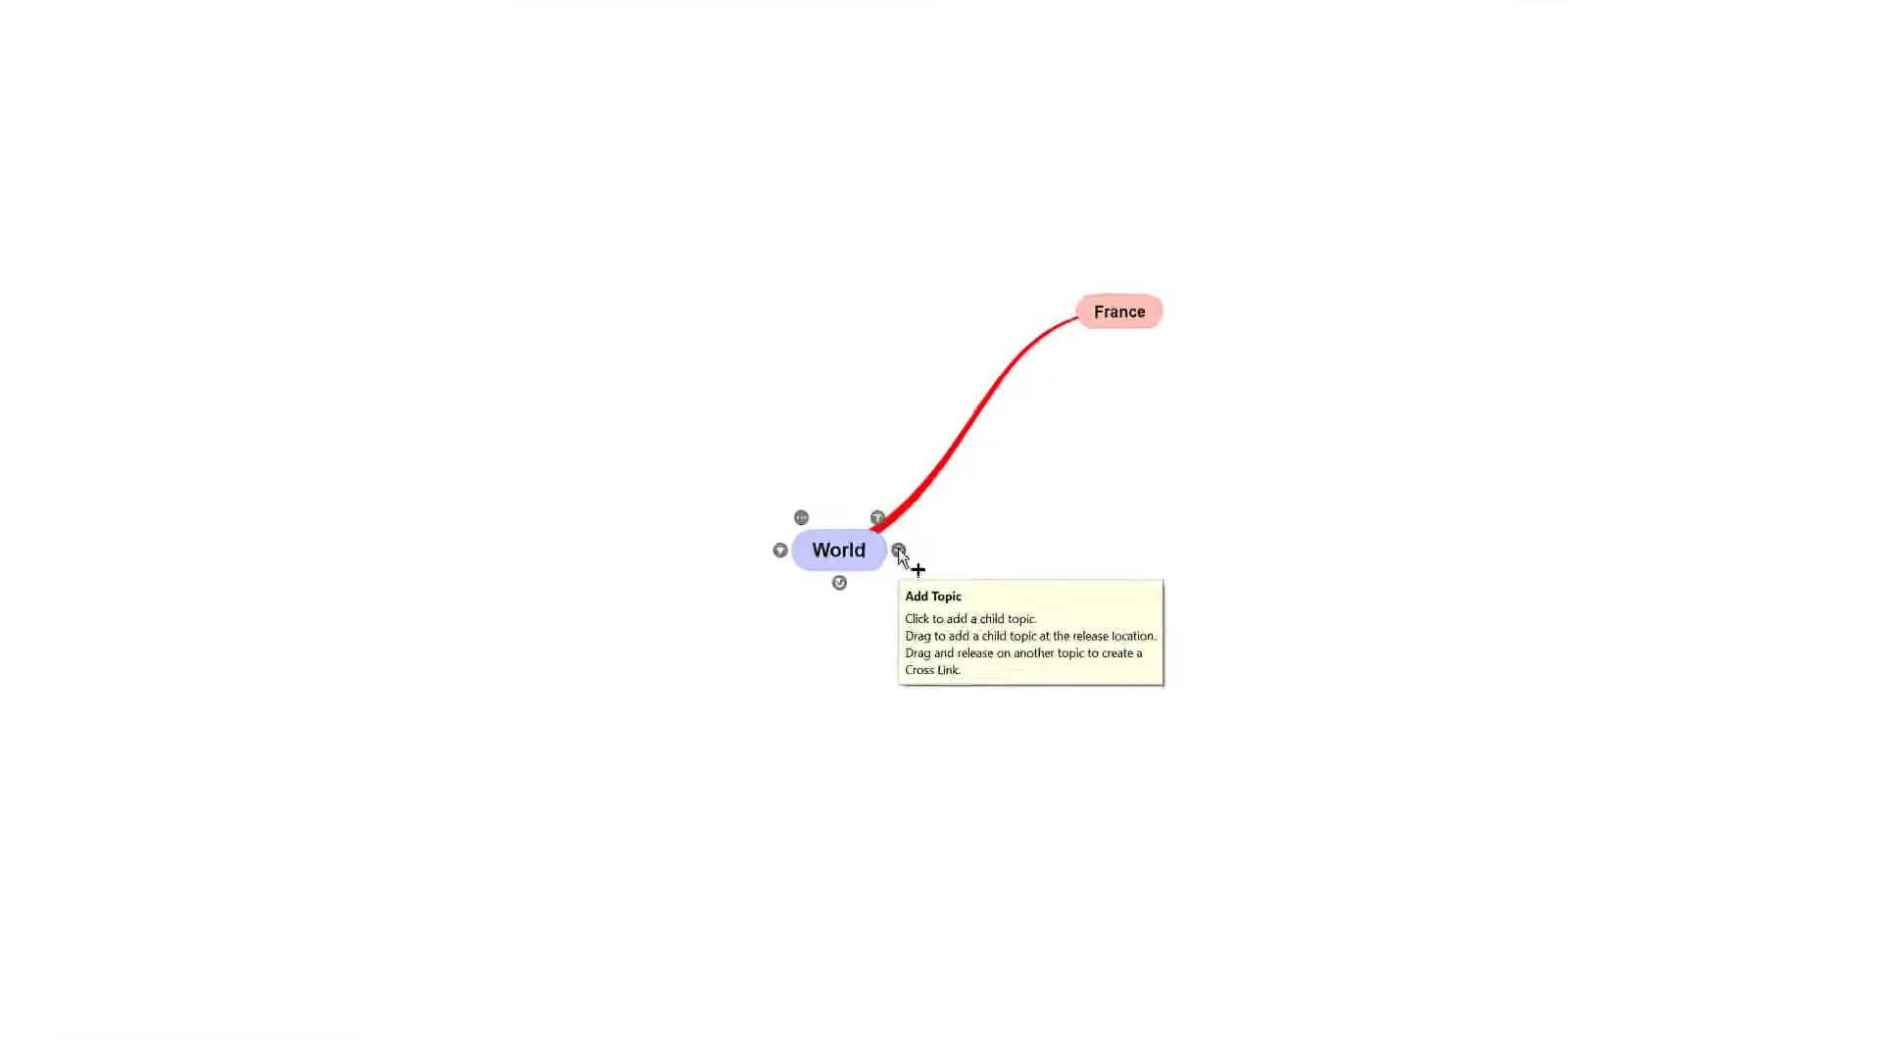
{"action": "left_click_drag", "start_coordinate": [898, 549], "coordinate": [959, 285]}
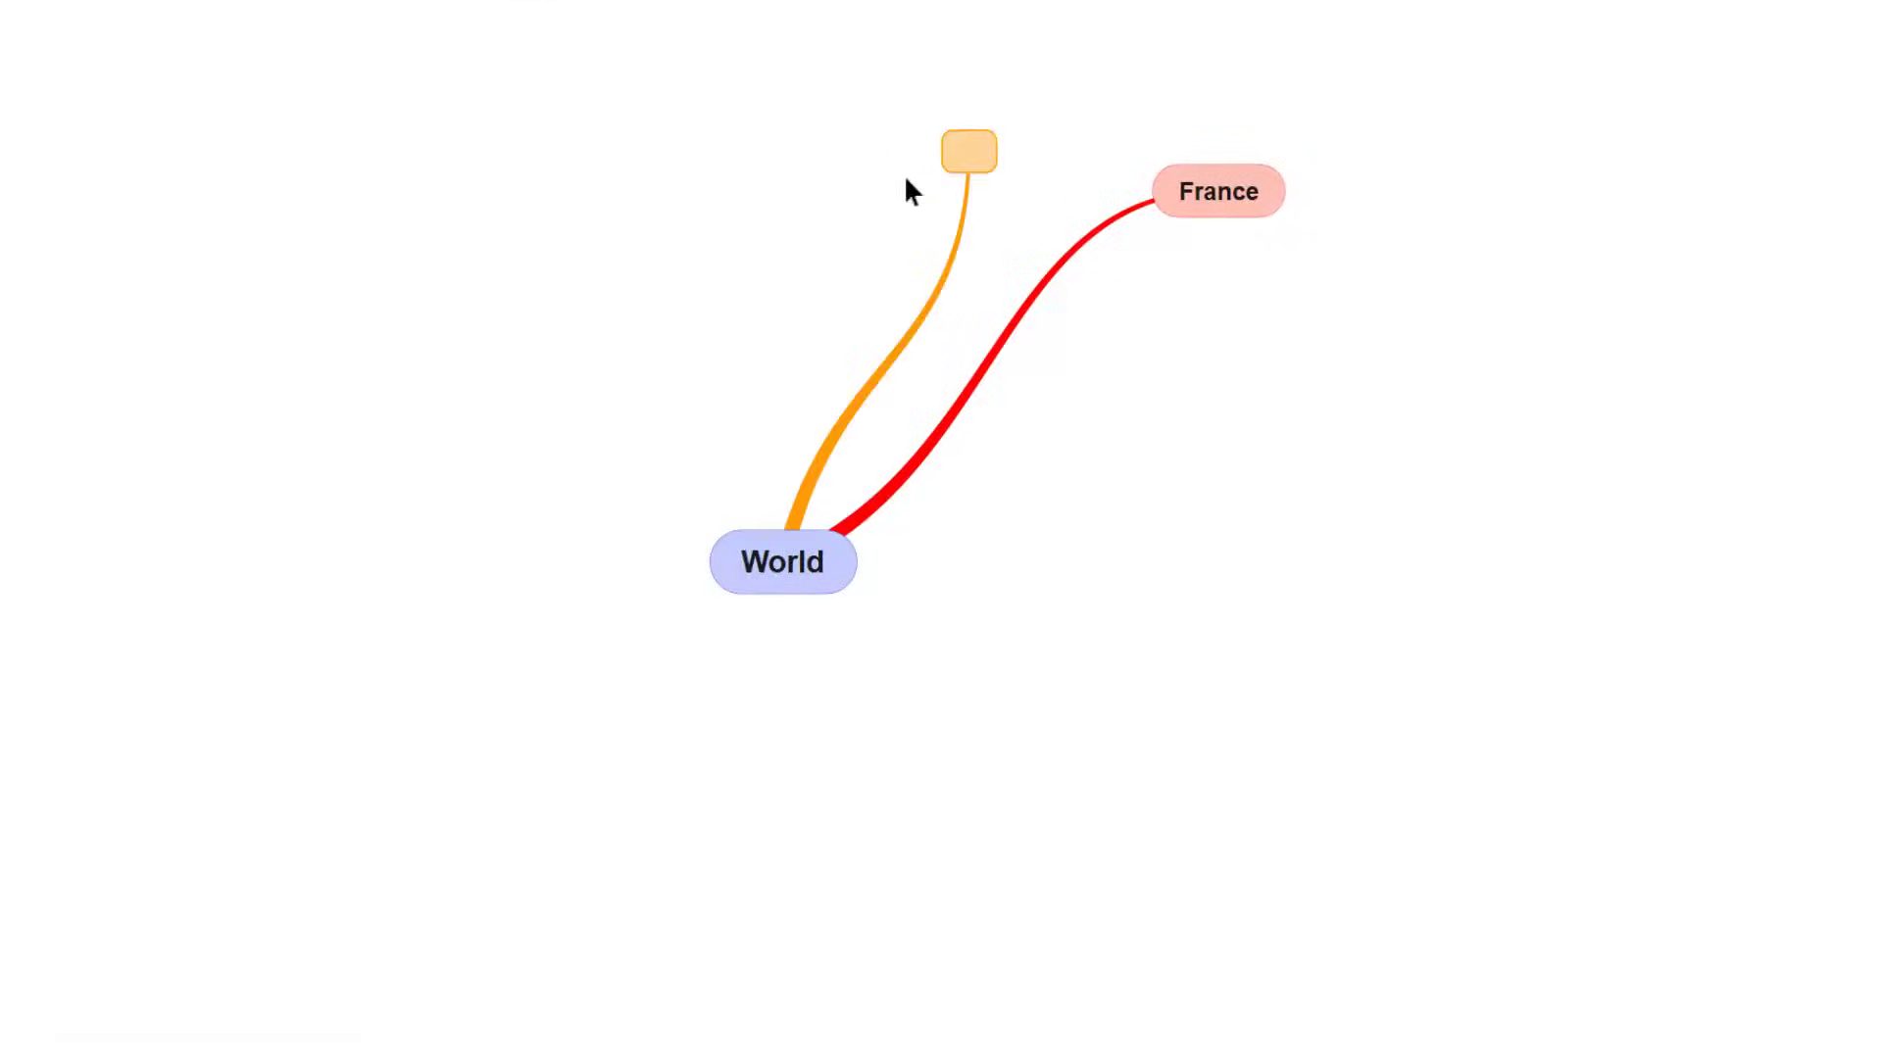
{"action": "double_click", "coordinate": [959, 165]}
{"action": "type", "text": "Holland"}
{"action": "key", "text": "Return"}
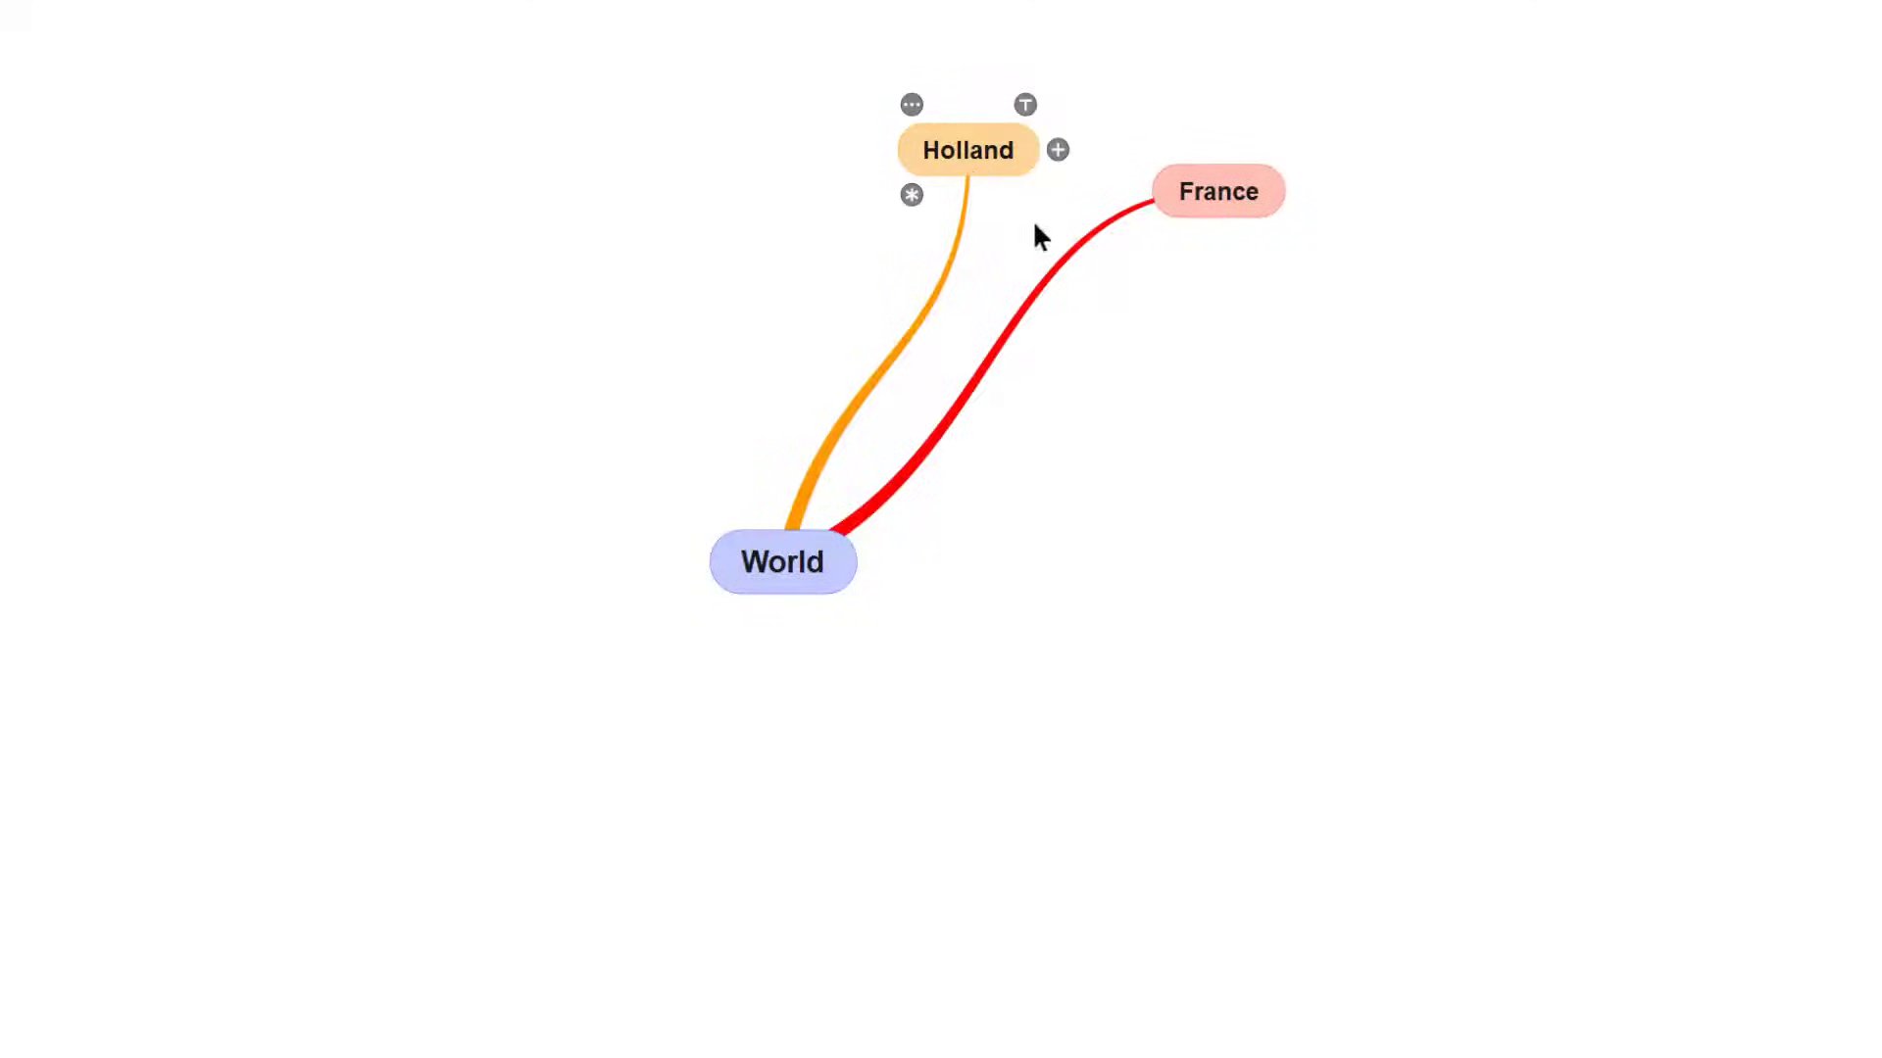
{"action": "left_click_drag", "start_coordinate": [968, 161], "coordinate": [1335, 437]}
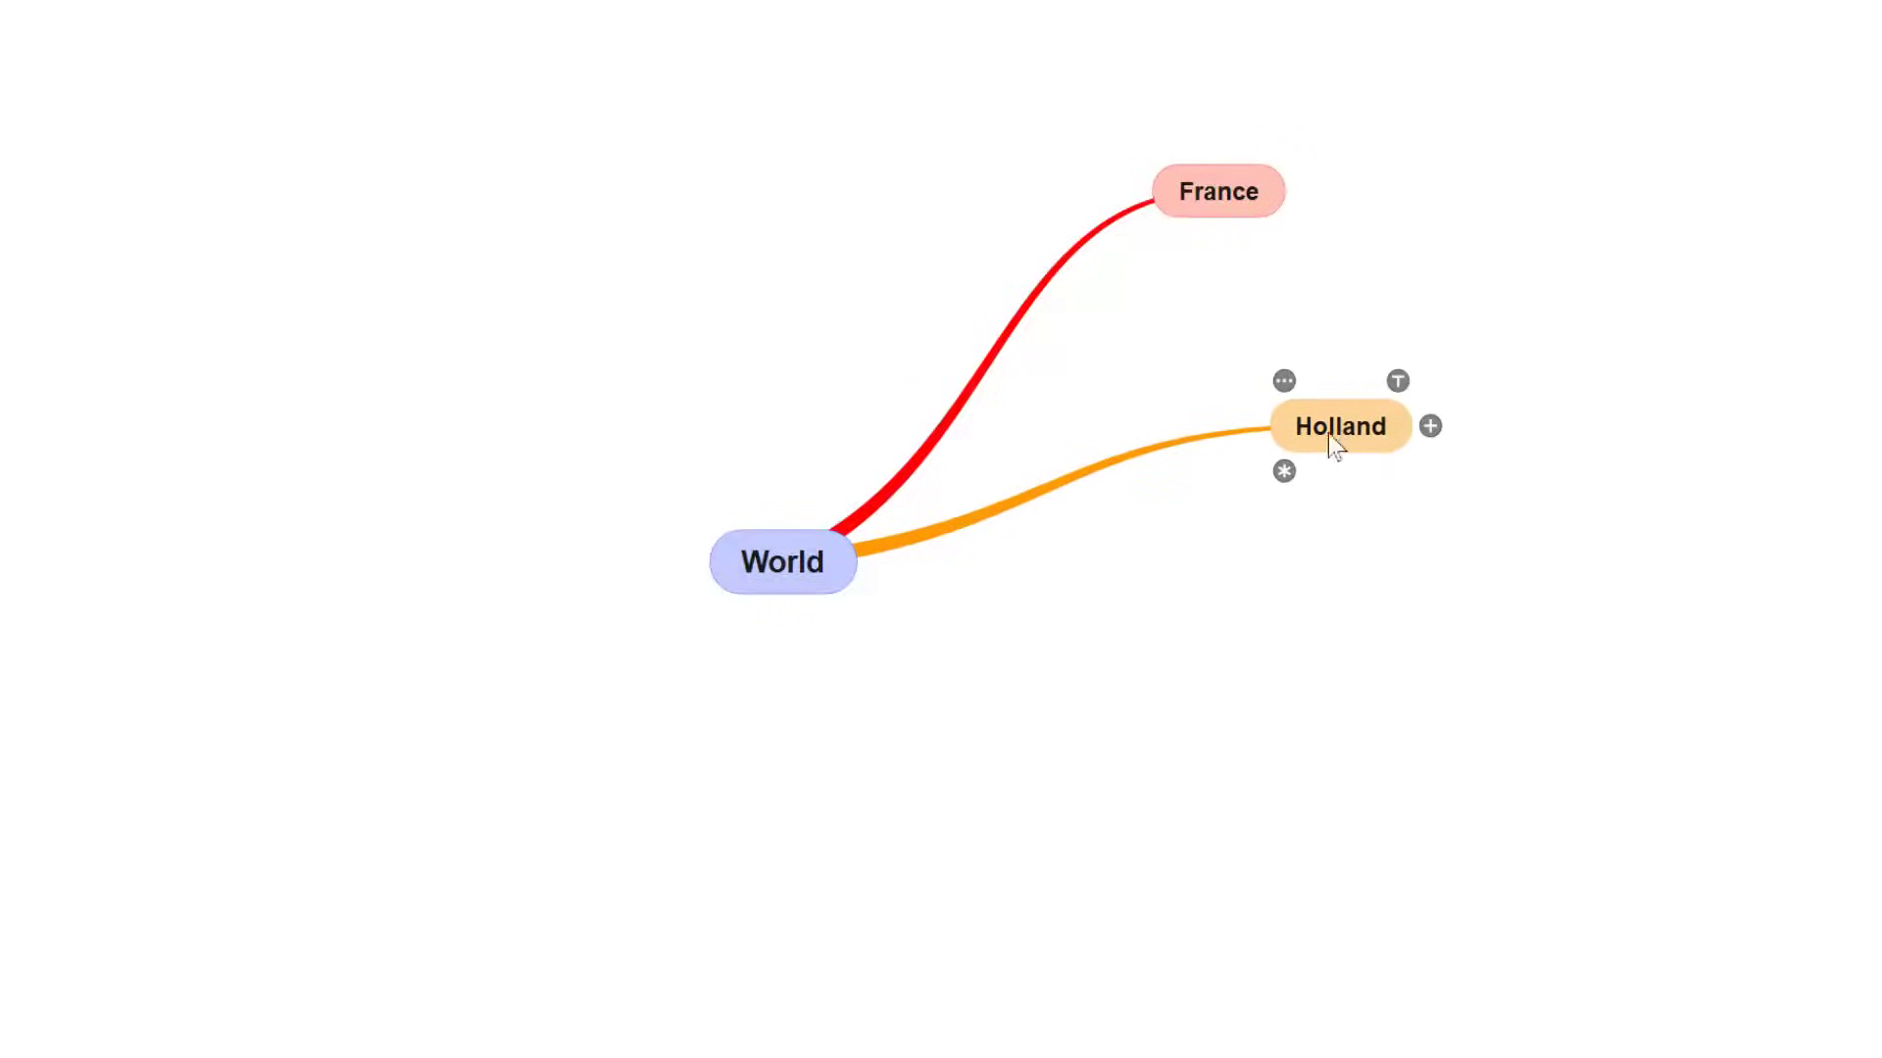
- Add an 'England' topic off World and position it below Holland
{"action": "left_click", "coordinate": [805, 569]}
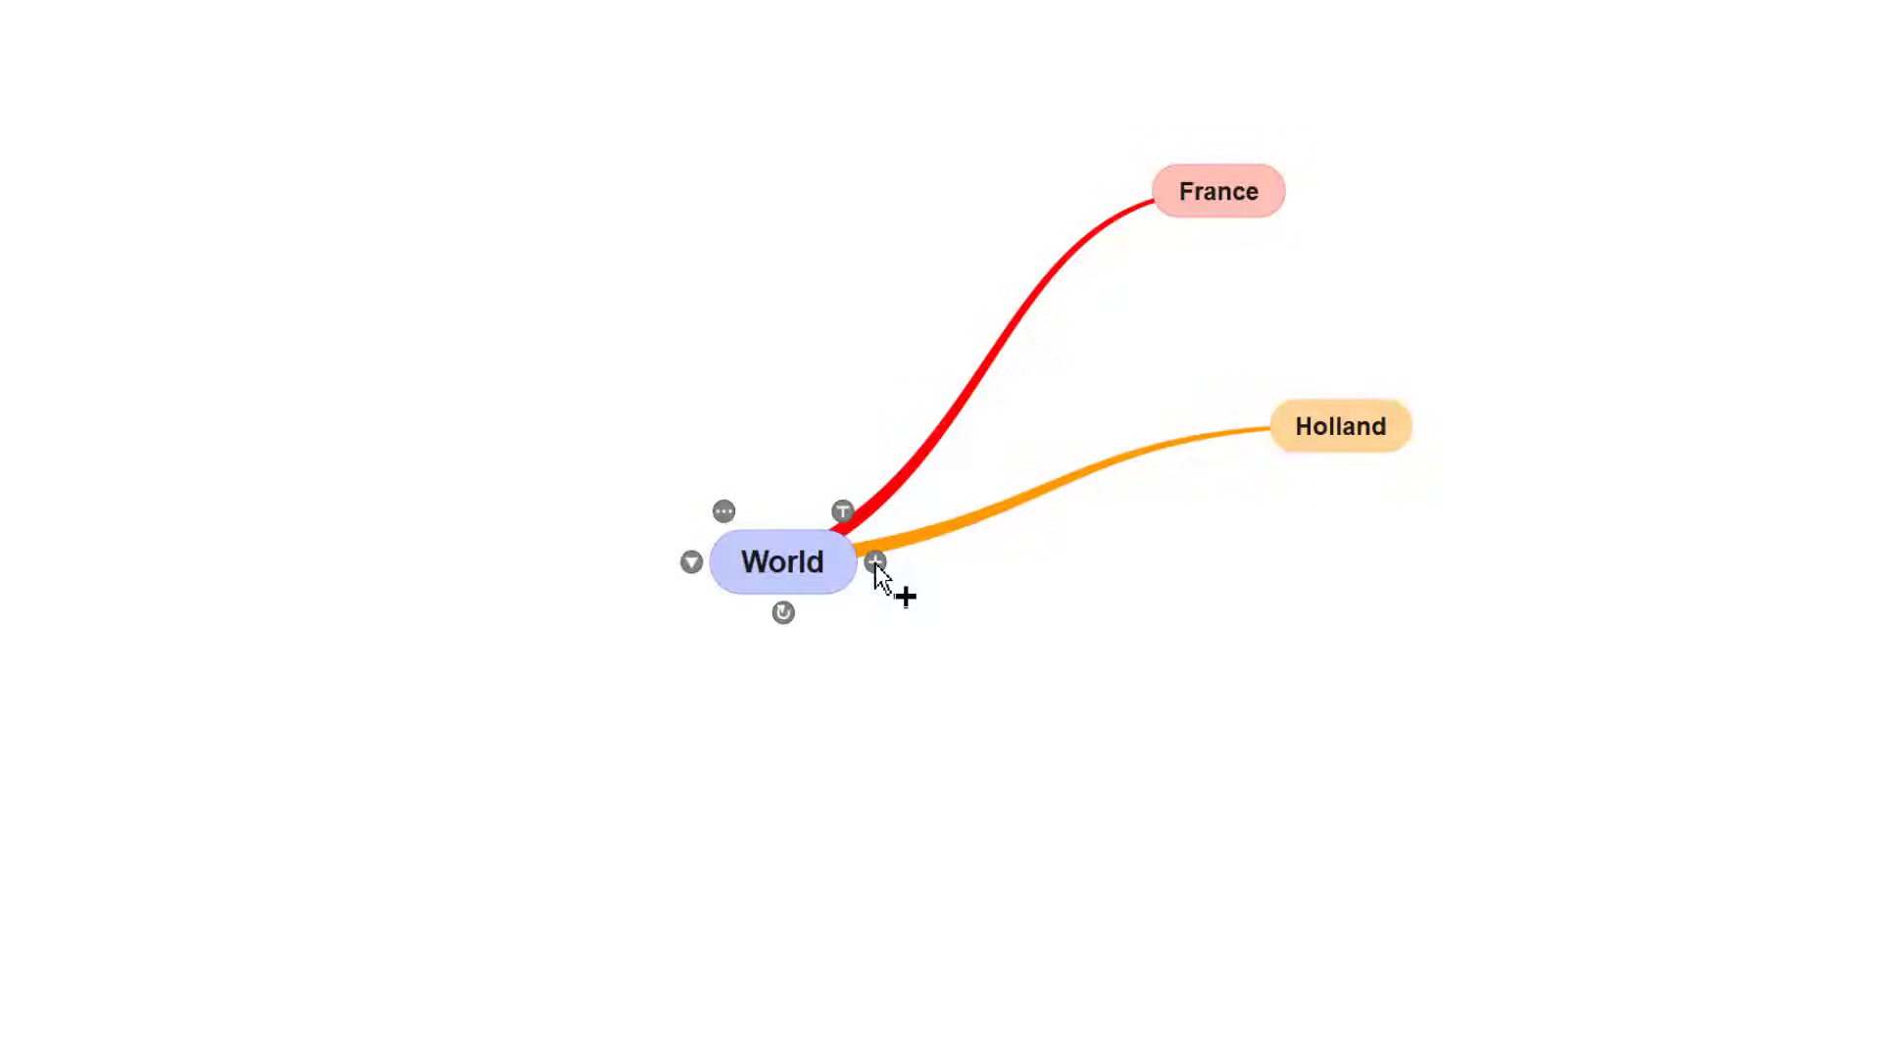
{"action": "left_click", "coordinate": [875, 564]}
{"action": "type", "text": "England"}
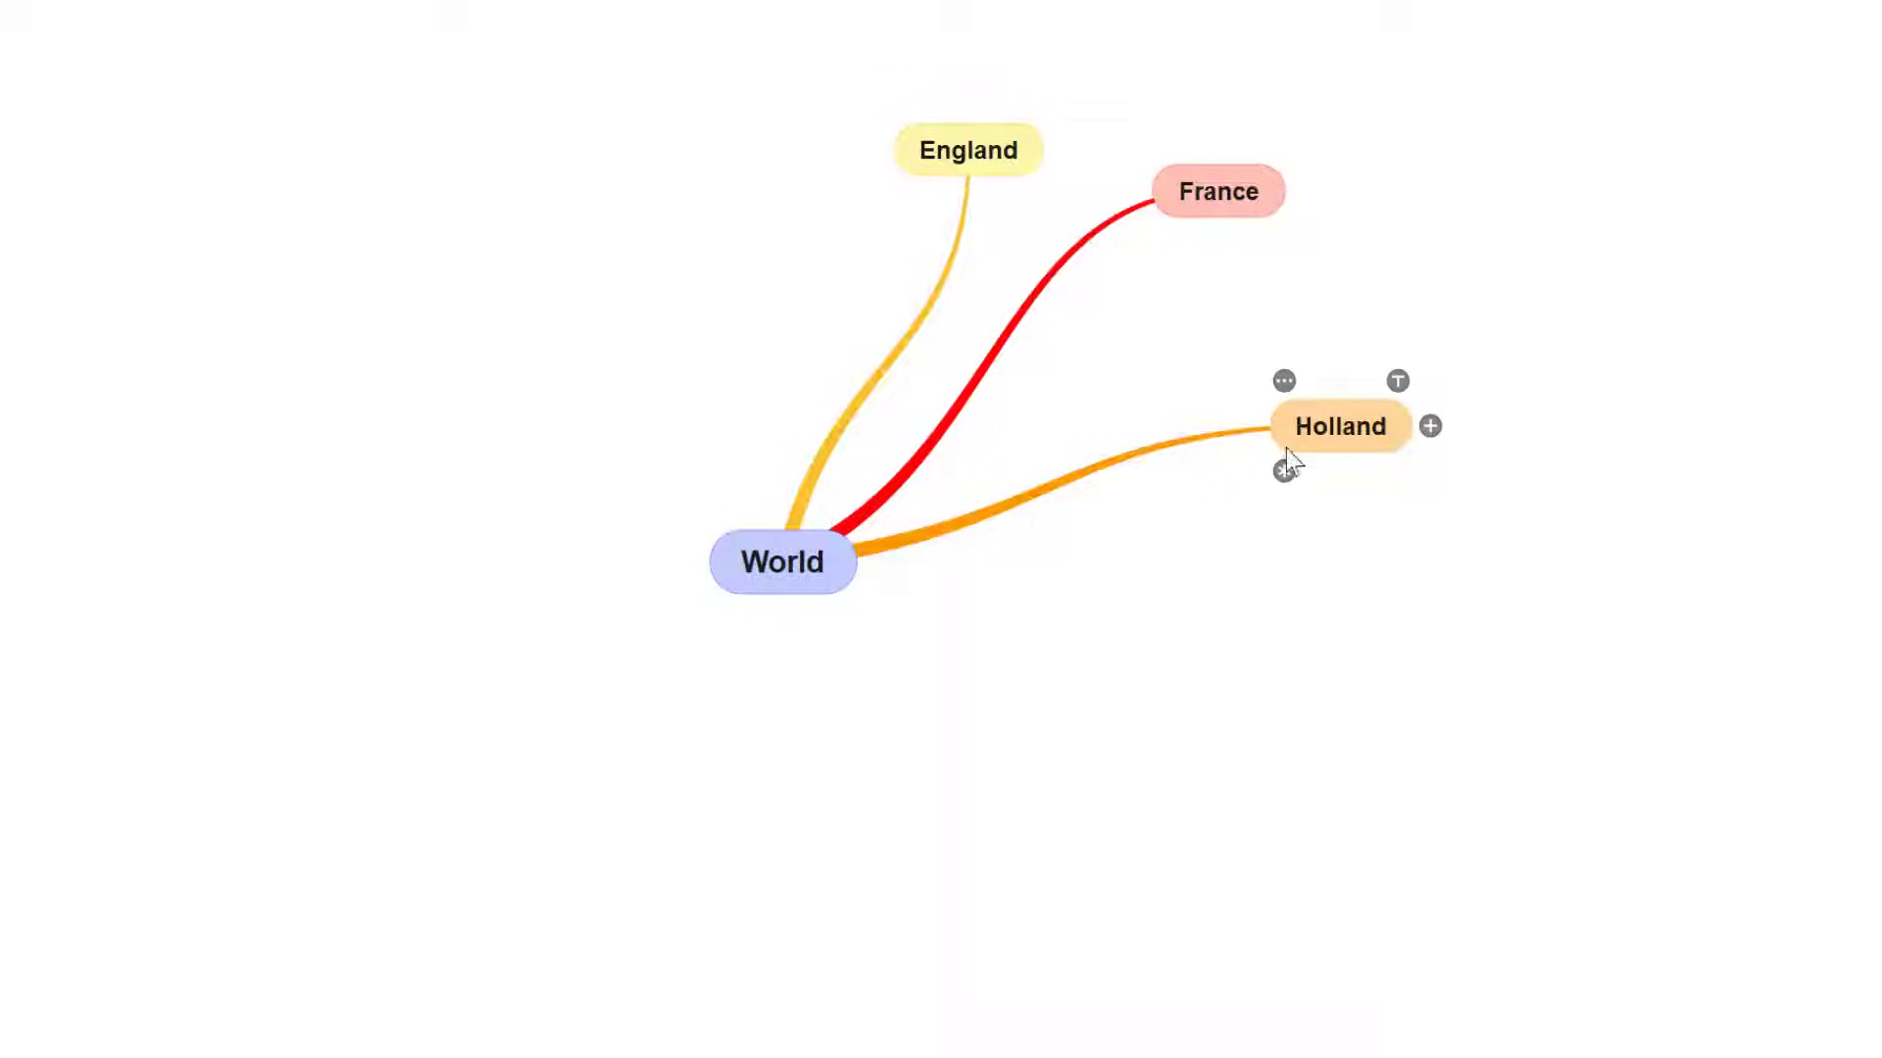
{"action": "left_click_drag", "start_coordinate": [991, 169], "coordinate": [1310, 704]}
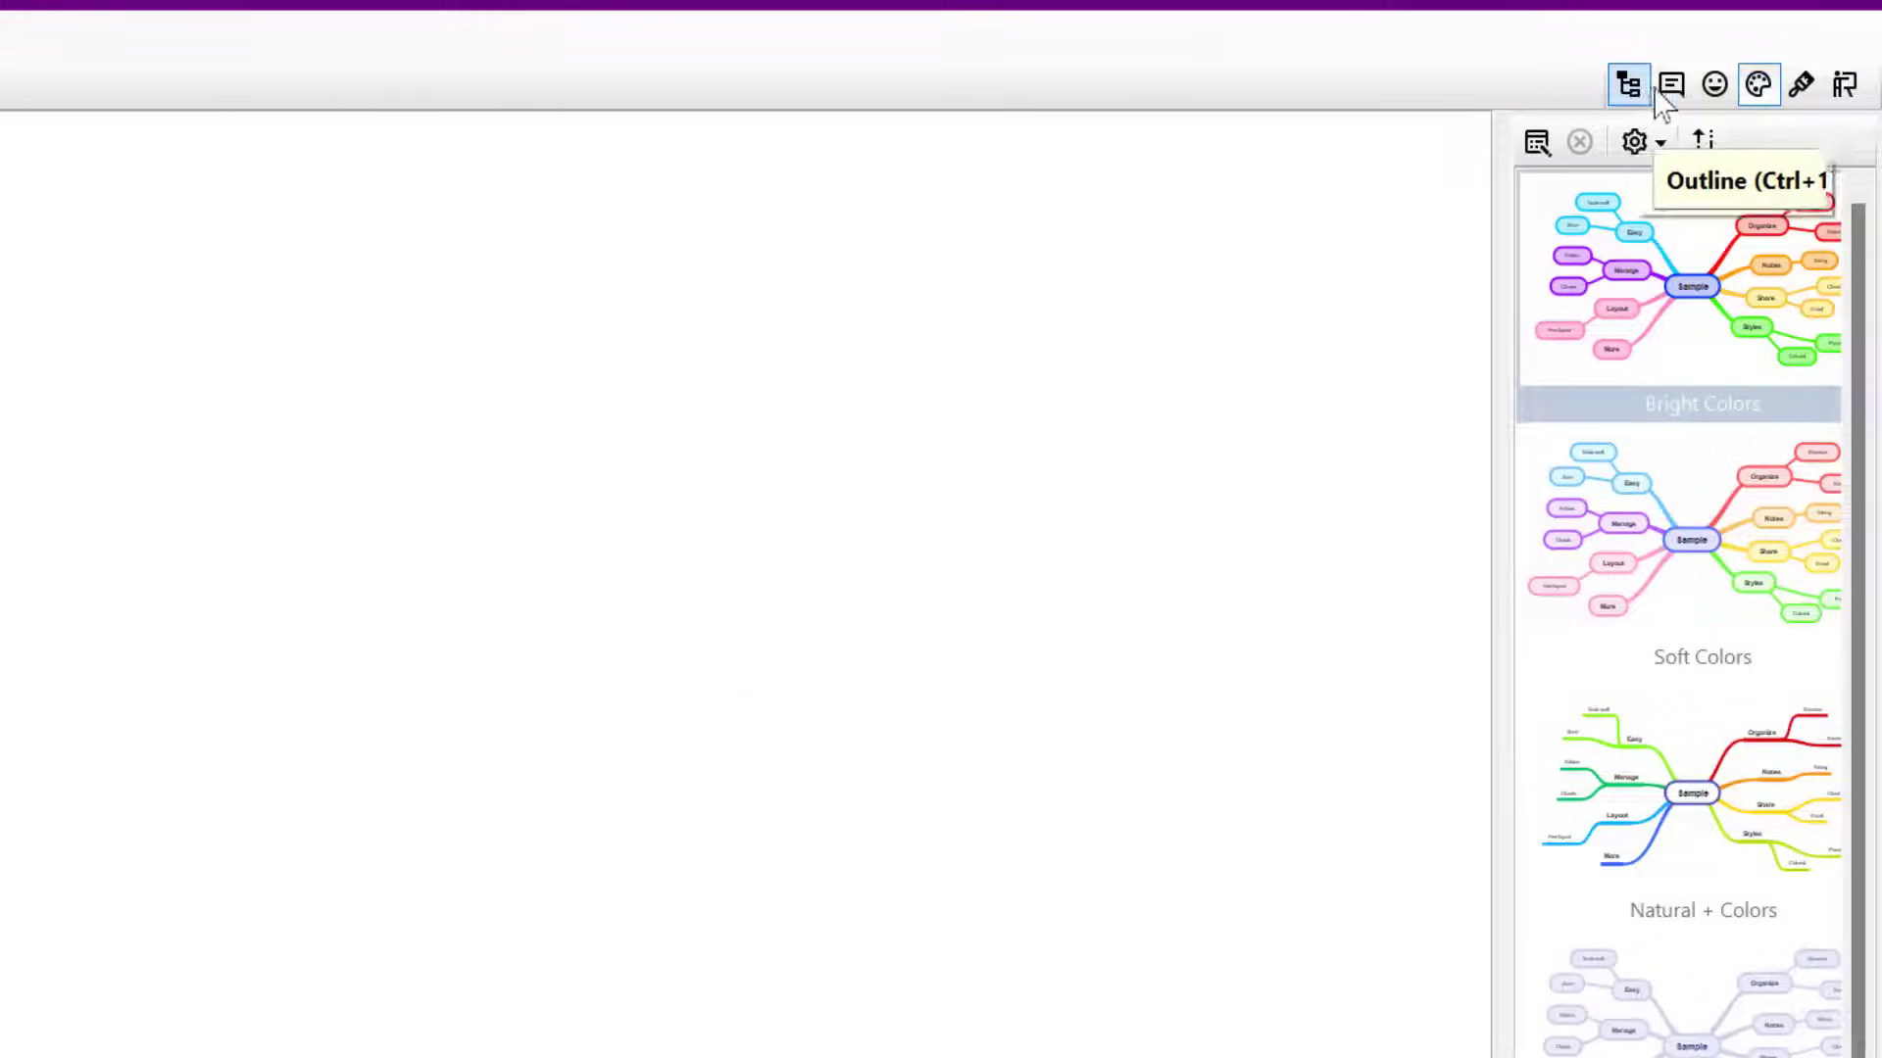
- Give England a number 1 icon and move it above France
{"action": "left_click", "coordinate": [1710, 86]}
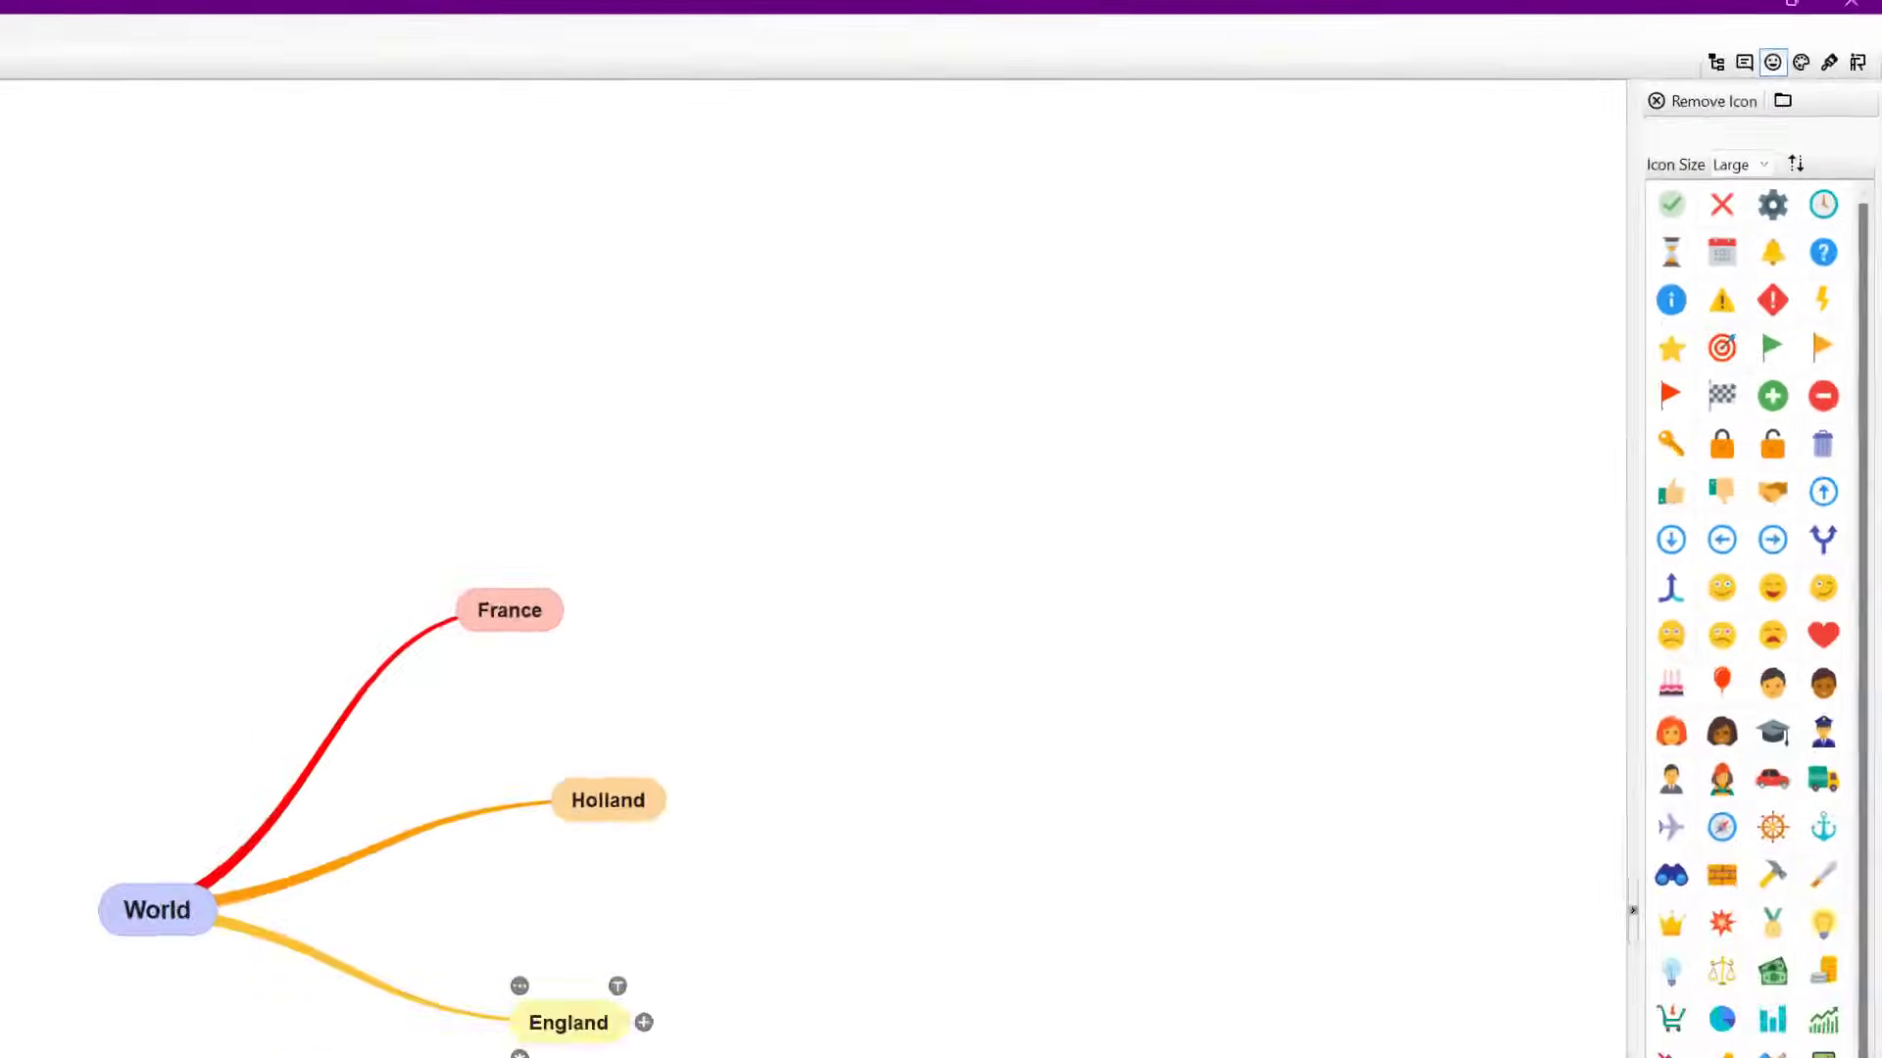
{"action": "left_click_drag", "start_coordinate": [1879, 723], "coordinate": [1878, 968]}
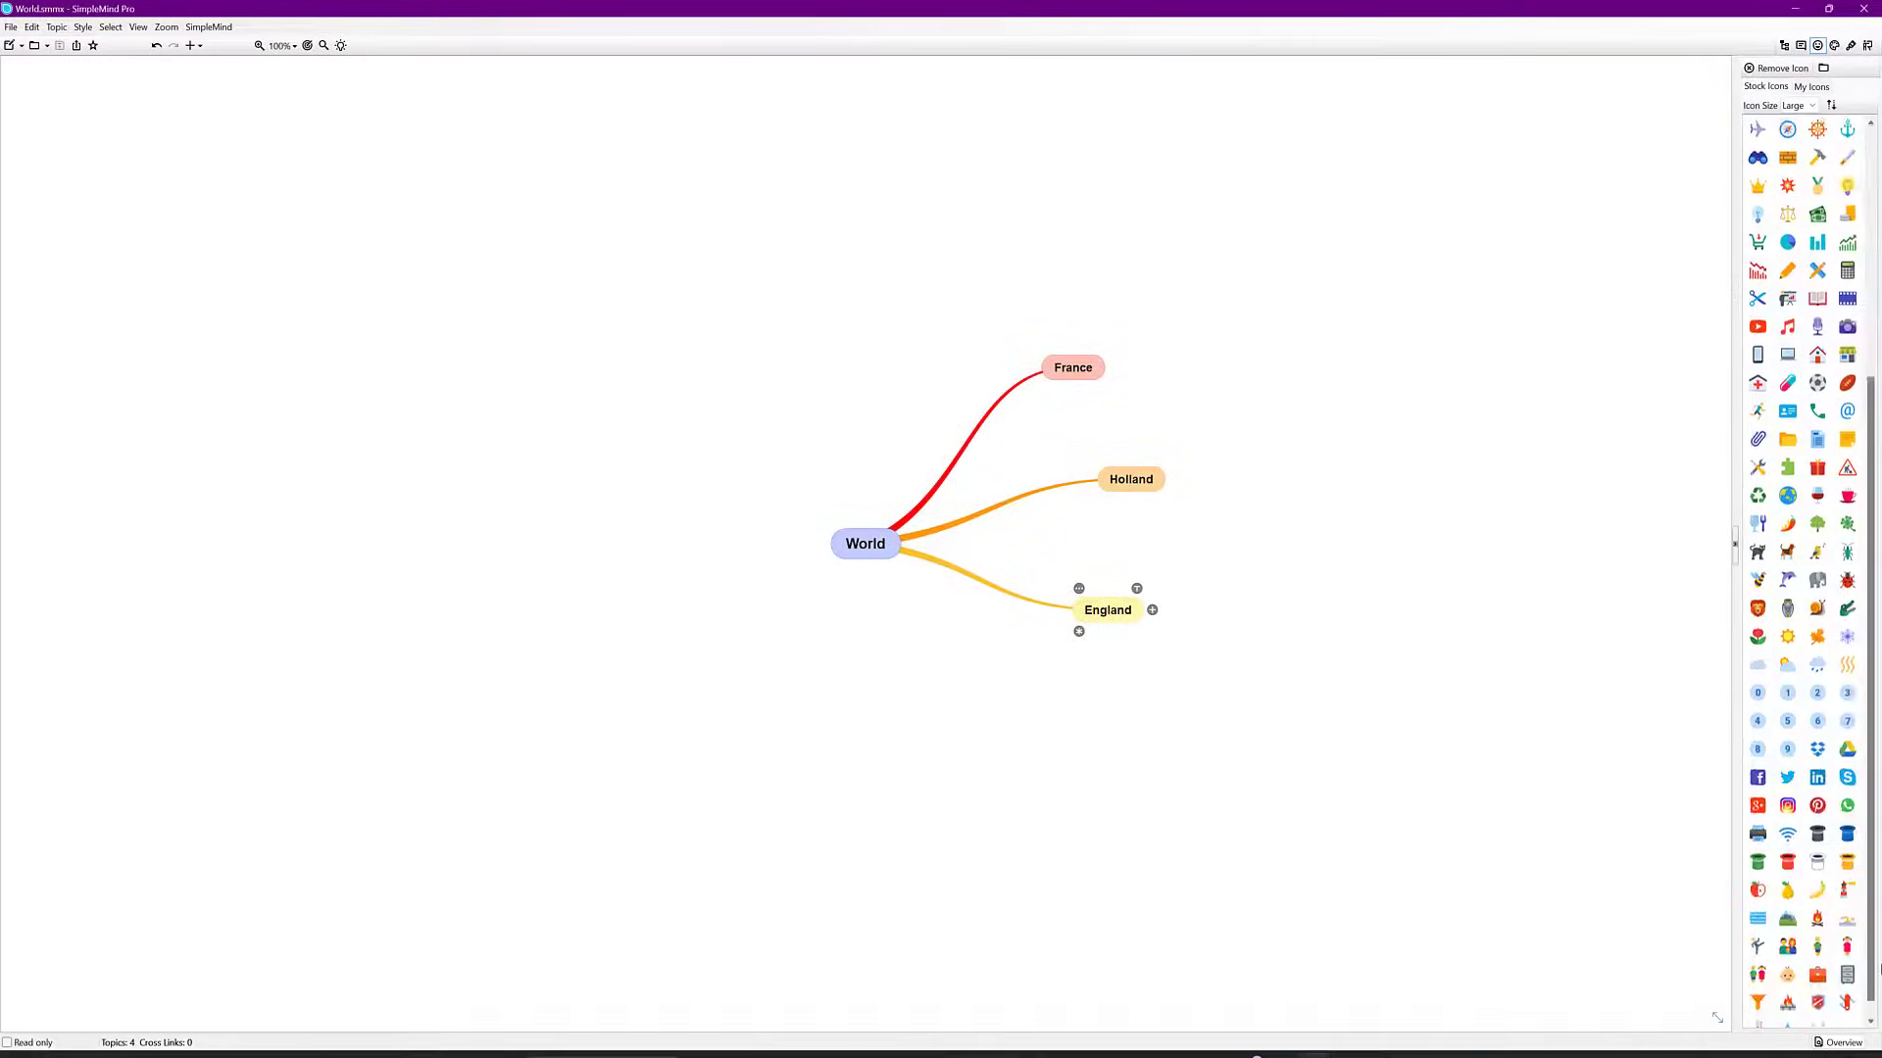
{"action": "left_click", "coordinate": [1789, 695]}
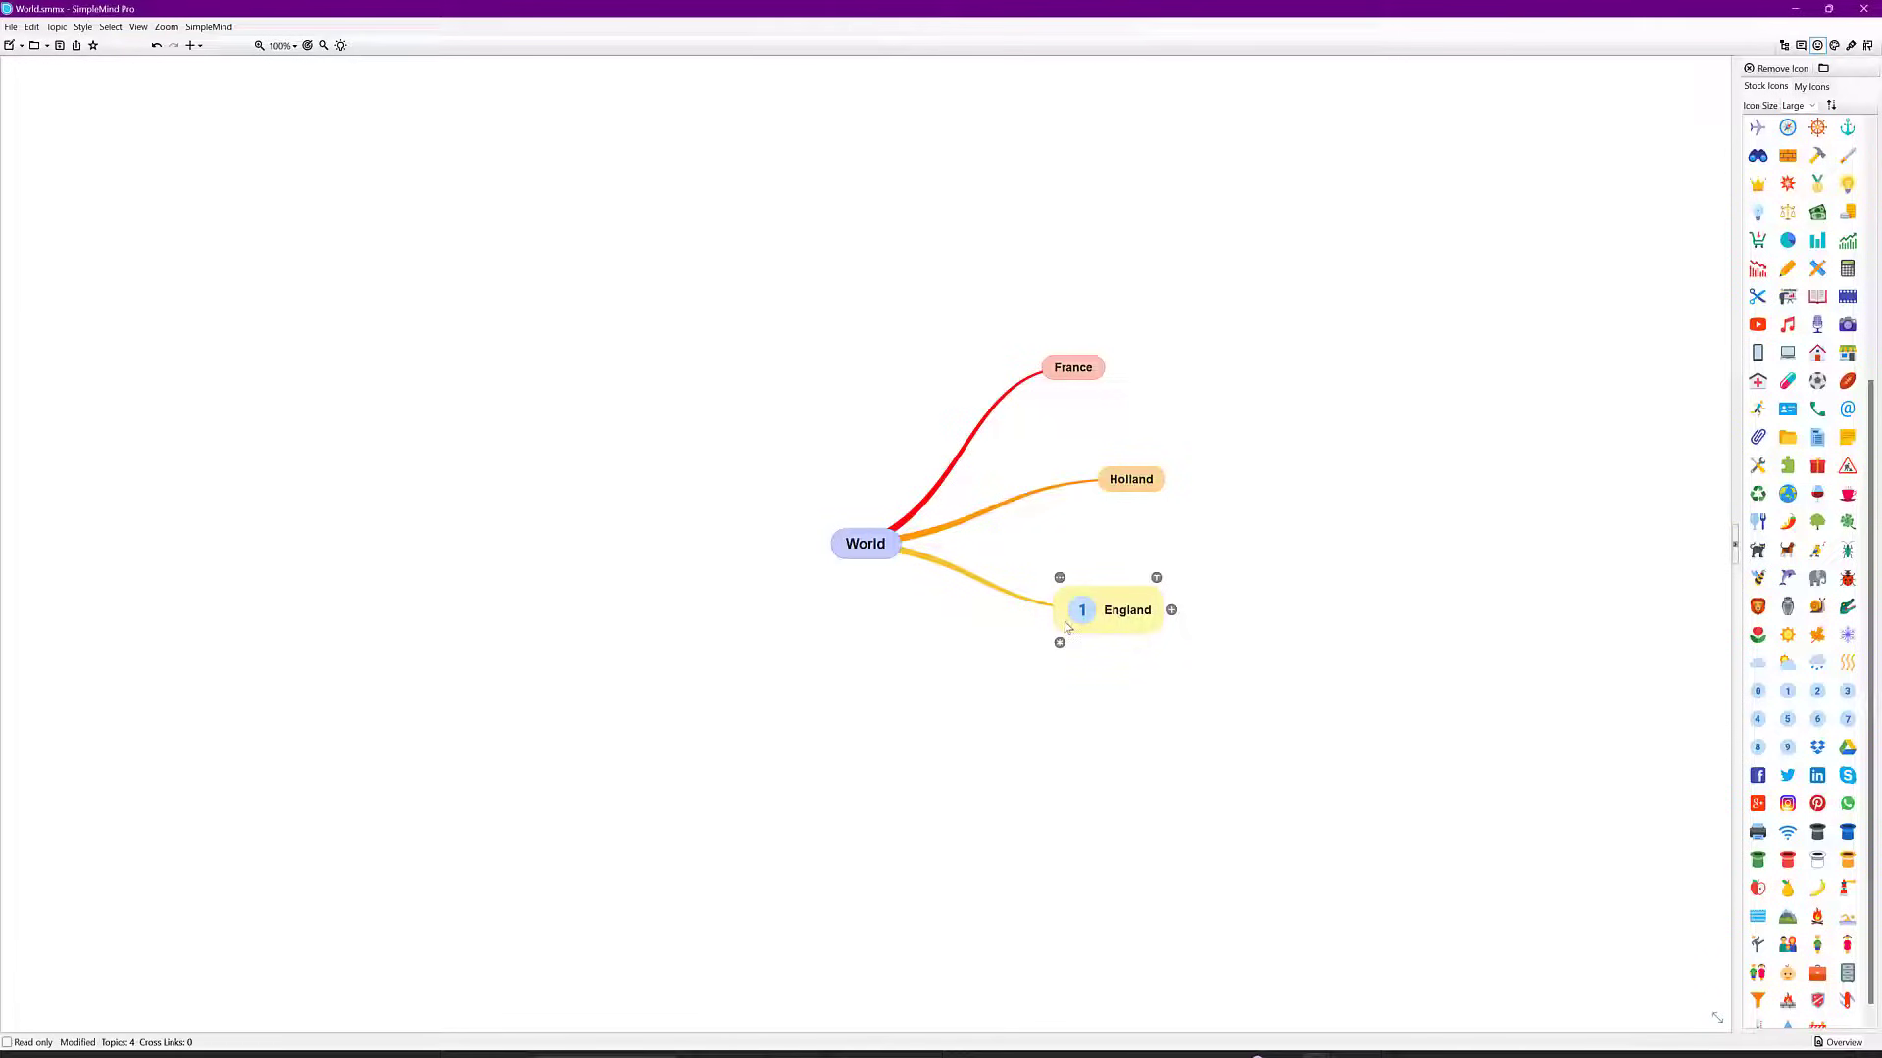
{"action": "left_click_drag", "start_coordinate": [1112, 627], "coordinate": [1002, 312]}
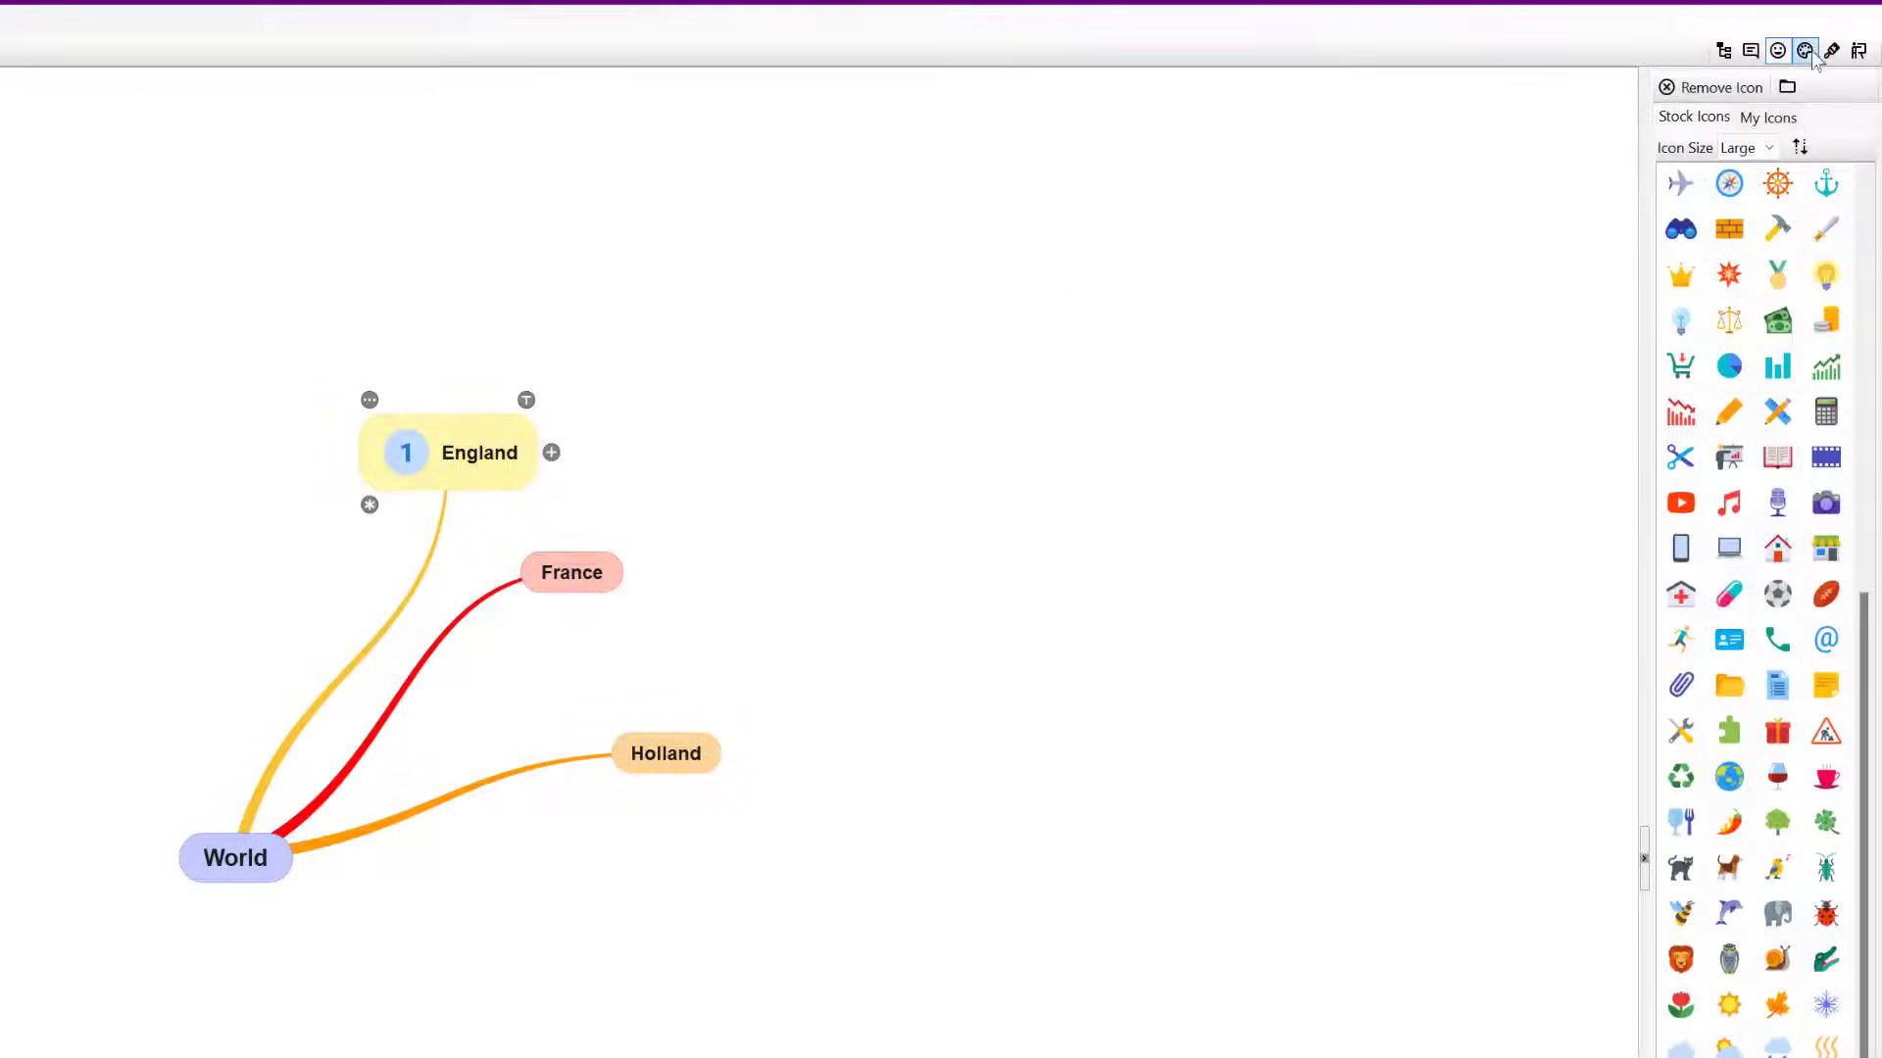
{"action": "left_click", "coordinate": [1806, 51]}
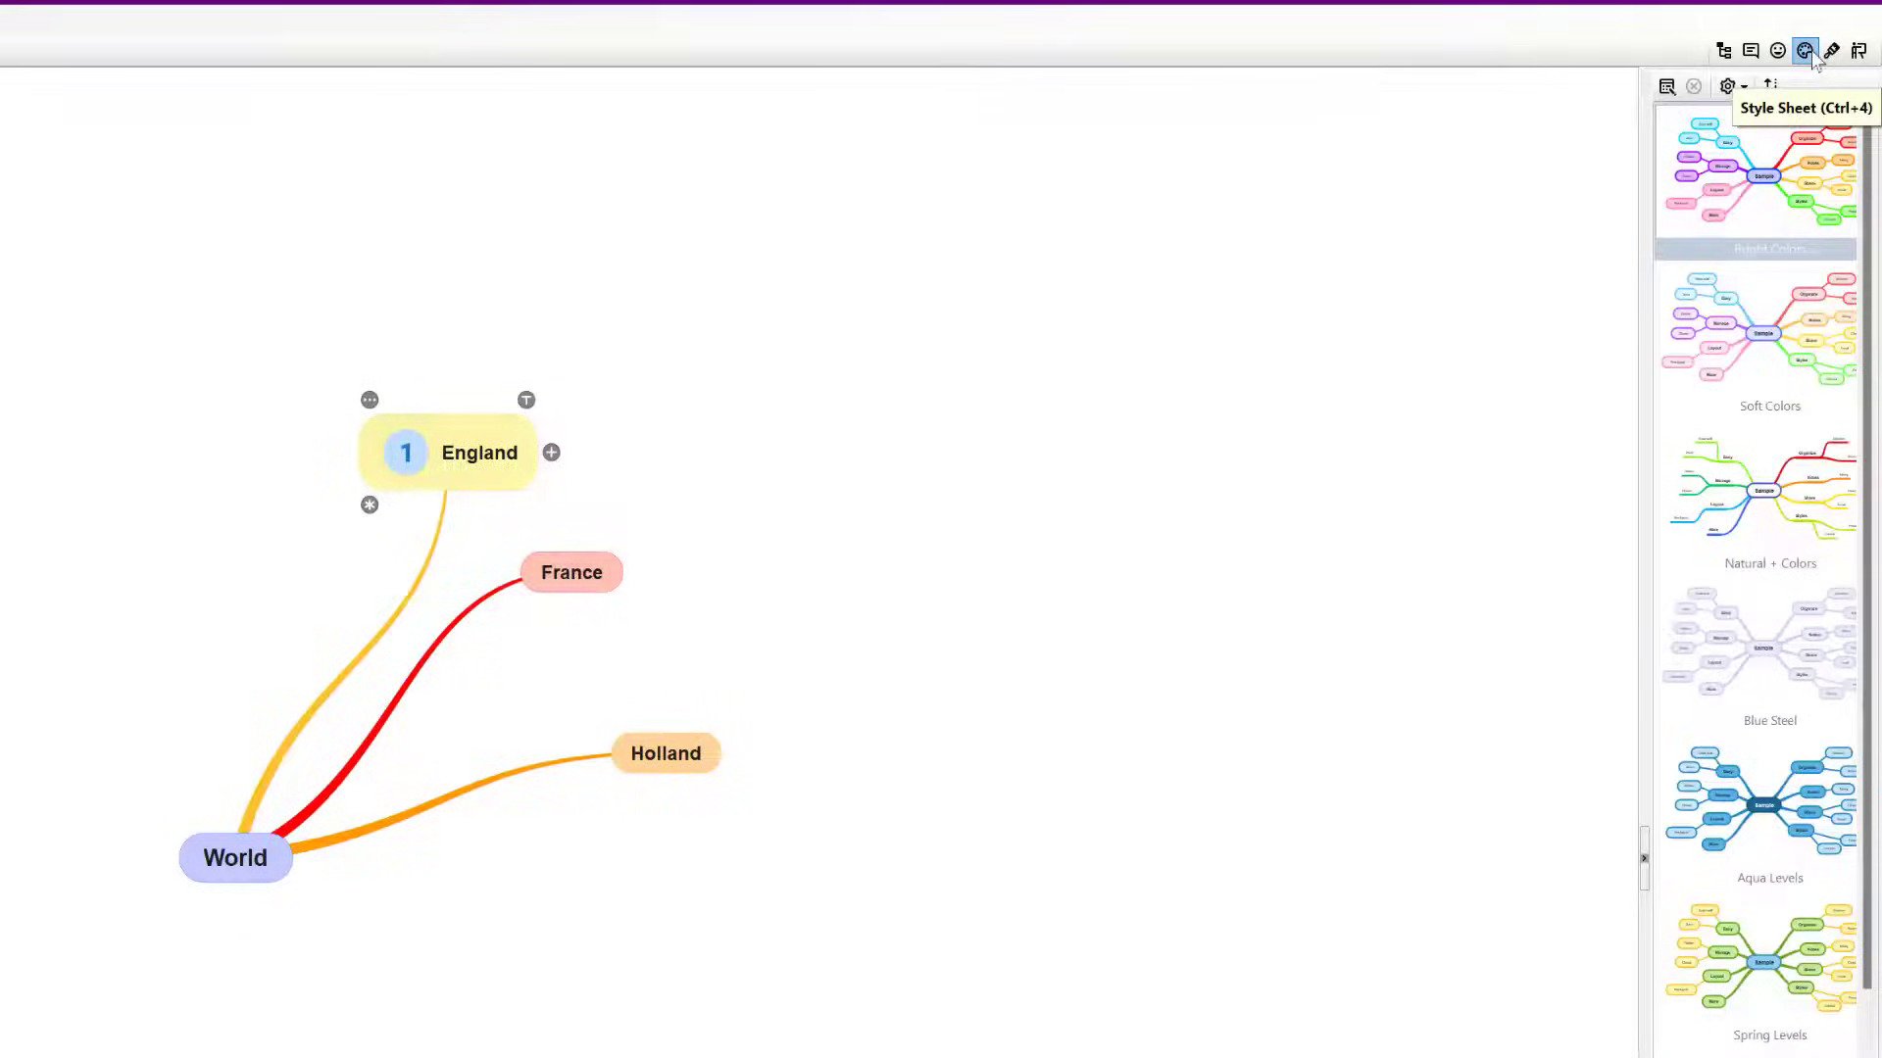
- Give England a pure blue fill and a pink border
{"action": "left_click", "coordinate": [1833, 51]}
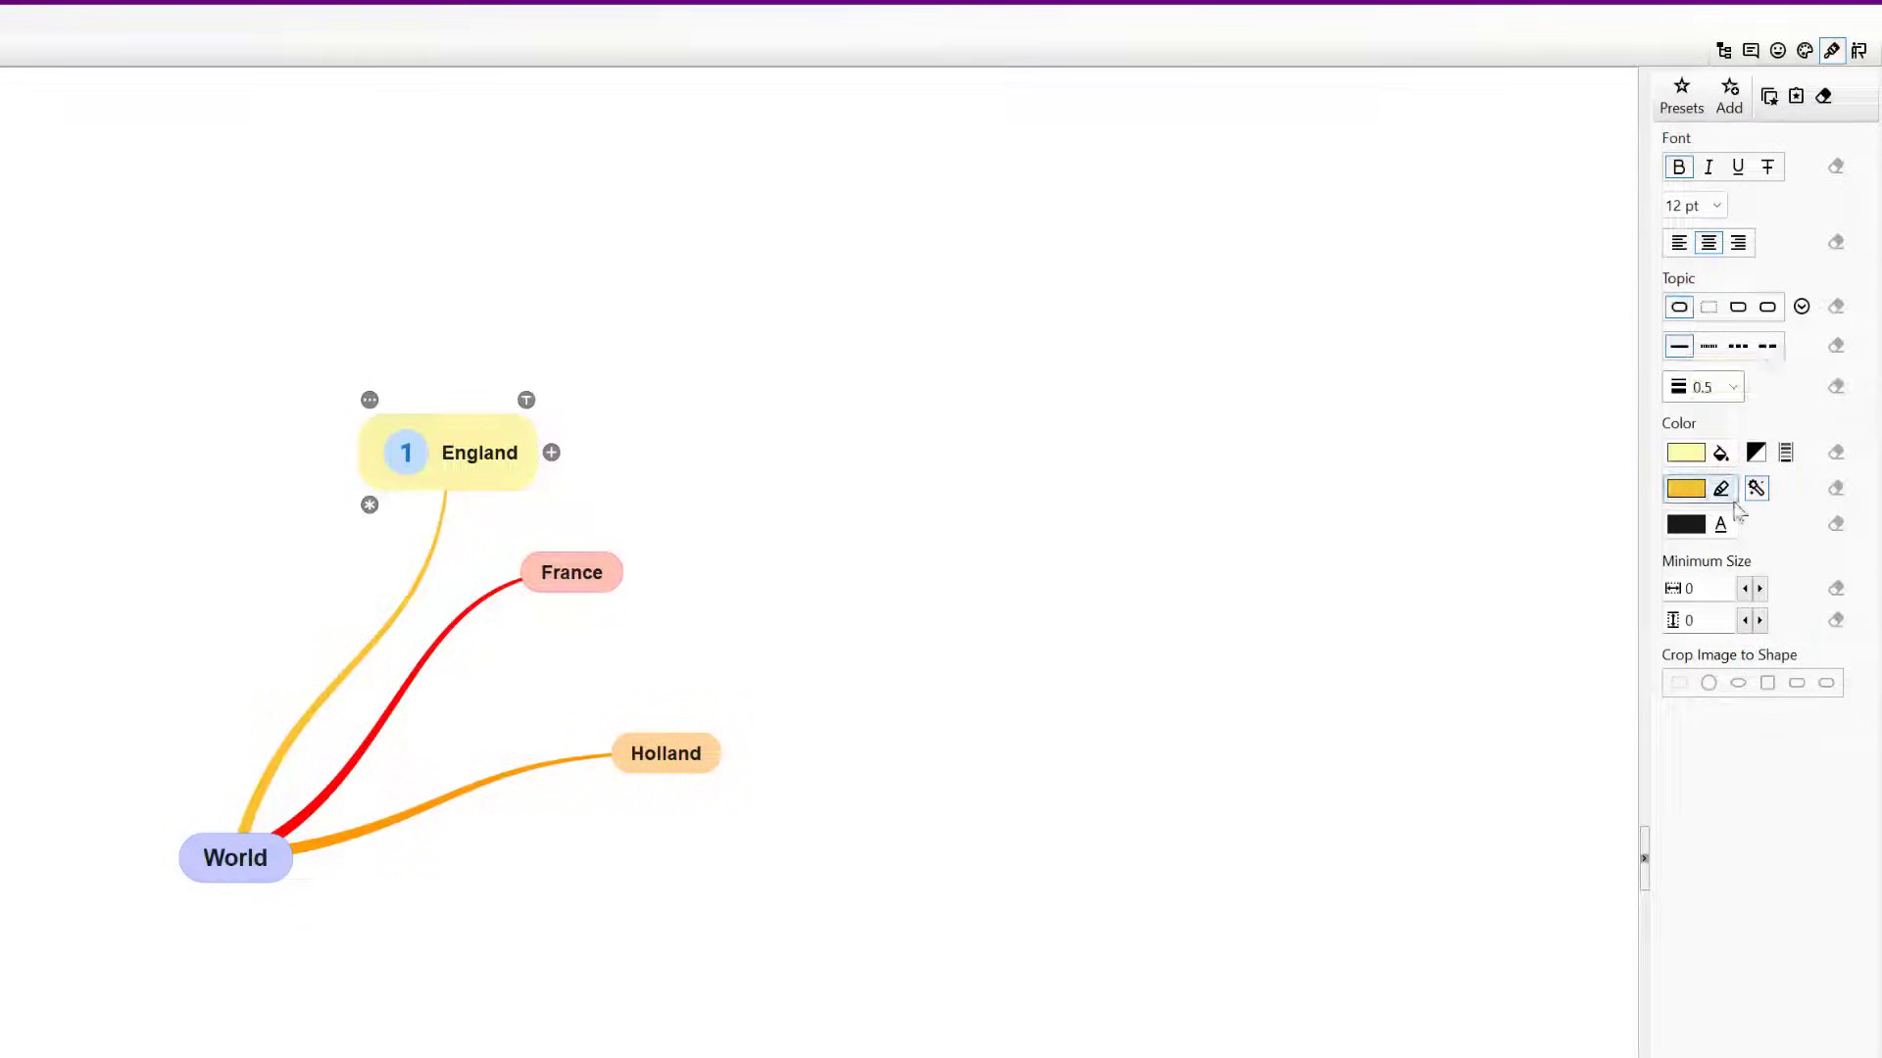
{"action": "left_click", "coordinate": [1695, 453]}
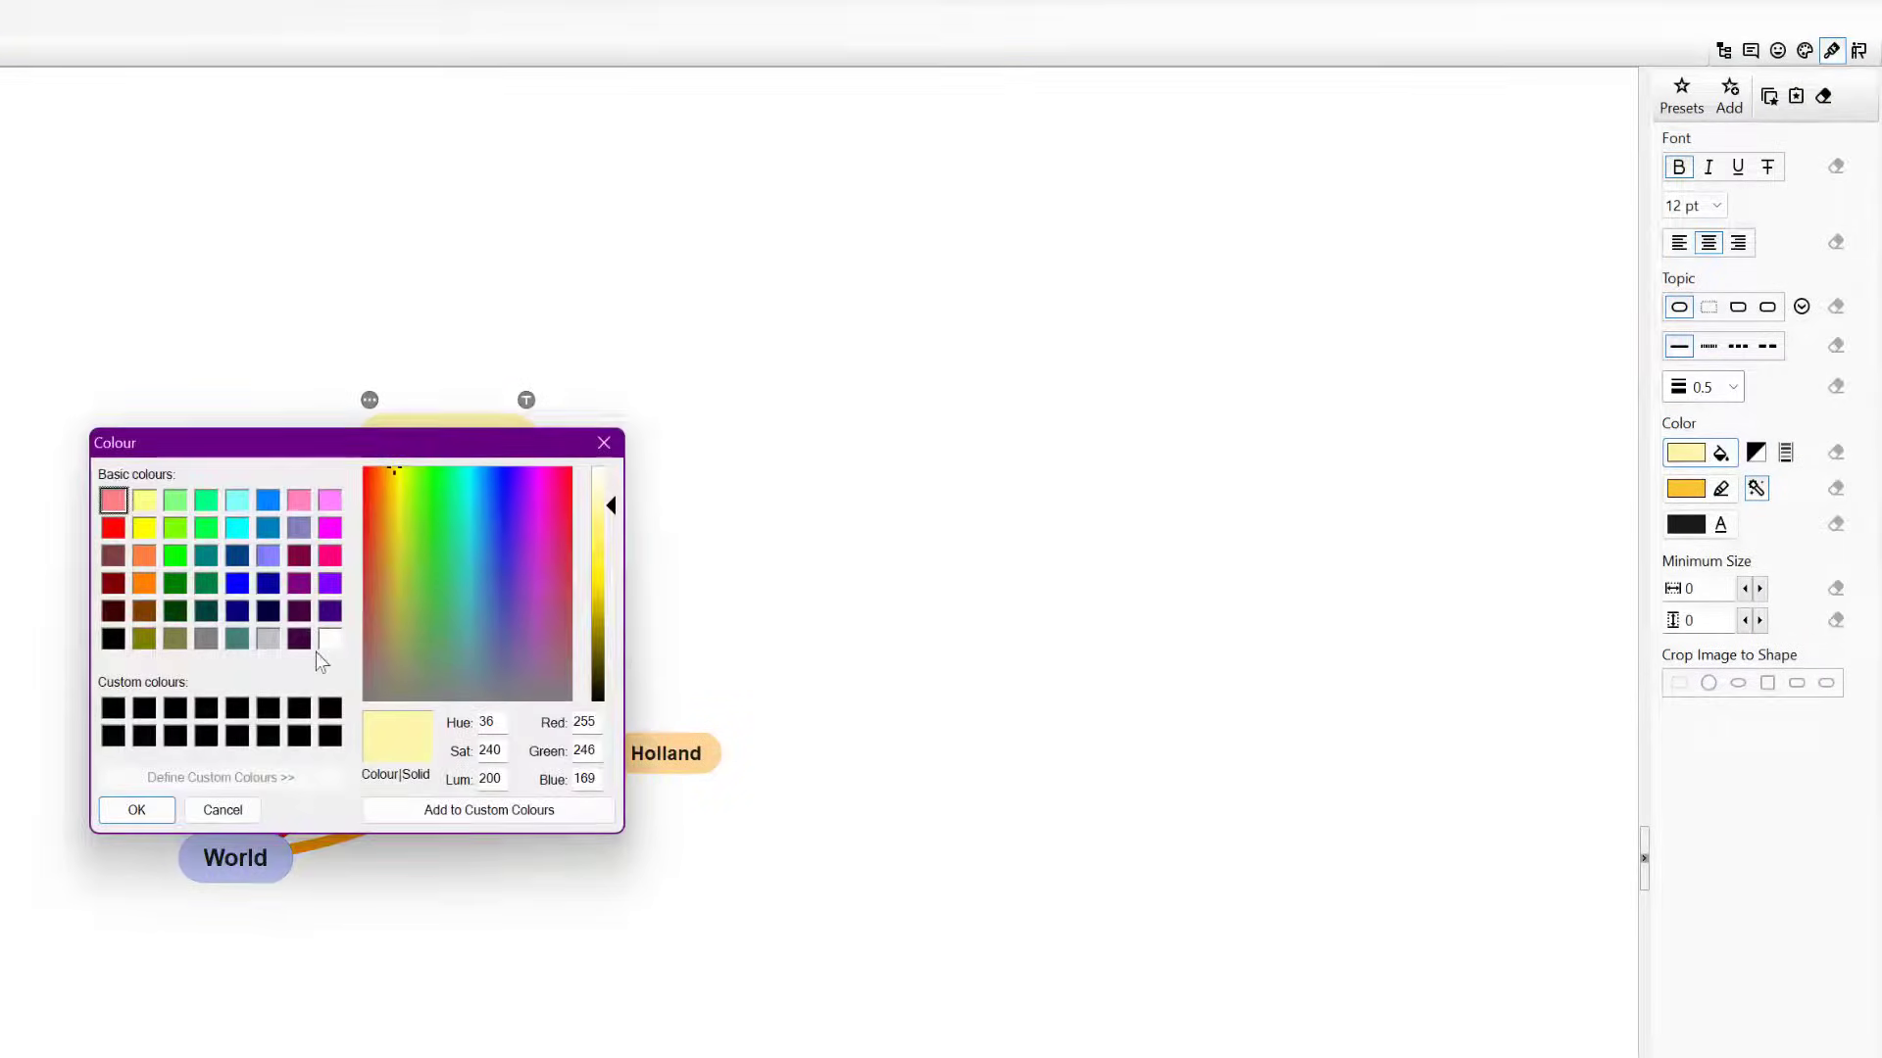
{"action": "left_click", "coordinate": [237, 584]}
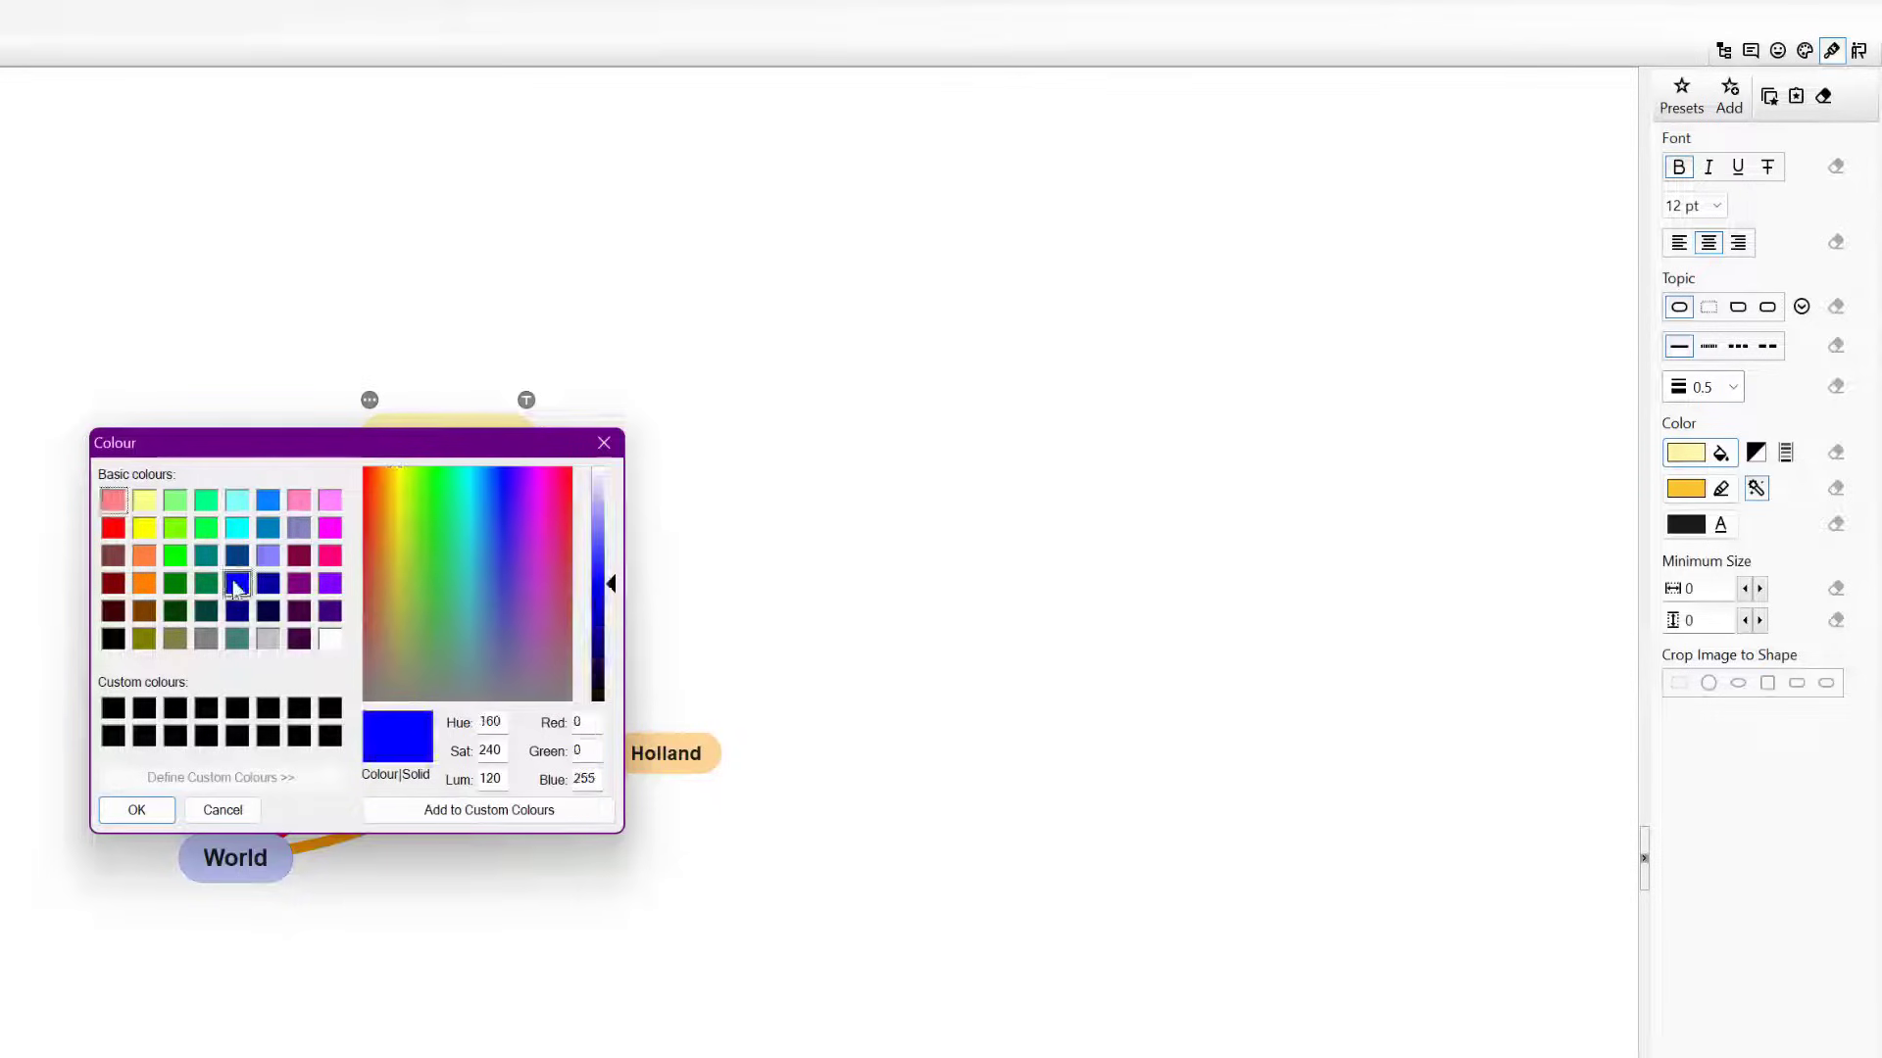
{"action": "left_click", "coordinate": [142, 809]}
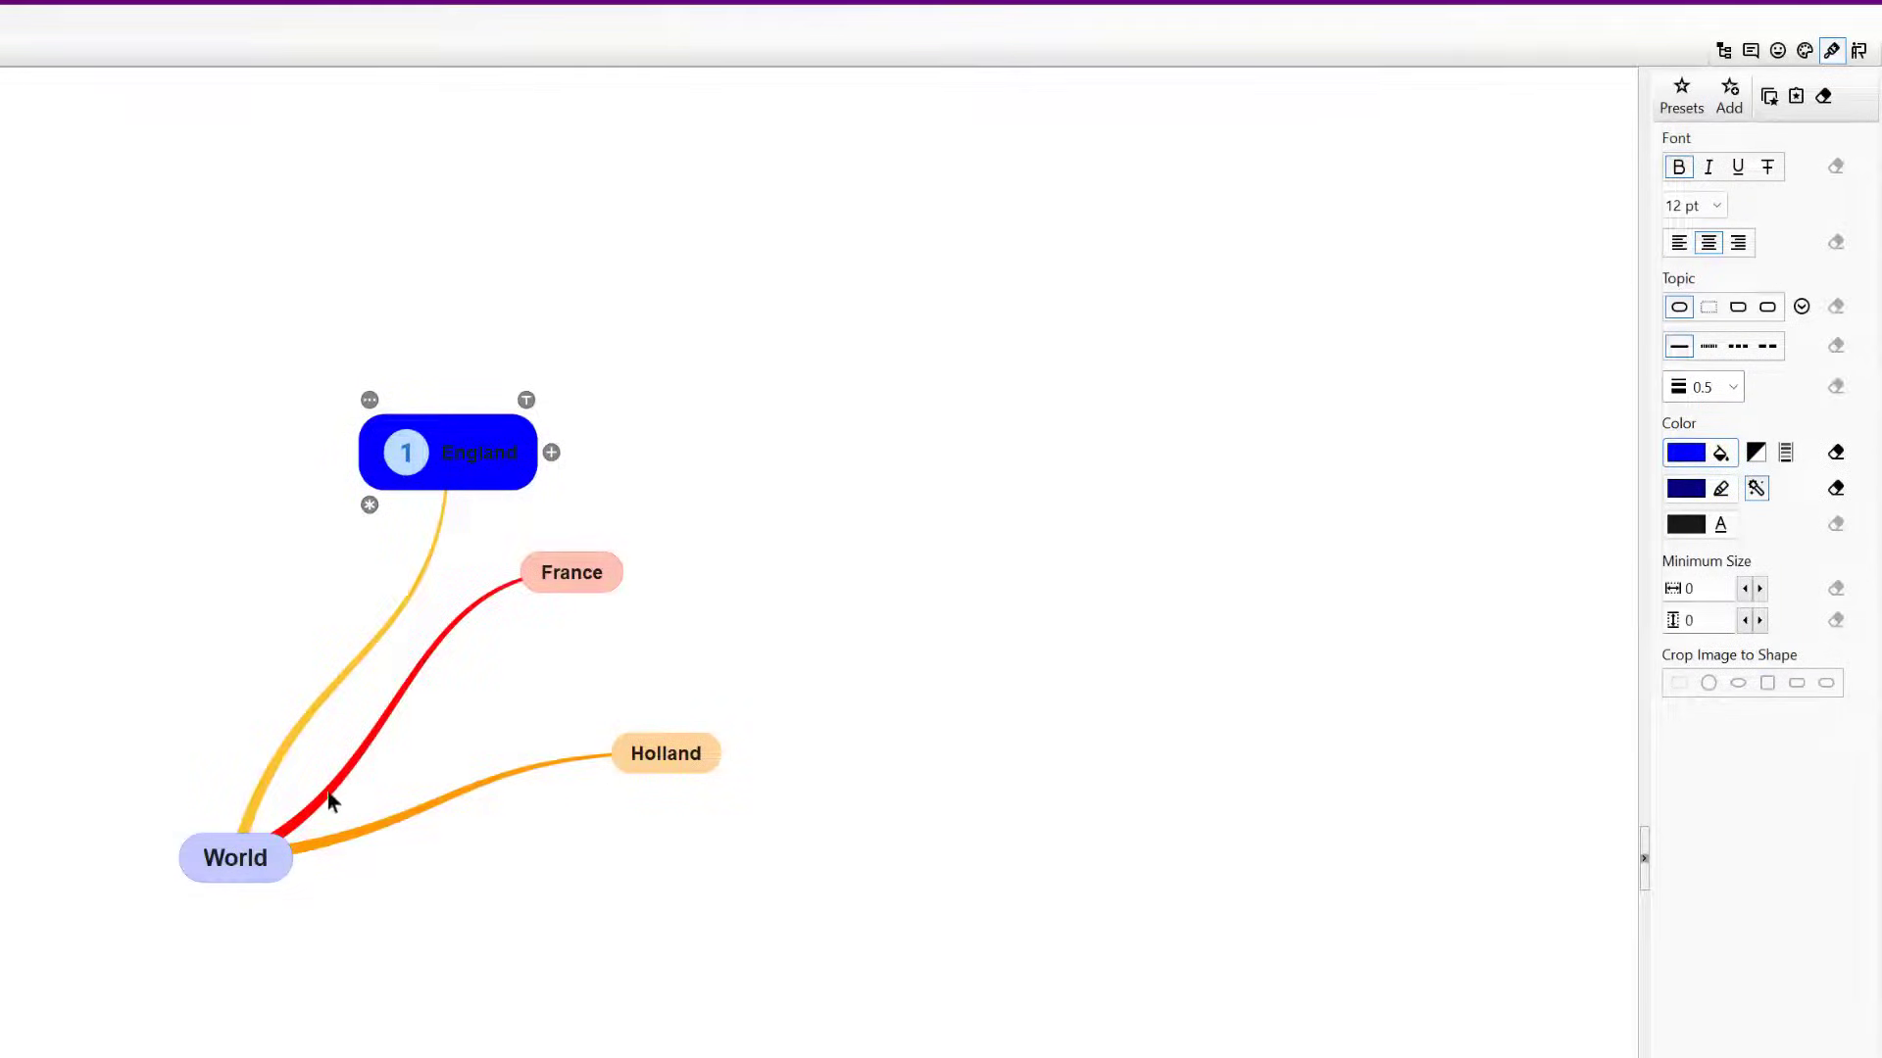
{"action": "left_click", "coordinate": [1722, 489]}
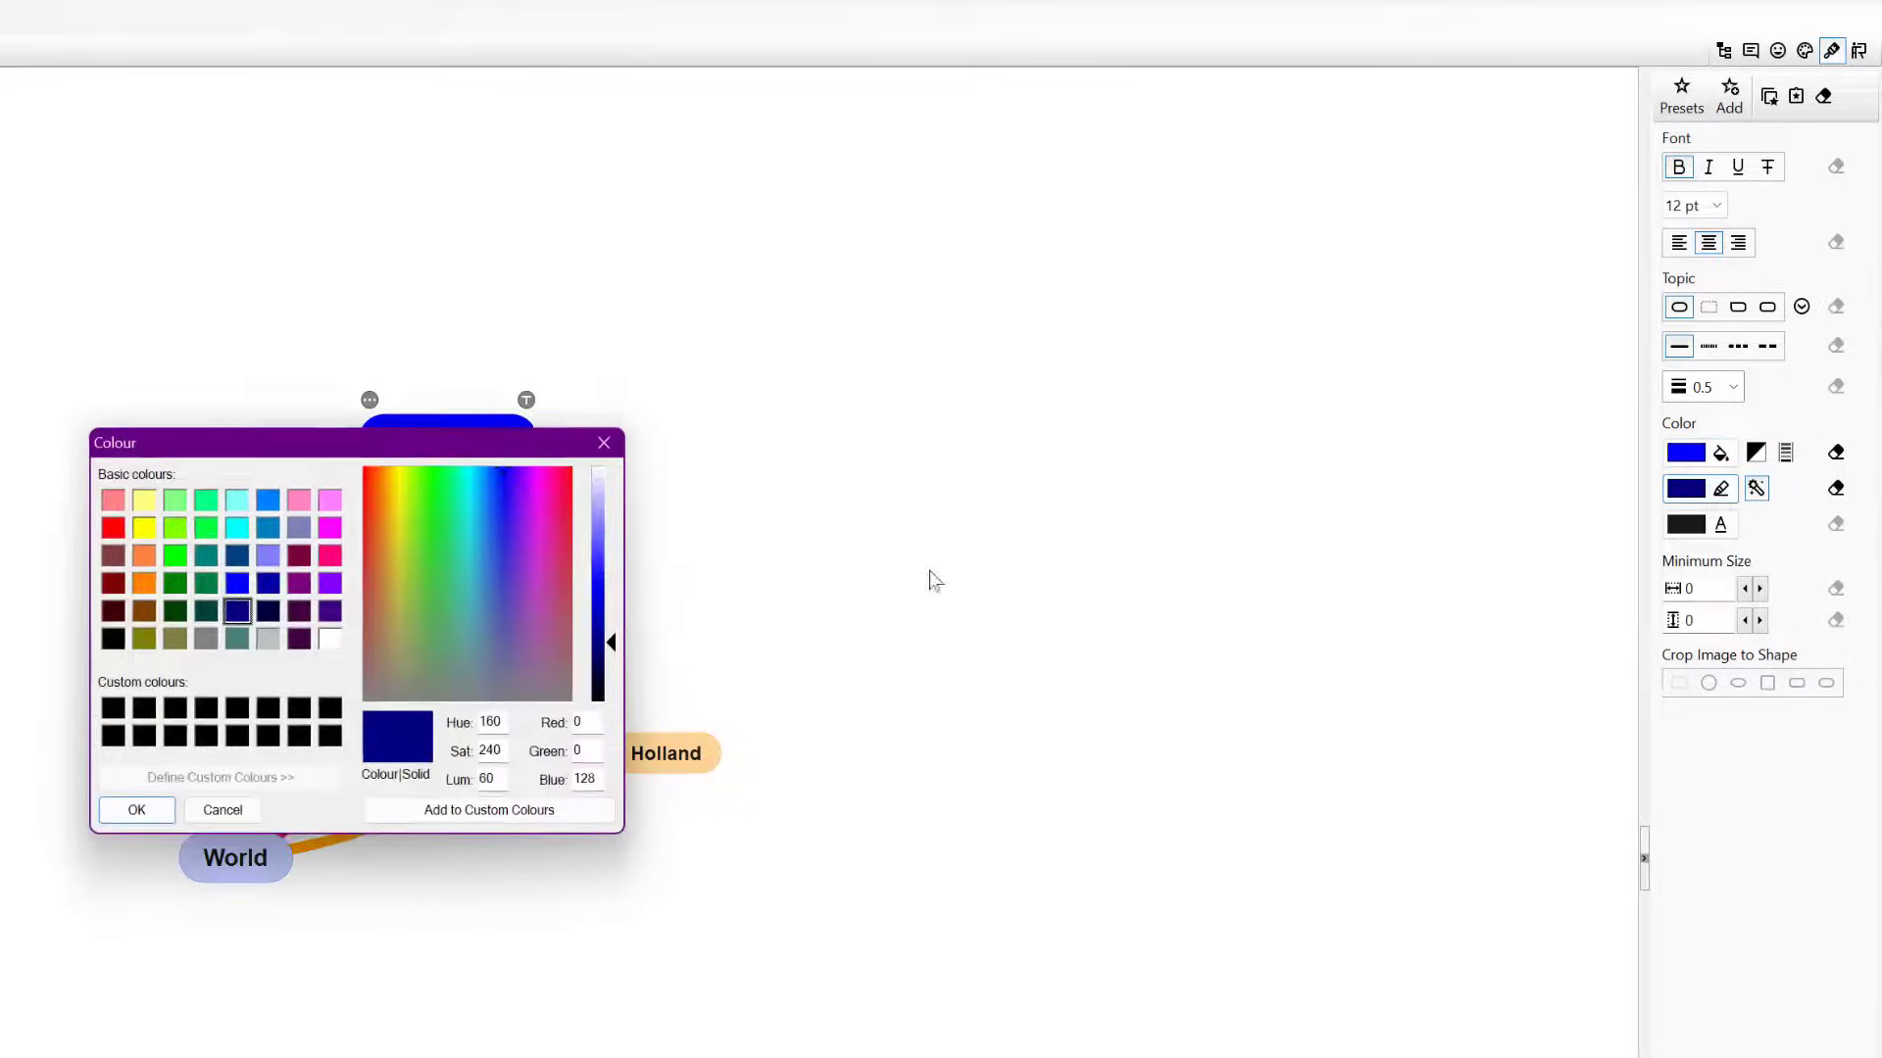
{"action": "left_click", "coordinate": [330, 555]}
{"action": "left_click", "coordinate": [134, 810]}
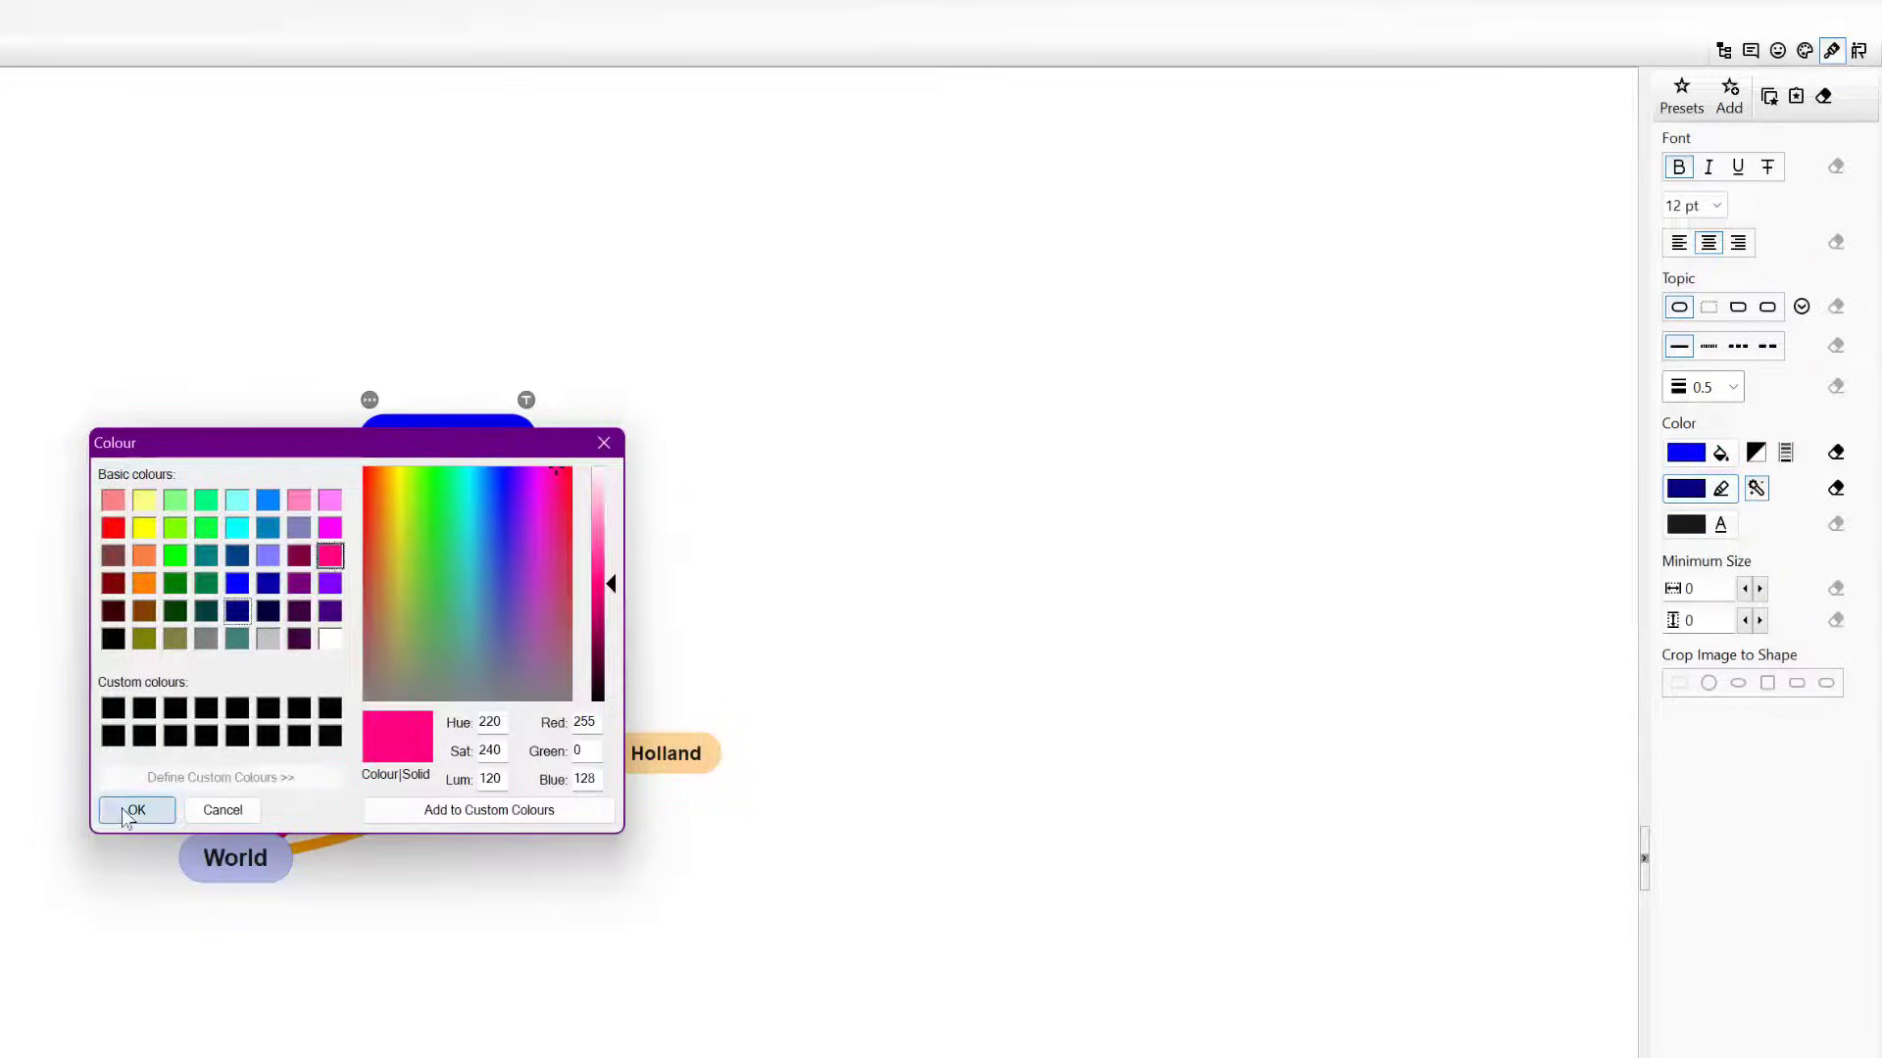
- Make England's text white, then bring the Chrome browser forward
{"action": "left_click", "coordinate": [1697, 528]}
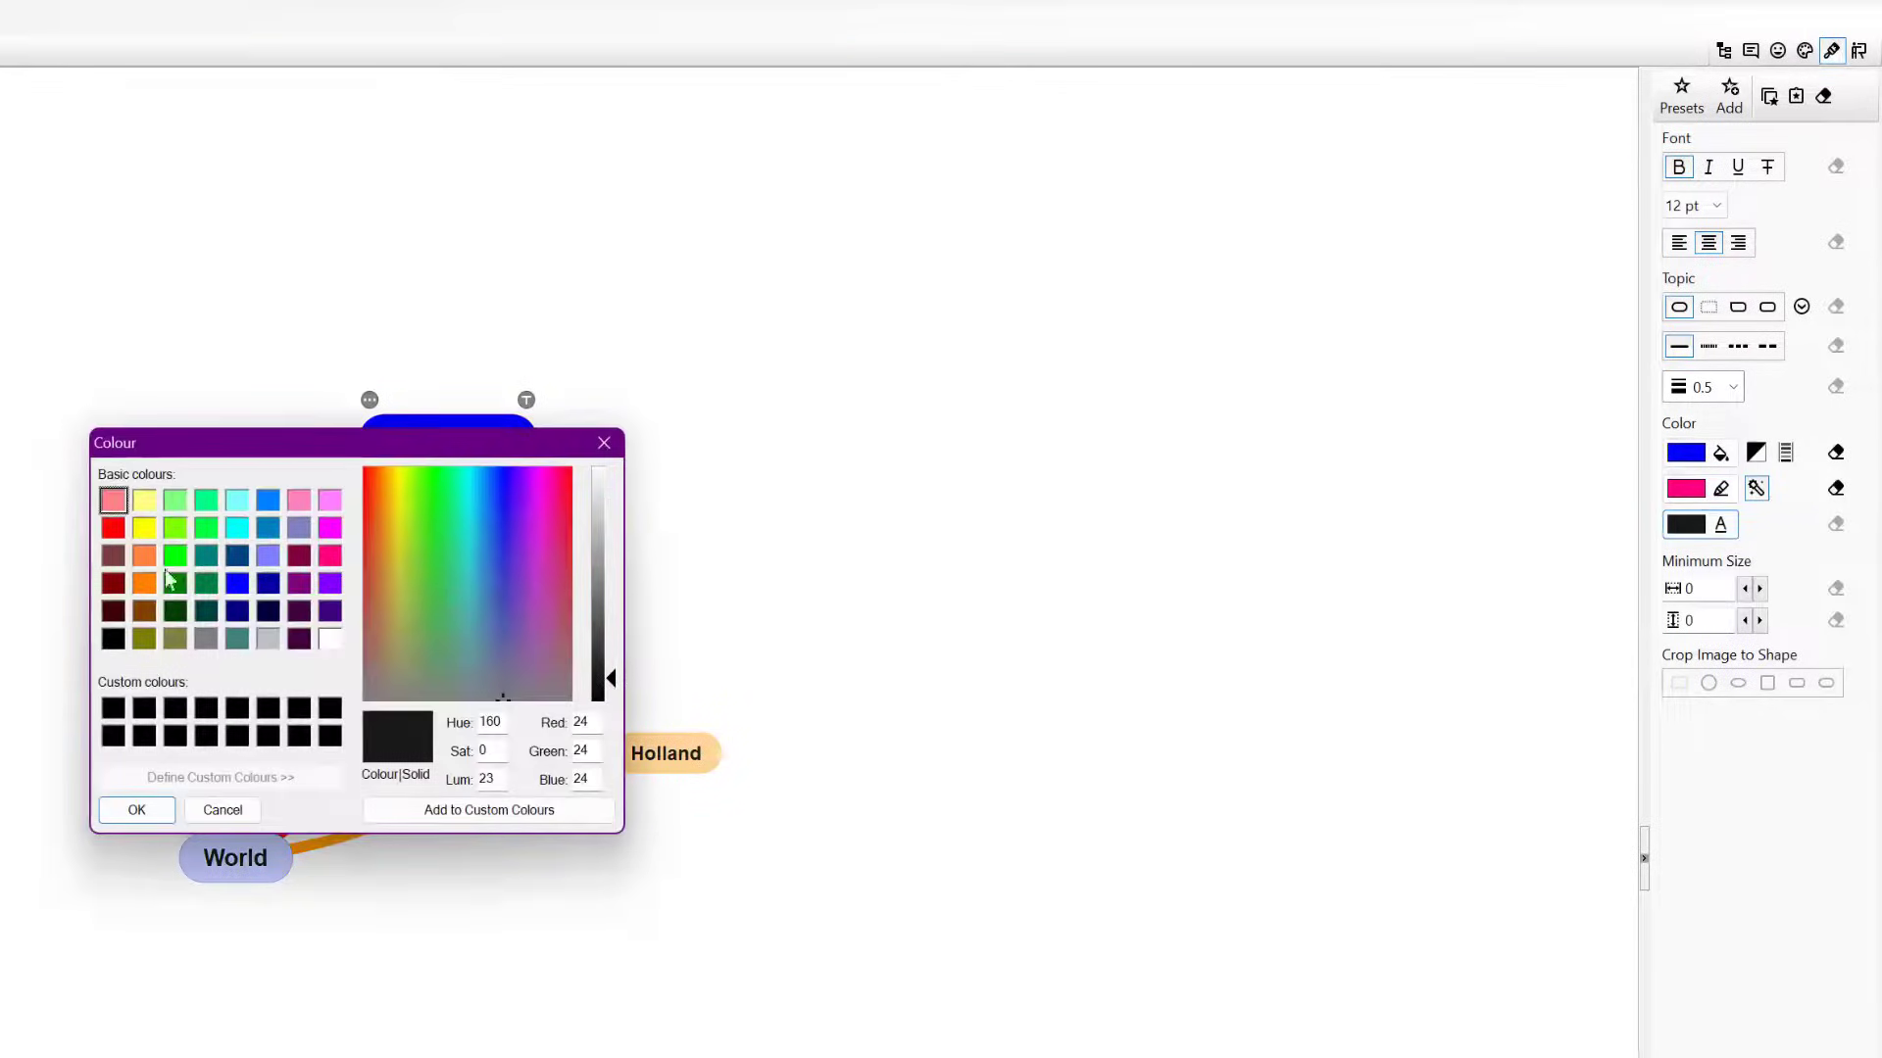
{"action": "left_click", "coordinate": [335, 642]}
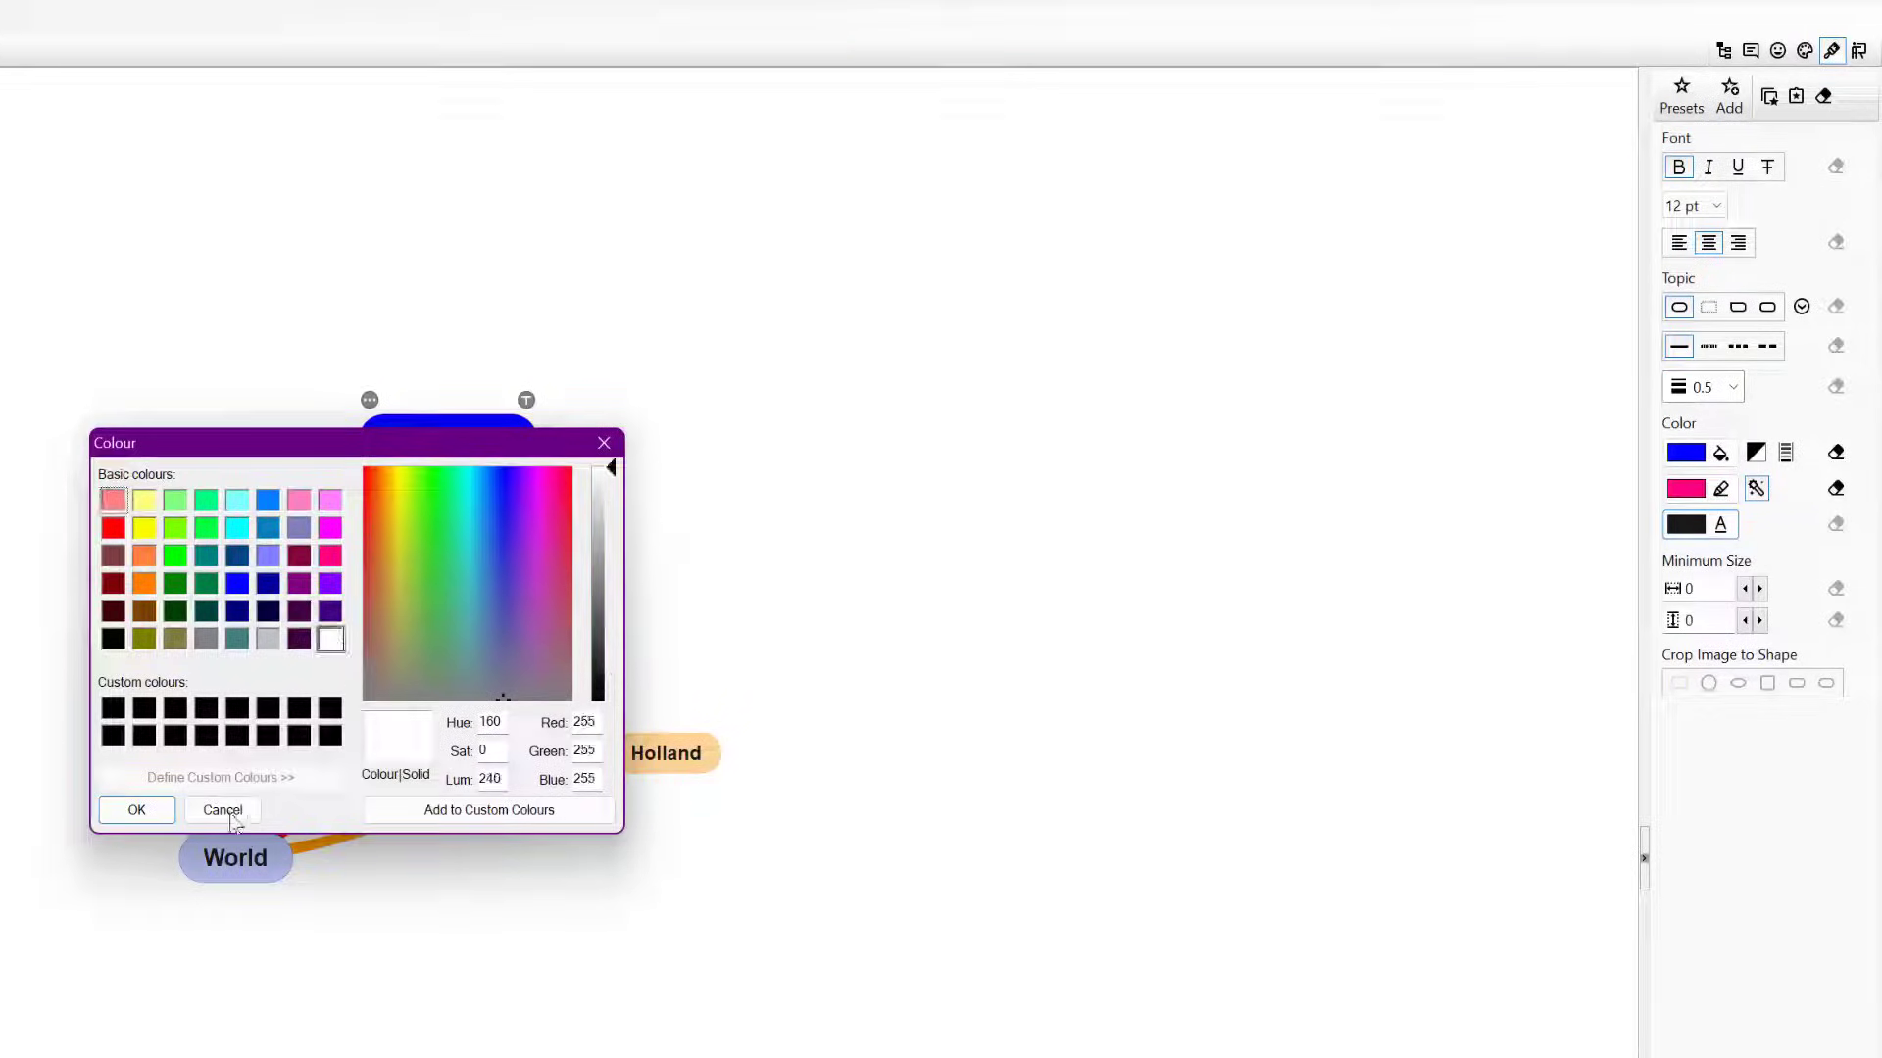
{"action": "left_click", "coordinate": [143, 810]}
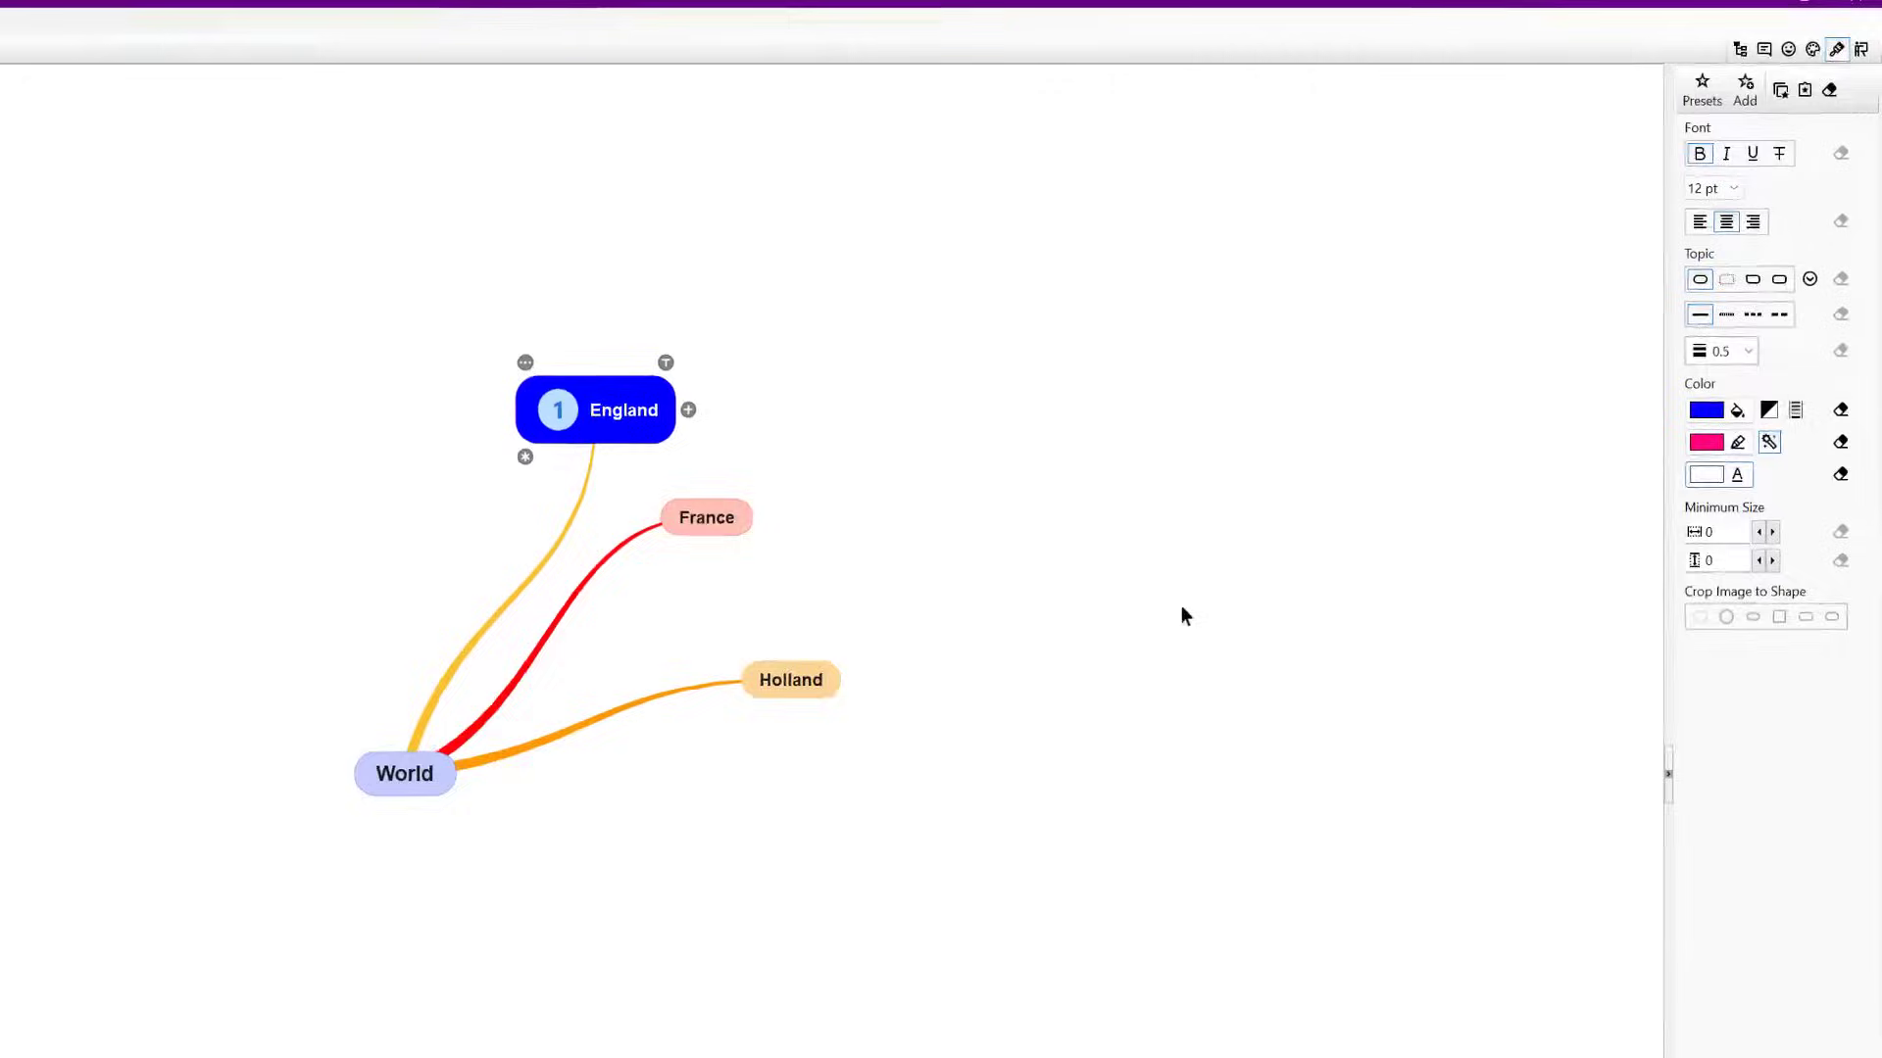
{"action": "left_click", "coordinate": [1291, 1048]}
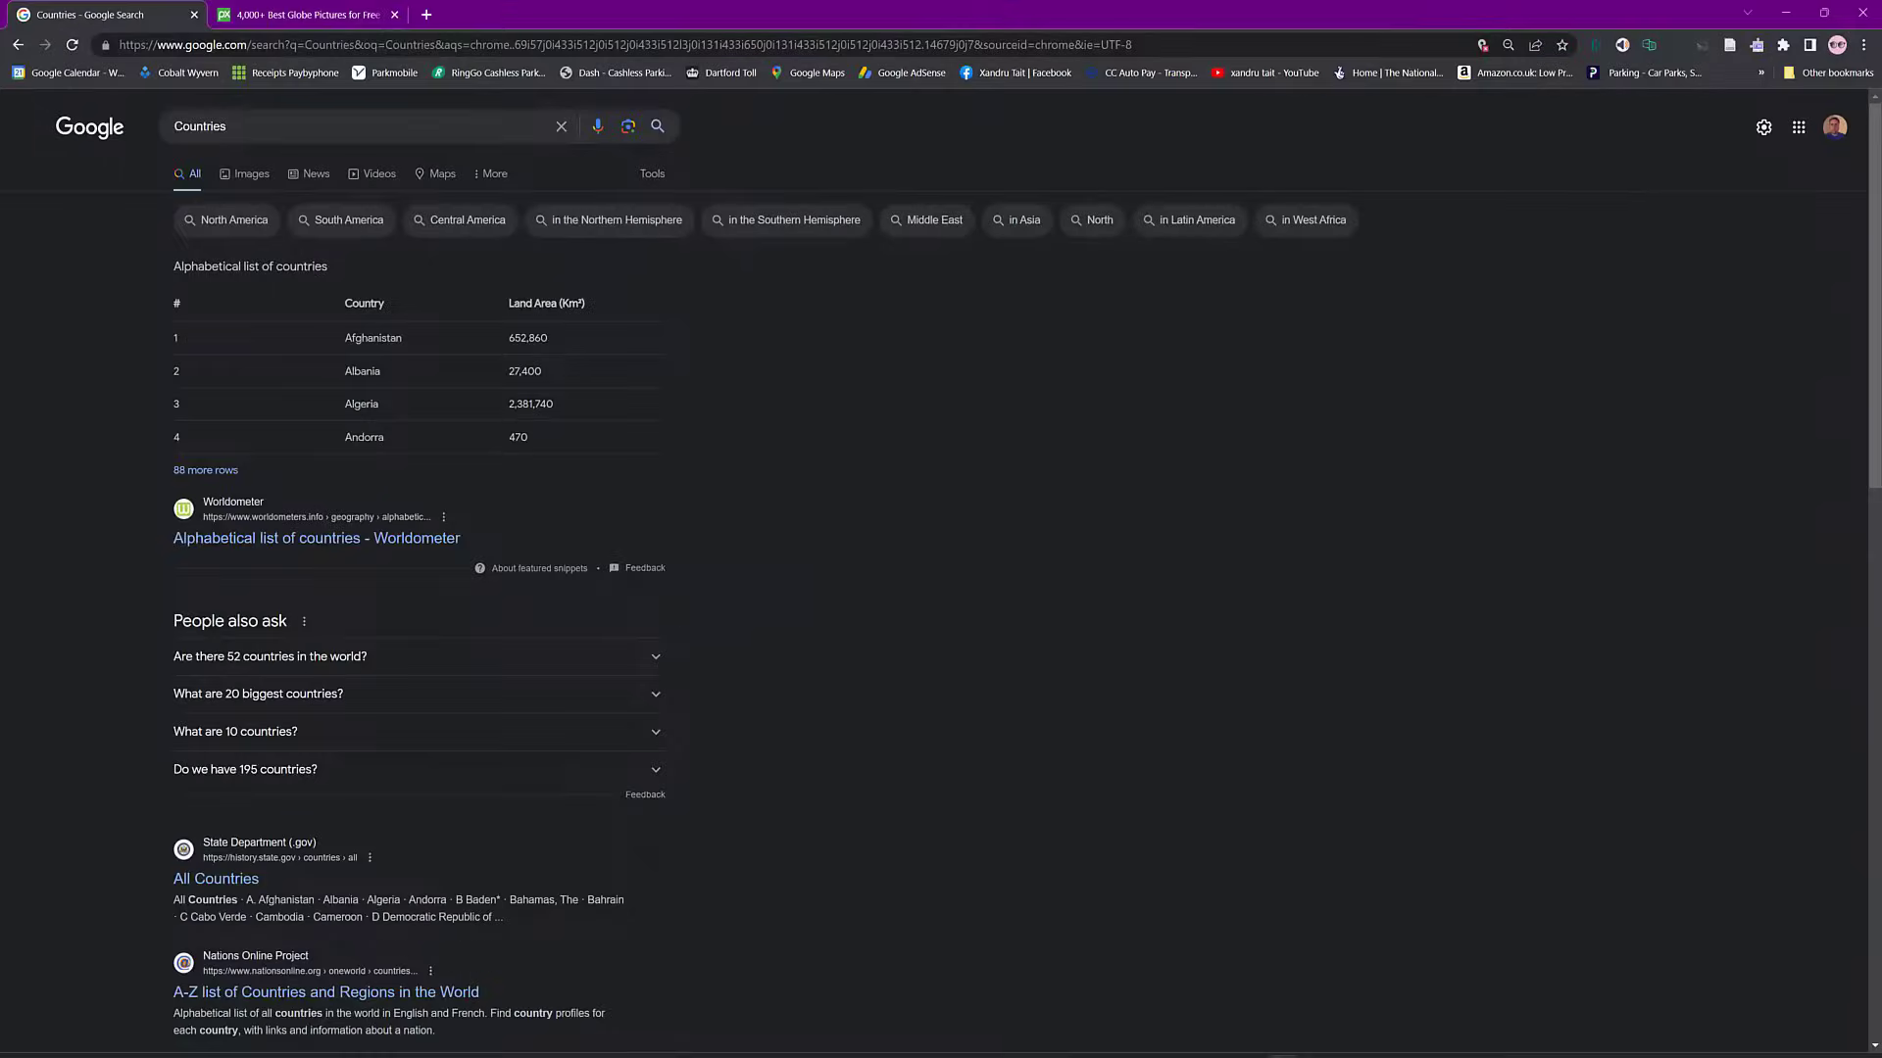
- Copy the Earth globe image from the Pixabay tab and minimise Chrome
{"action": "left_click", "coordinate": [251, 17]}
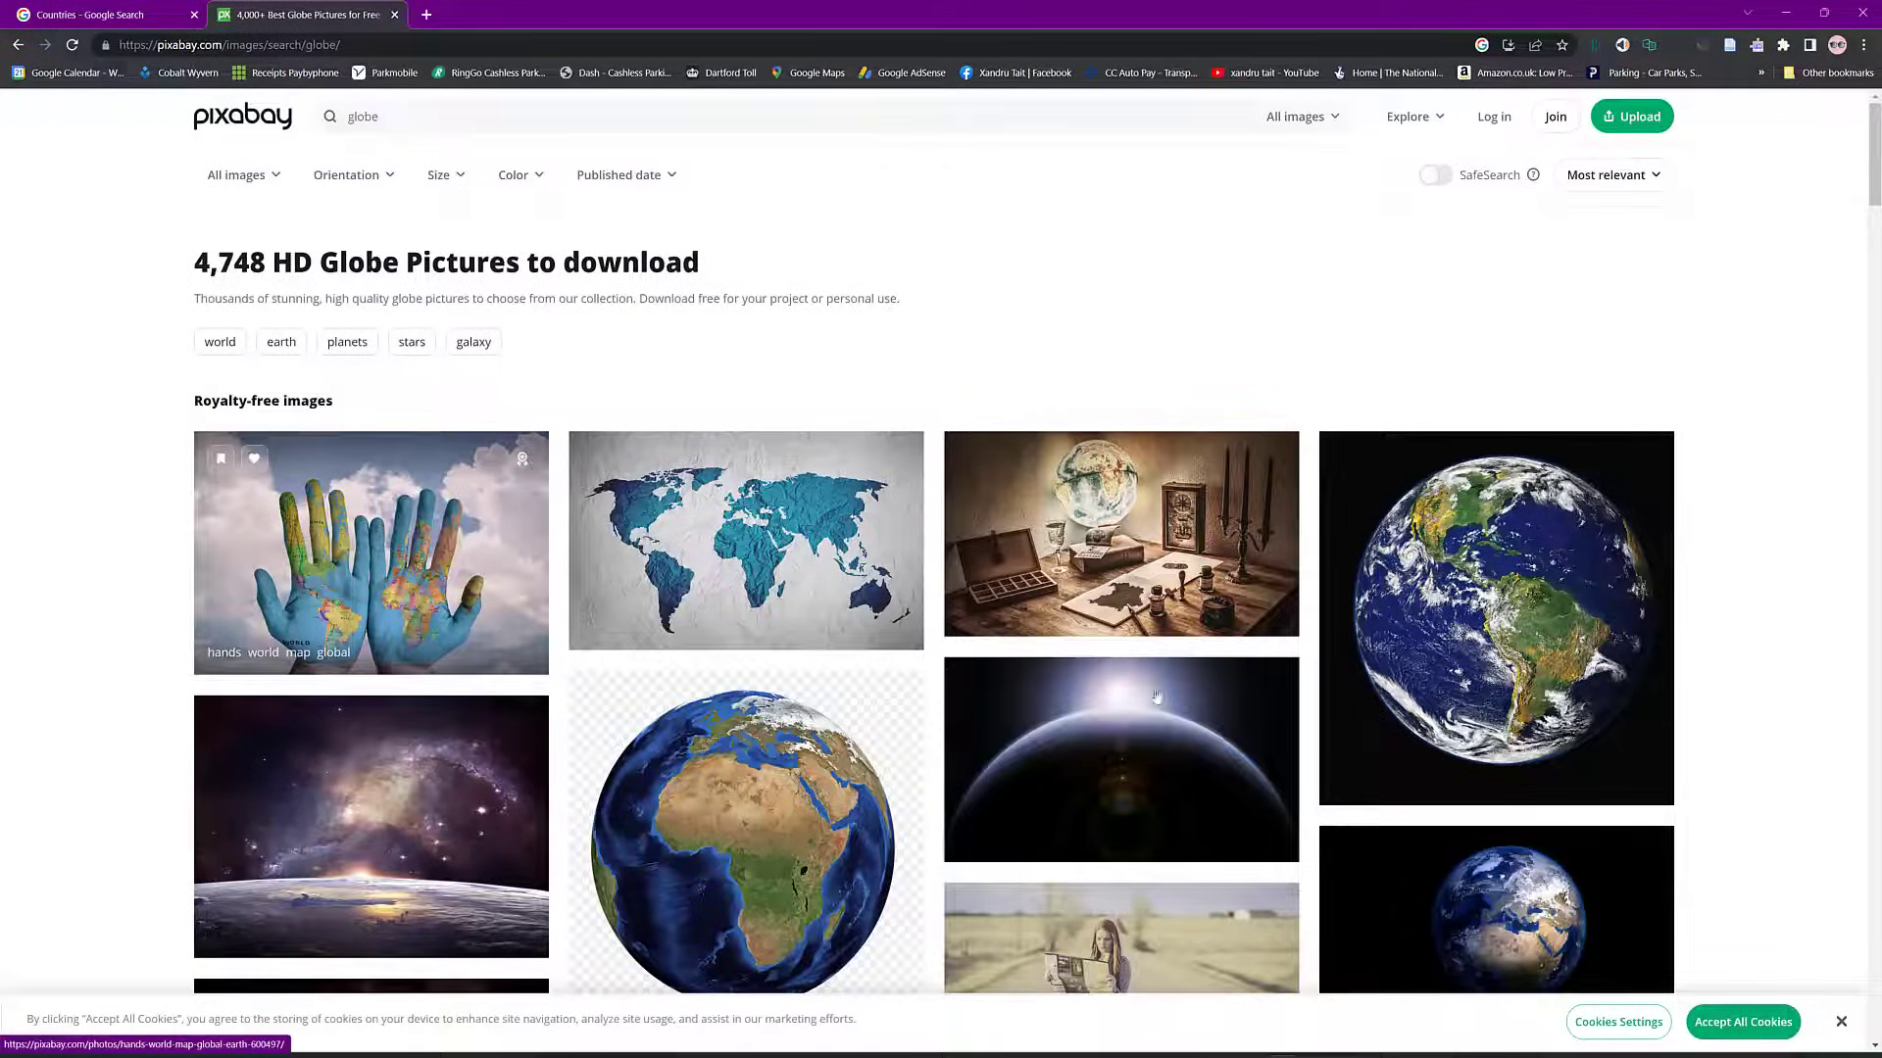
{"action": "right_click", "coordinate": [1477, 569]}
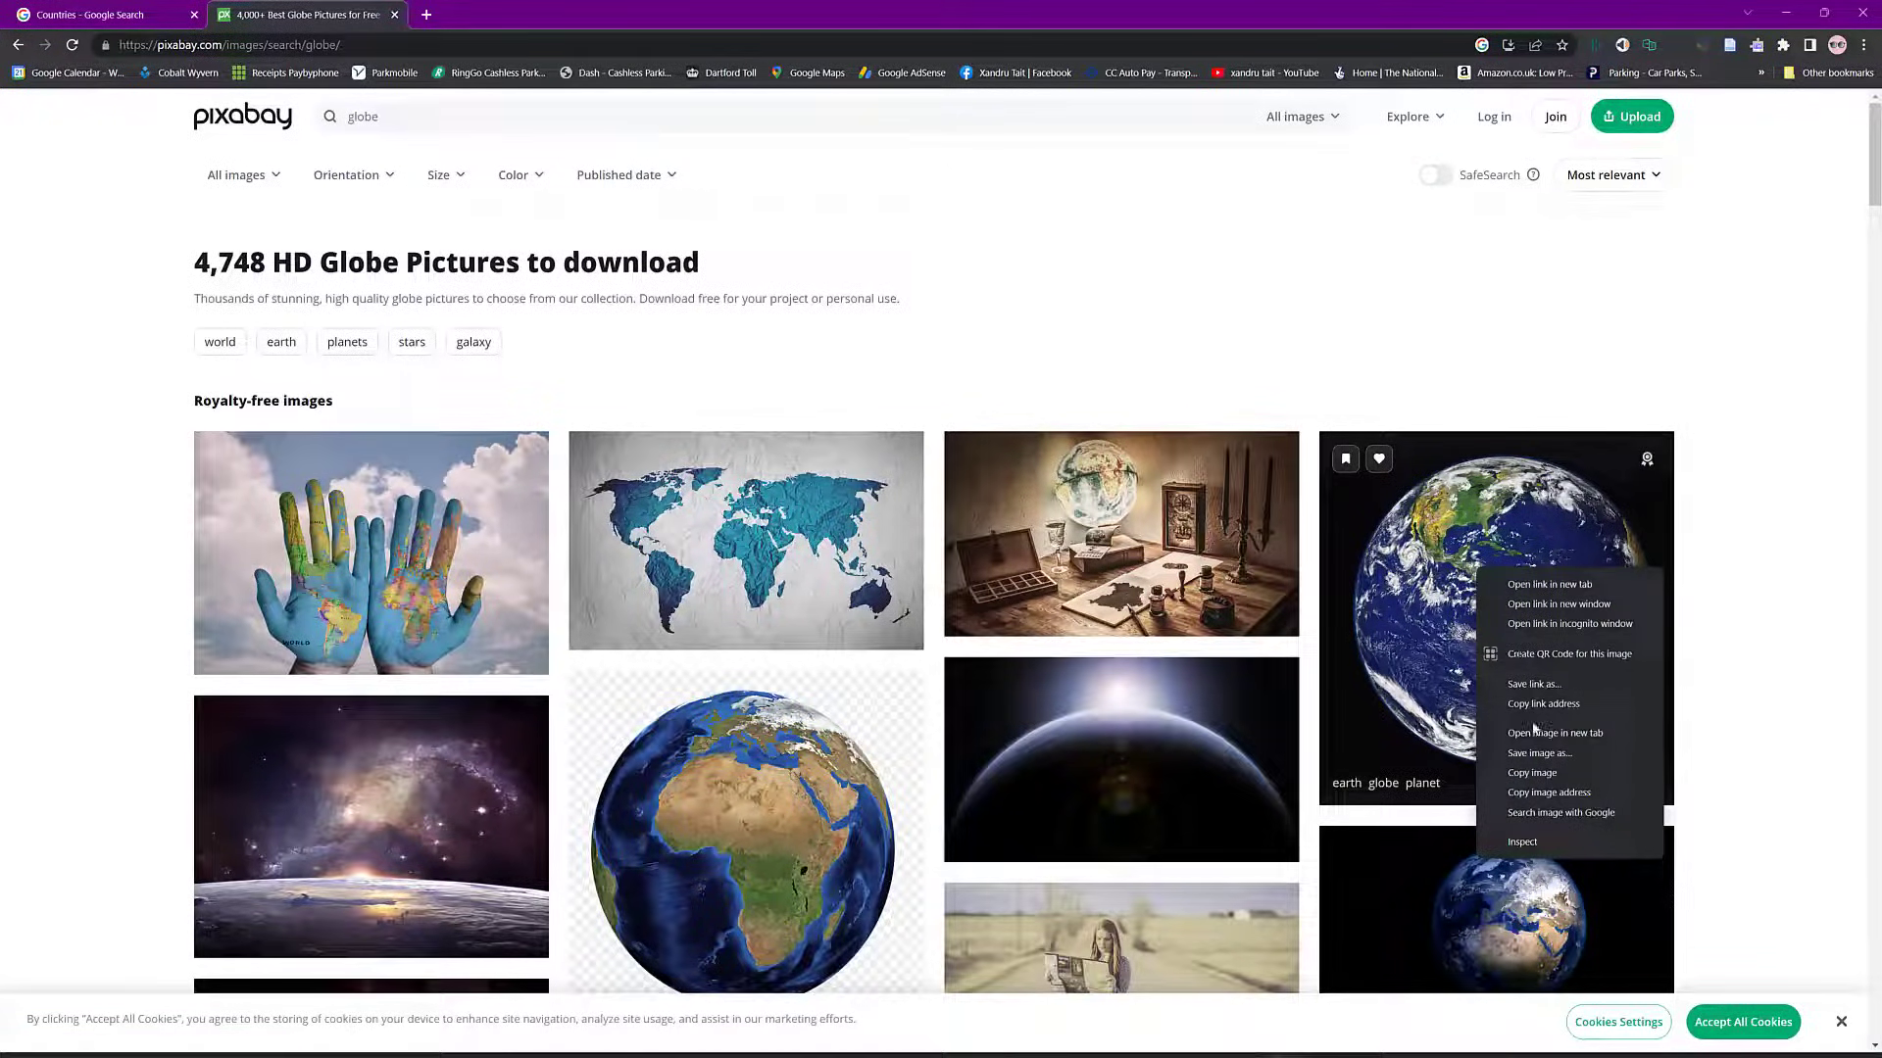
{"action": "left_click", "coordinate": [1533, 773]}
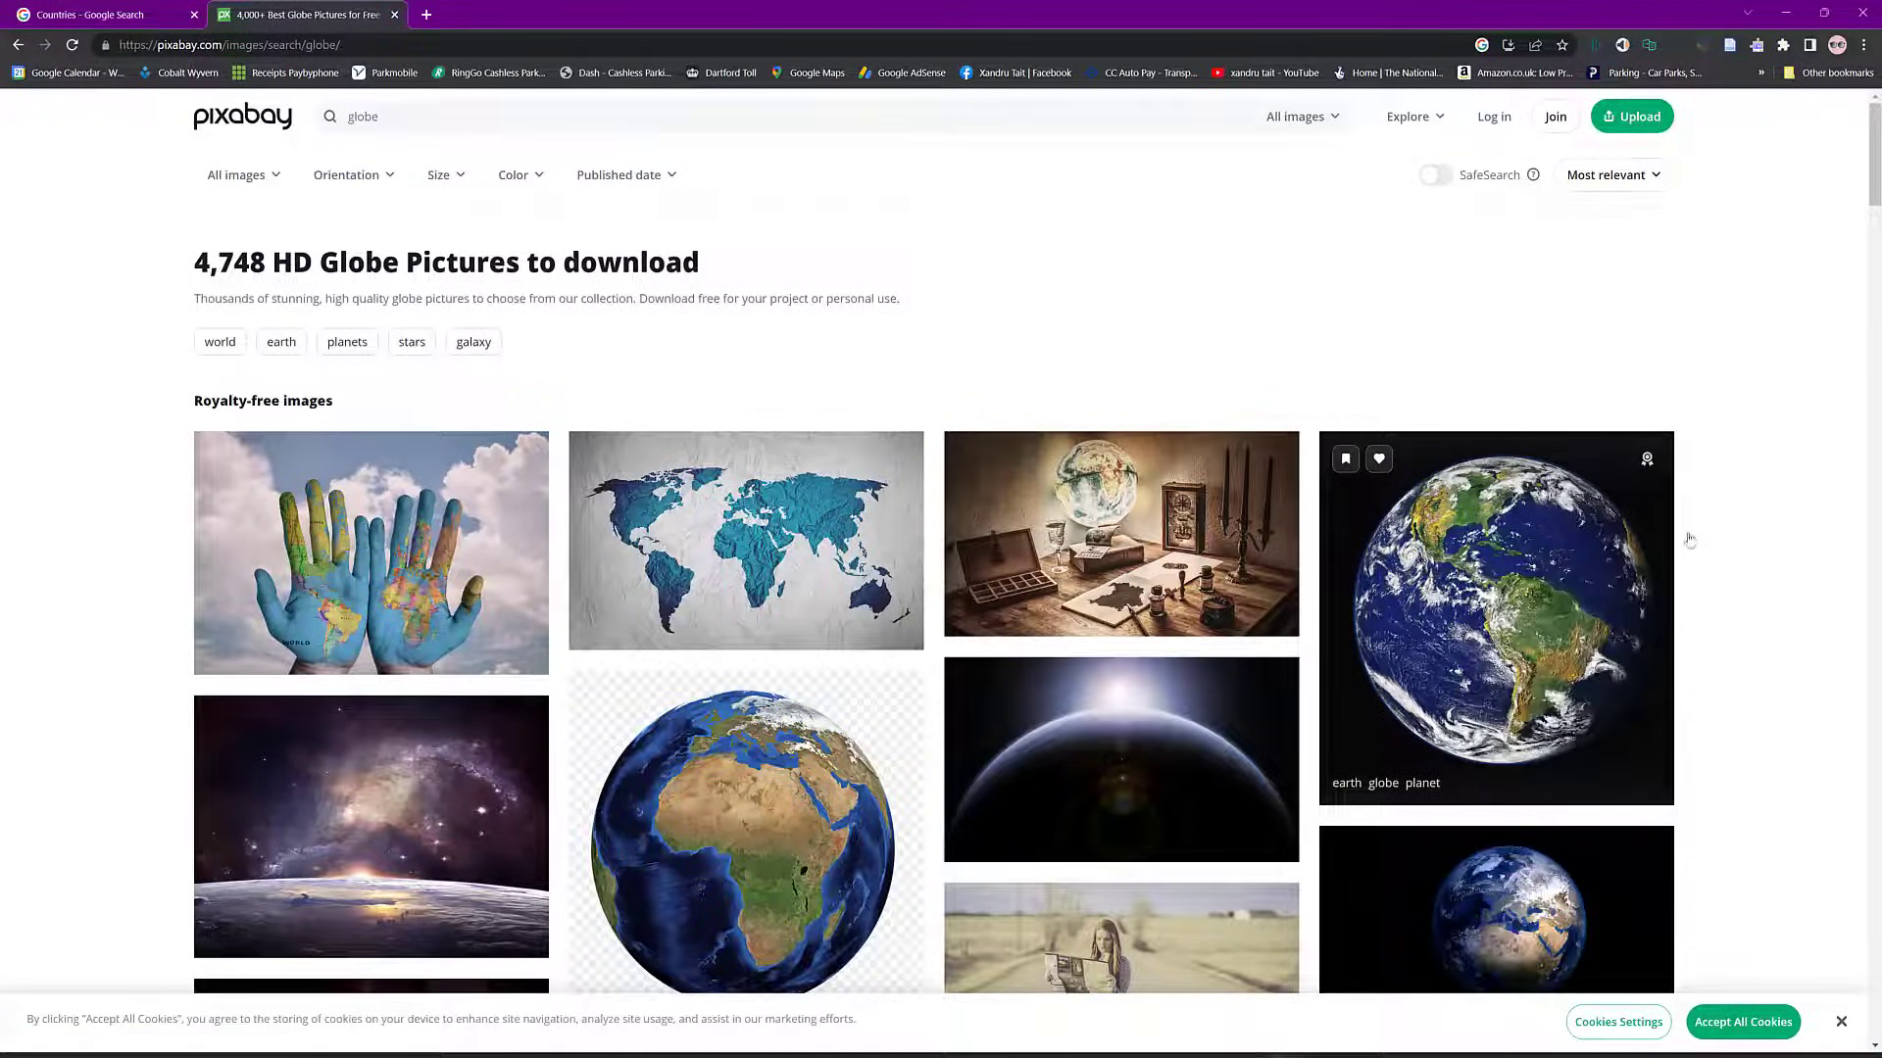
{"action": "left_click", "coordinate": [1785, 12]}
- Paste the copied Earth picture onto World, saving it in the mind map's directory
{"action": "right_click", "coordinate": [1014, 287]}
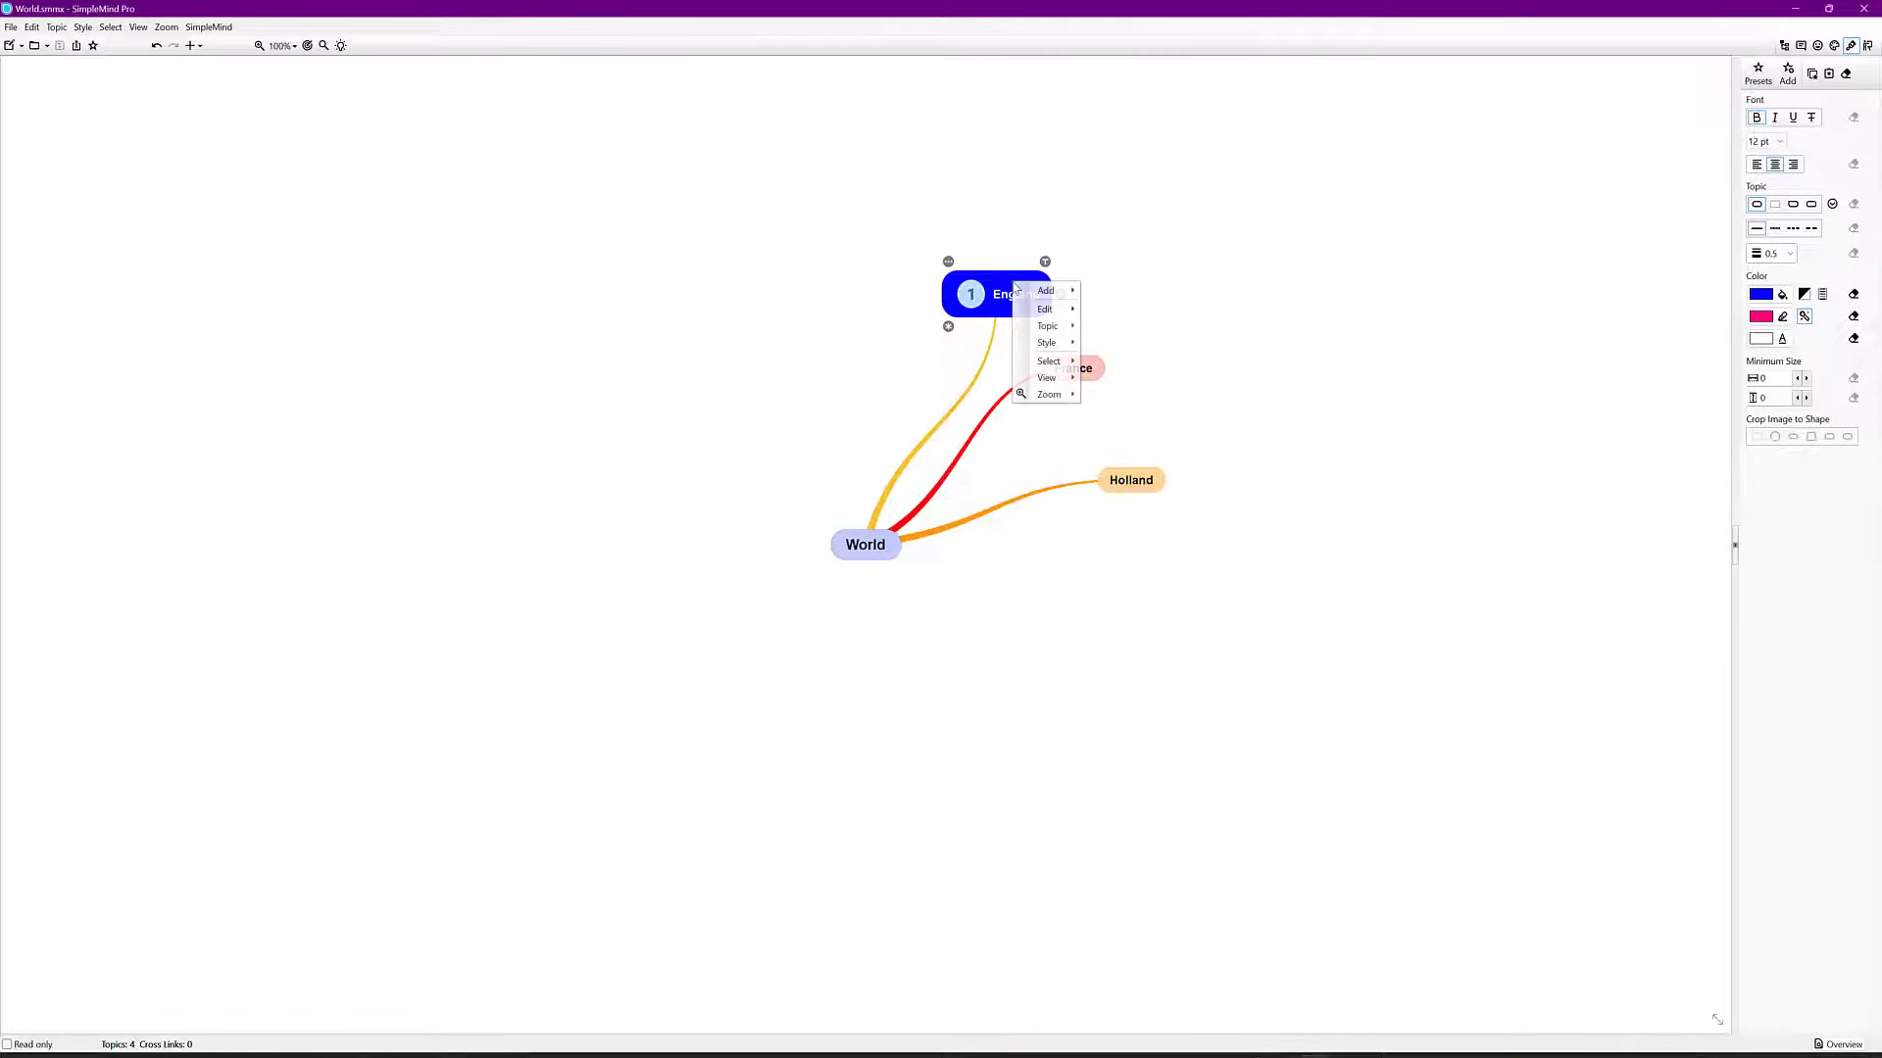
{"action": "right_click", "coordinate": [878, 555]}
{"action": "mouse_move", "coordinate": [908, 591]}
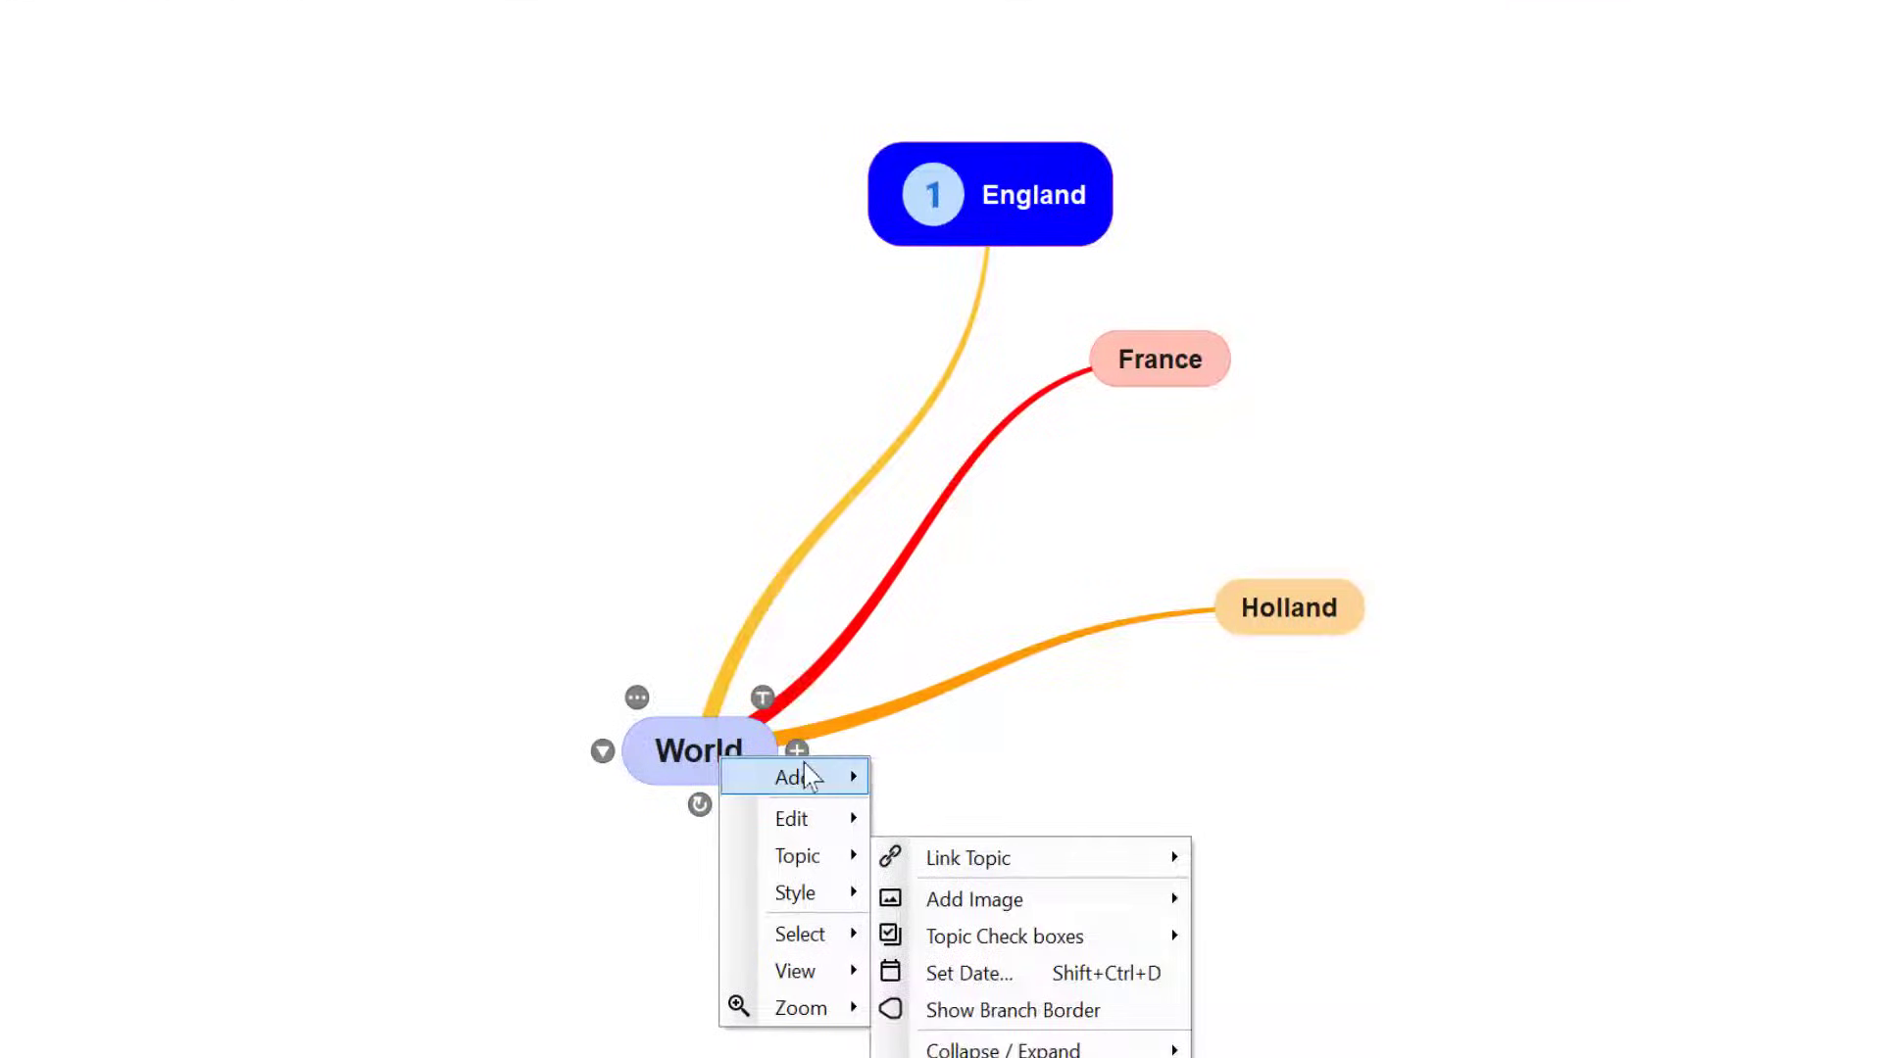
{"action": "mouse_move", "coordinate": [811, 782]}
{"action": "mouse_move", "coordinate": [811, 828]}
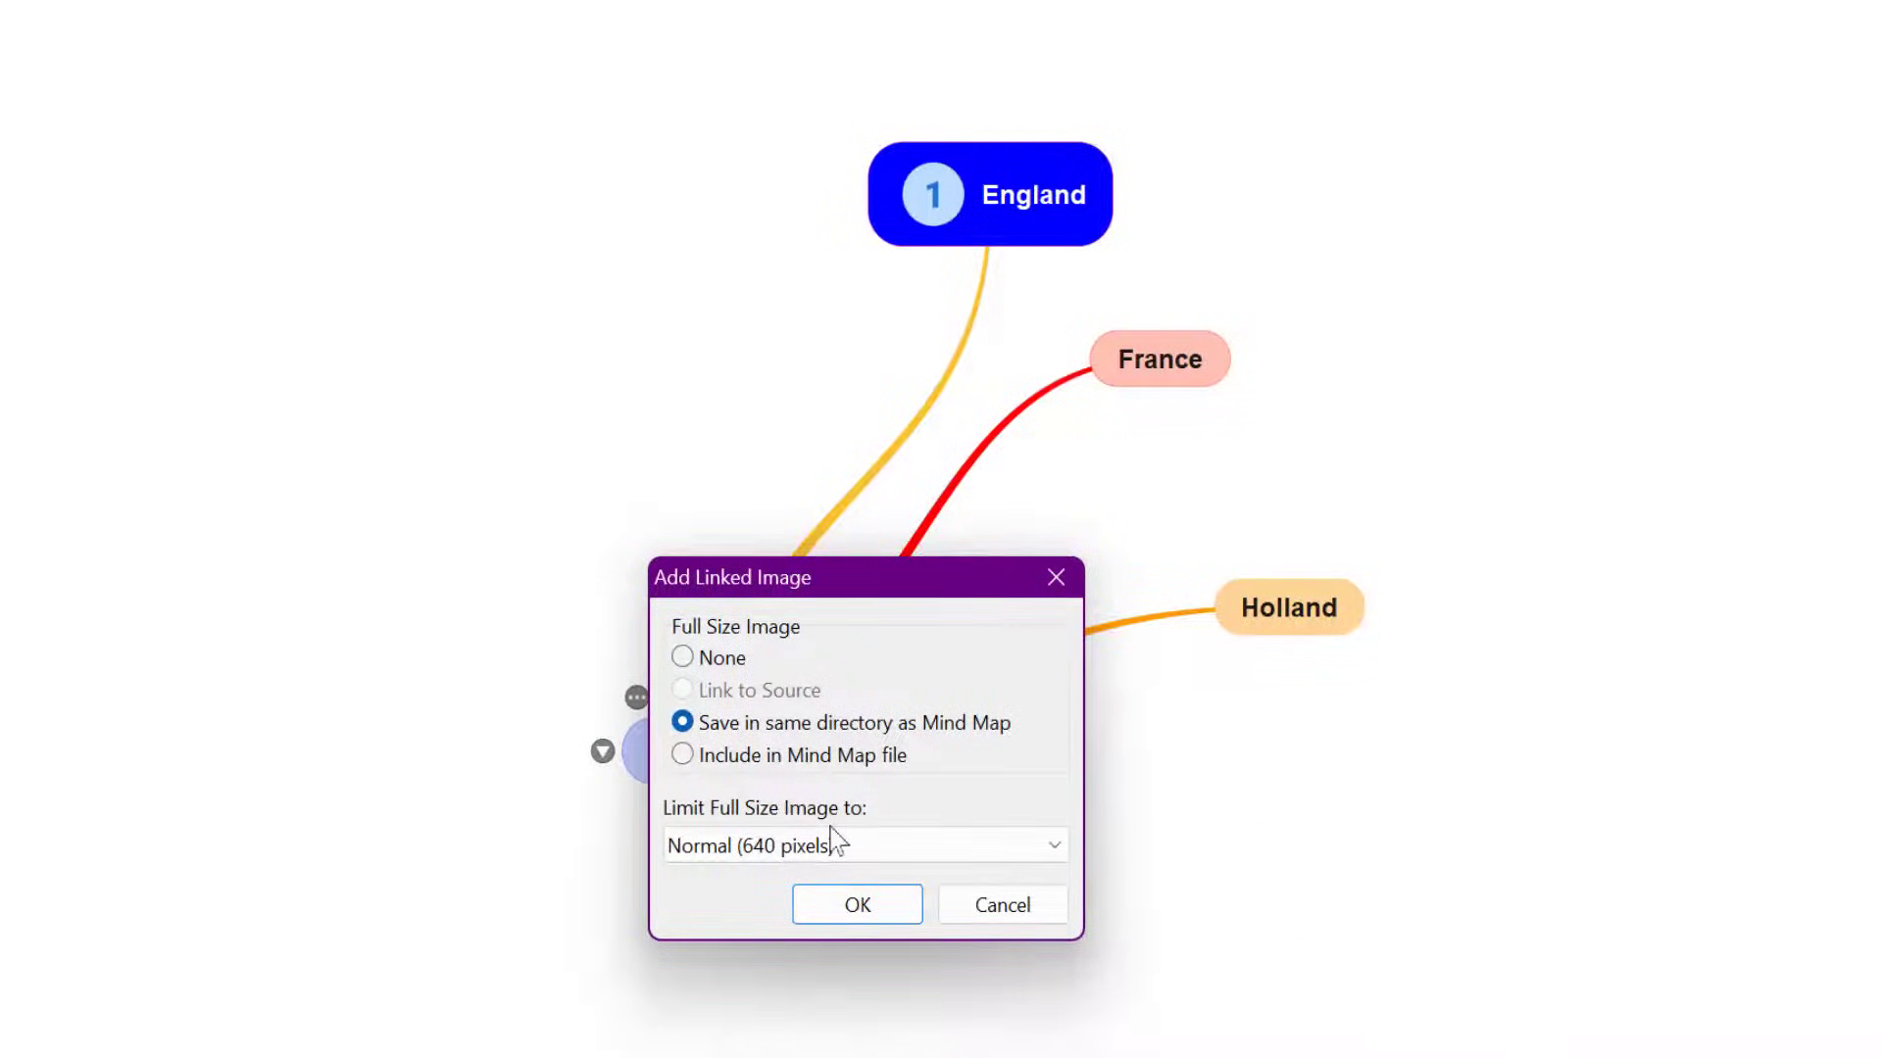
{"action": "left_click", "coordinate": [858, 907]}
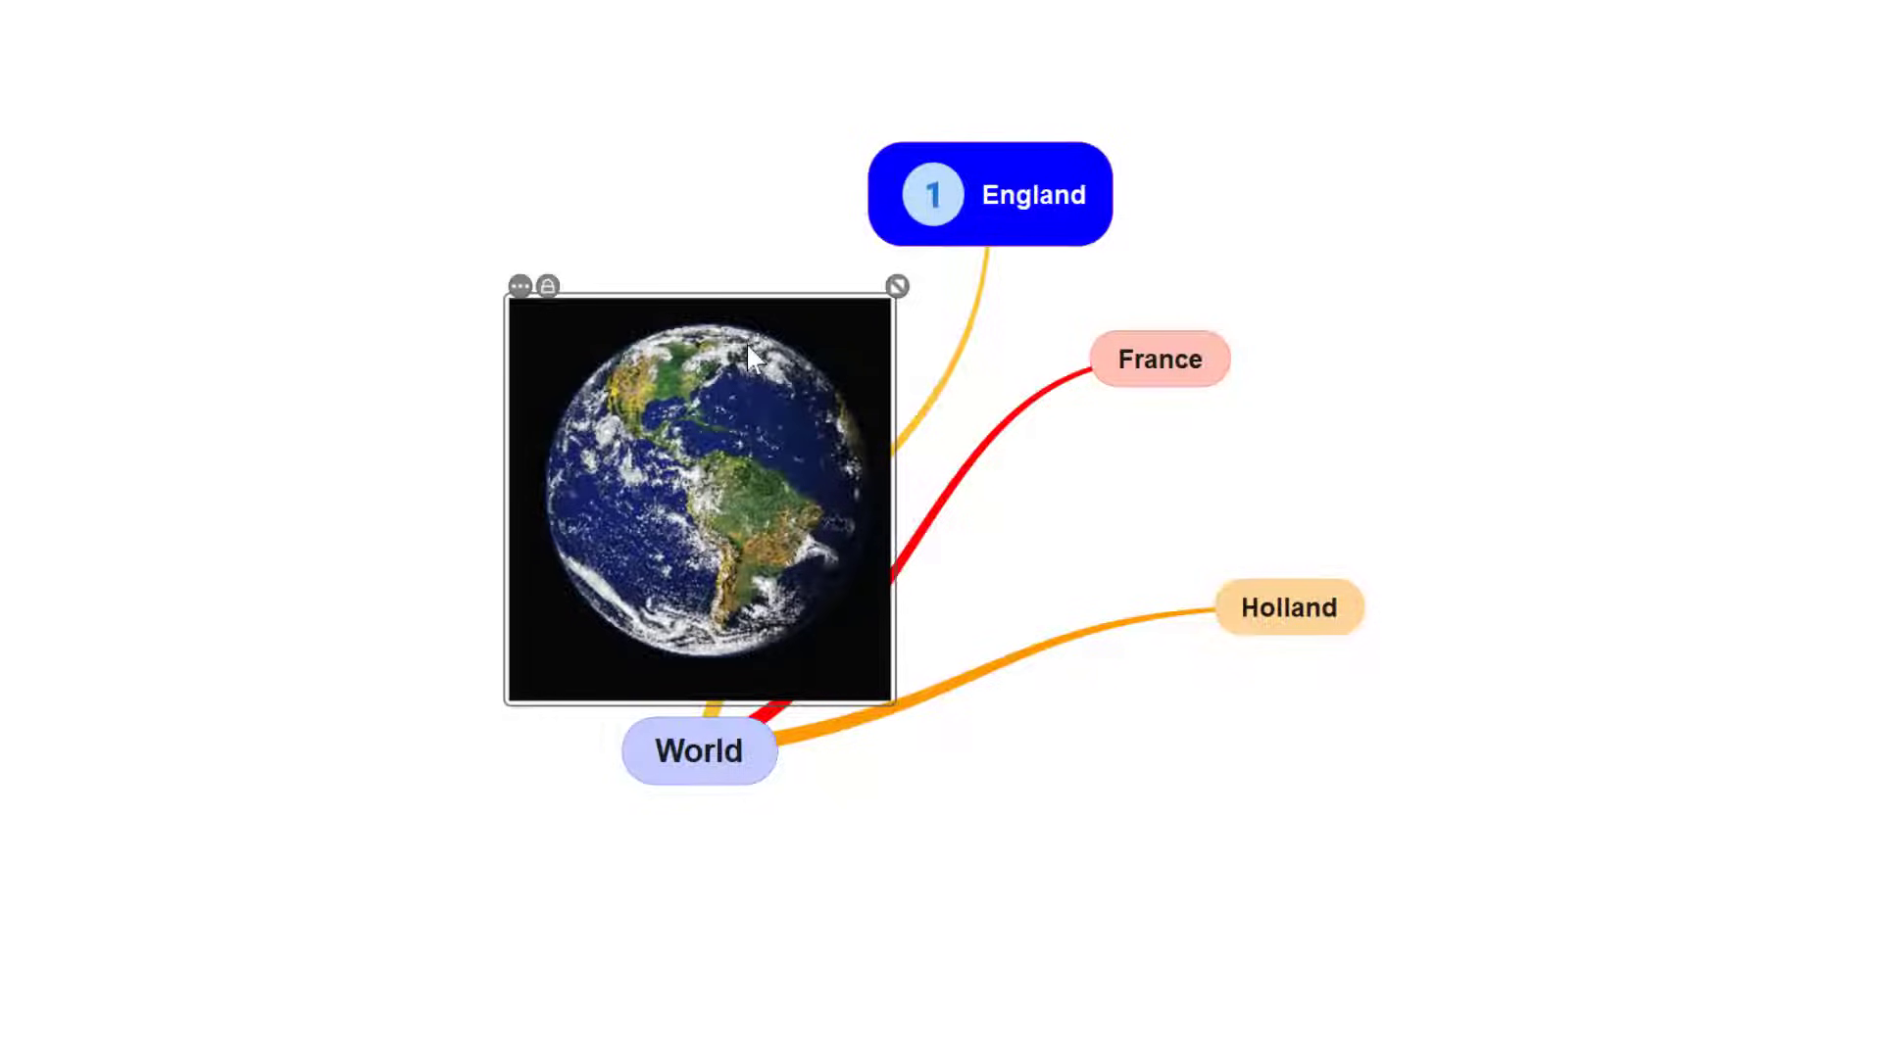
- Look through the quick actions for the pasted Earth picture
{"action": "left_click", "coordinate": [519, 286]}
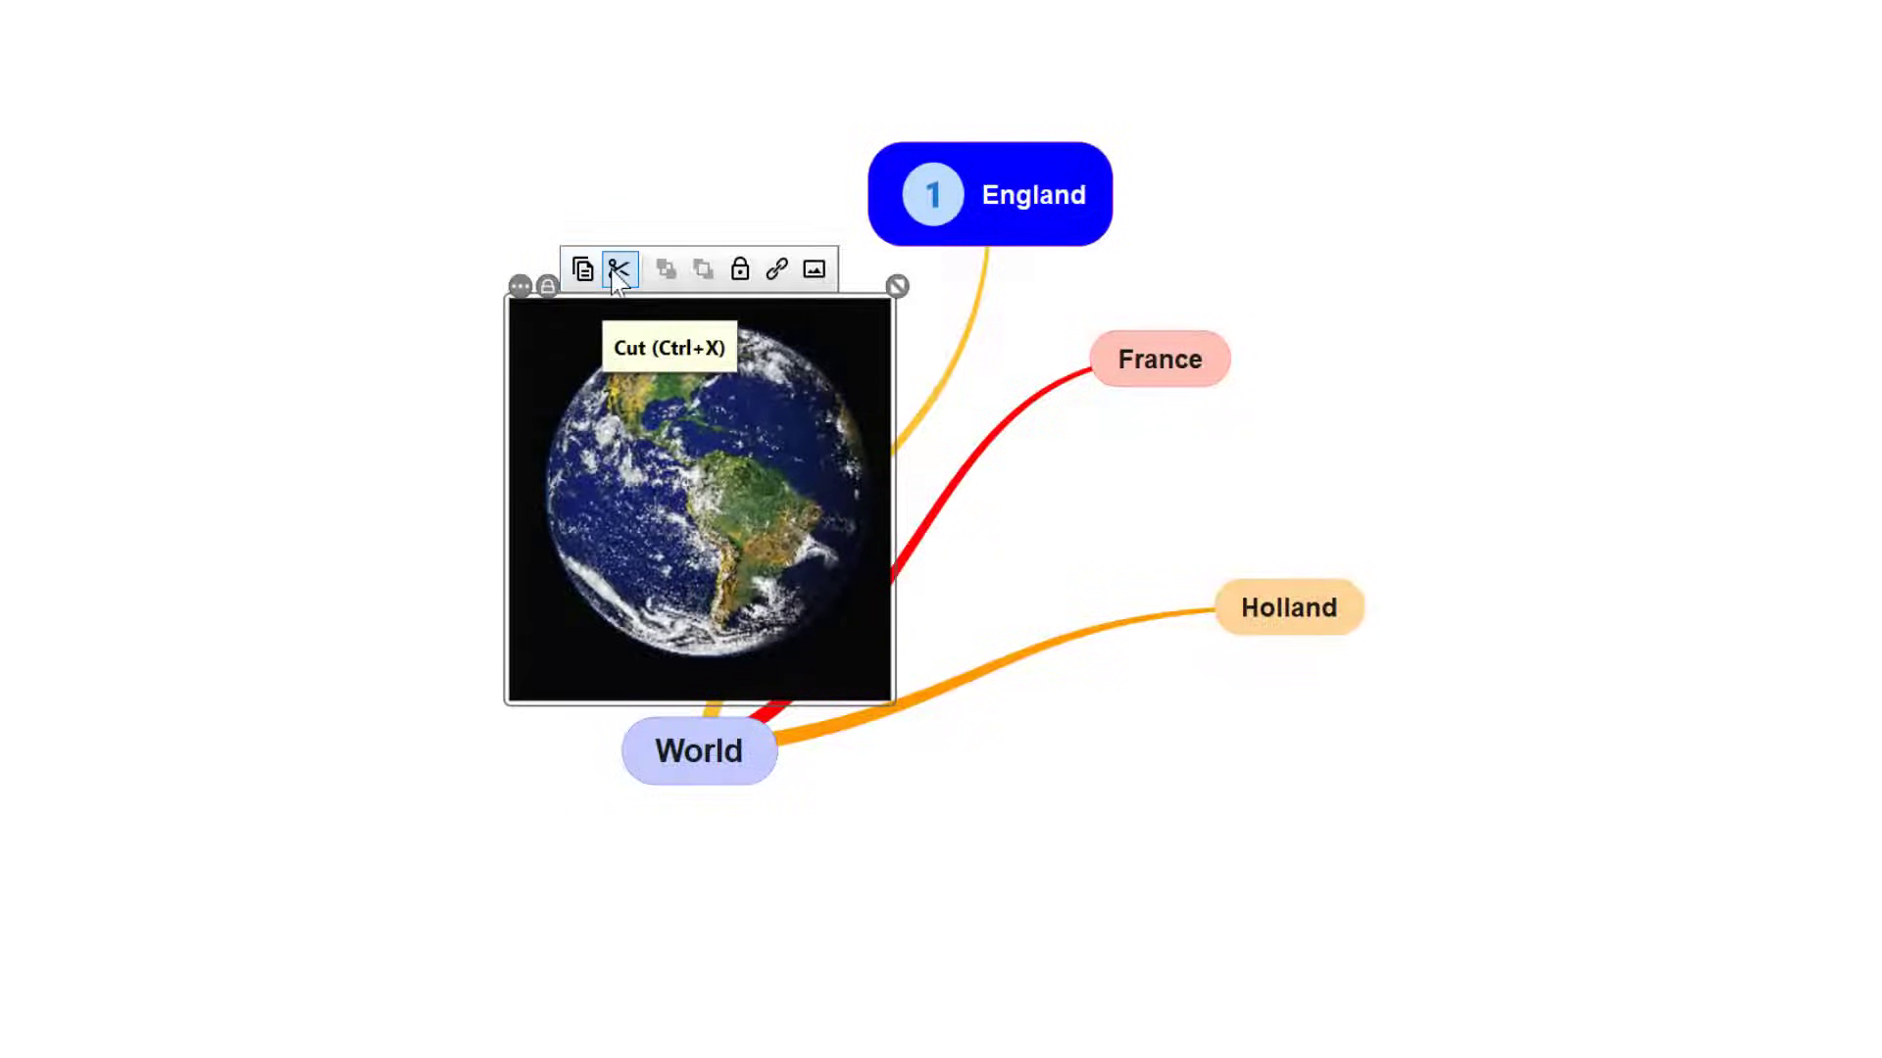
{"action": "left_click", "coordinate": [742, 277]}
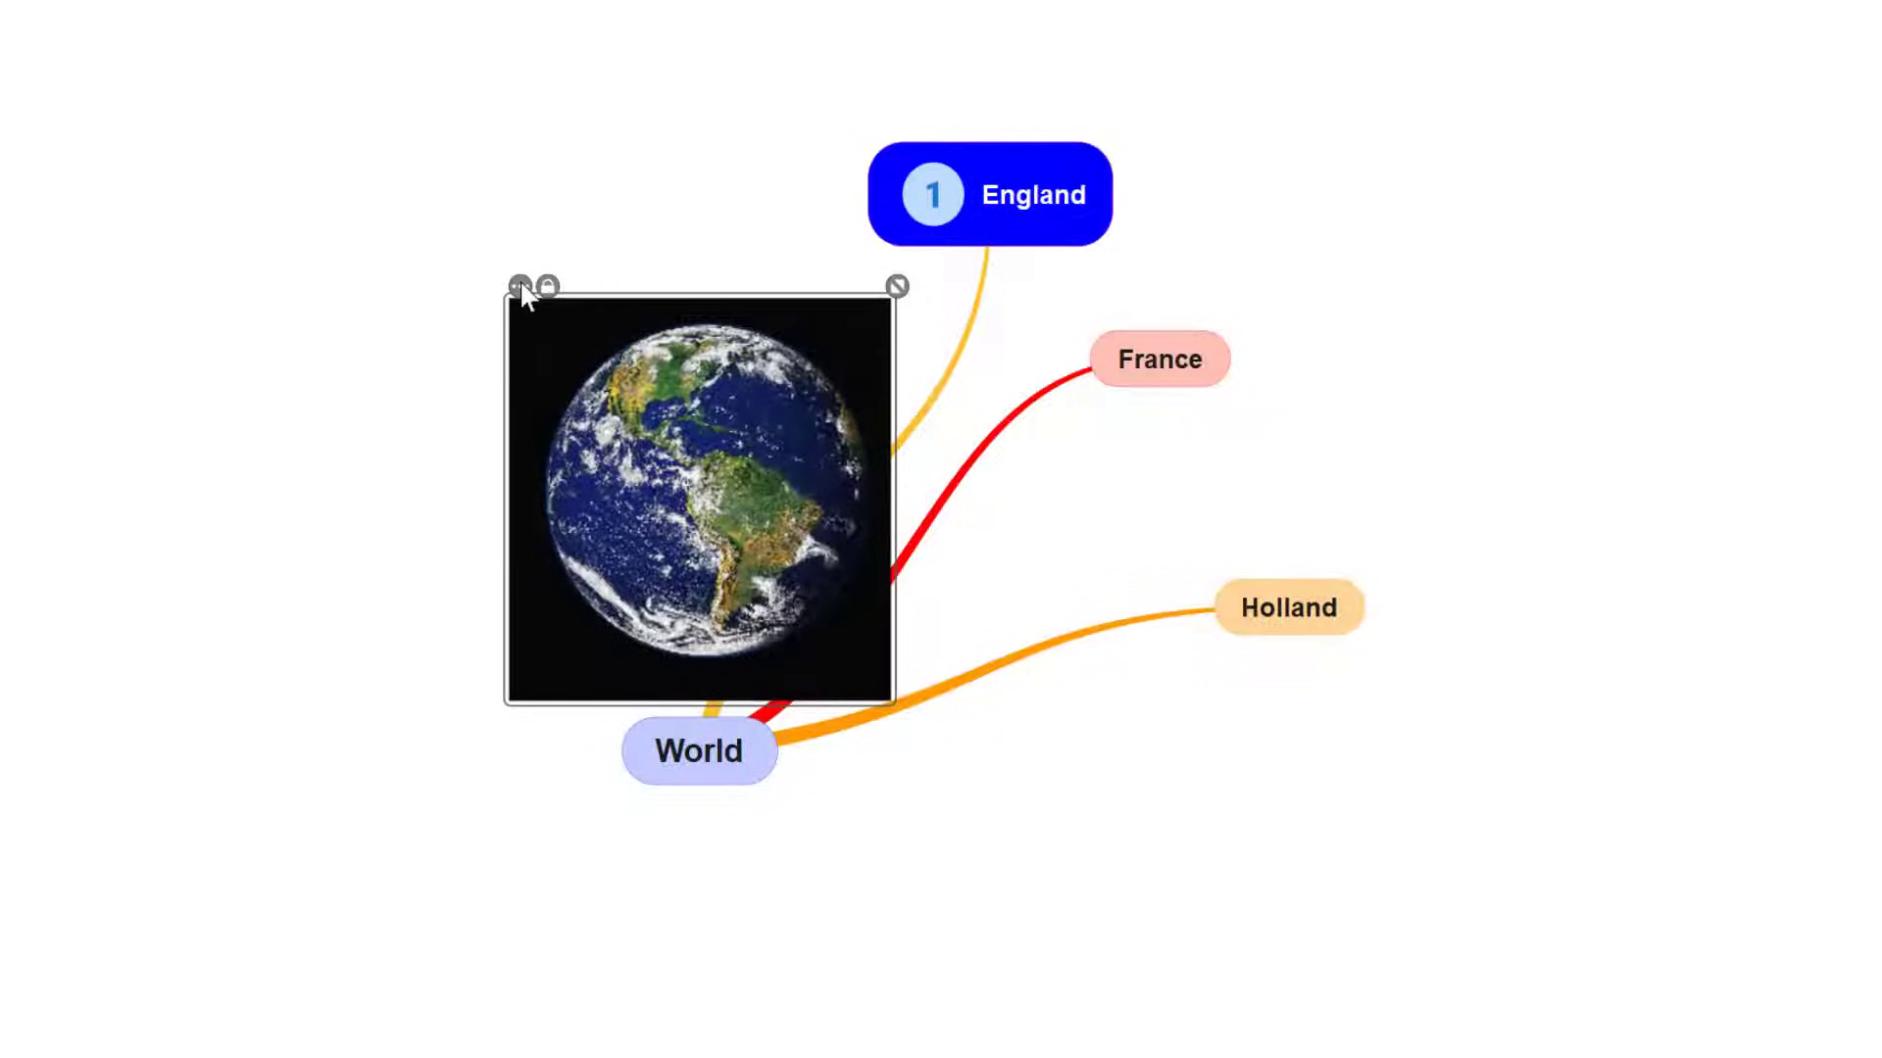
{"action": "mouse_move", "coordinate": [522, 292]}
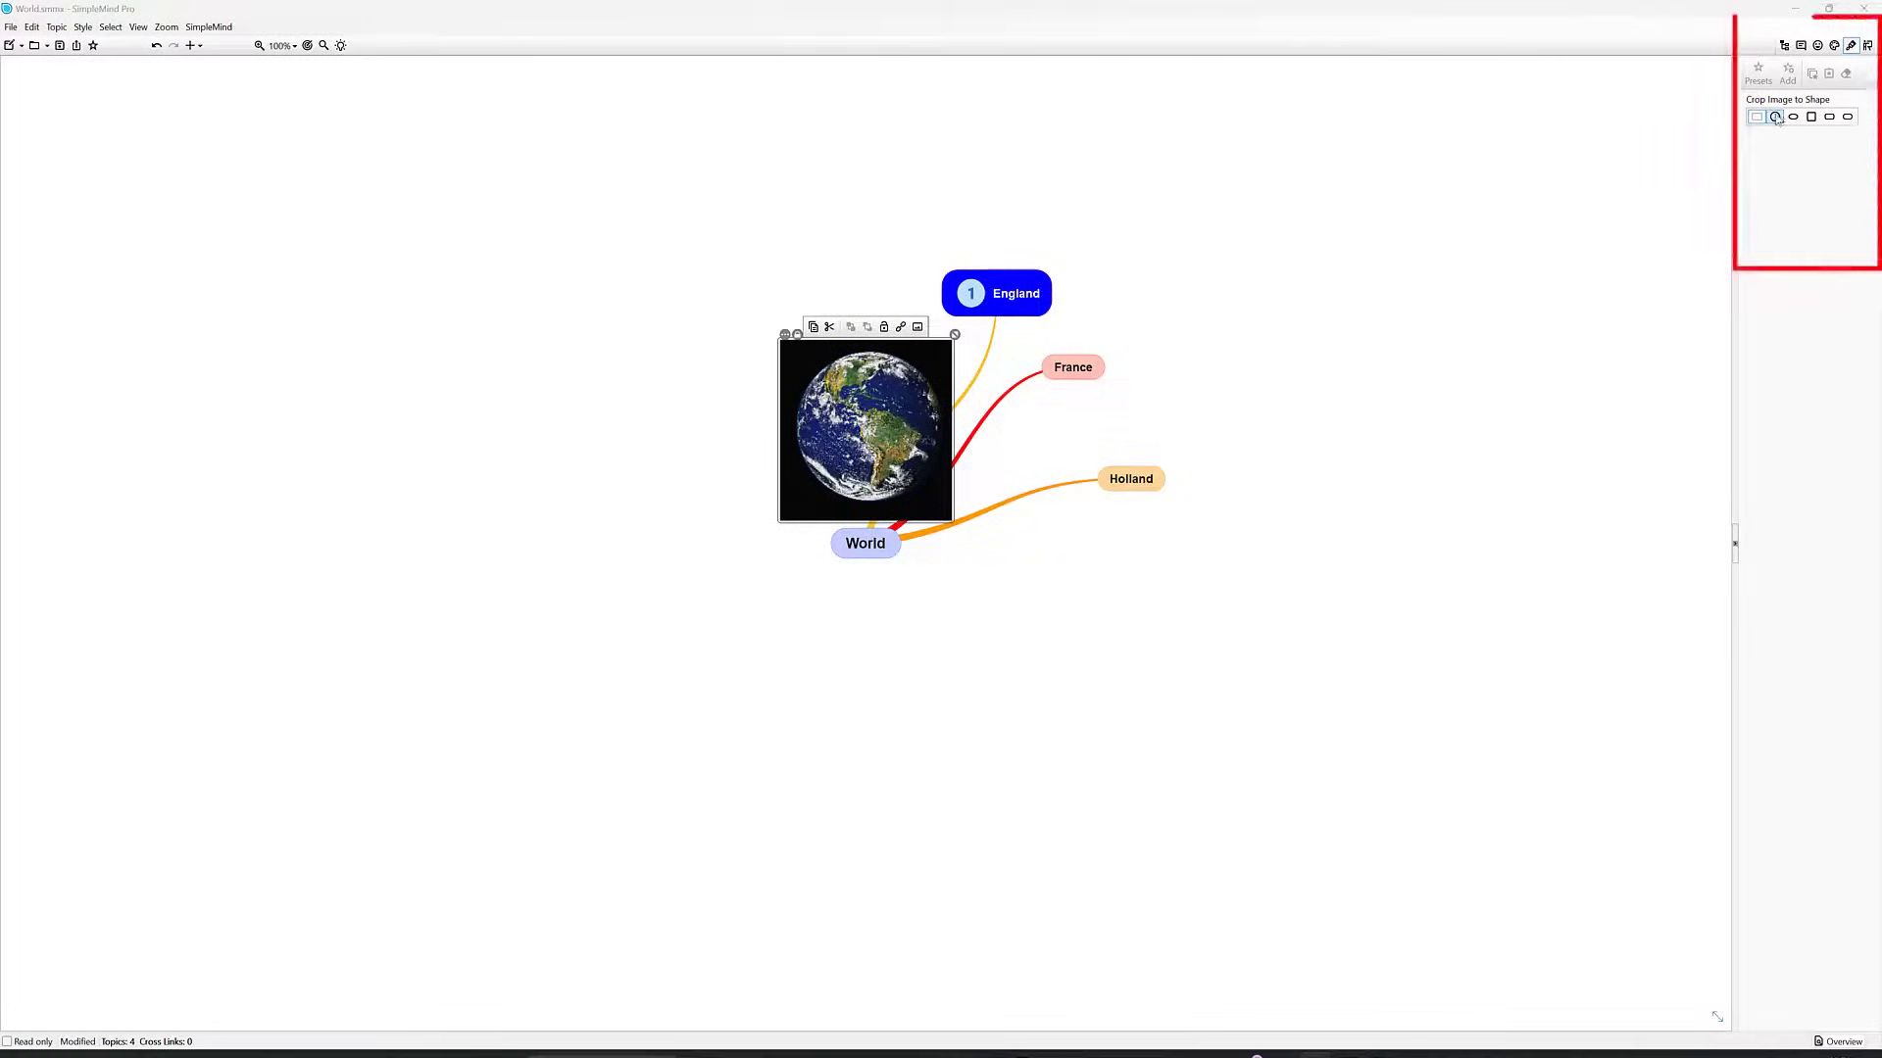
- Crop the Earth picture to an ellipse and show the topic Outline panel beside the map
{"action": "left_click", "coordinate": [1775, 118]}
{"action": "left_click", "coordinate": [1775, 118]}
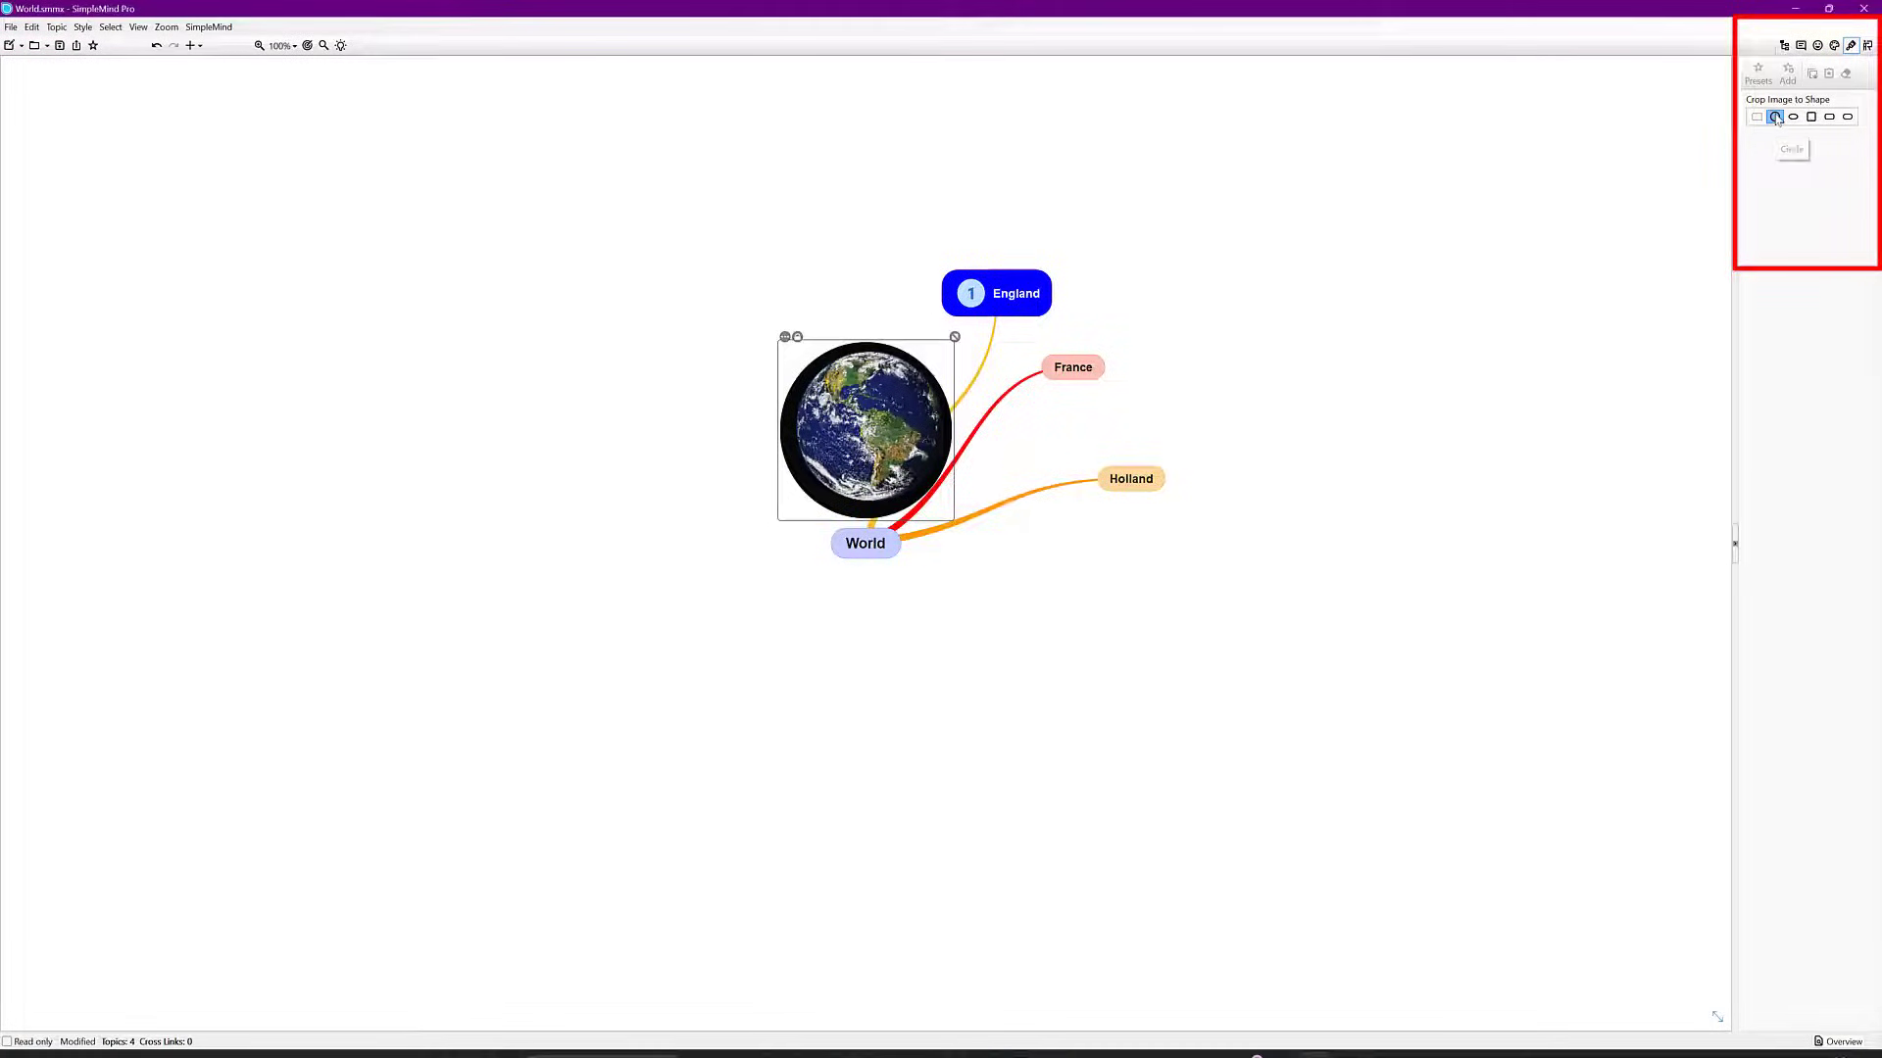
{"action": "left_click", "coordinate": [1793, 117]}
{"action": "left_click", "coordinate": [1784, 45]}
{"action": "left_click", "coordinate": [1047, 598]}
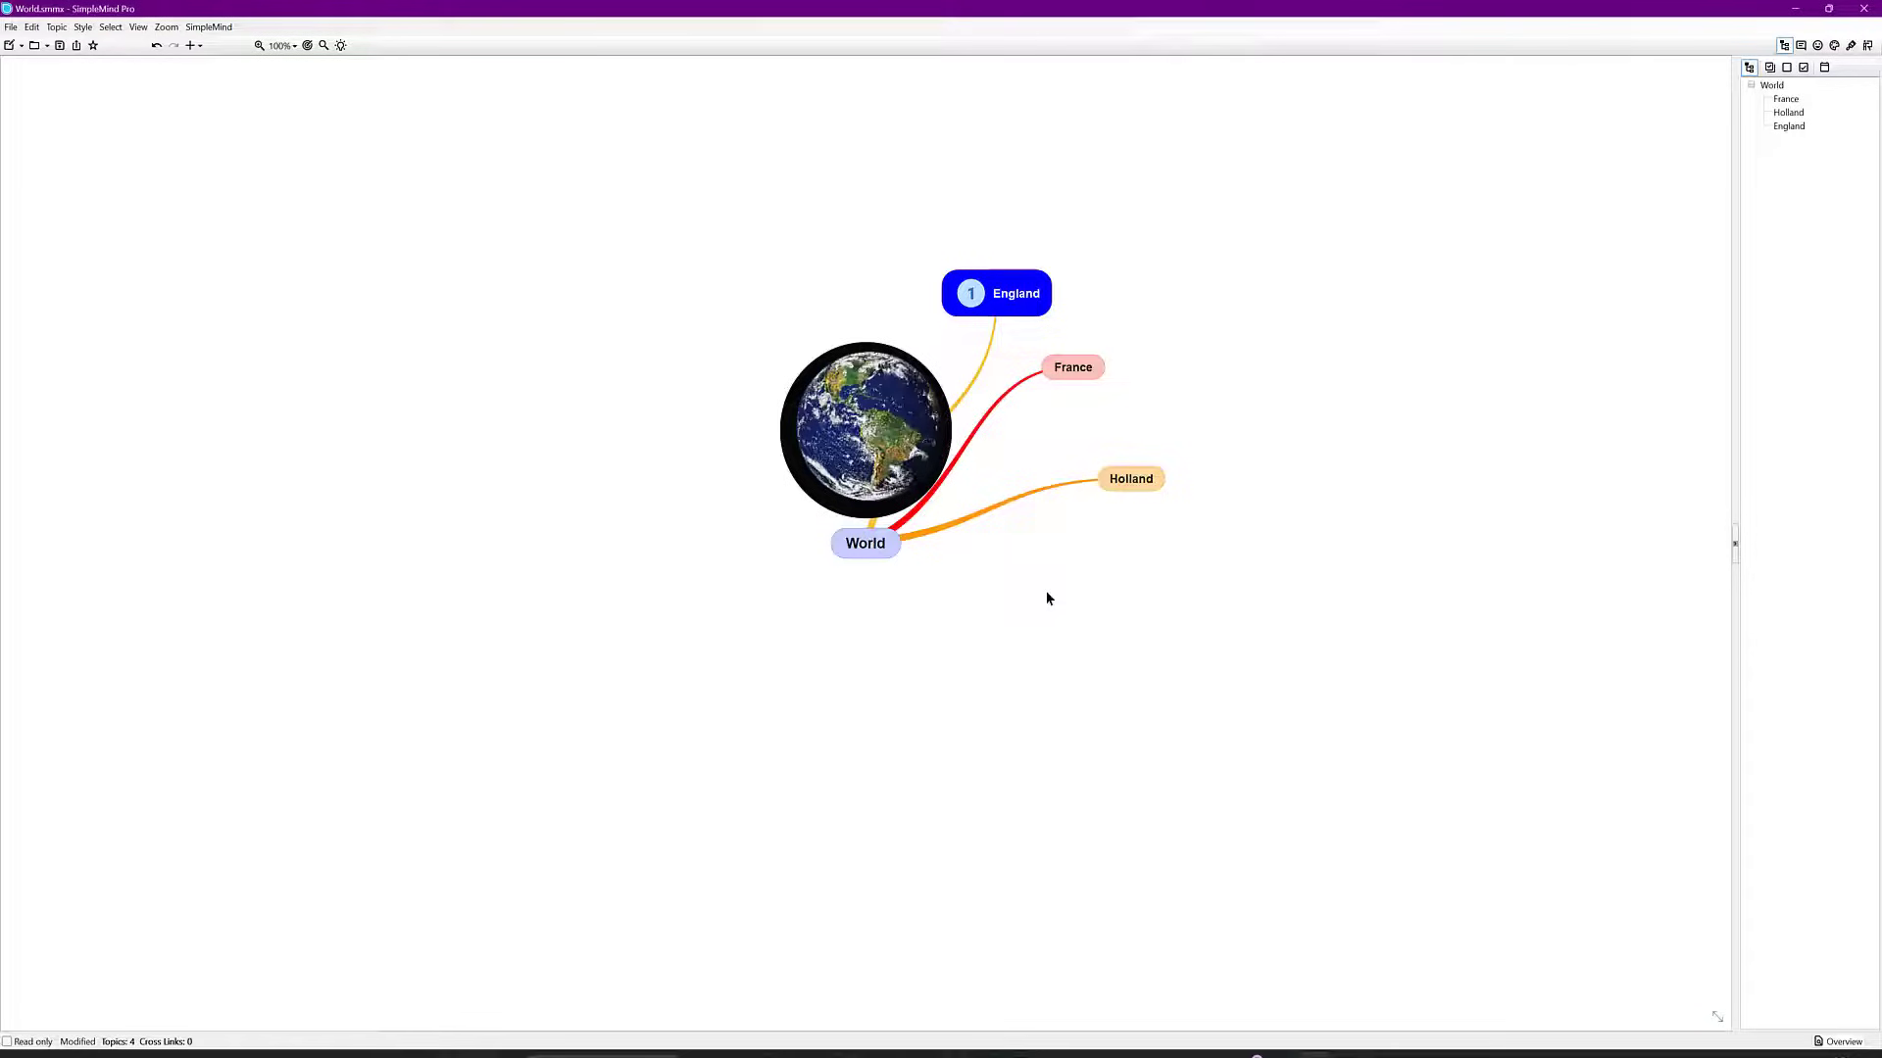
- Brainstorm three floating topics named London, paris and amsterdam
{"action": "left_click", "coordinate": [341, 49]}
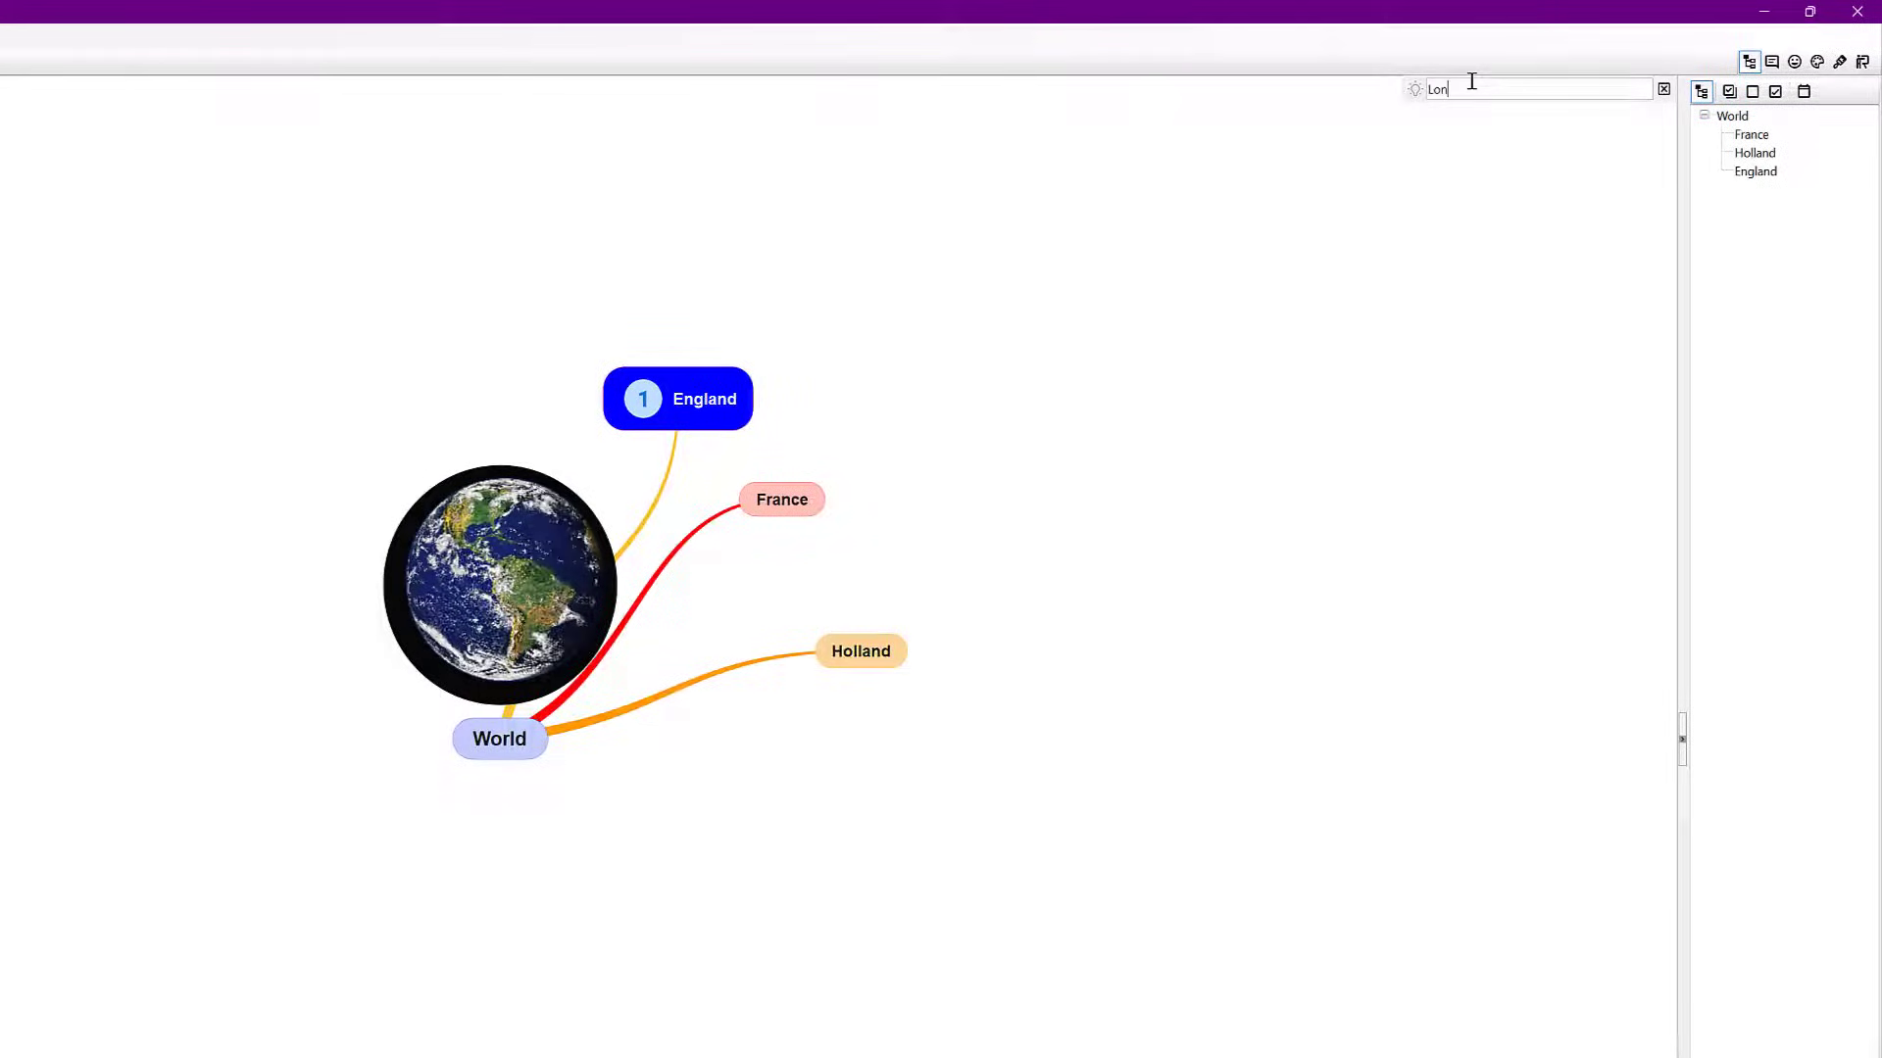
{"action": "key", "text": "Return"}
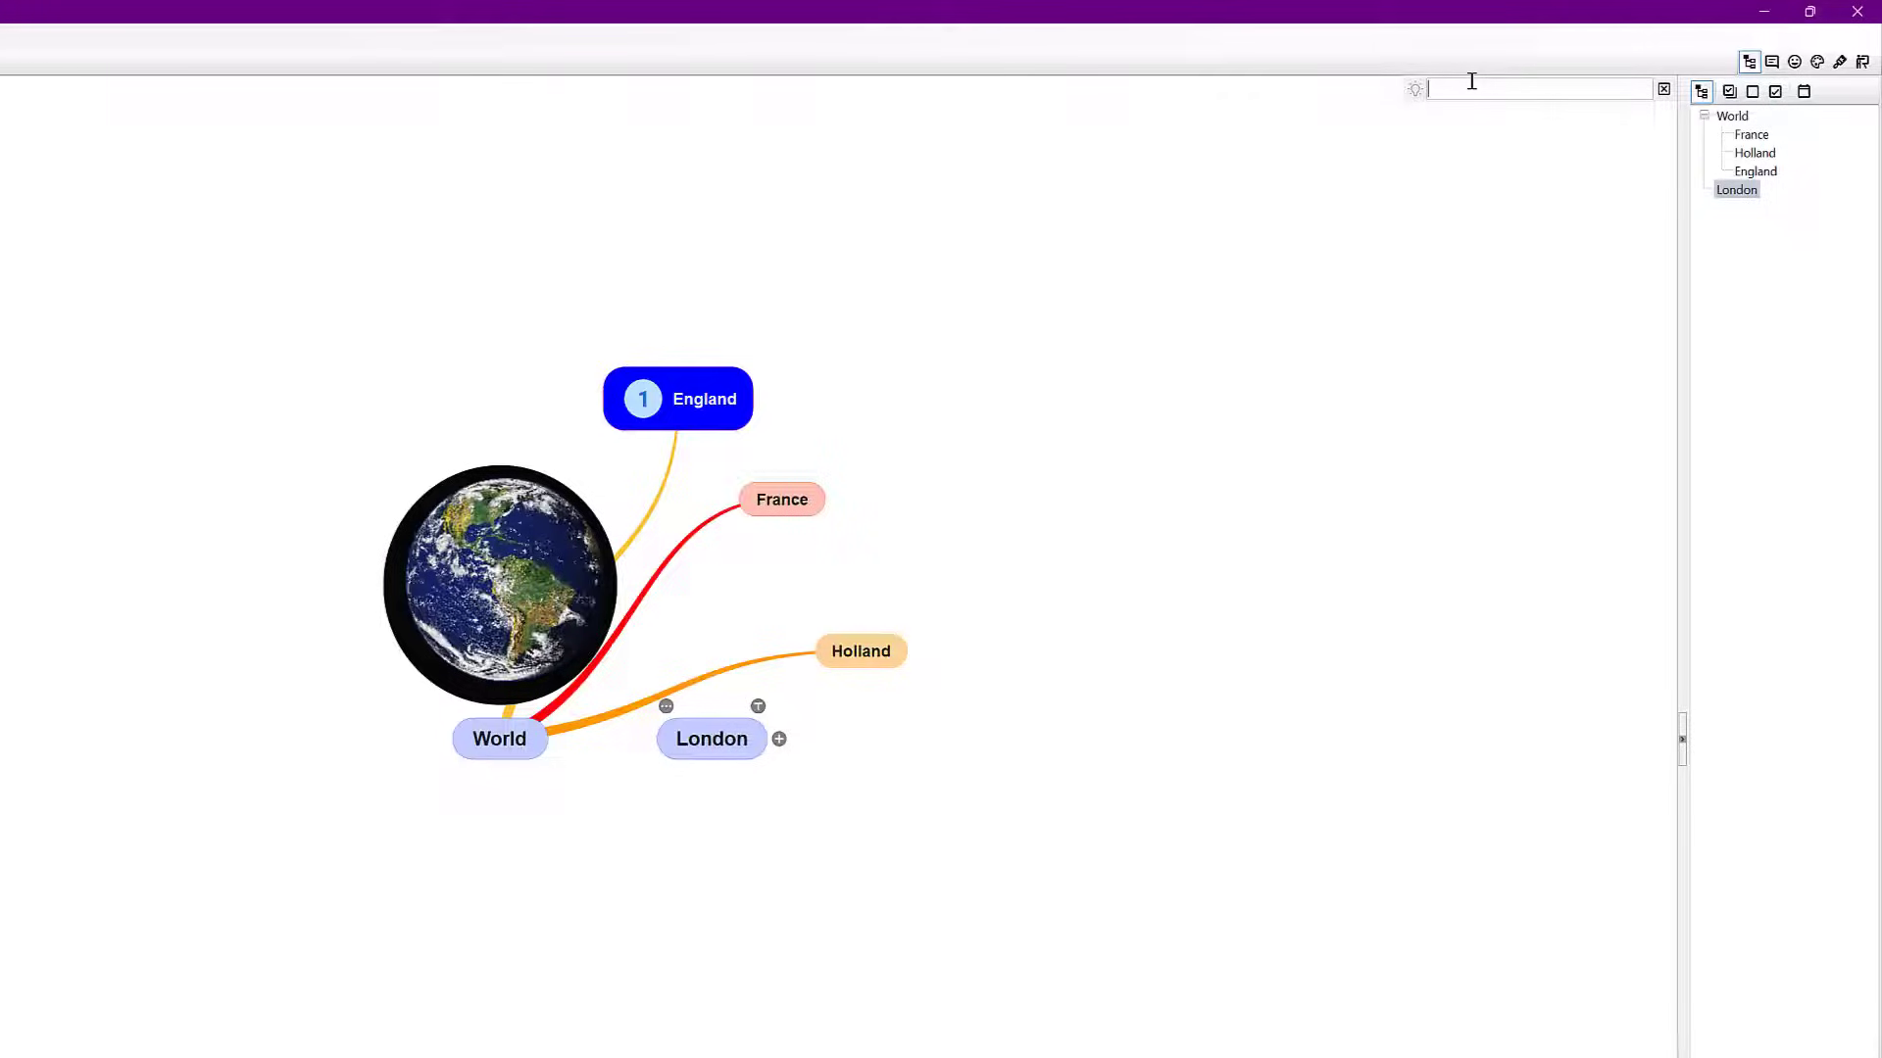
{"action": "type", "text": "paris"}
{"action": "key", "text": "Return"}
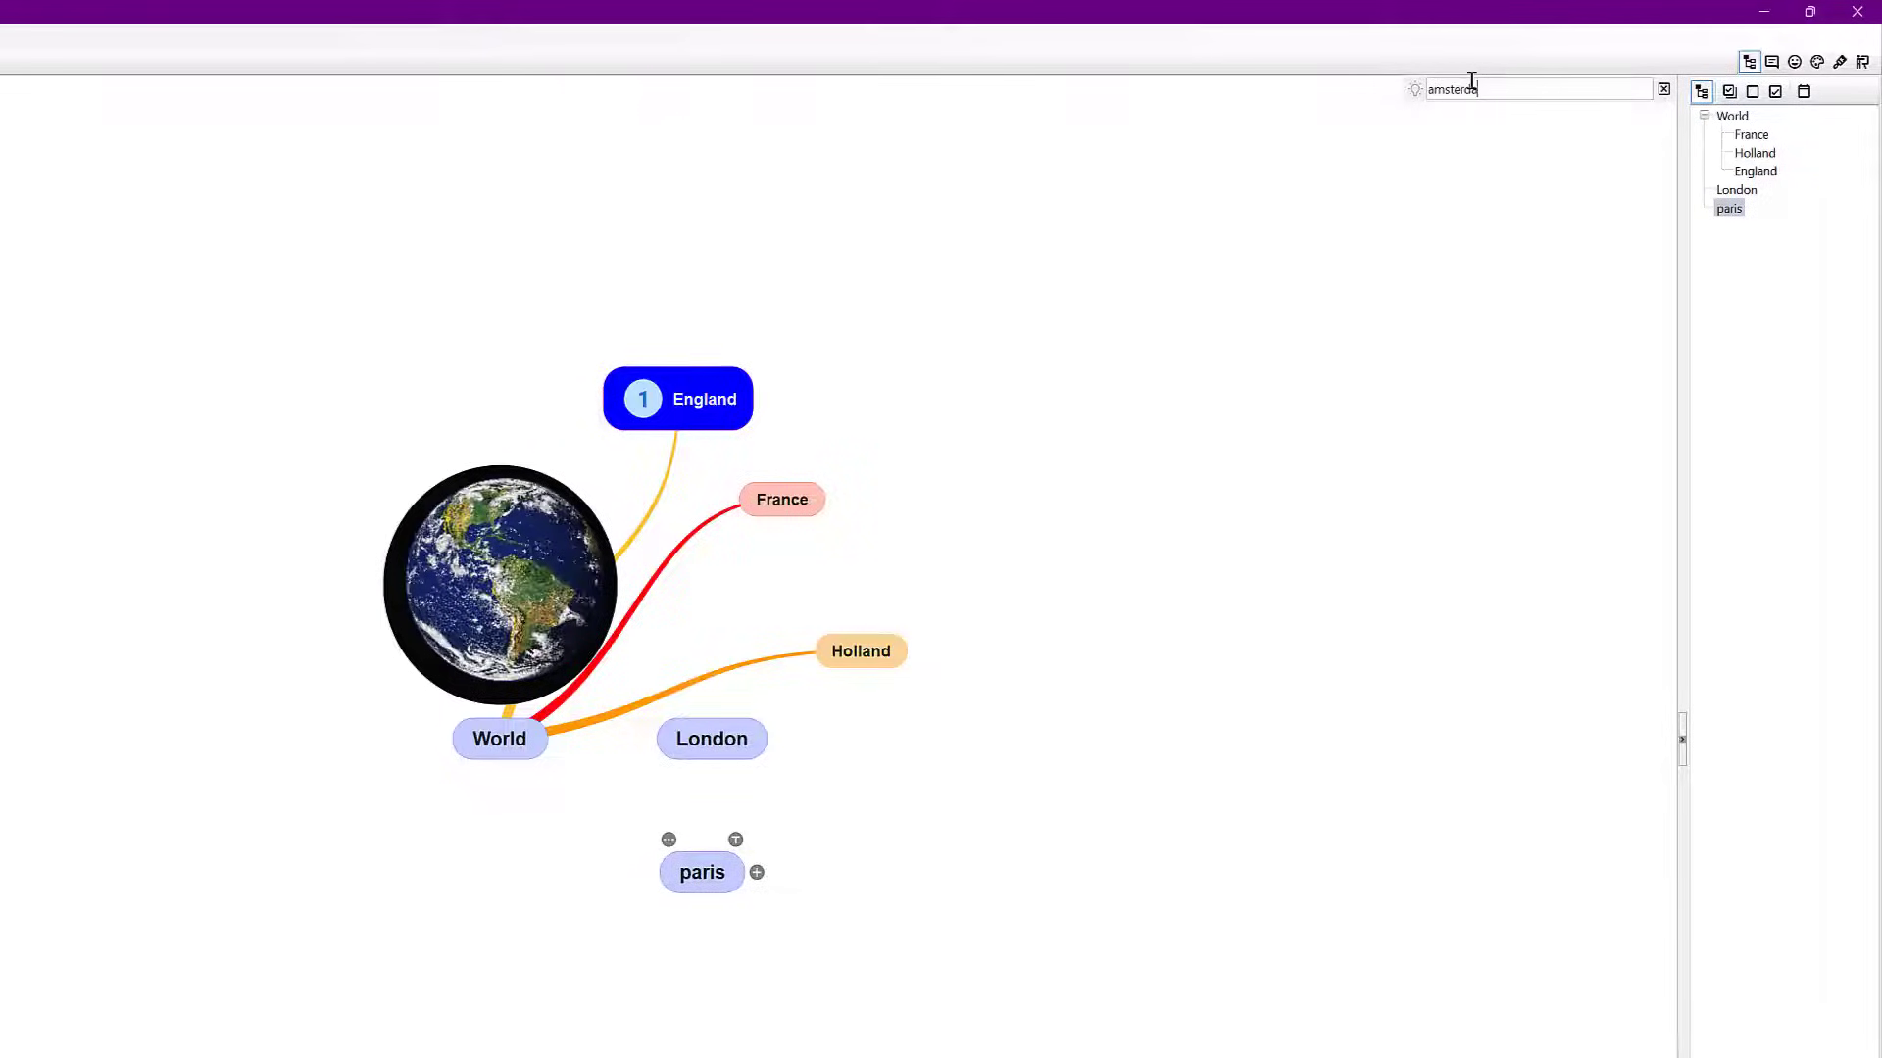
{"action": "type", "text": "amsterdam"}
{"action": "key", "text": "Return"}
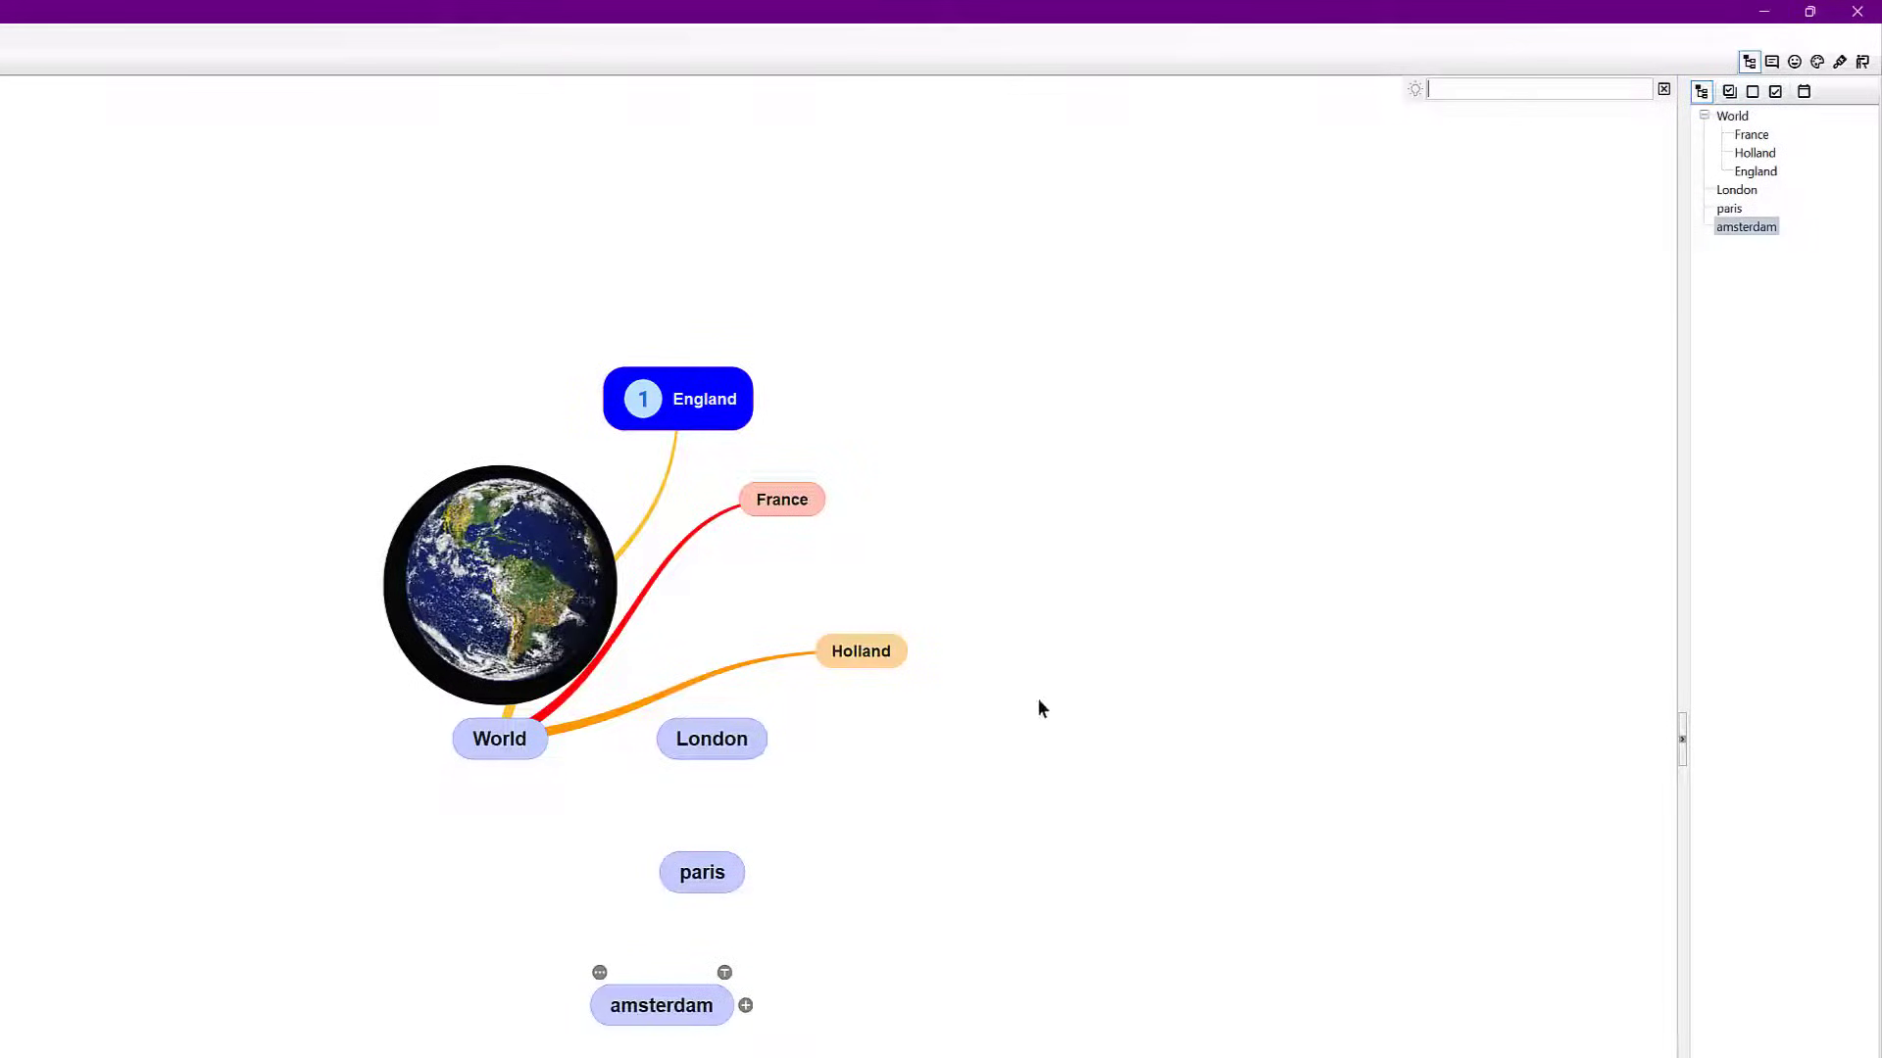
- Reparent London and paris under France and amsterdam under Holland, then select paris
{"action": "left_click_drag", "start_coordinate": [713, 747], "coordinate": [794, 495]}
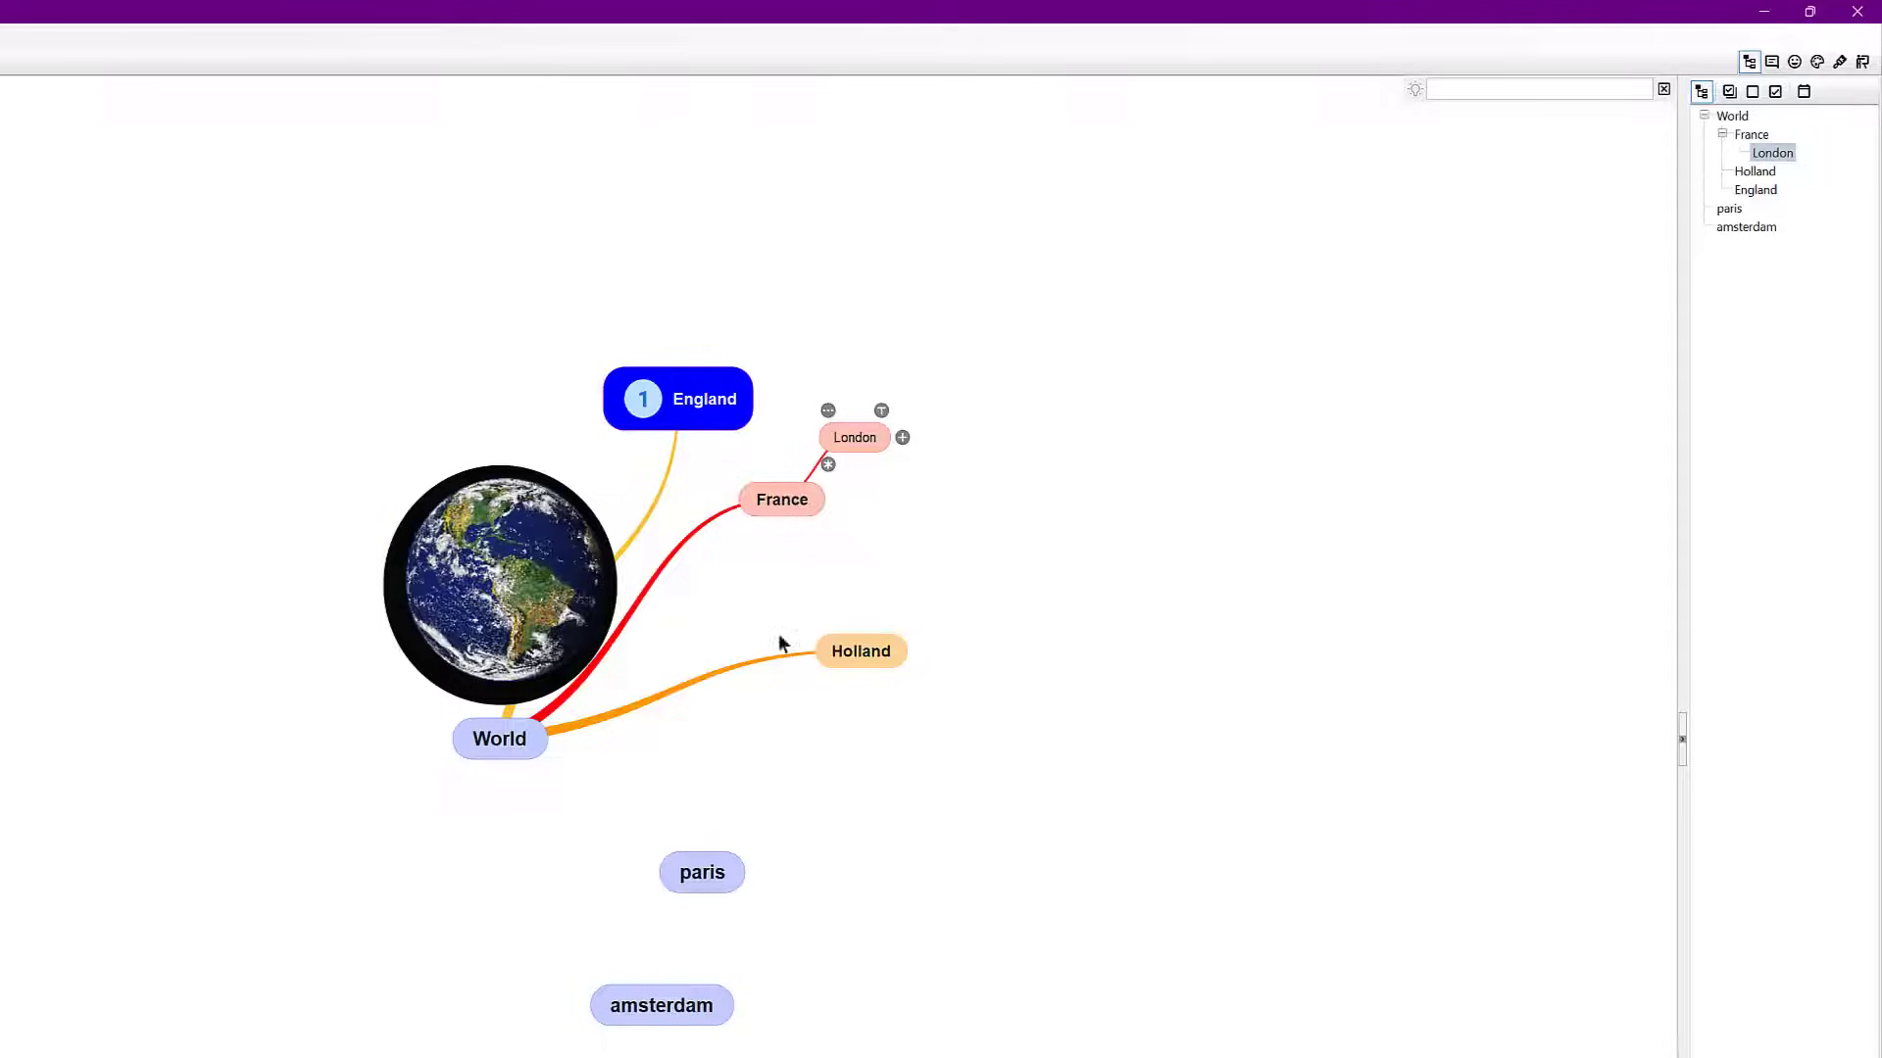
{"action": "left_click_drag", "start_coordinate": [715, 873], "coordinate": [790, 504]}
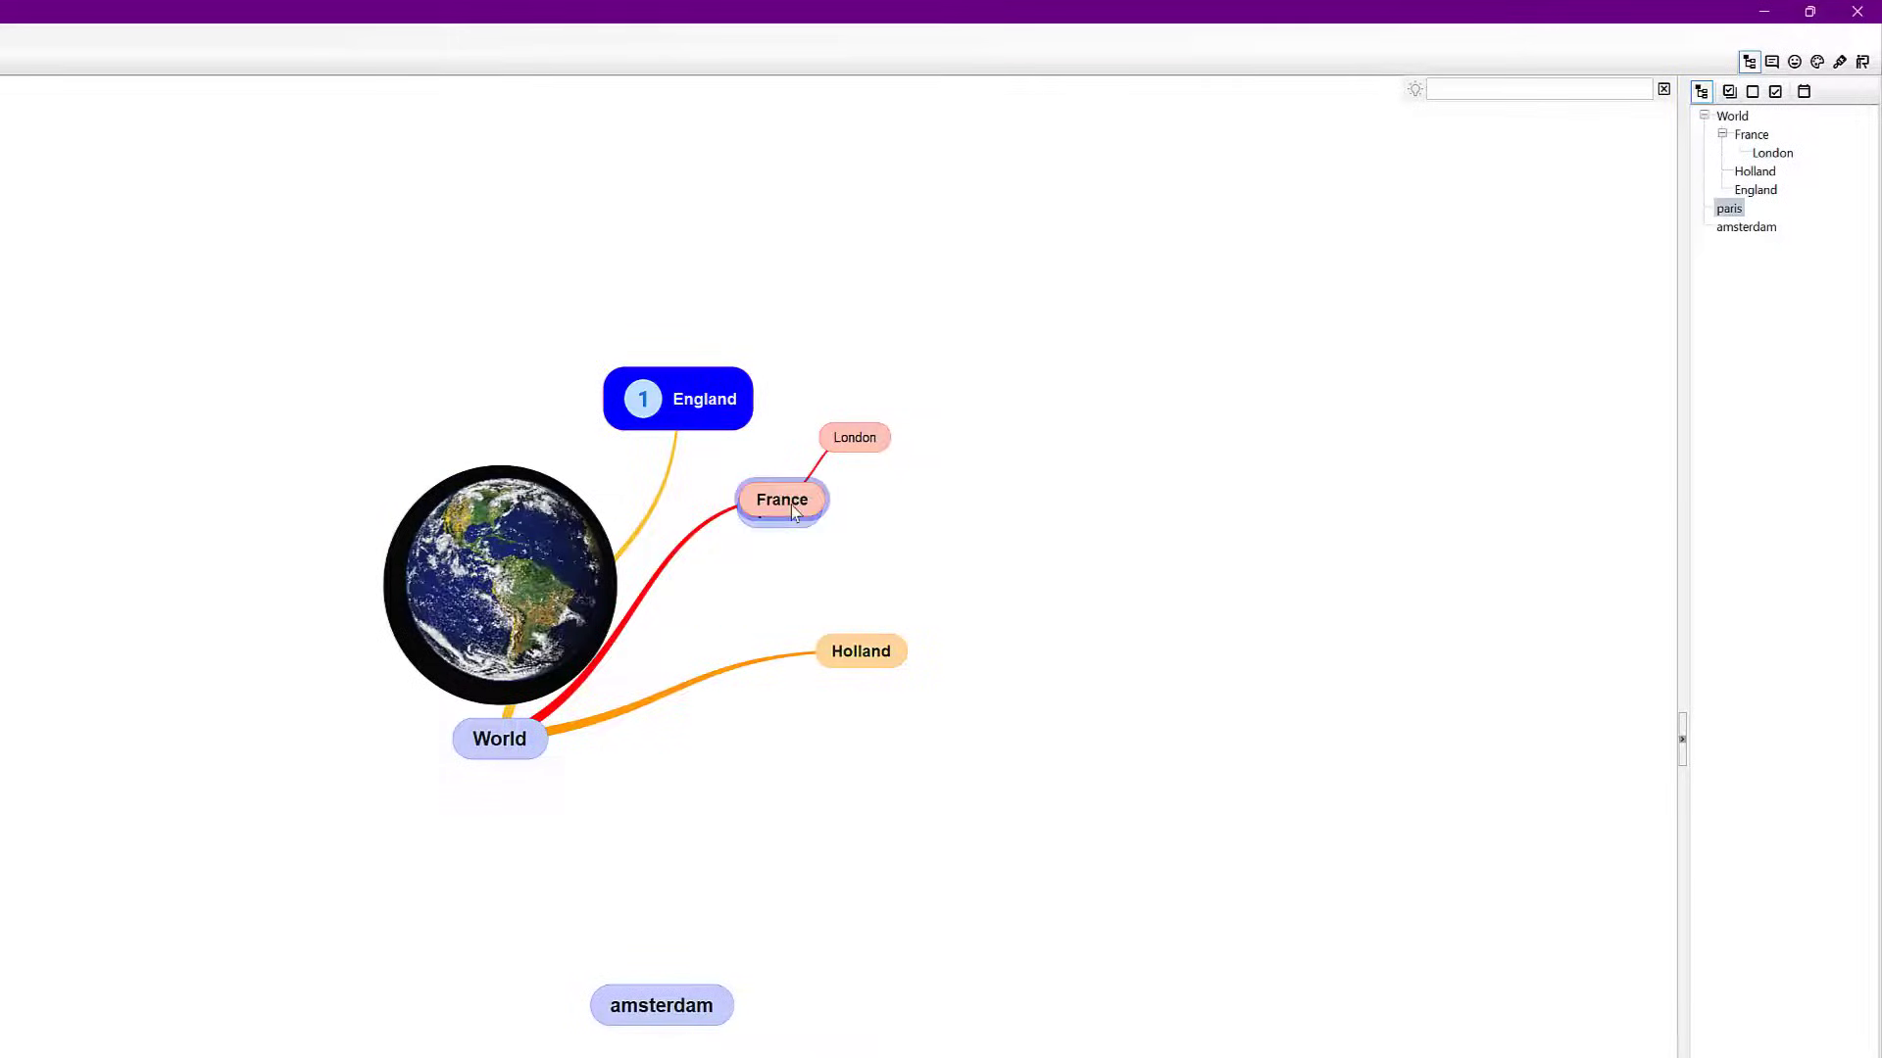
{"action": "left_click_drag", "start_coordinate": [691, 1004], "coordinate": [855, 660]}
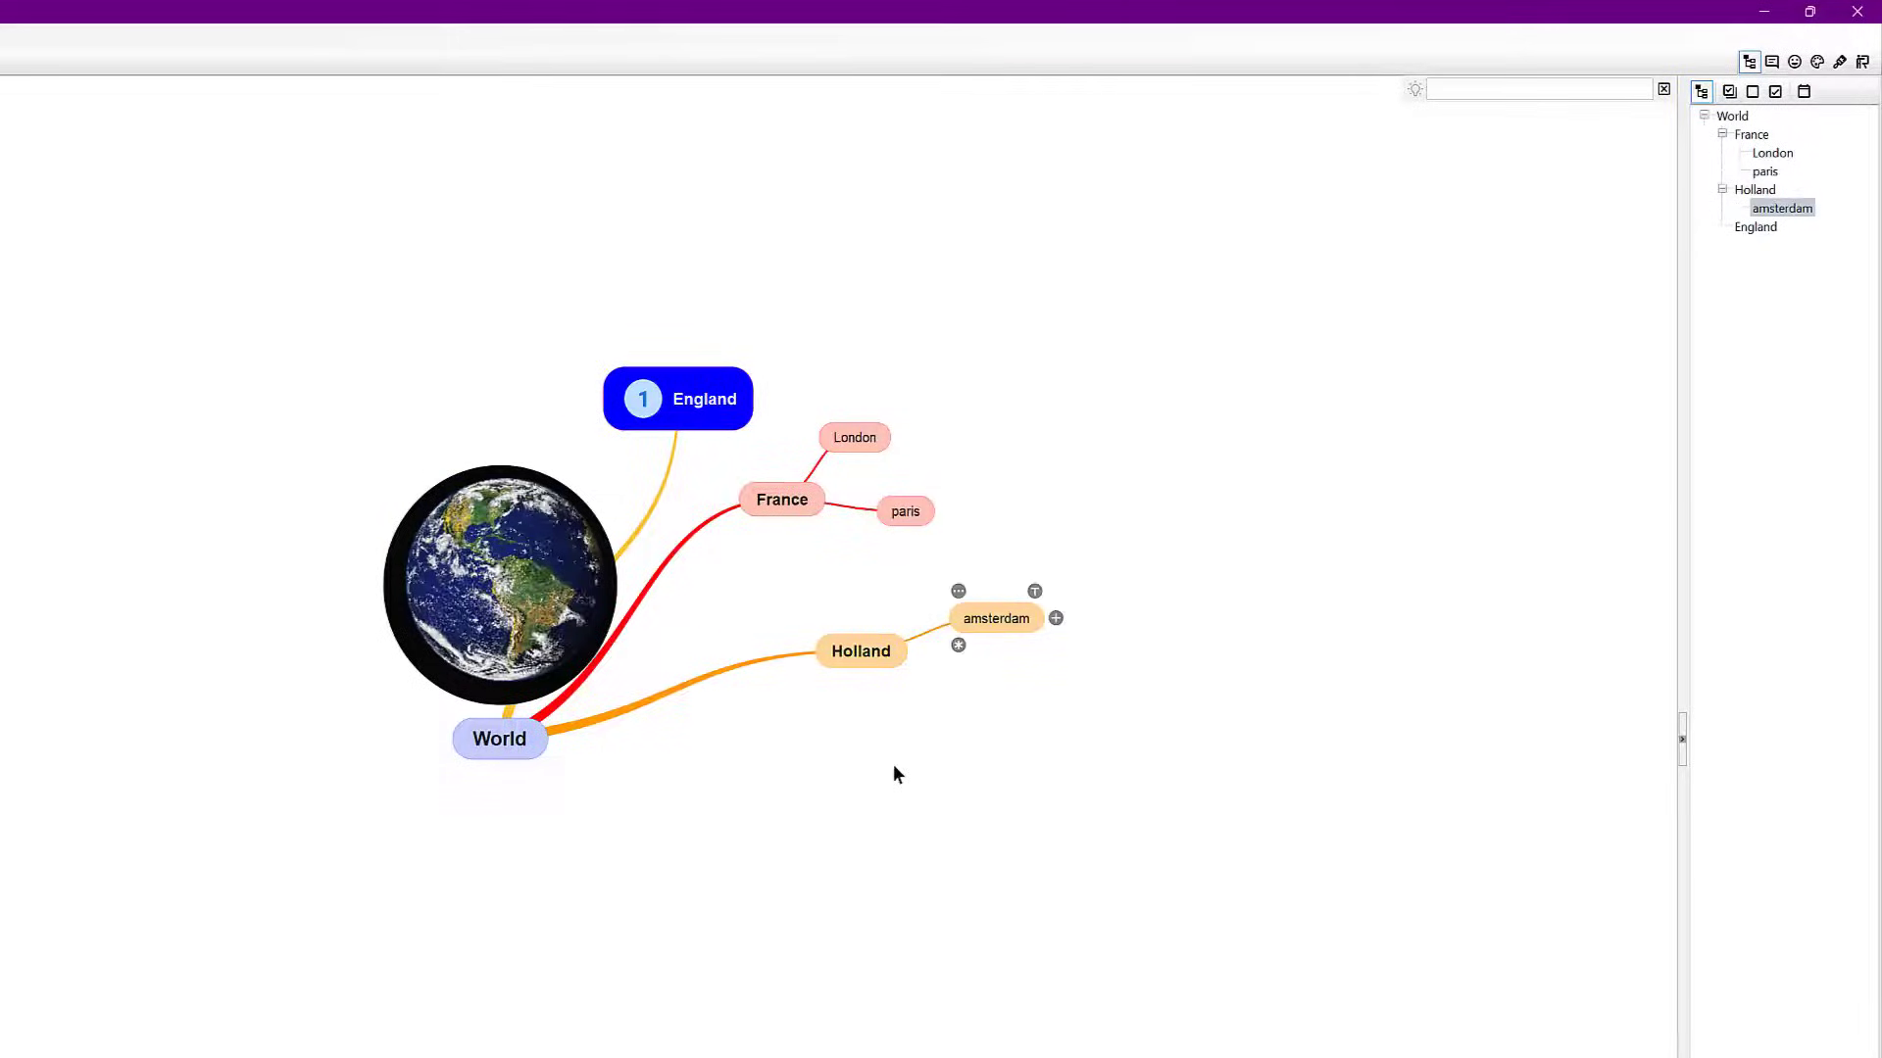
{"action": "left_click_drag", "start_coordinate": [854, 437], "coordinate": [870, 427]}
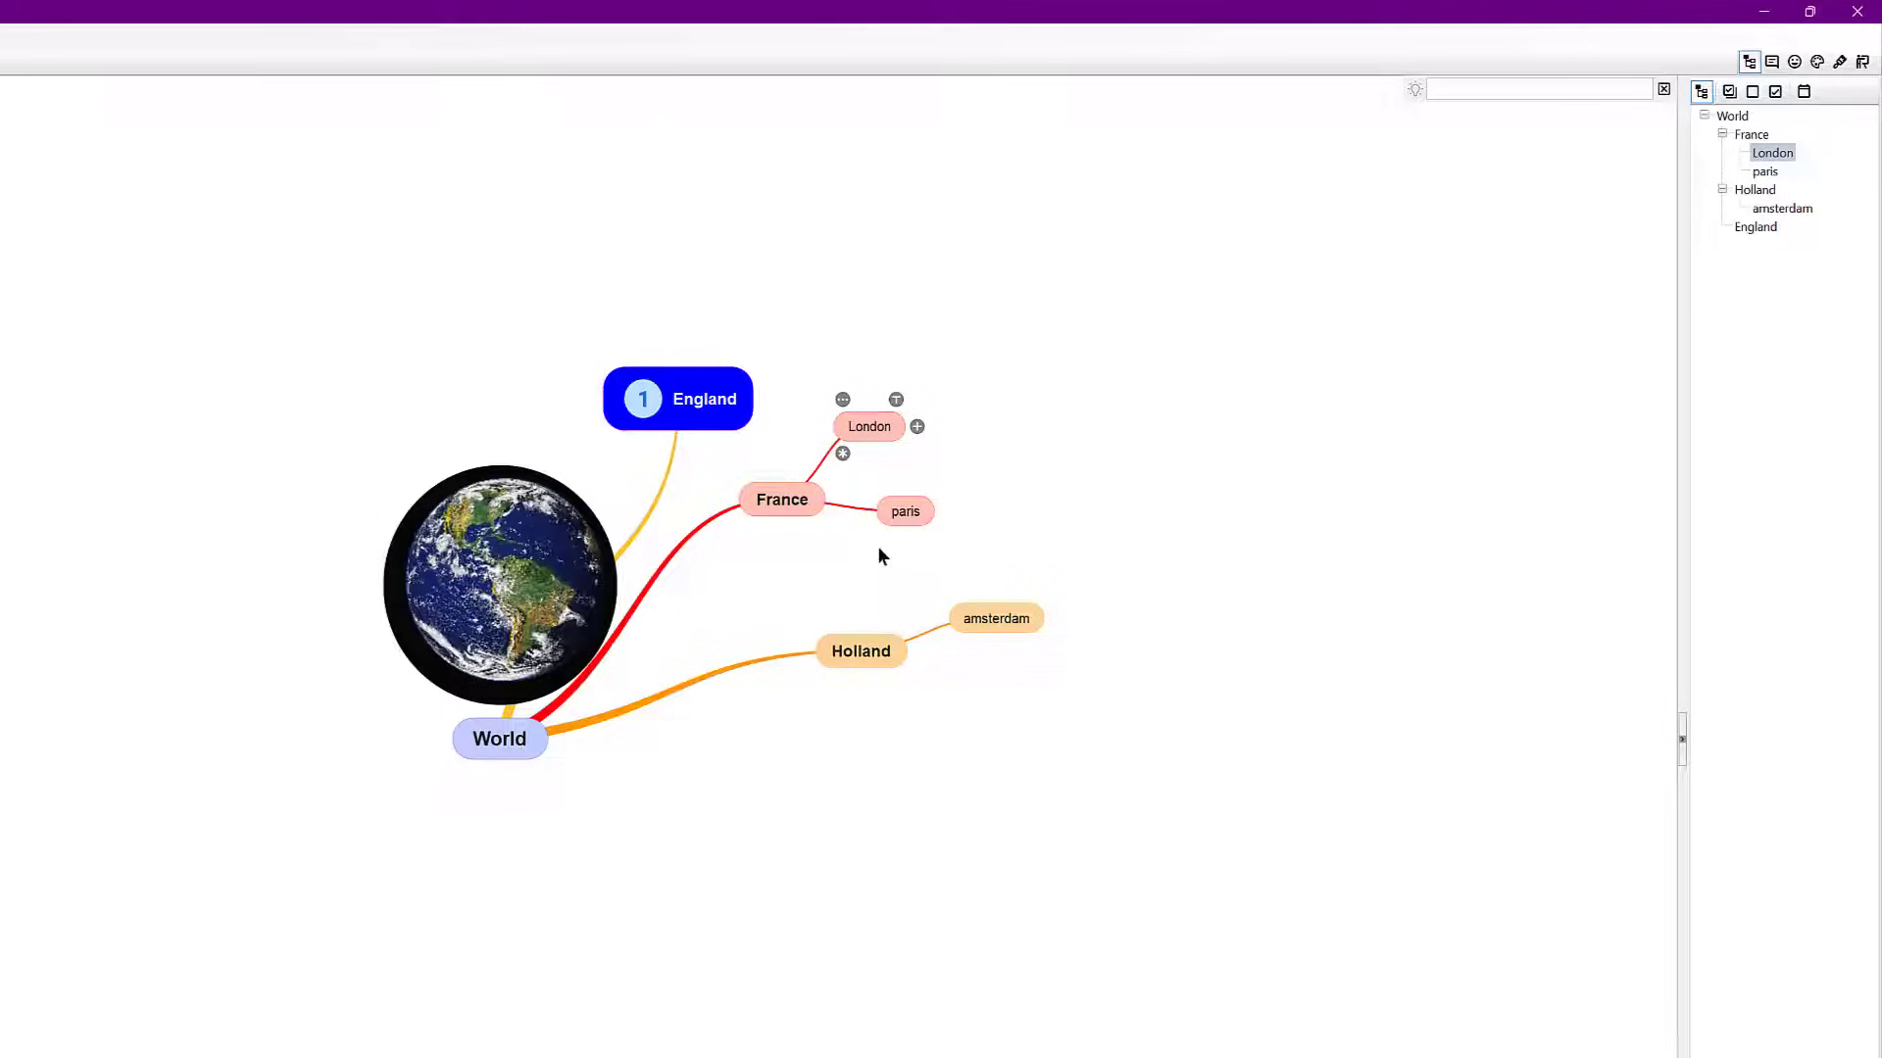
{"action": "left_click", "coordinate": [911, 514]}
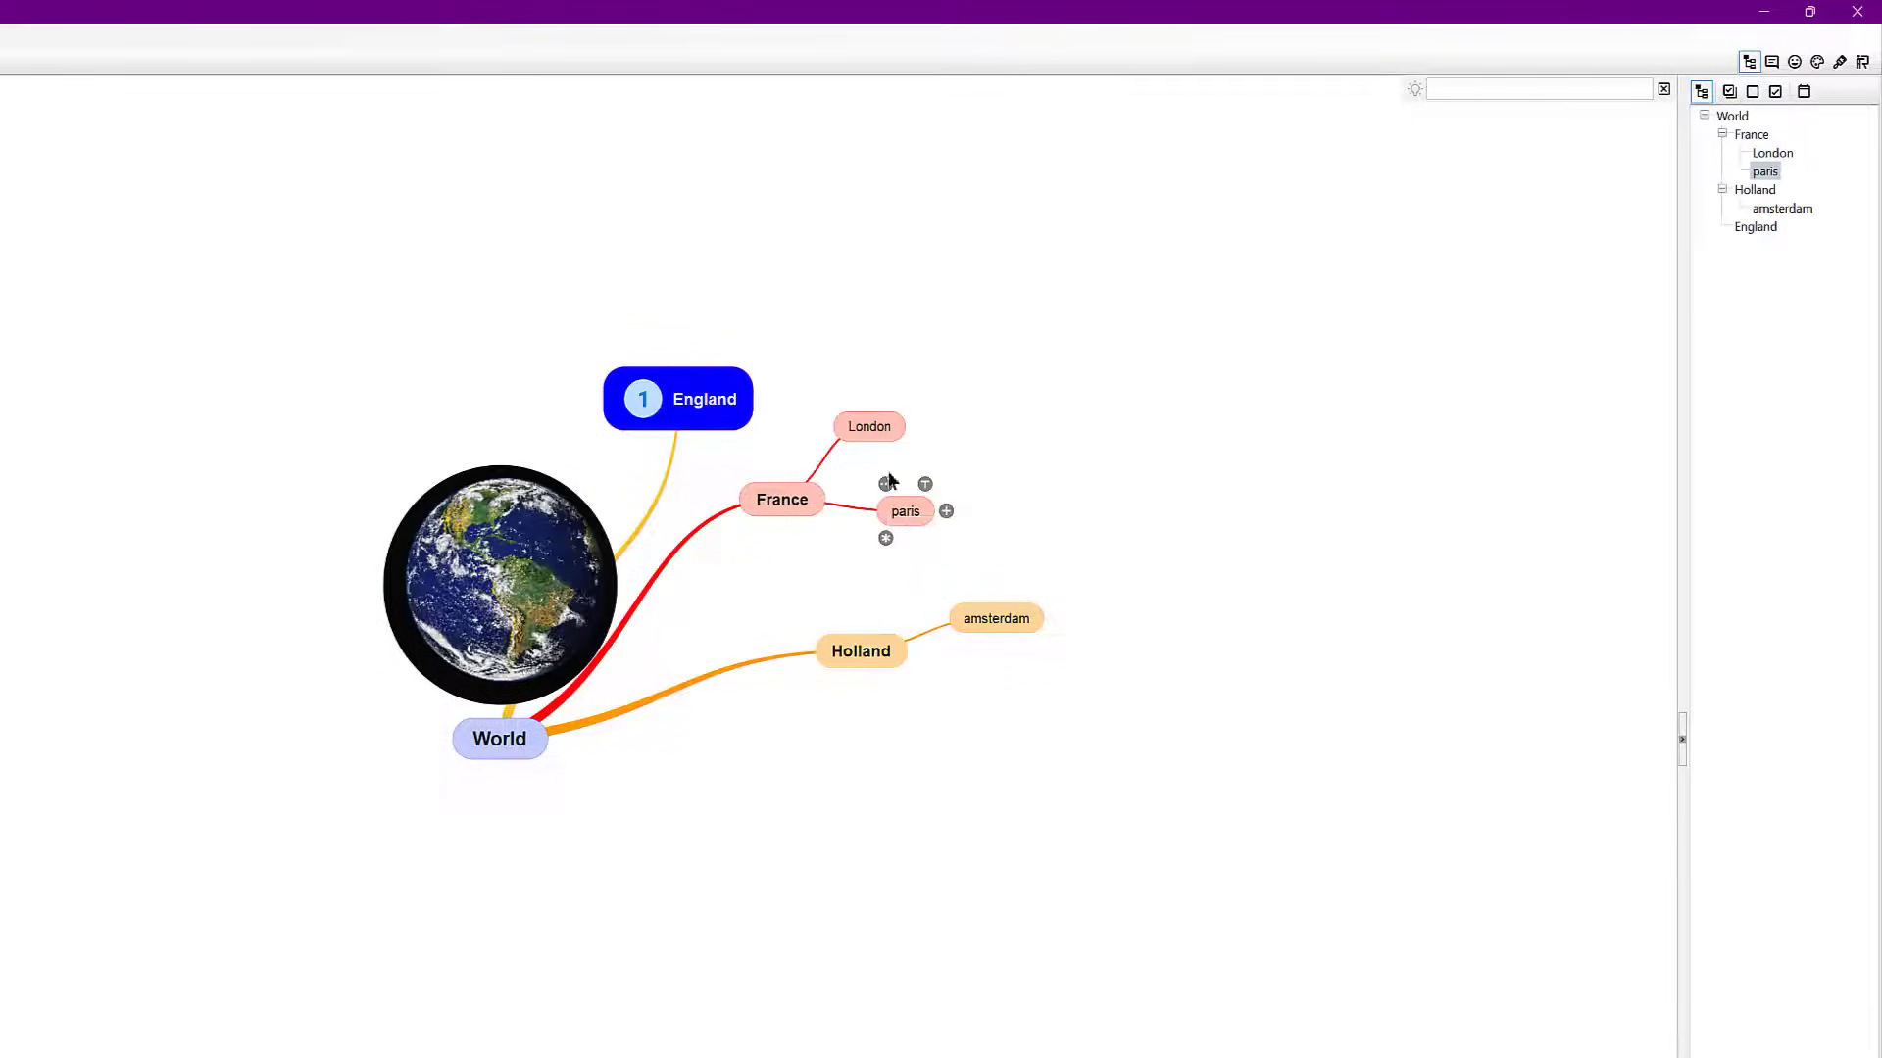
- Start a Link to Web Page for the paris topic
{"action": "left_click", "coordinate": [886, 483]}
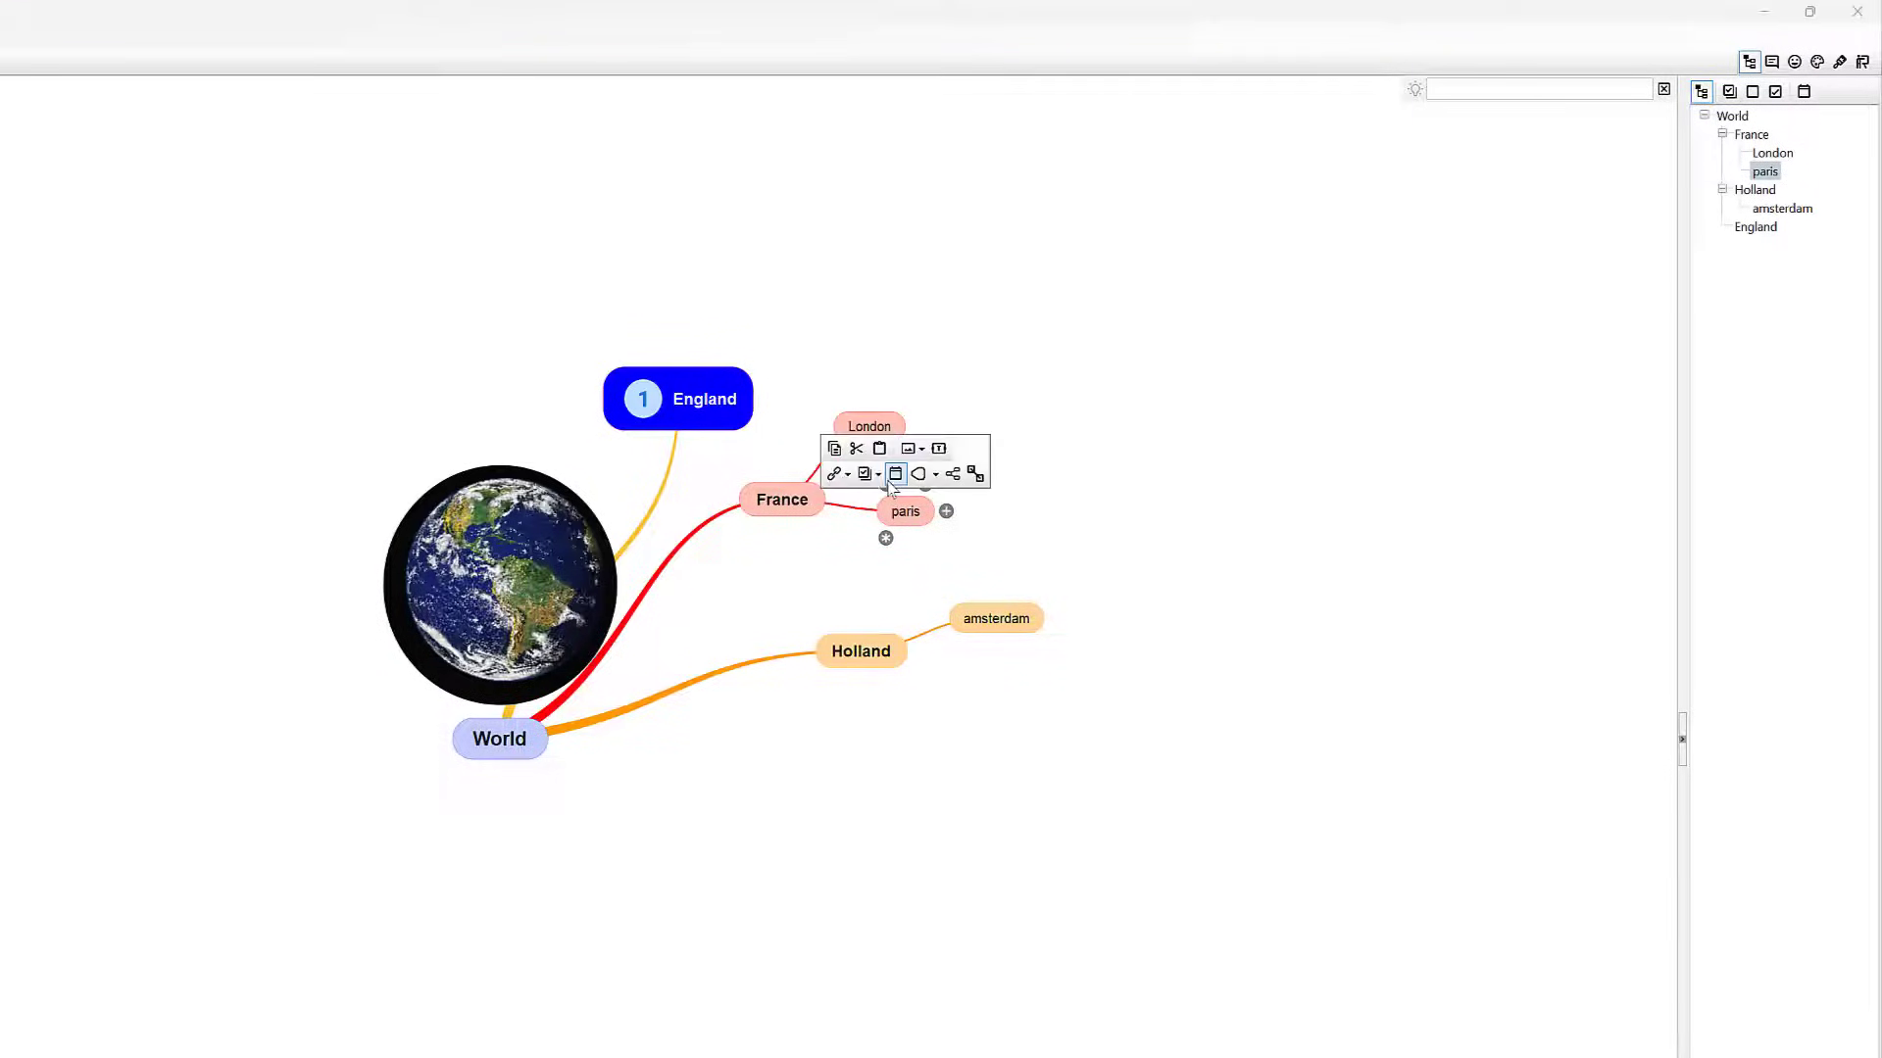
{"action": "left_click", "coordinate": [834, 475]}
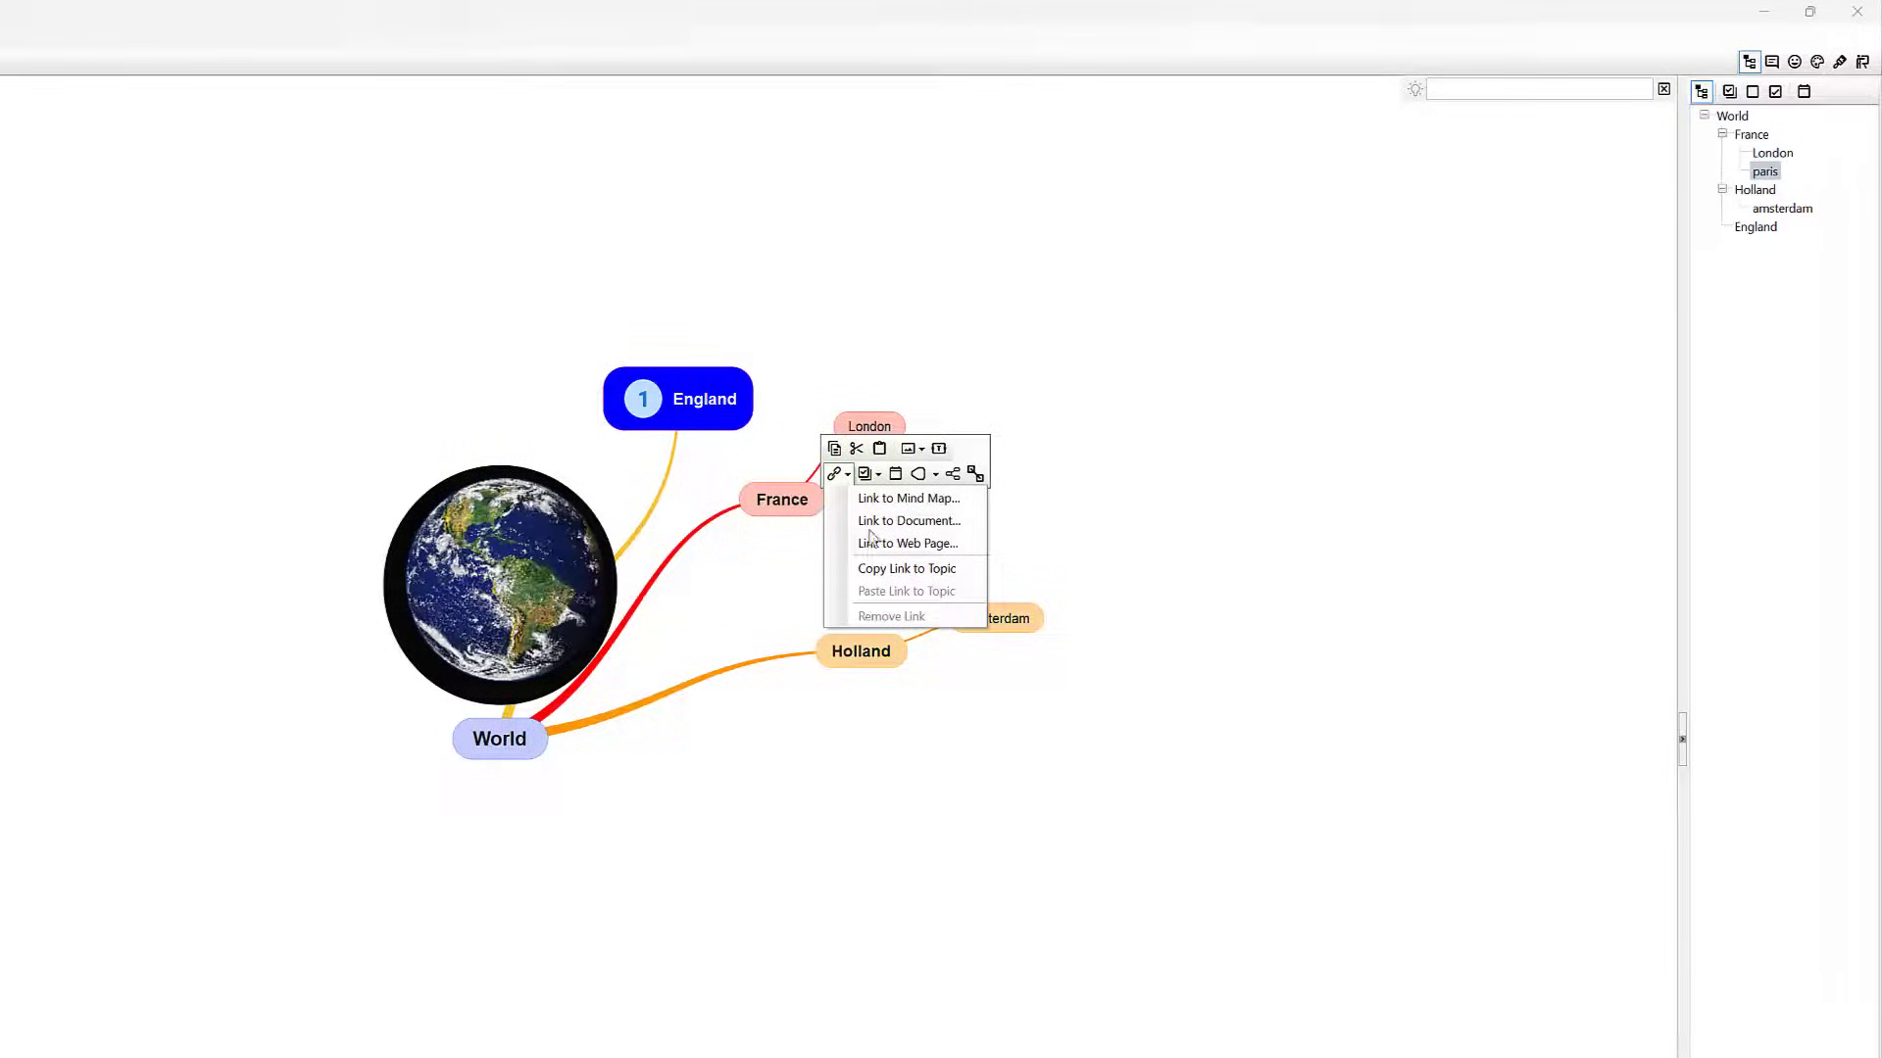
{"action": "left_click", "coordinate": [874, 543]}
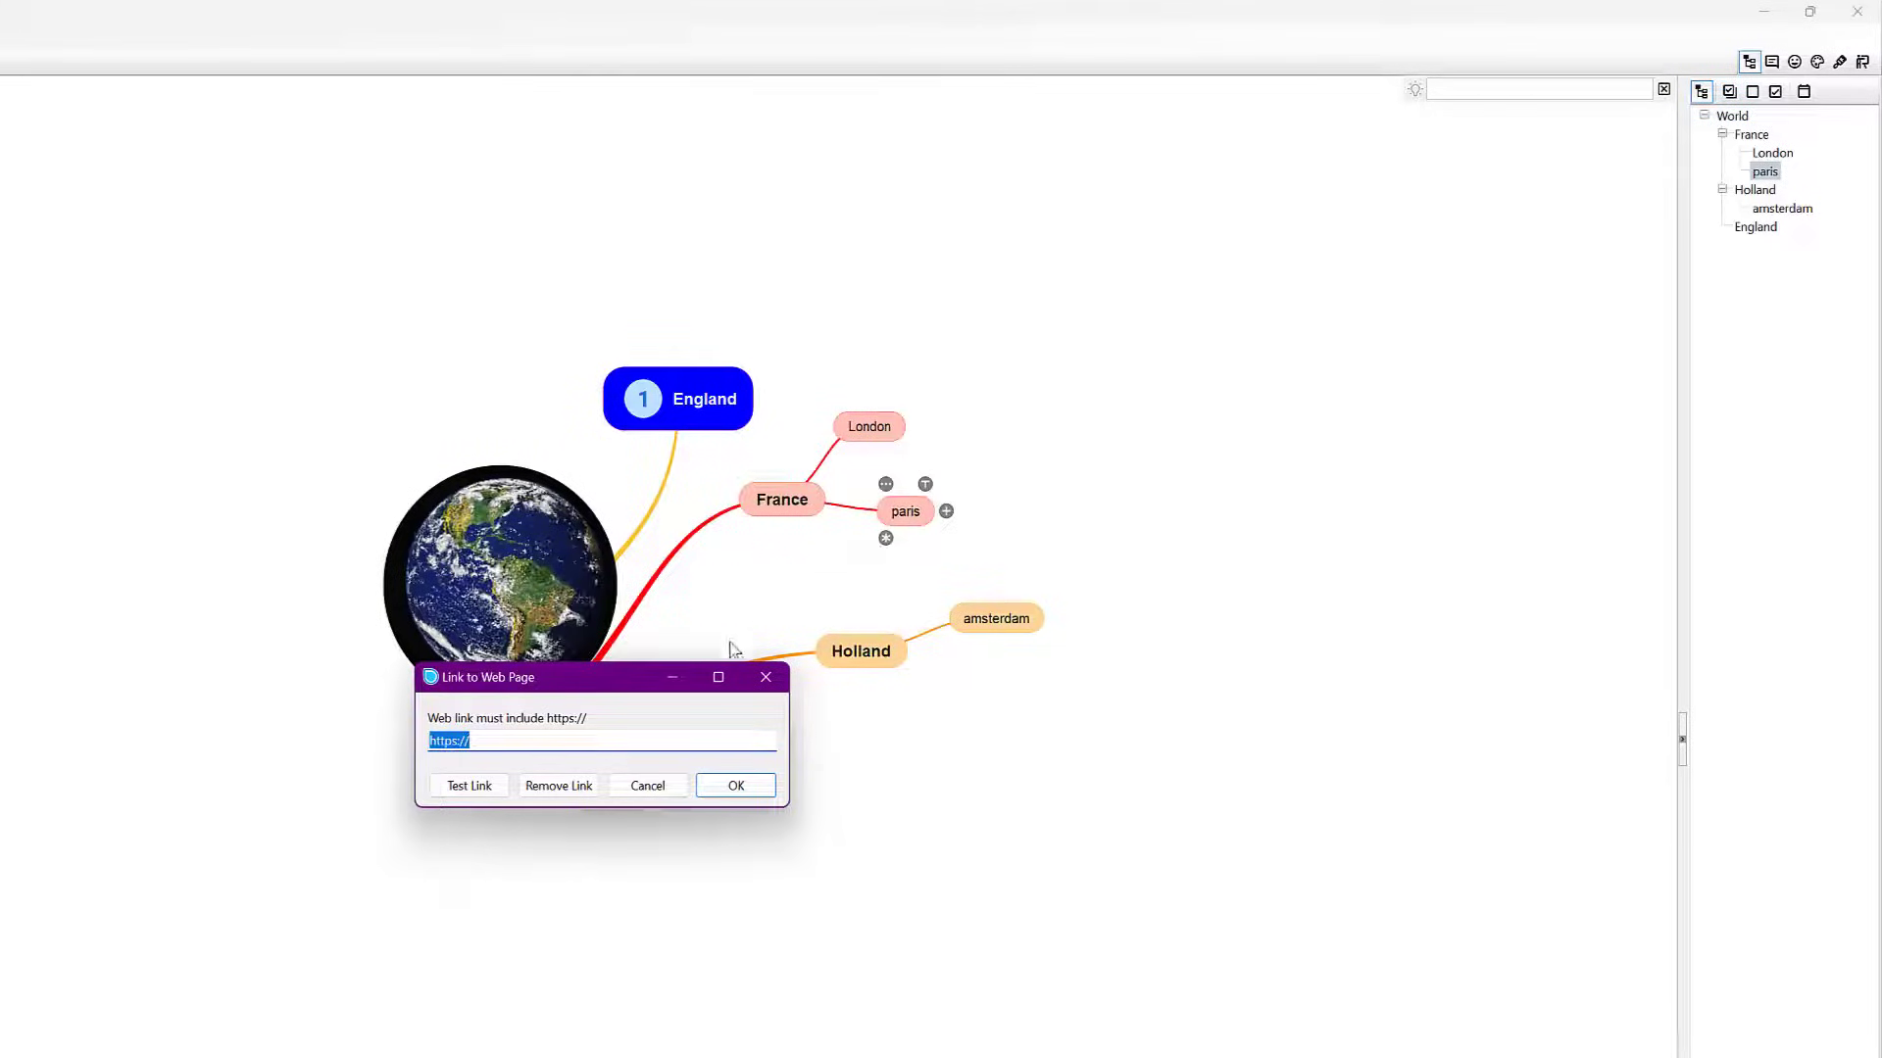
{"action": "left_click", "coordinate": [497, 742]}
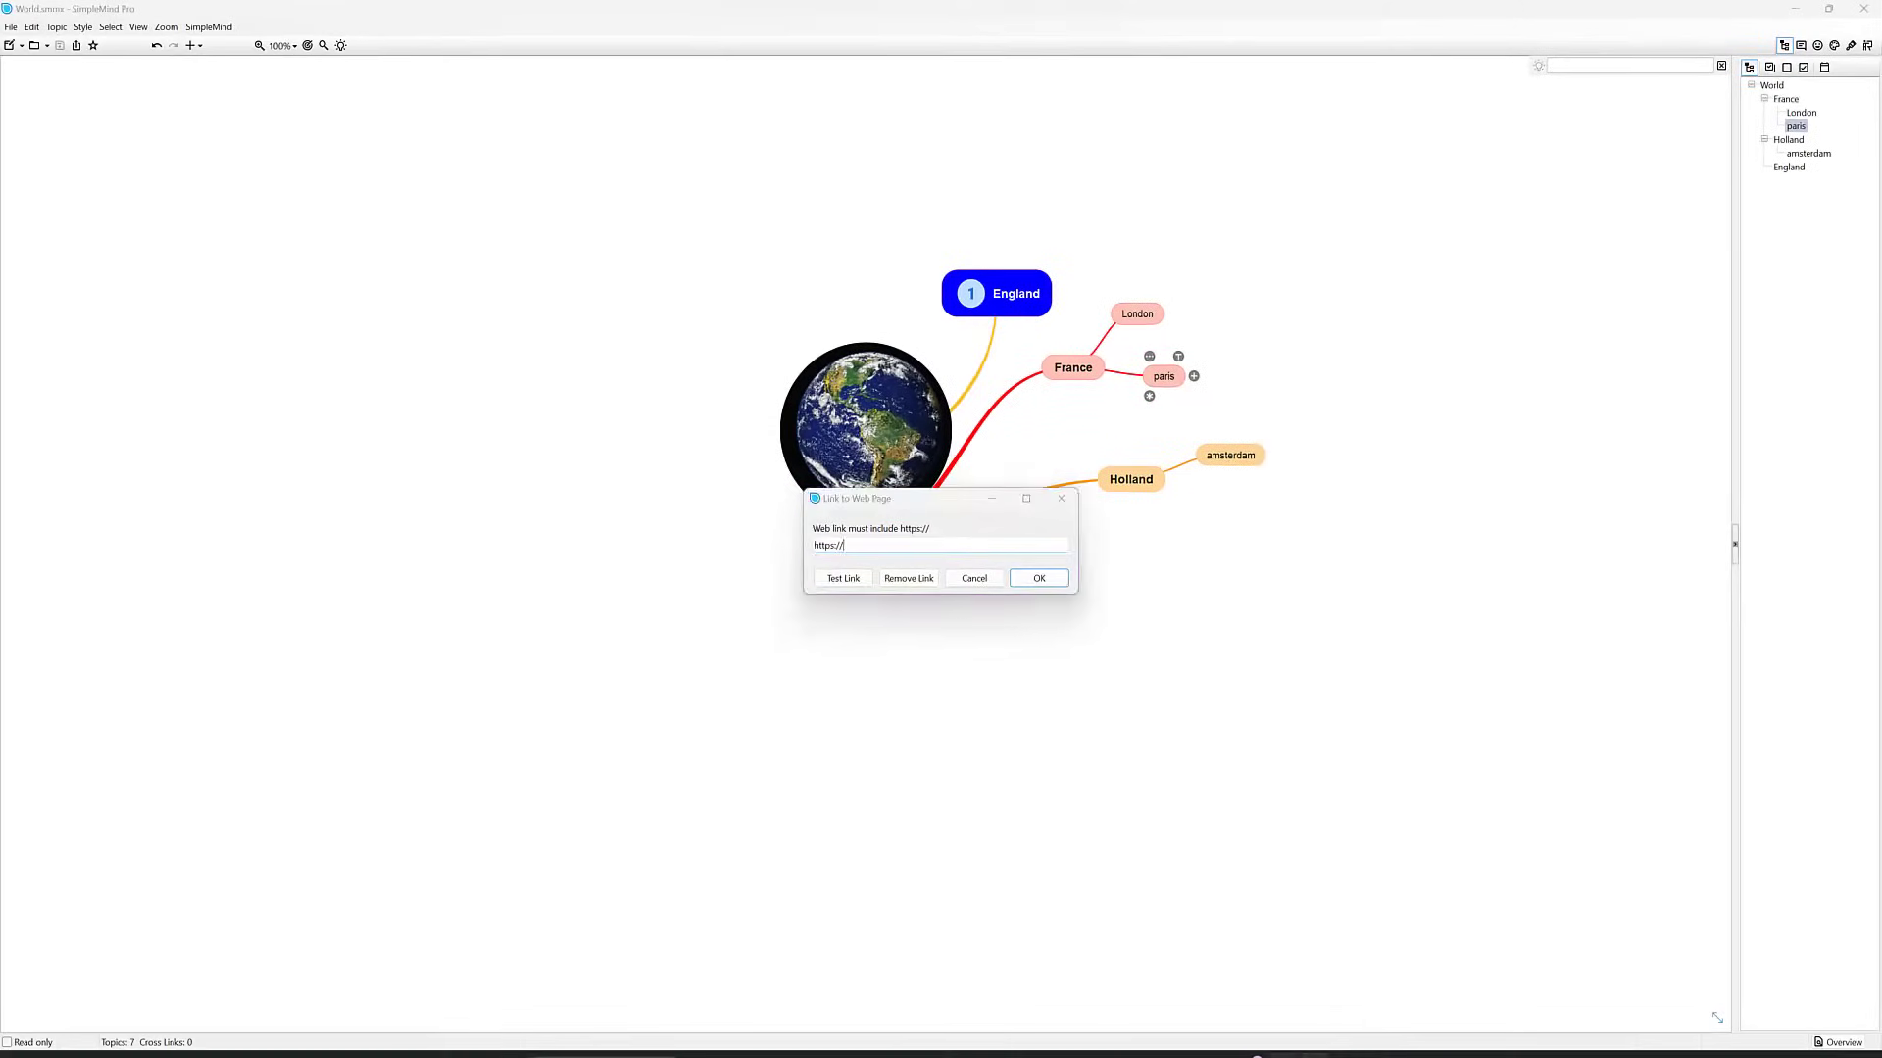
- In Chrome, open the Paris Wikipedia article and copy its URL
{"action": "key", "text": "alt+Tab"}
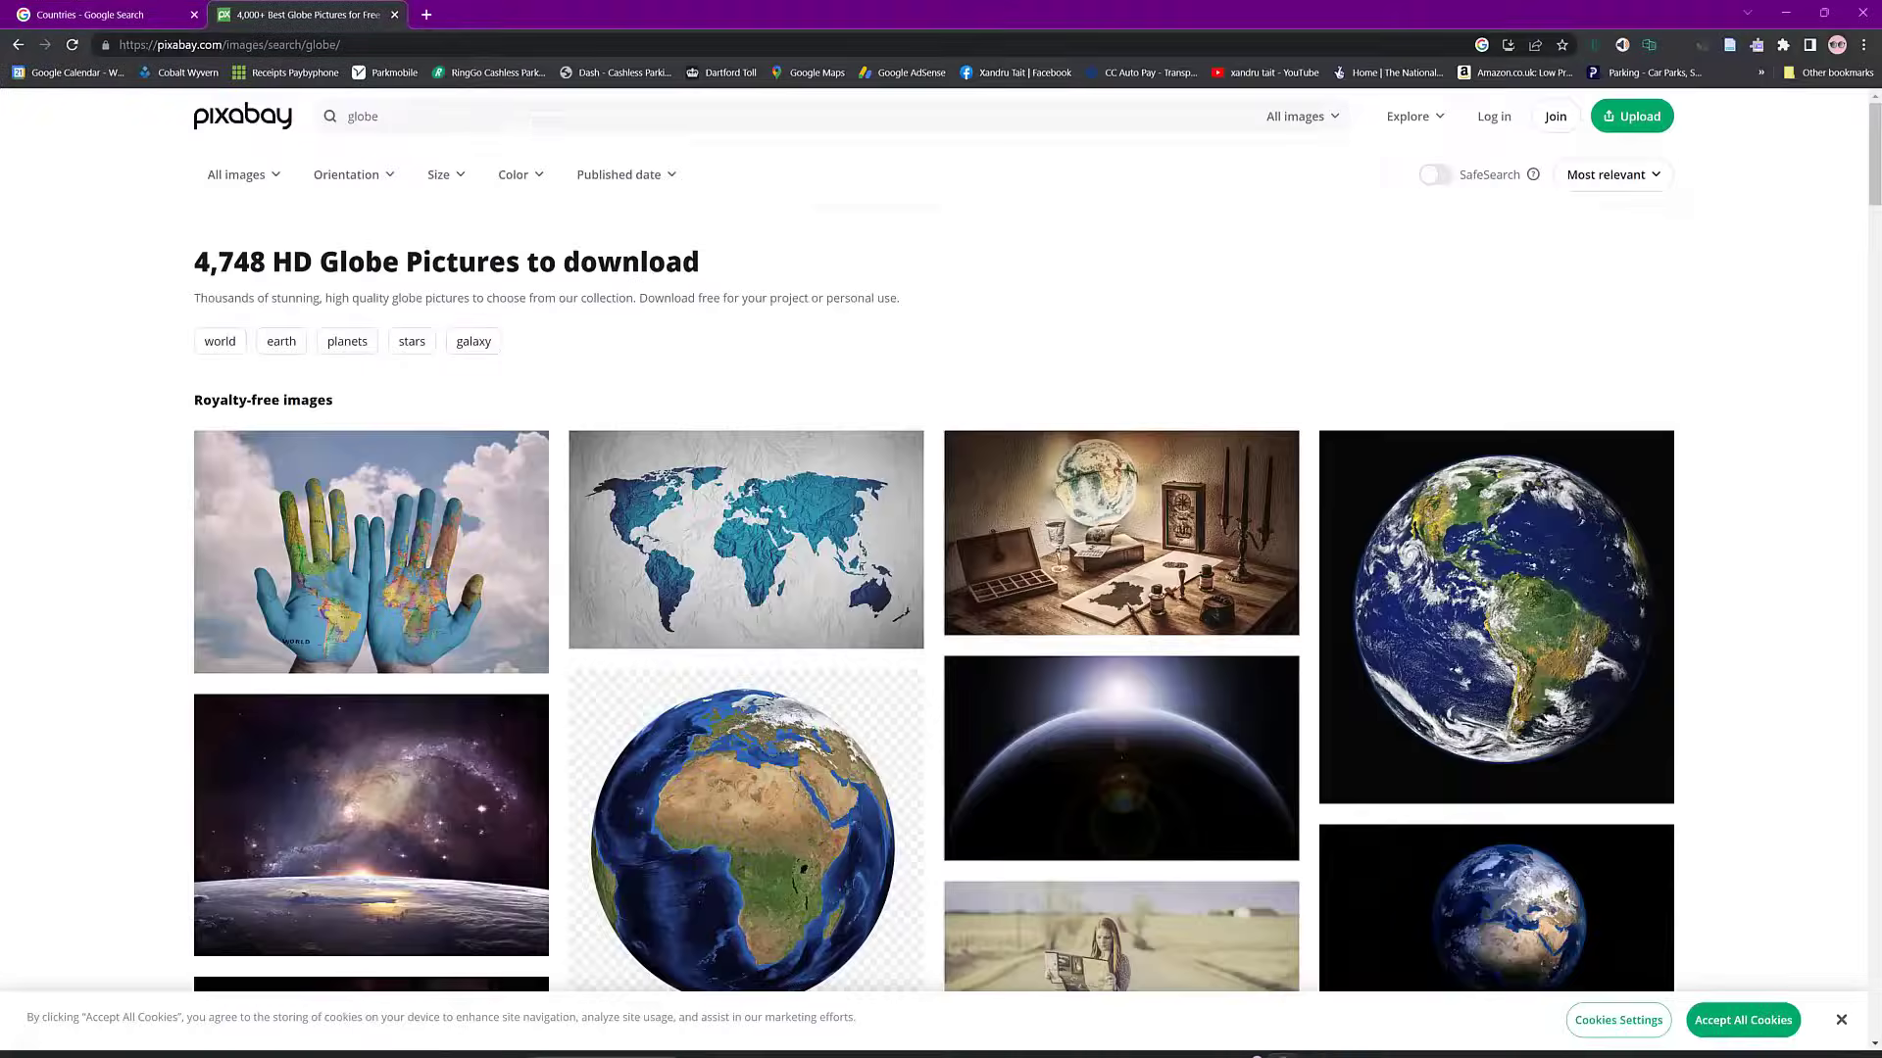
{"action": "left_click", "coordinate": [428, 16]}
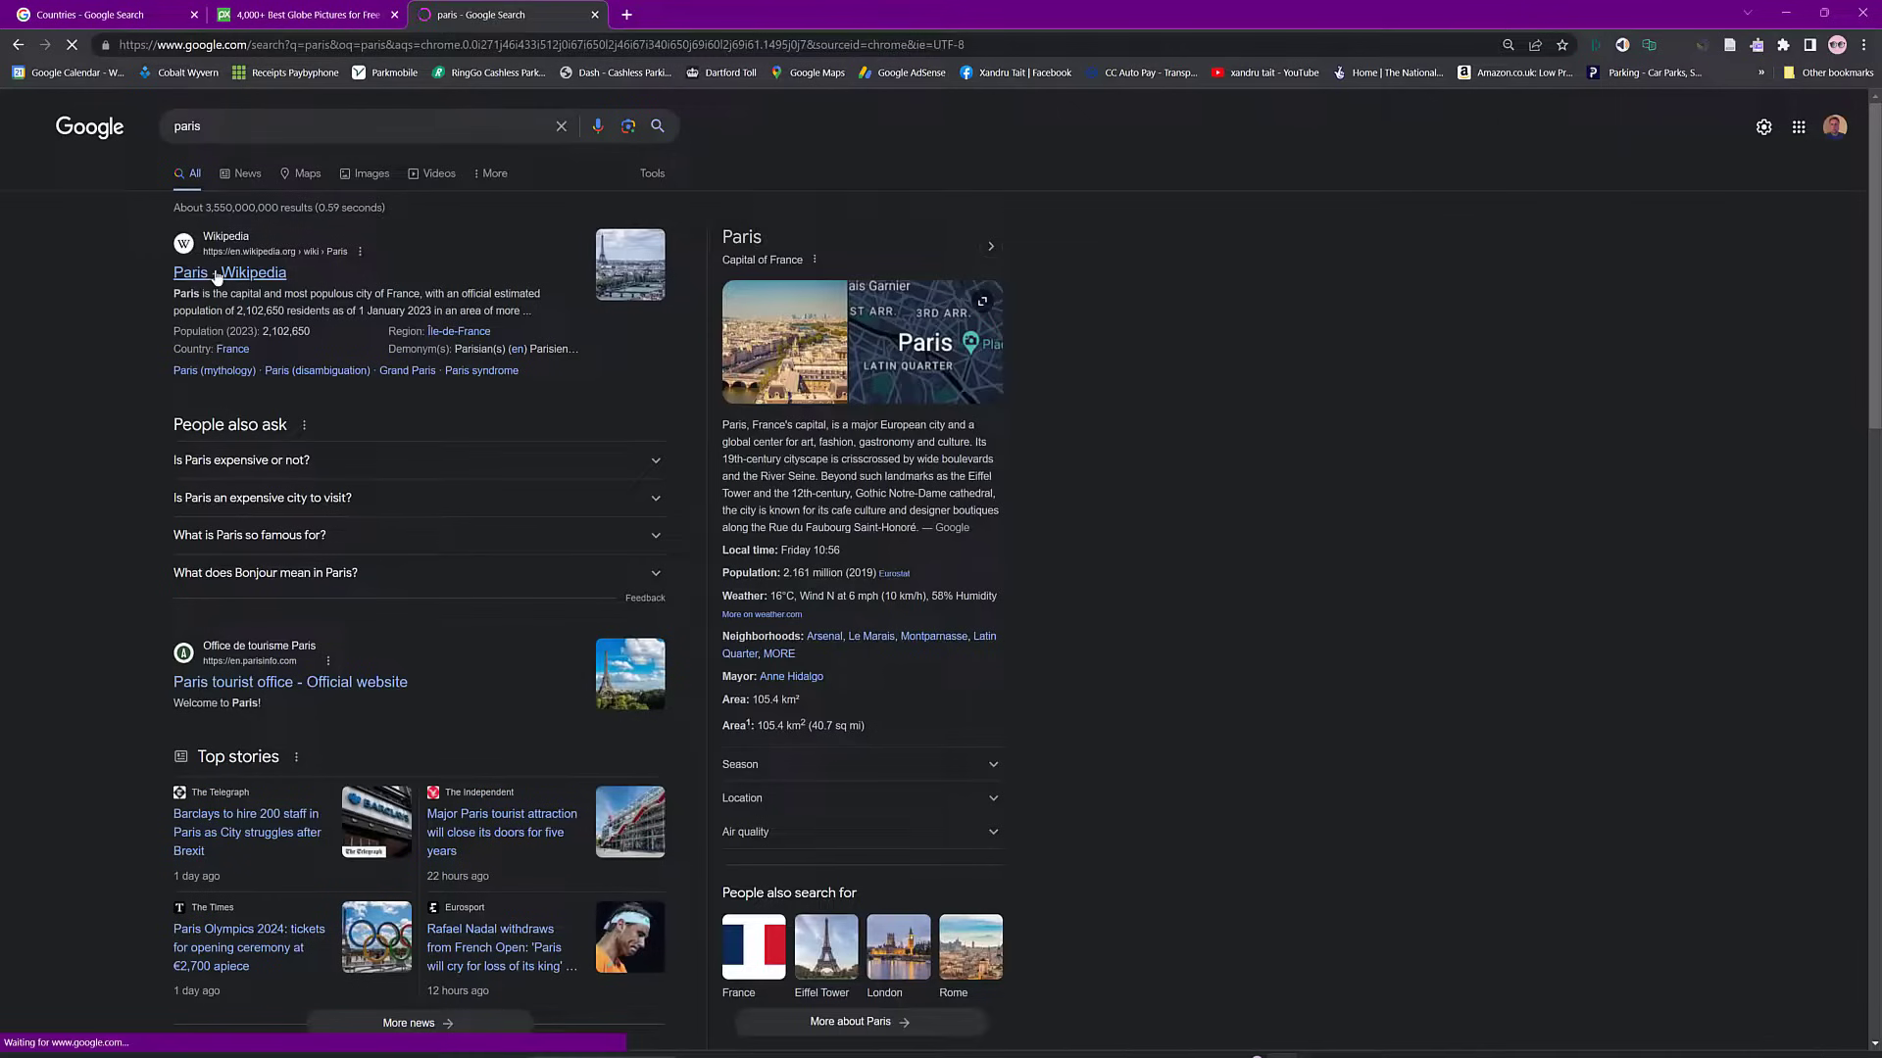
{"action": "left_click", "coordinate": [231, 270]}
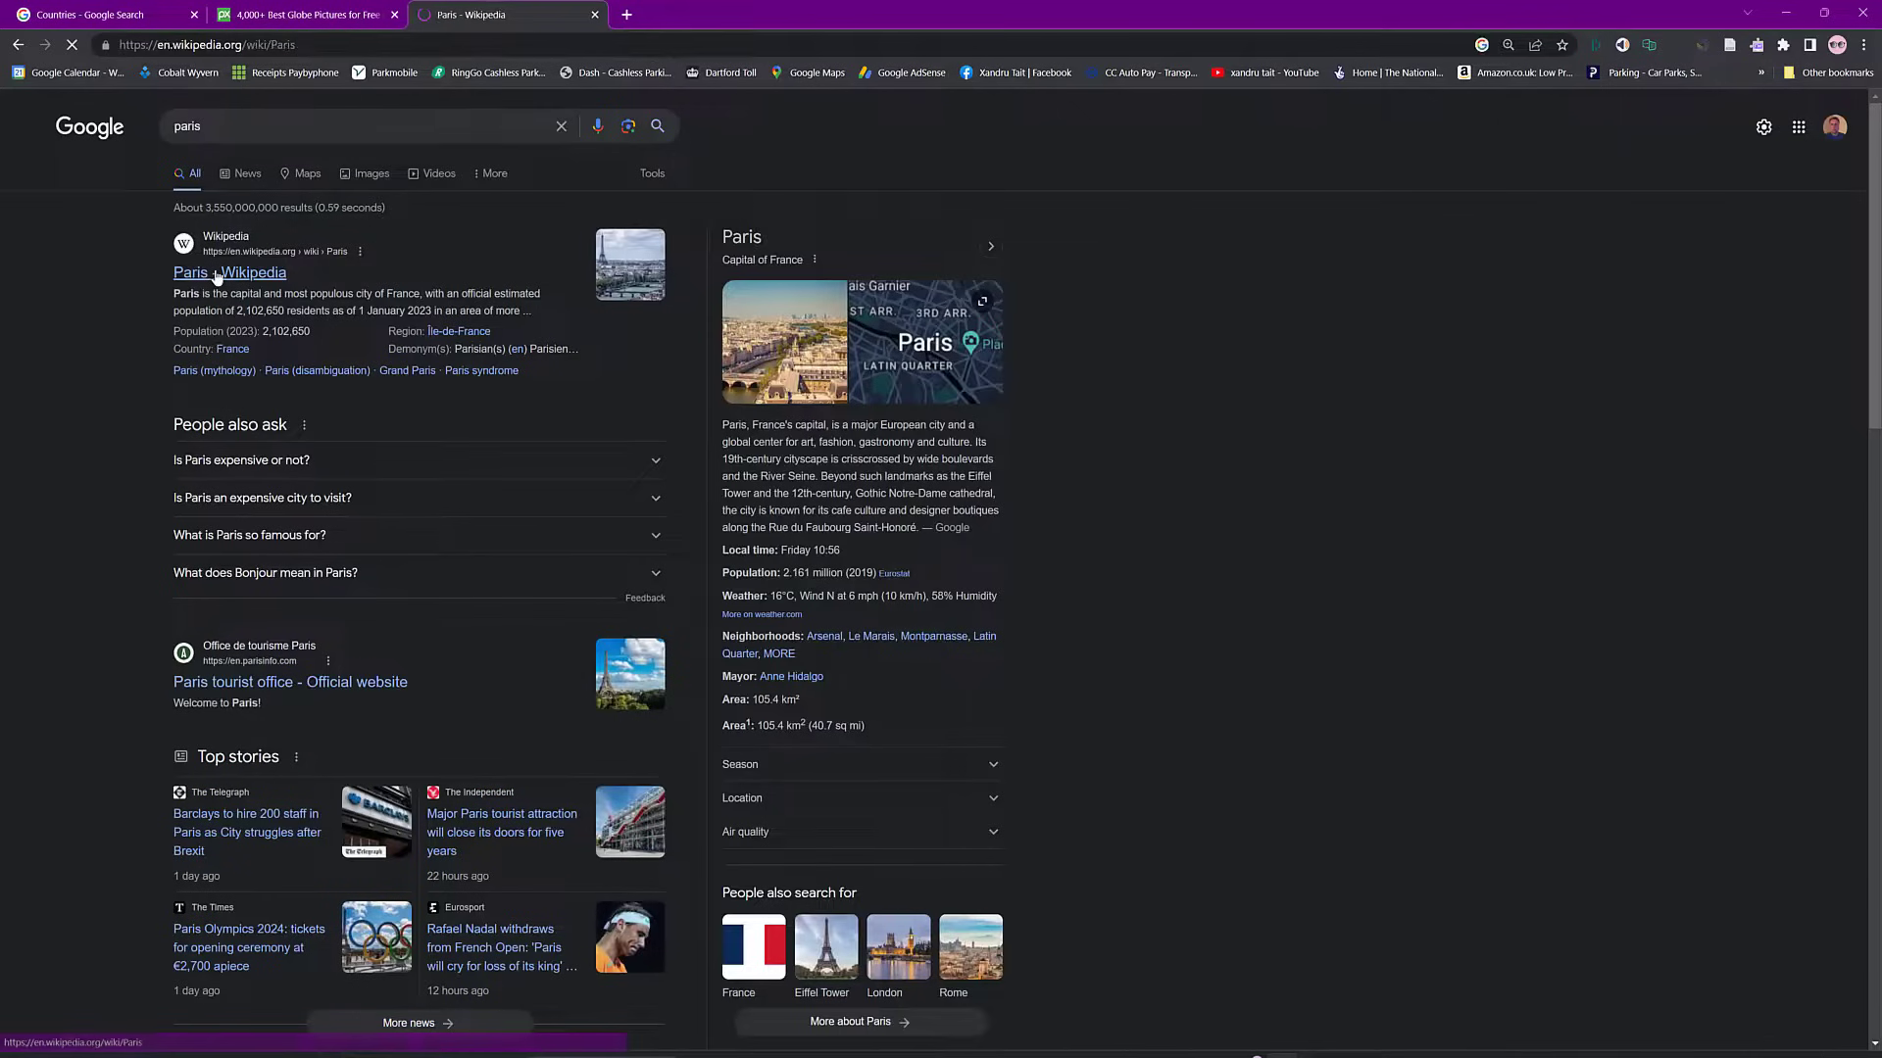
{"action": "right_click", "coordinate": [179, 44]}
{"action": "key", "text": "ctrl+c"}
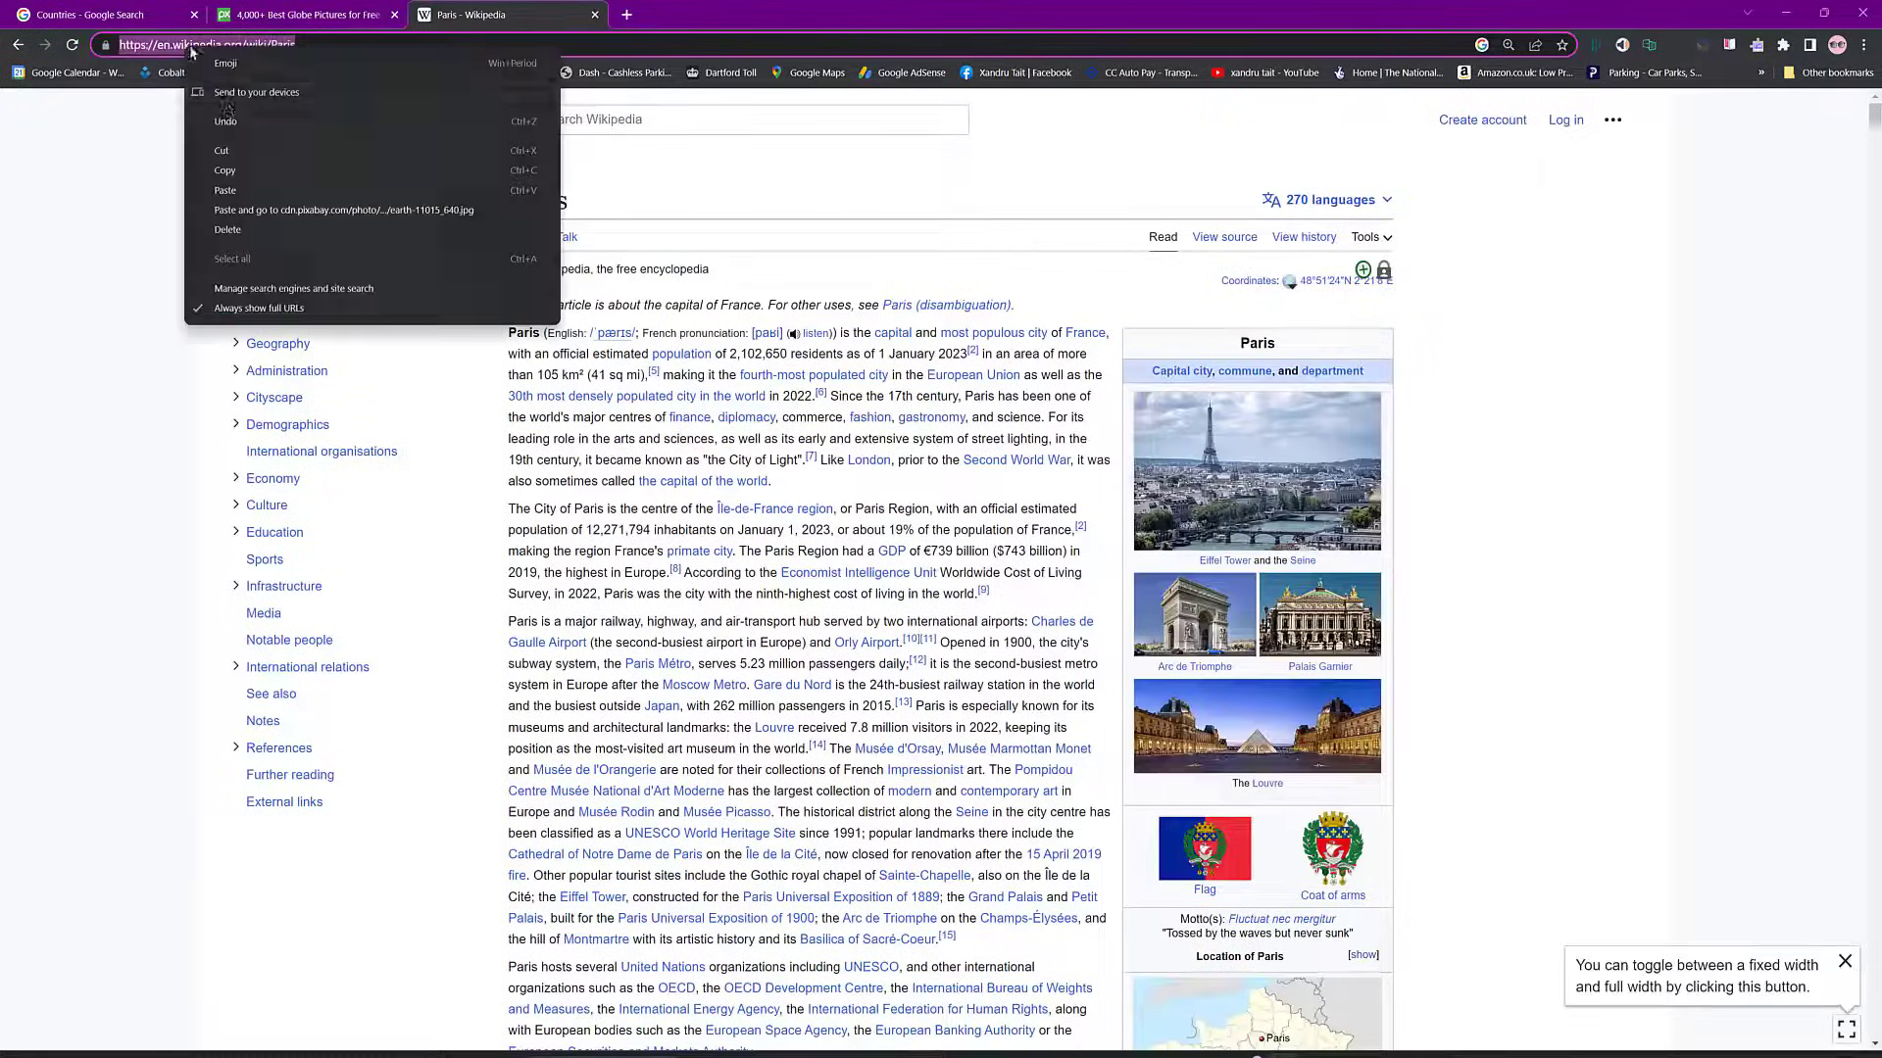
{"action": "left_click", "coordinate": [255, 174]}
{"action": "left_click", "coordinate": [1806, 18]}
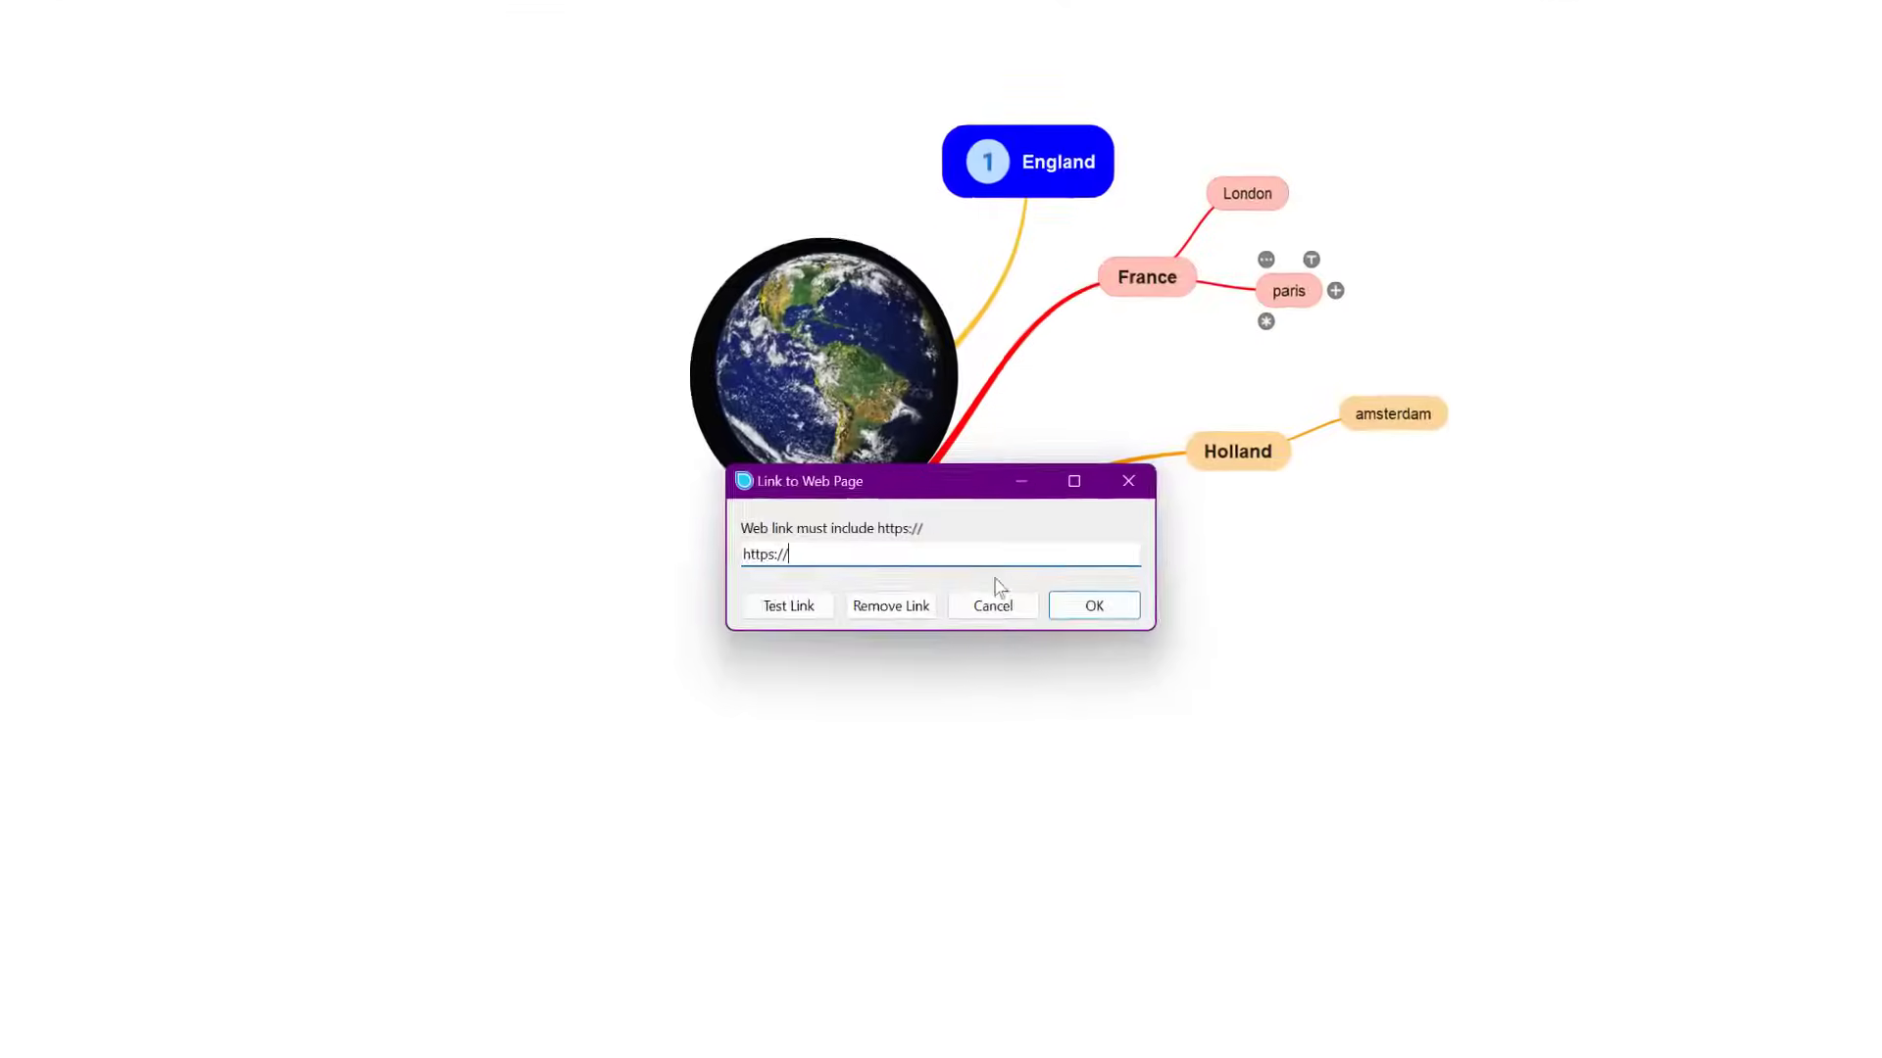
{"action": "left_click_drag", "start_coordinate": [794, 555], "coordinate": [681, 569]}
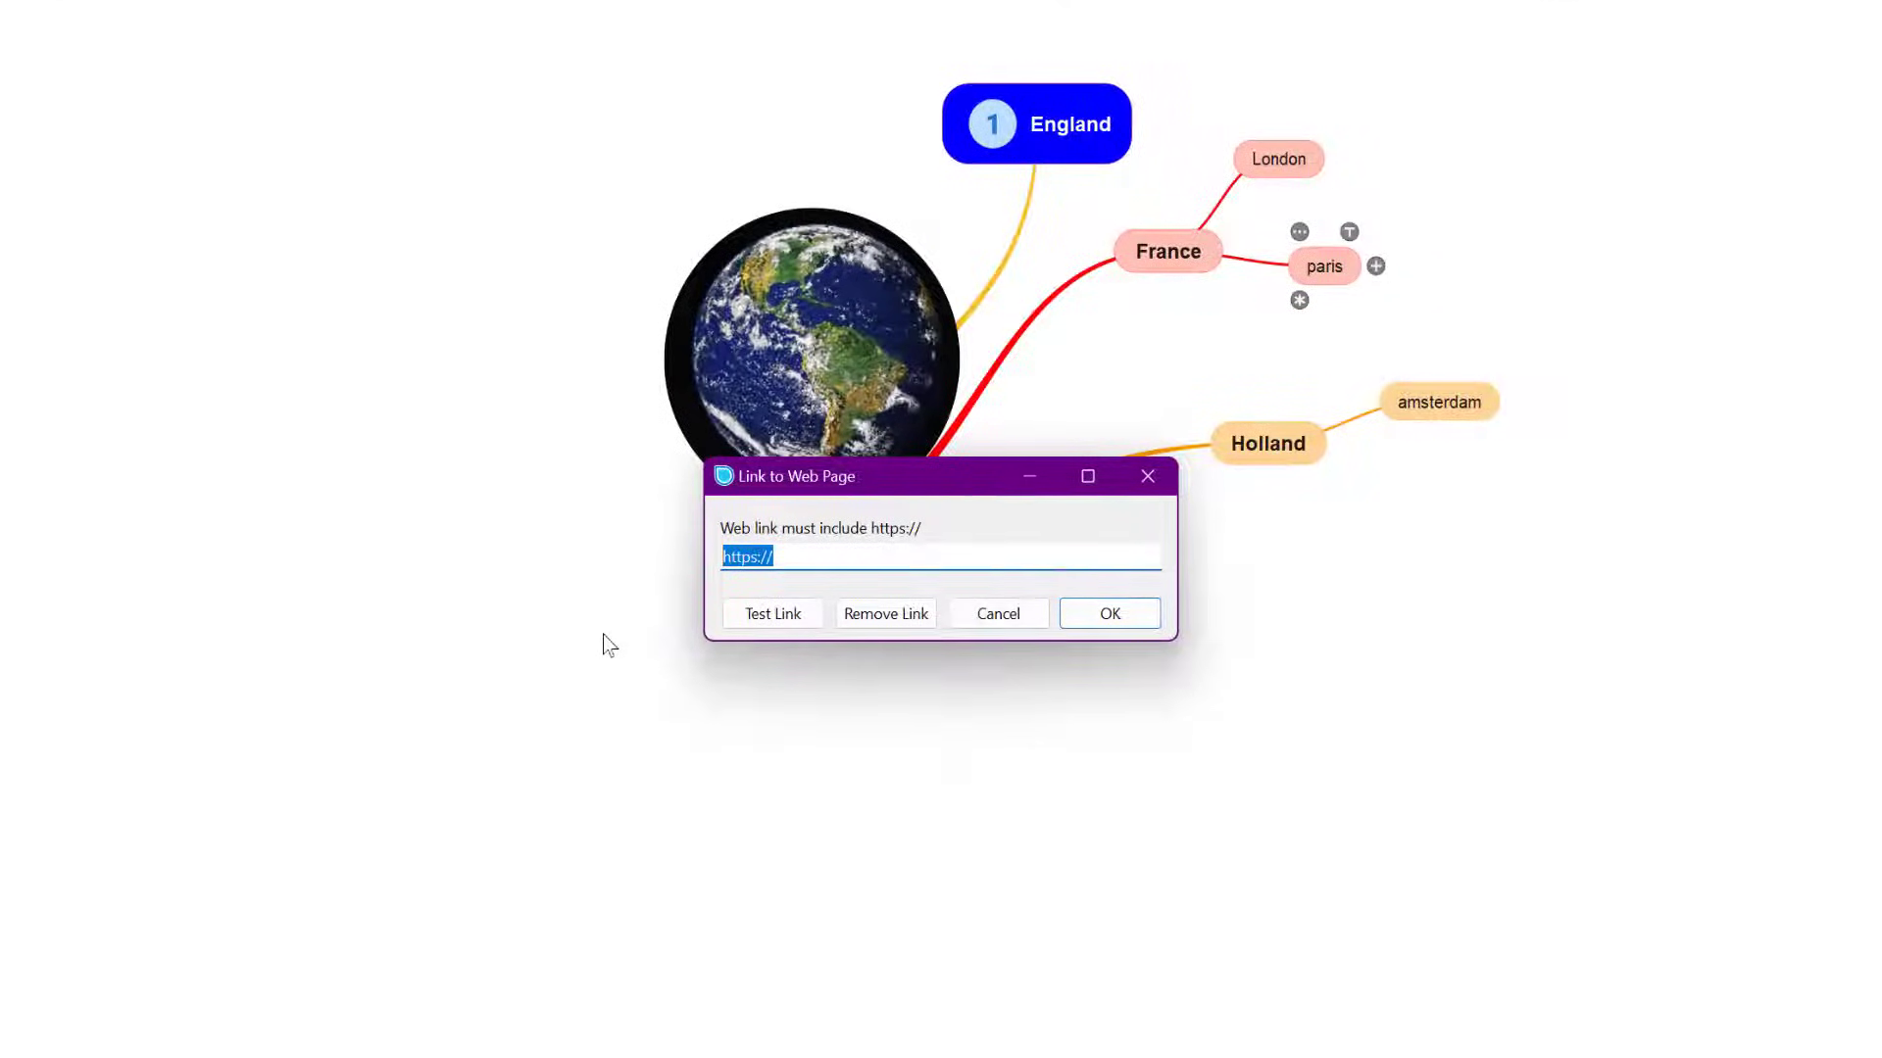
{"action": "key", "text": "ctrl+v"}
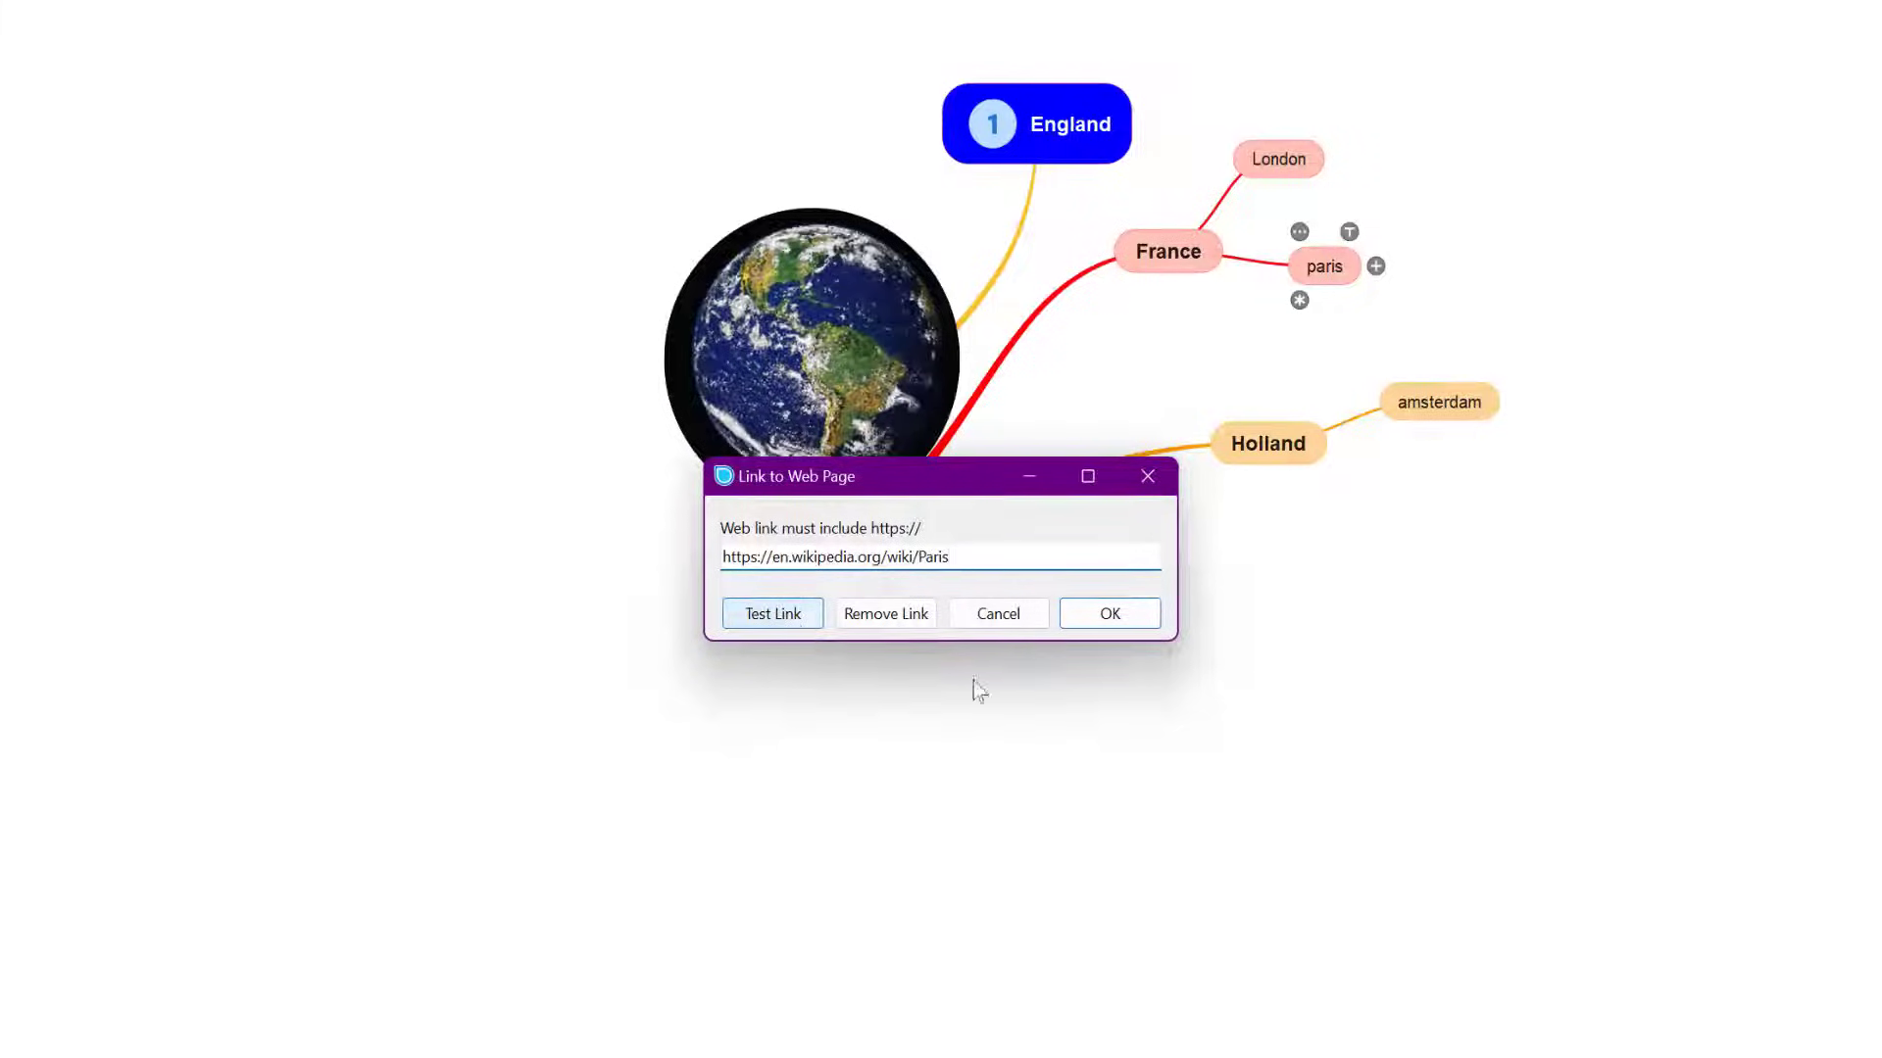
{"action": "left_click", "coordinate": [1104, 614]}
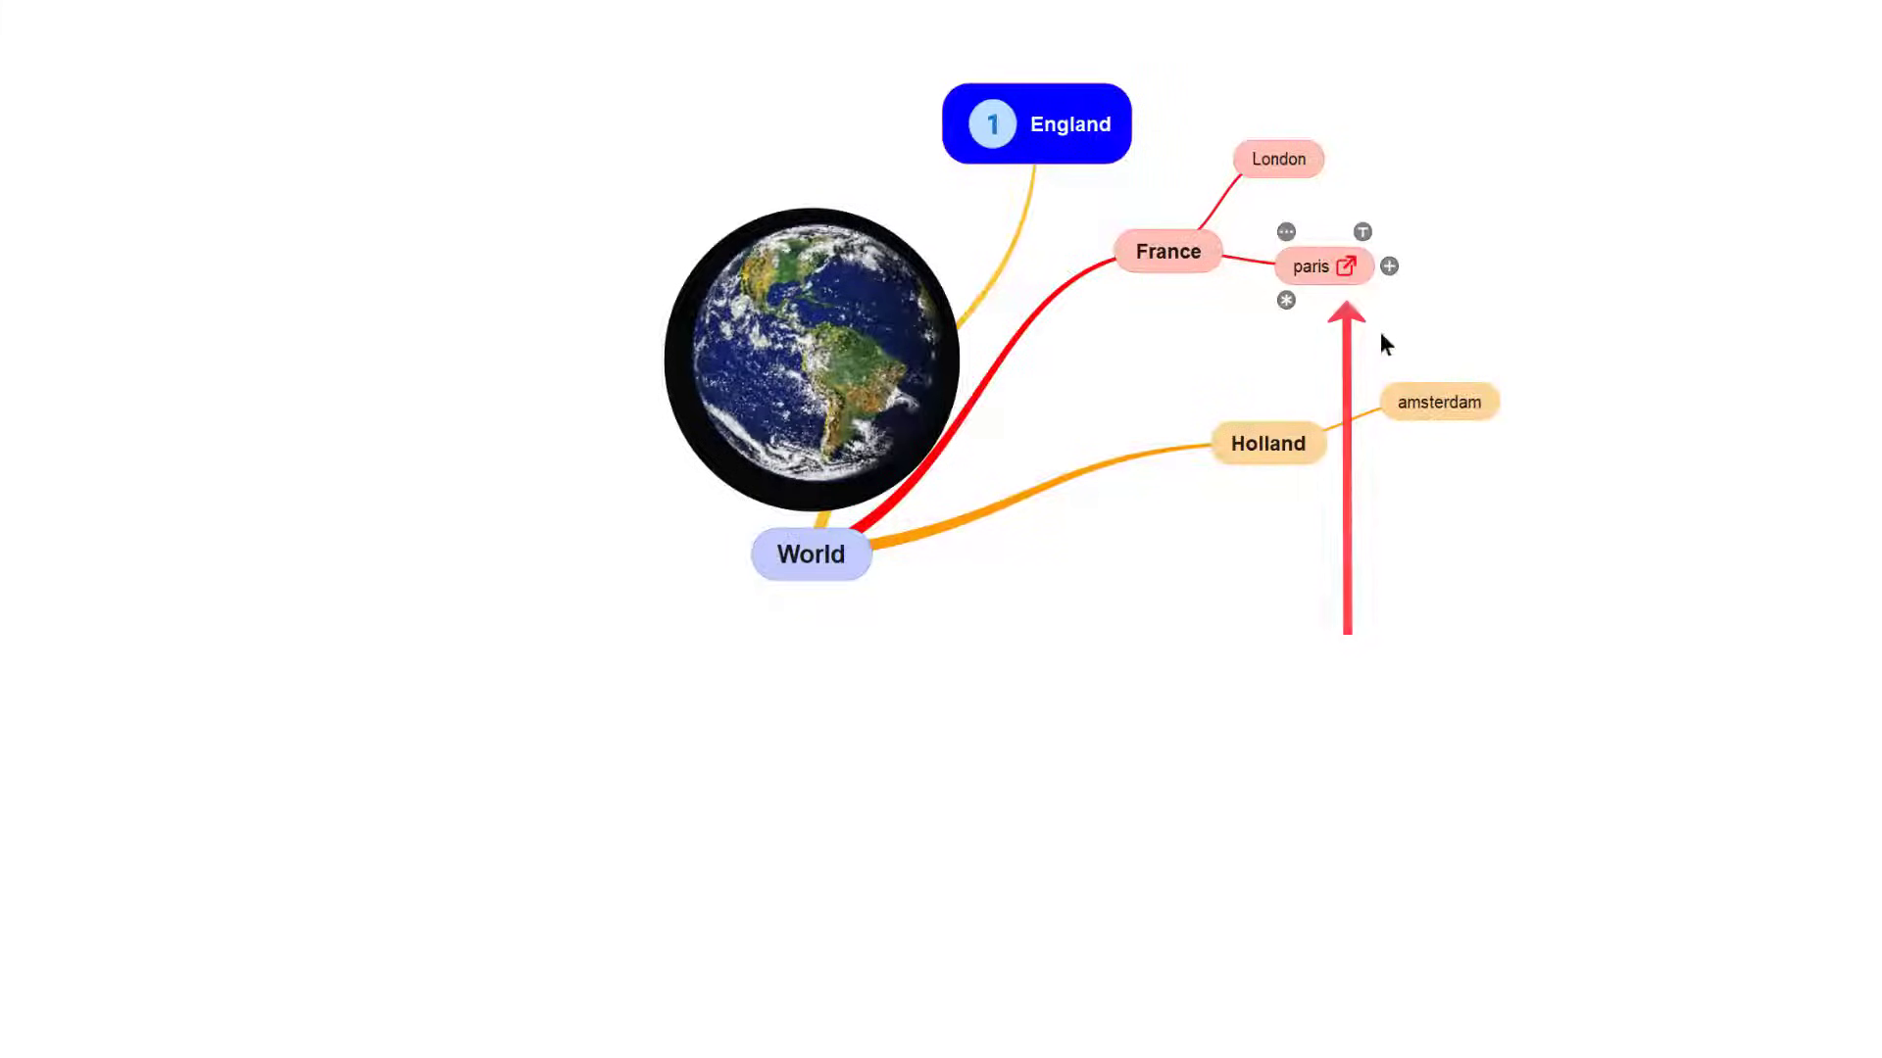
{"action": "left_click", "coordinate": [1345, 266]}
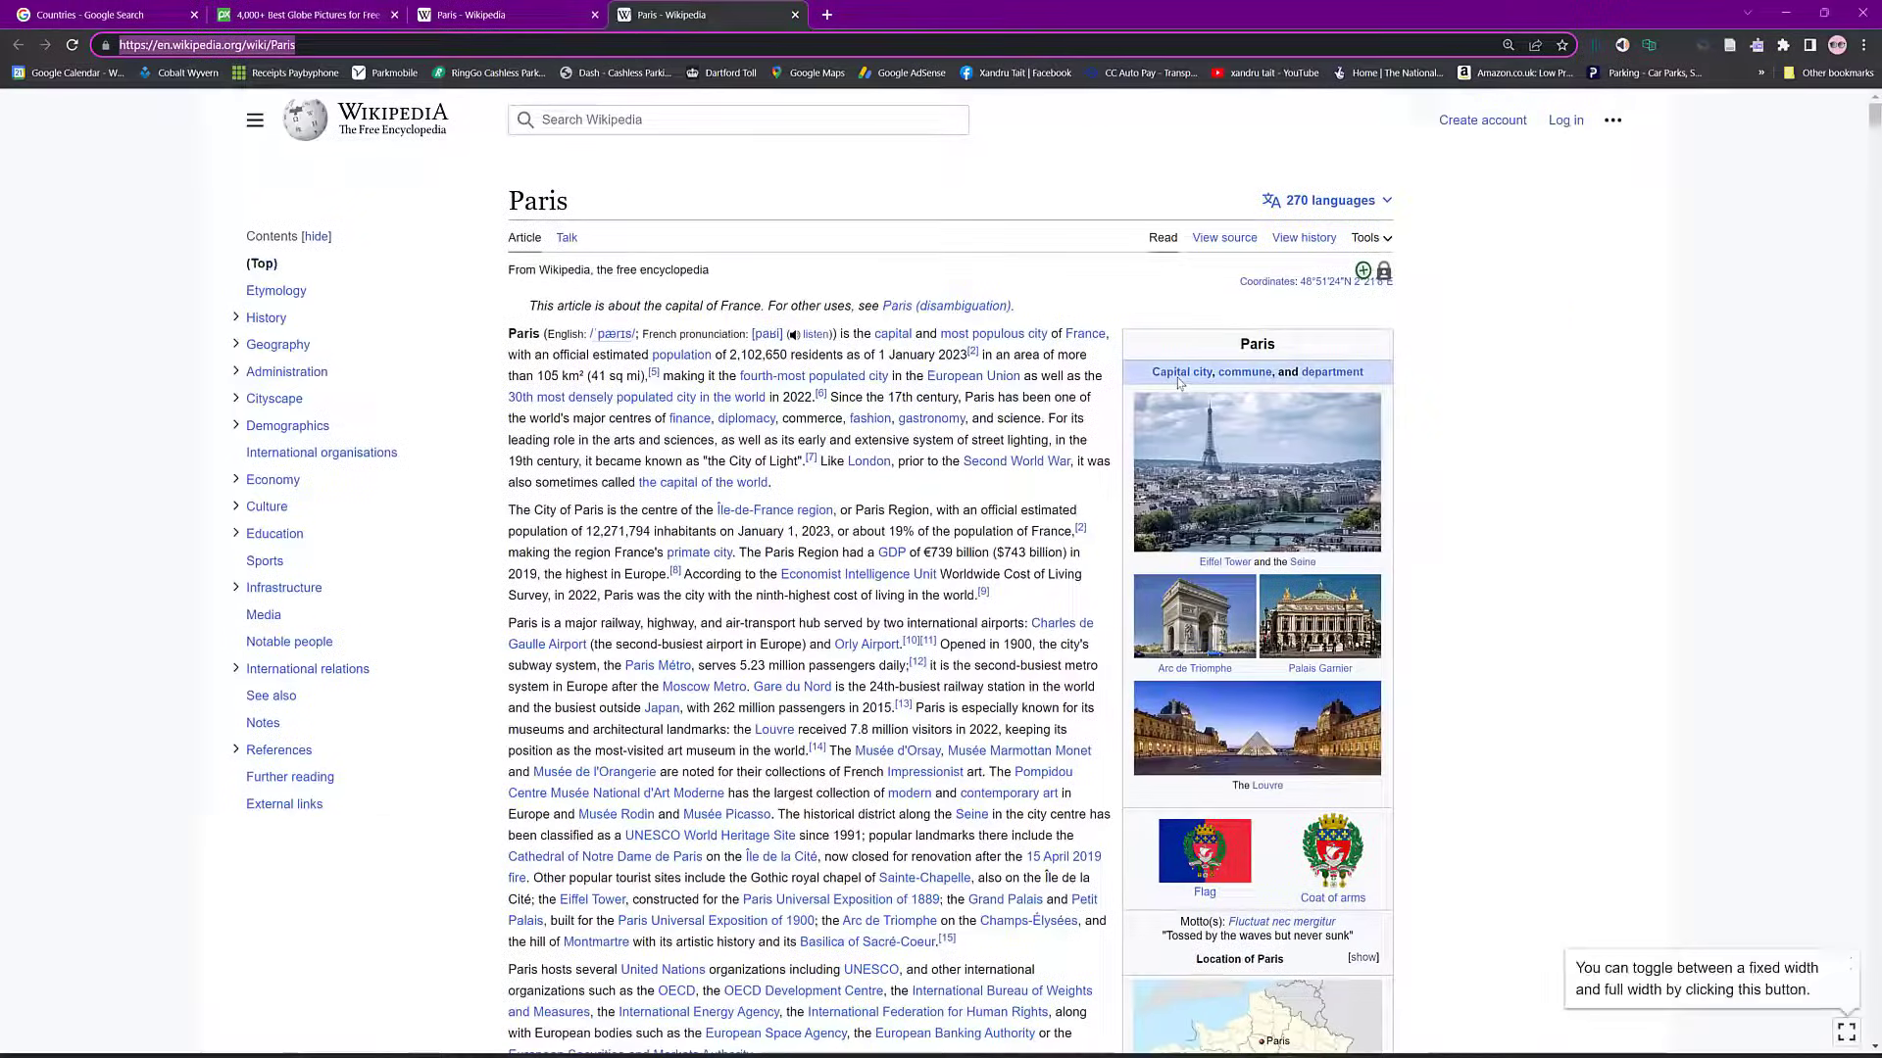
- Search 'paris' in a new Chrome tab and open the Paris tourist office official site
{"action": "left_click", "coordinate": [827, 15]}
{"action": "type", "text": "paris"}
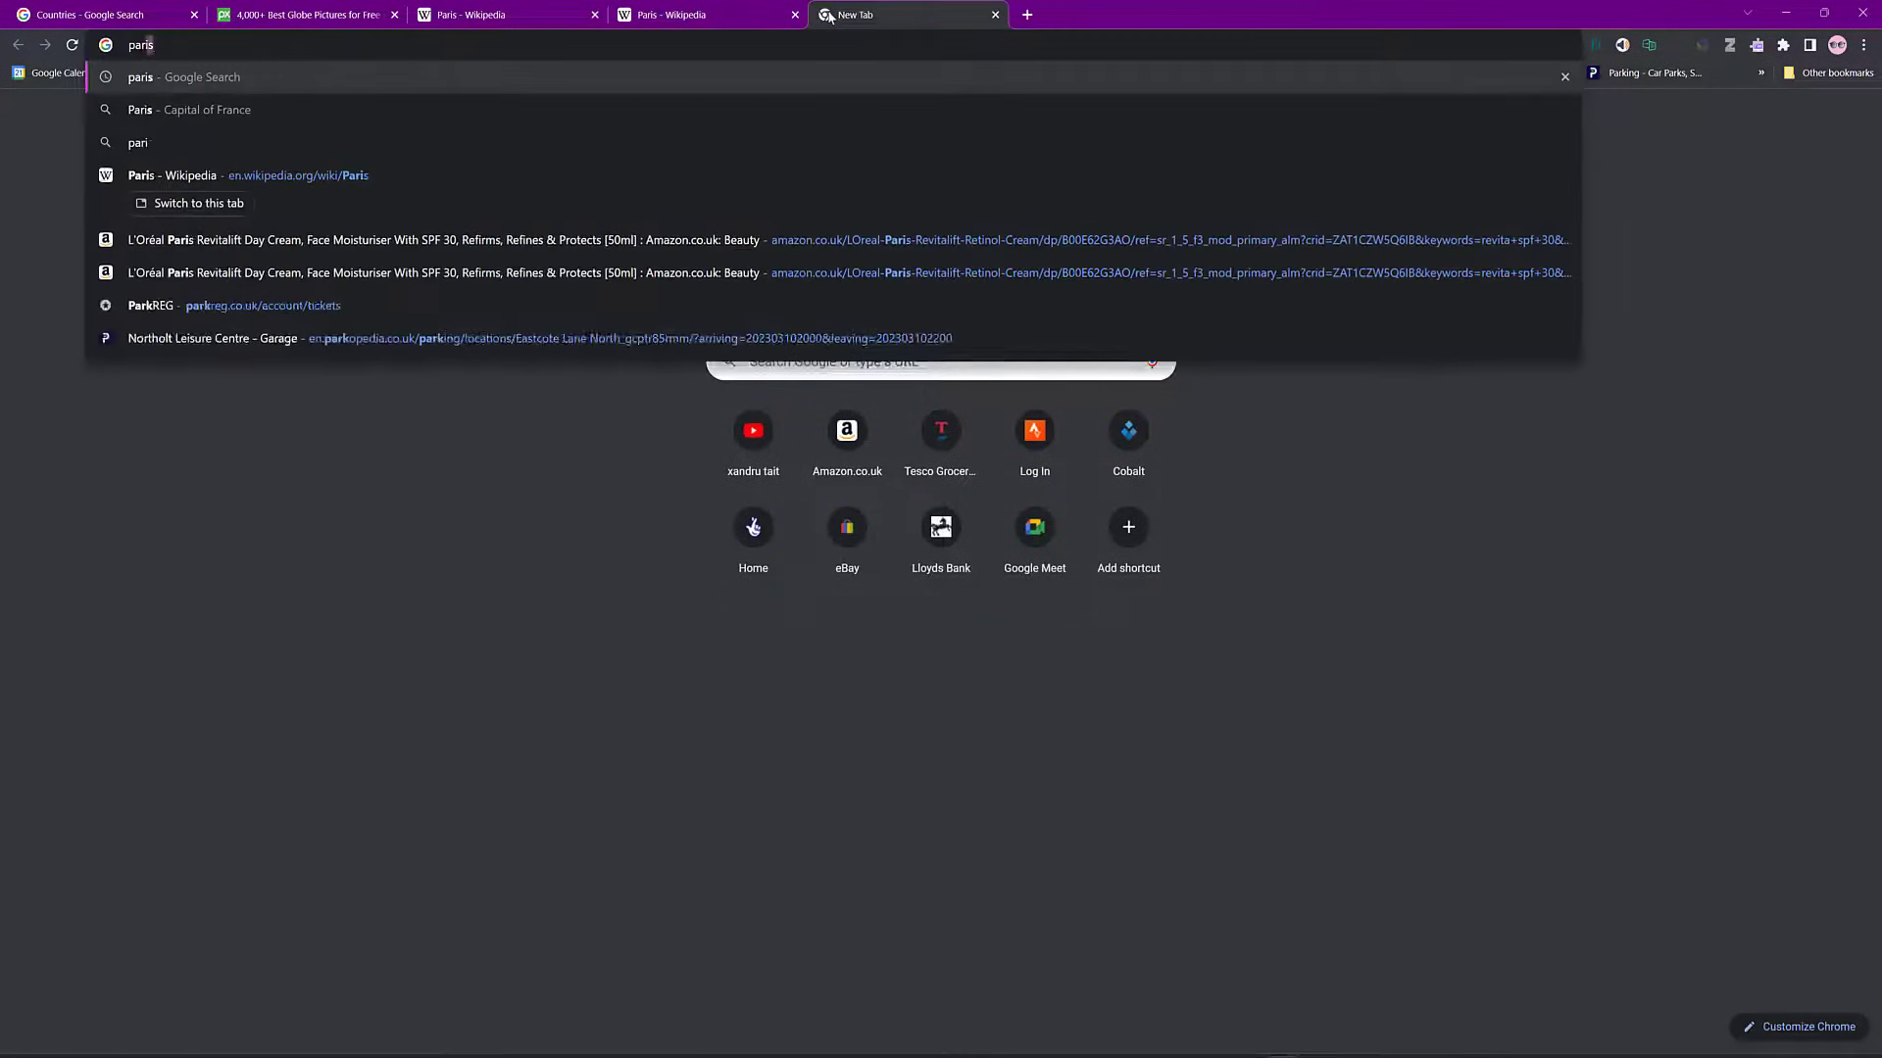
{"action": "key", "text": "Return"}
{"action": "scroll", "coordinate": [637, 155], "scroll_direction": "down", "scroll_amount": 15}
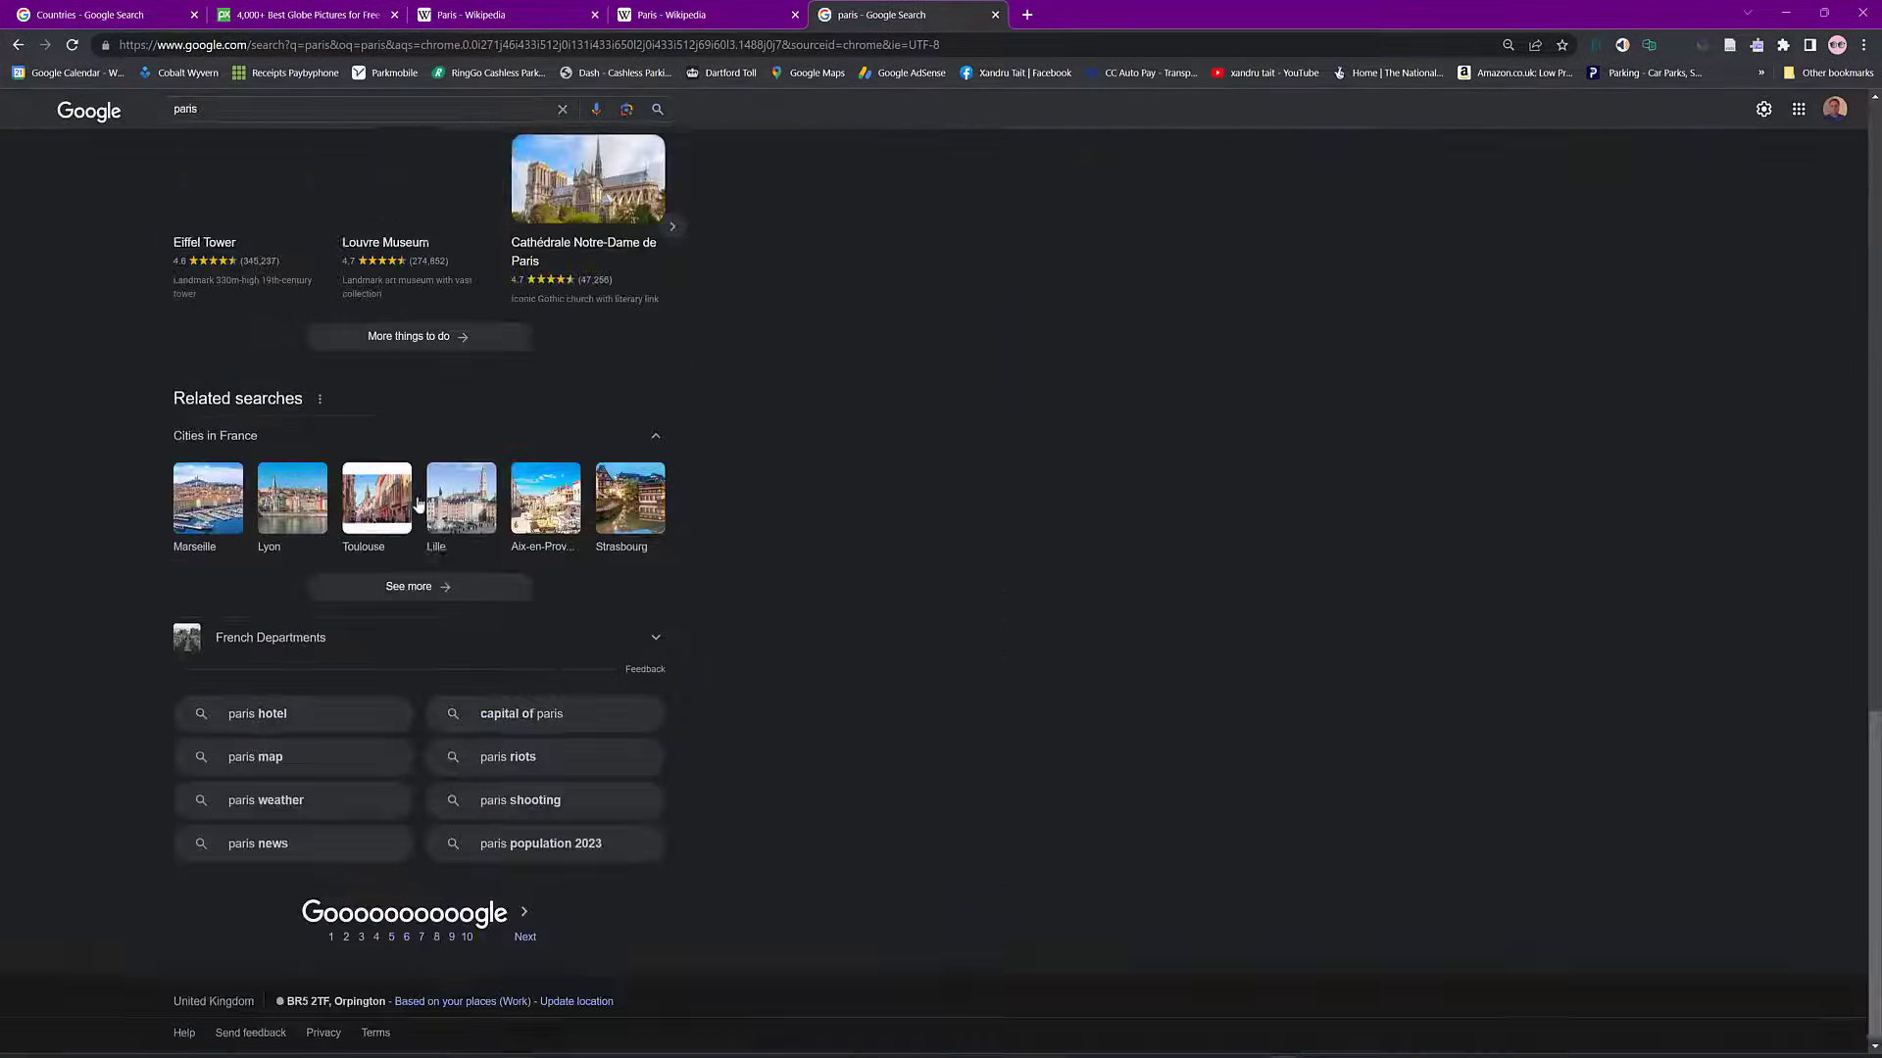
{"action": "scroll", "coordinate": [422, 547], "scroll_direction": "up", "scroll_amount": 15}
{"action": "left_click", "coordinate": [324, 684]}
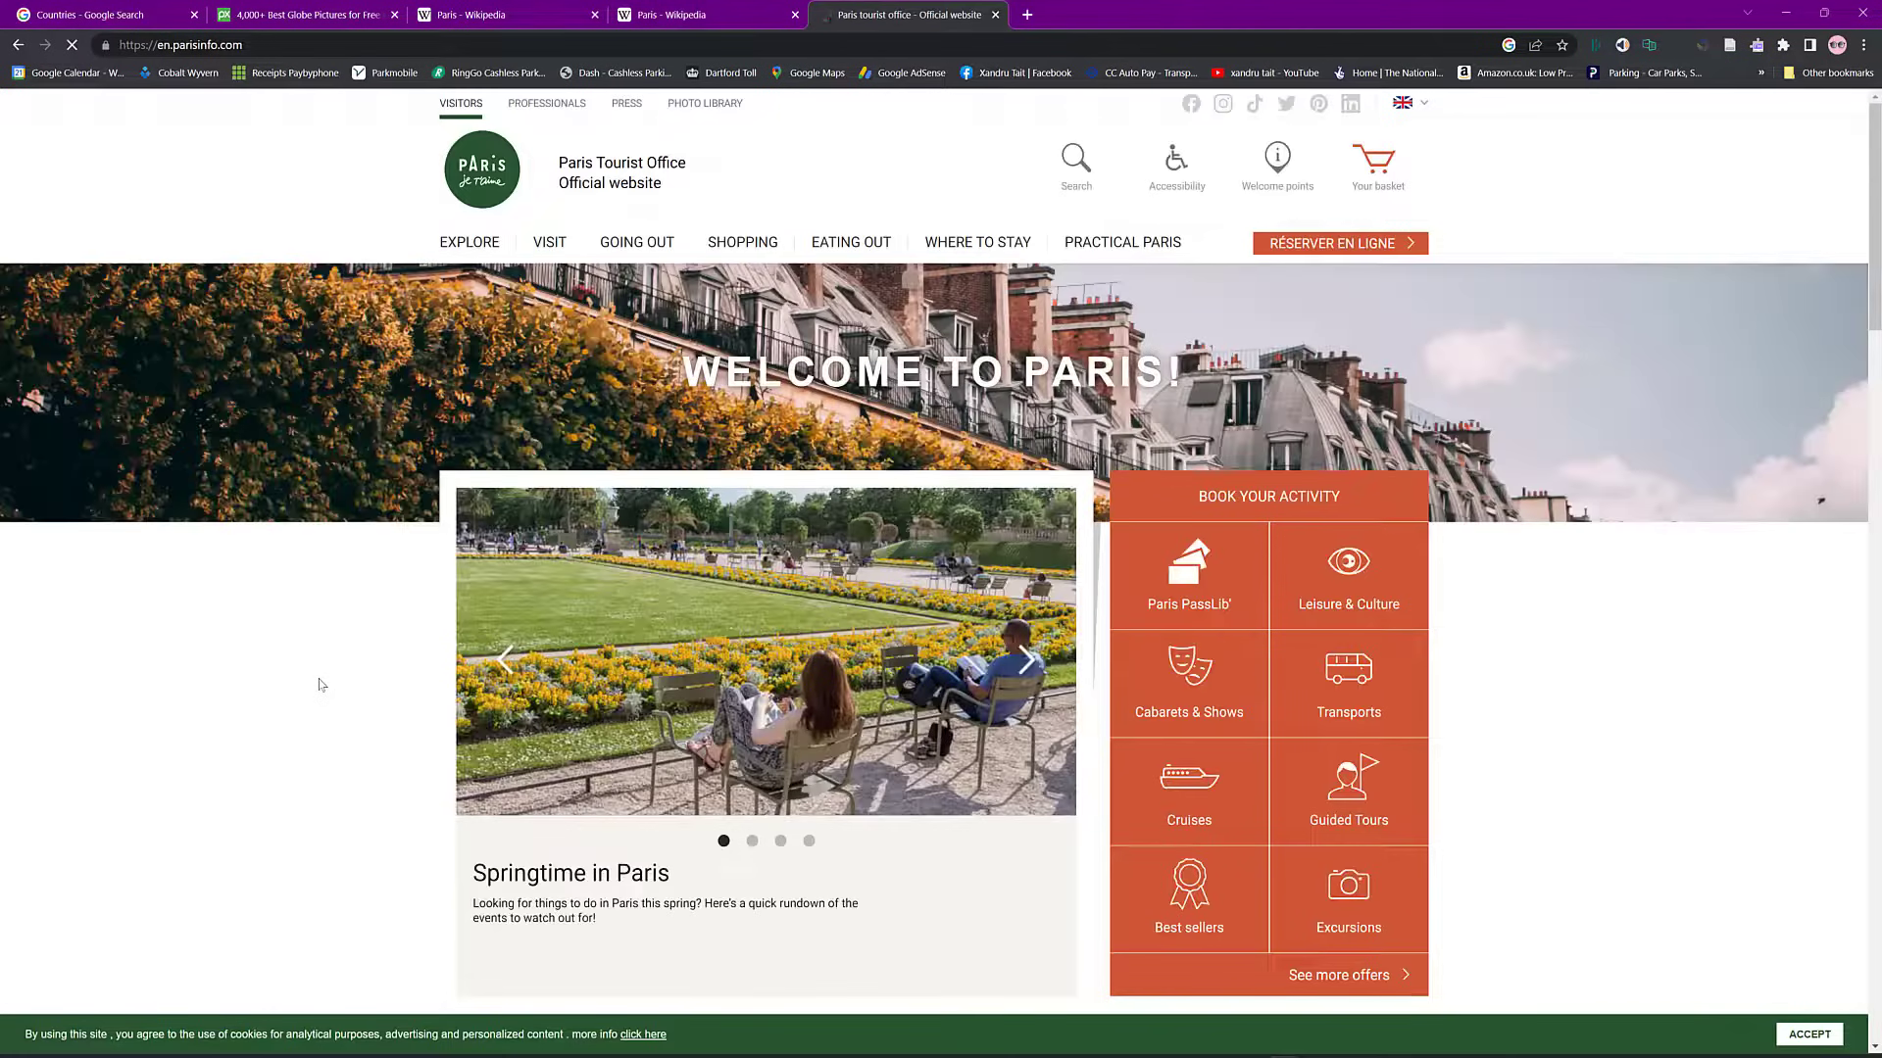
- Copy the en.parisinfo.com address and minimize Chrome
{"action": "left_click", "coordinate": [184, 45]}
{"action": "right_click", "coordinate": [184, 47]}
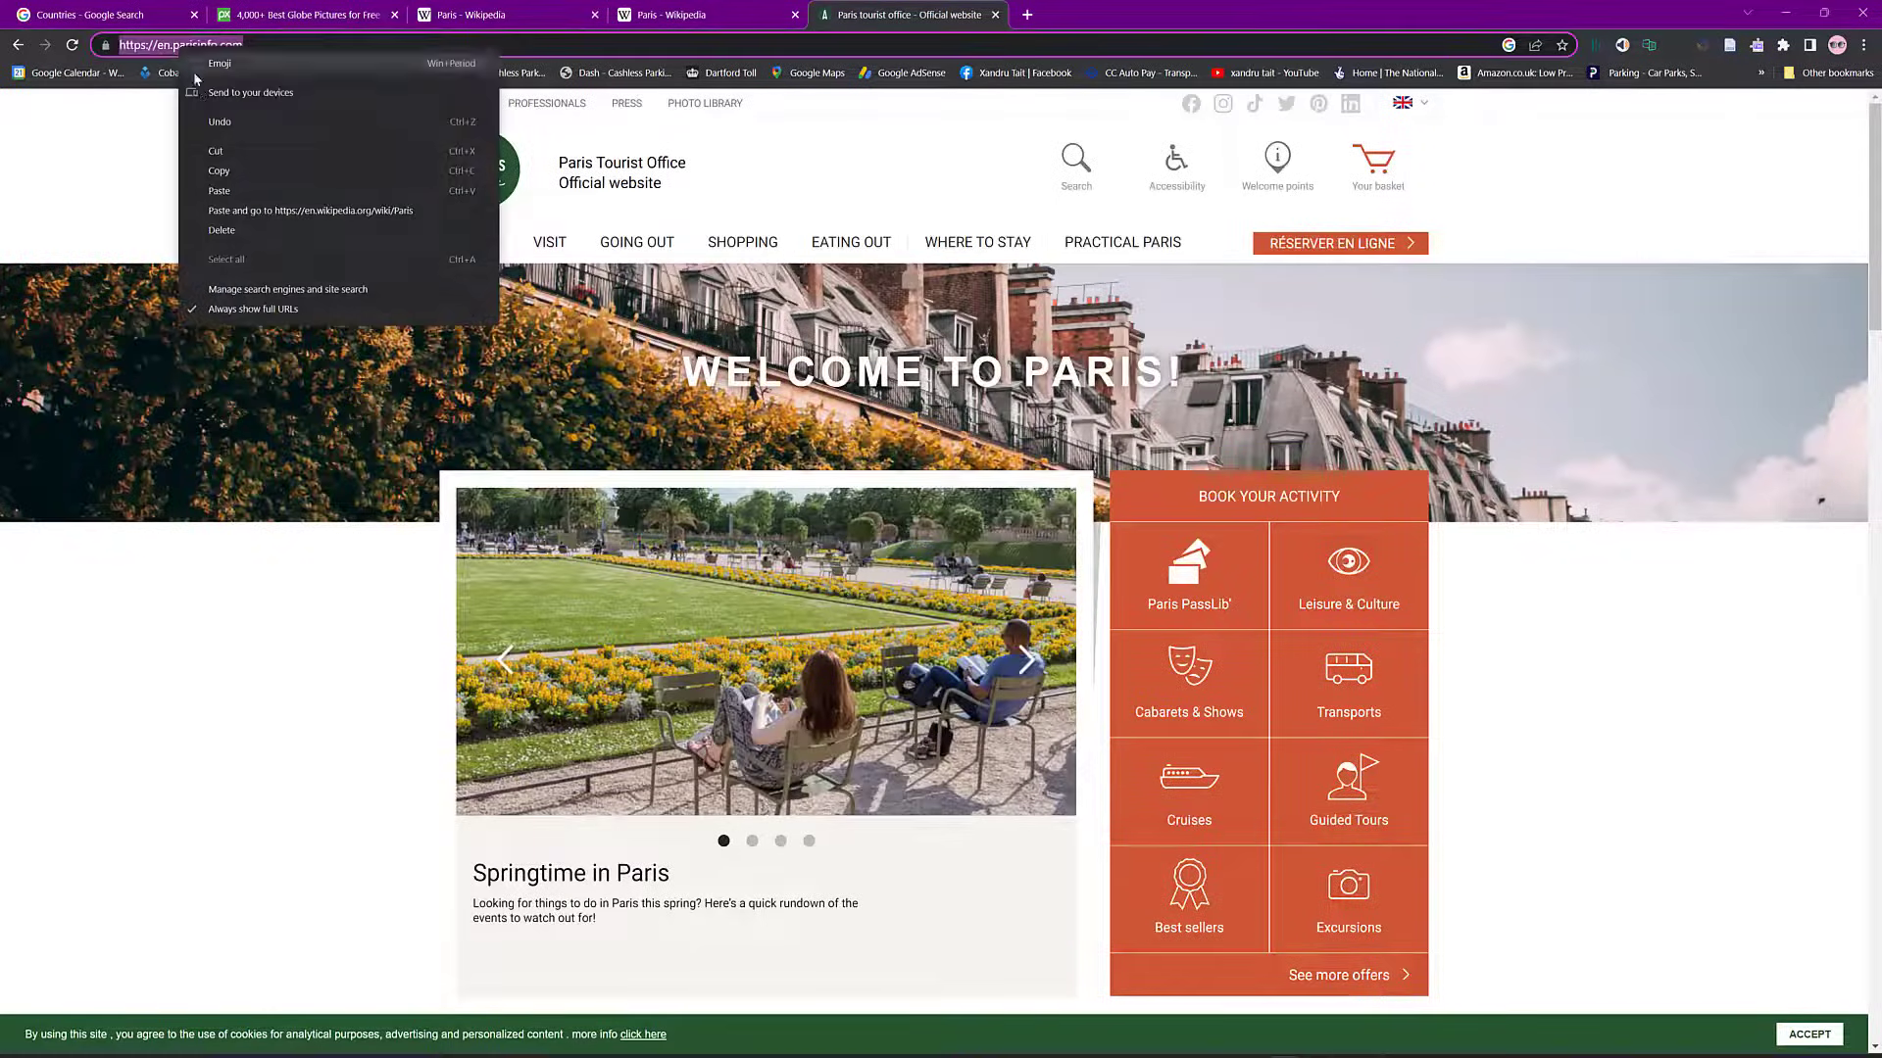
{"action": "left_click", "coordinate": [219, 171]}
{"action": "left_click", "coordinate": [1785, 13]}
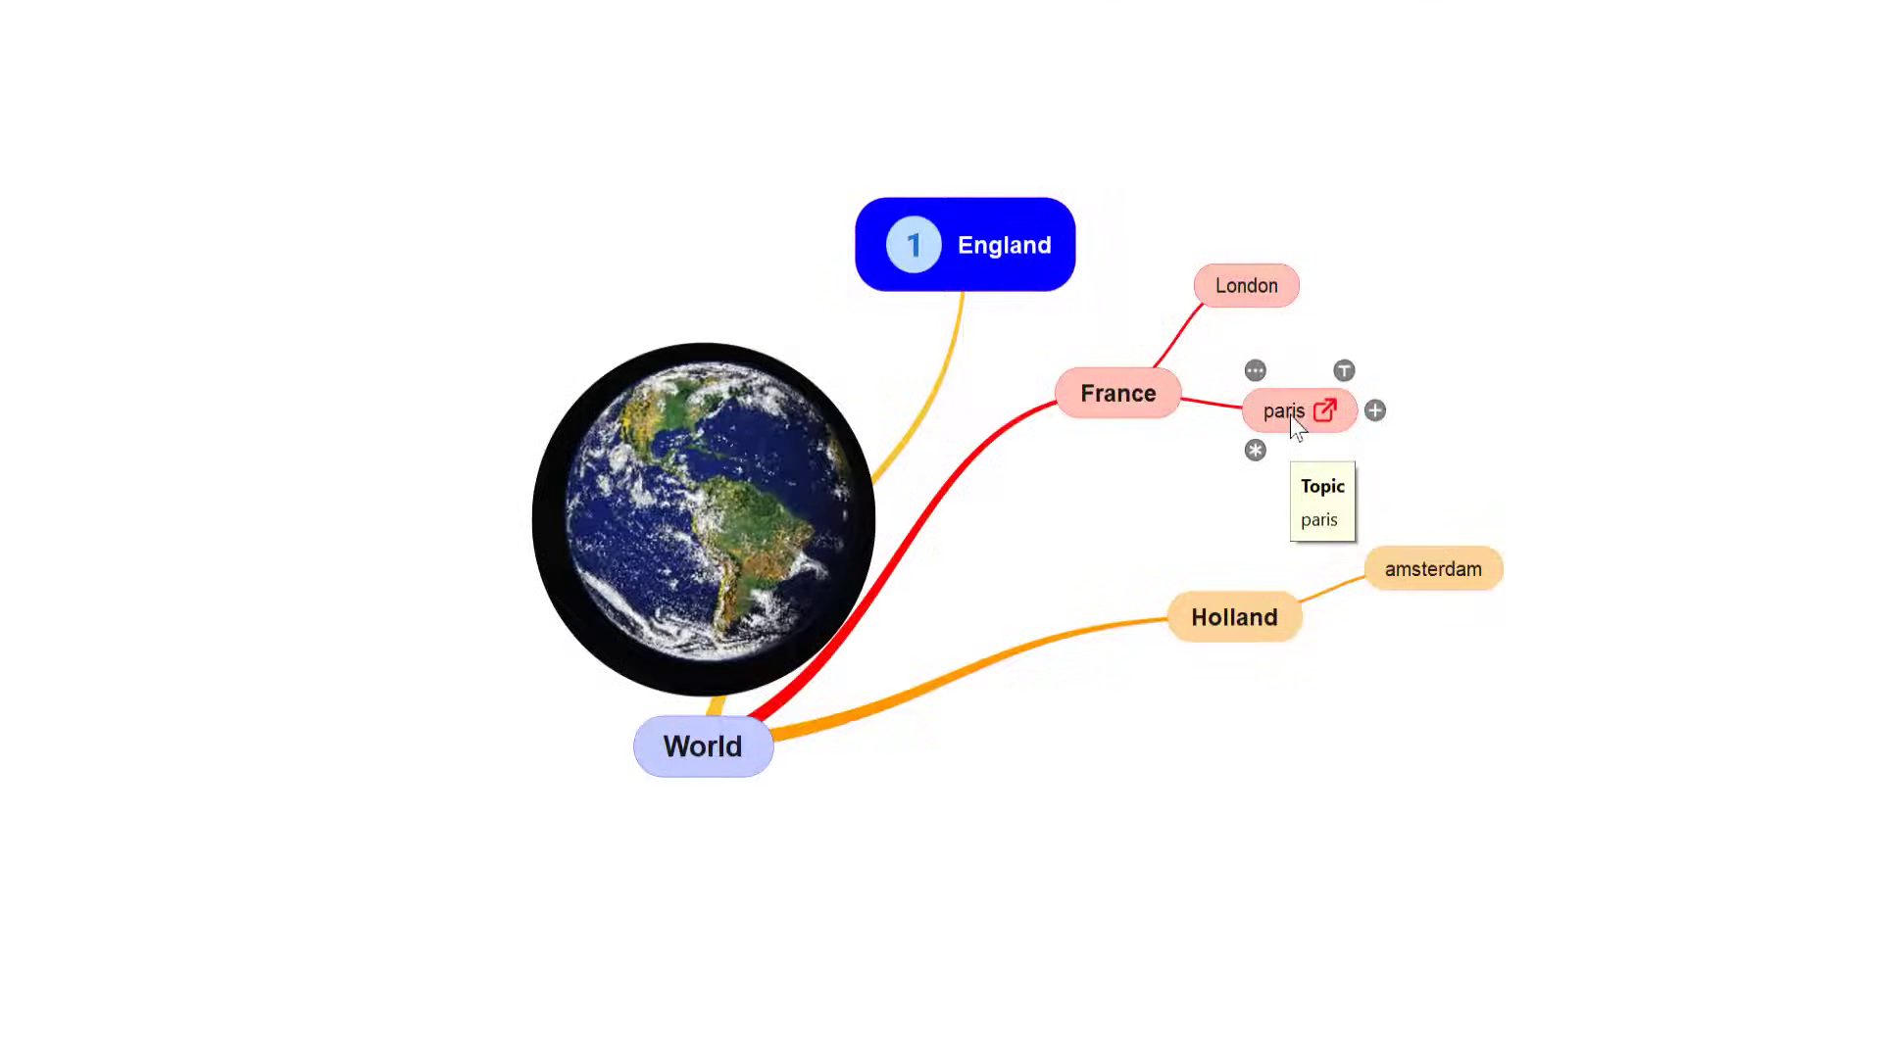
- Add a child topic 'Tourist Board' under paris
{"action": "left_click", "coordinate": [1375, 410]}
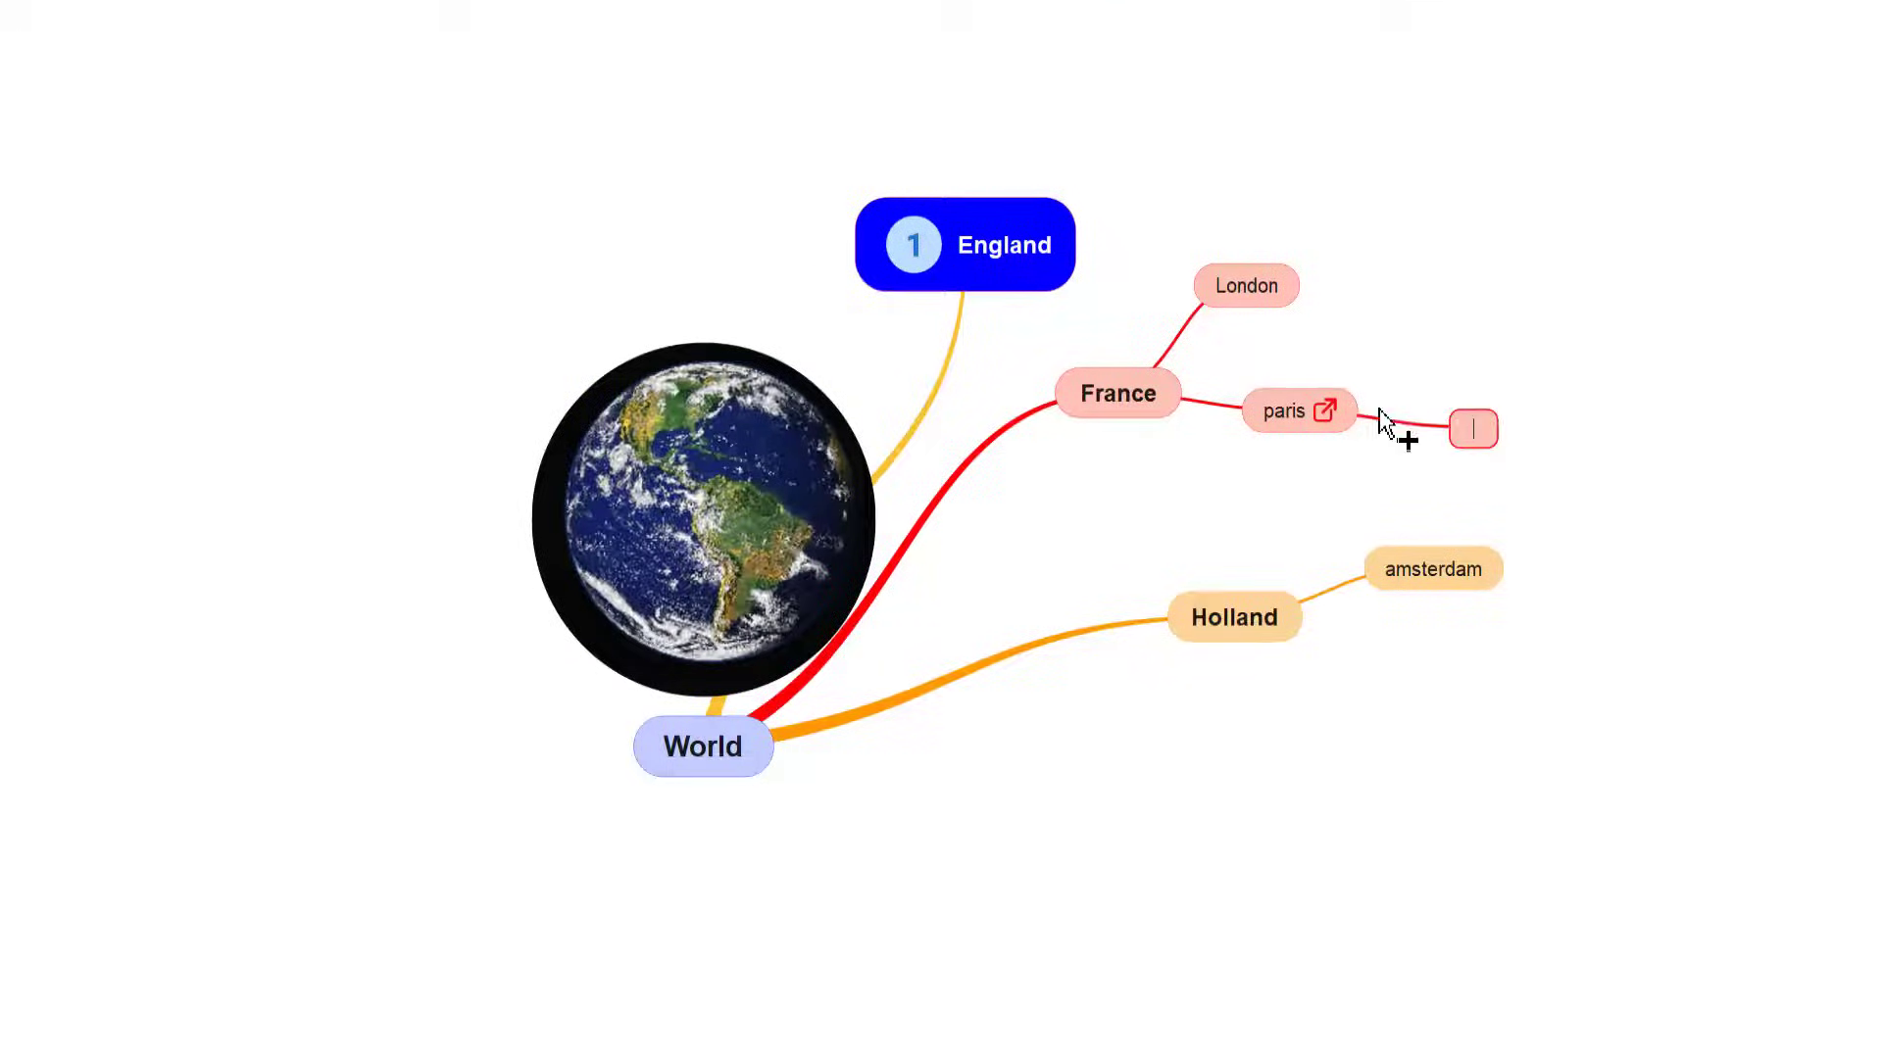
{"action": "left_click", "coordinate": [1477, 423]}
{"action": "type", "text": "Tourist "}
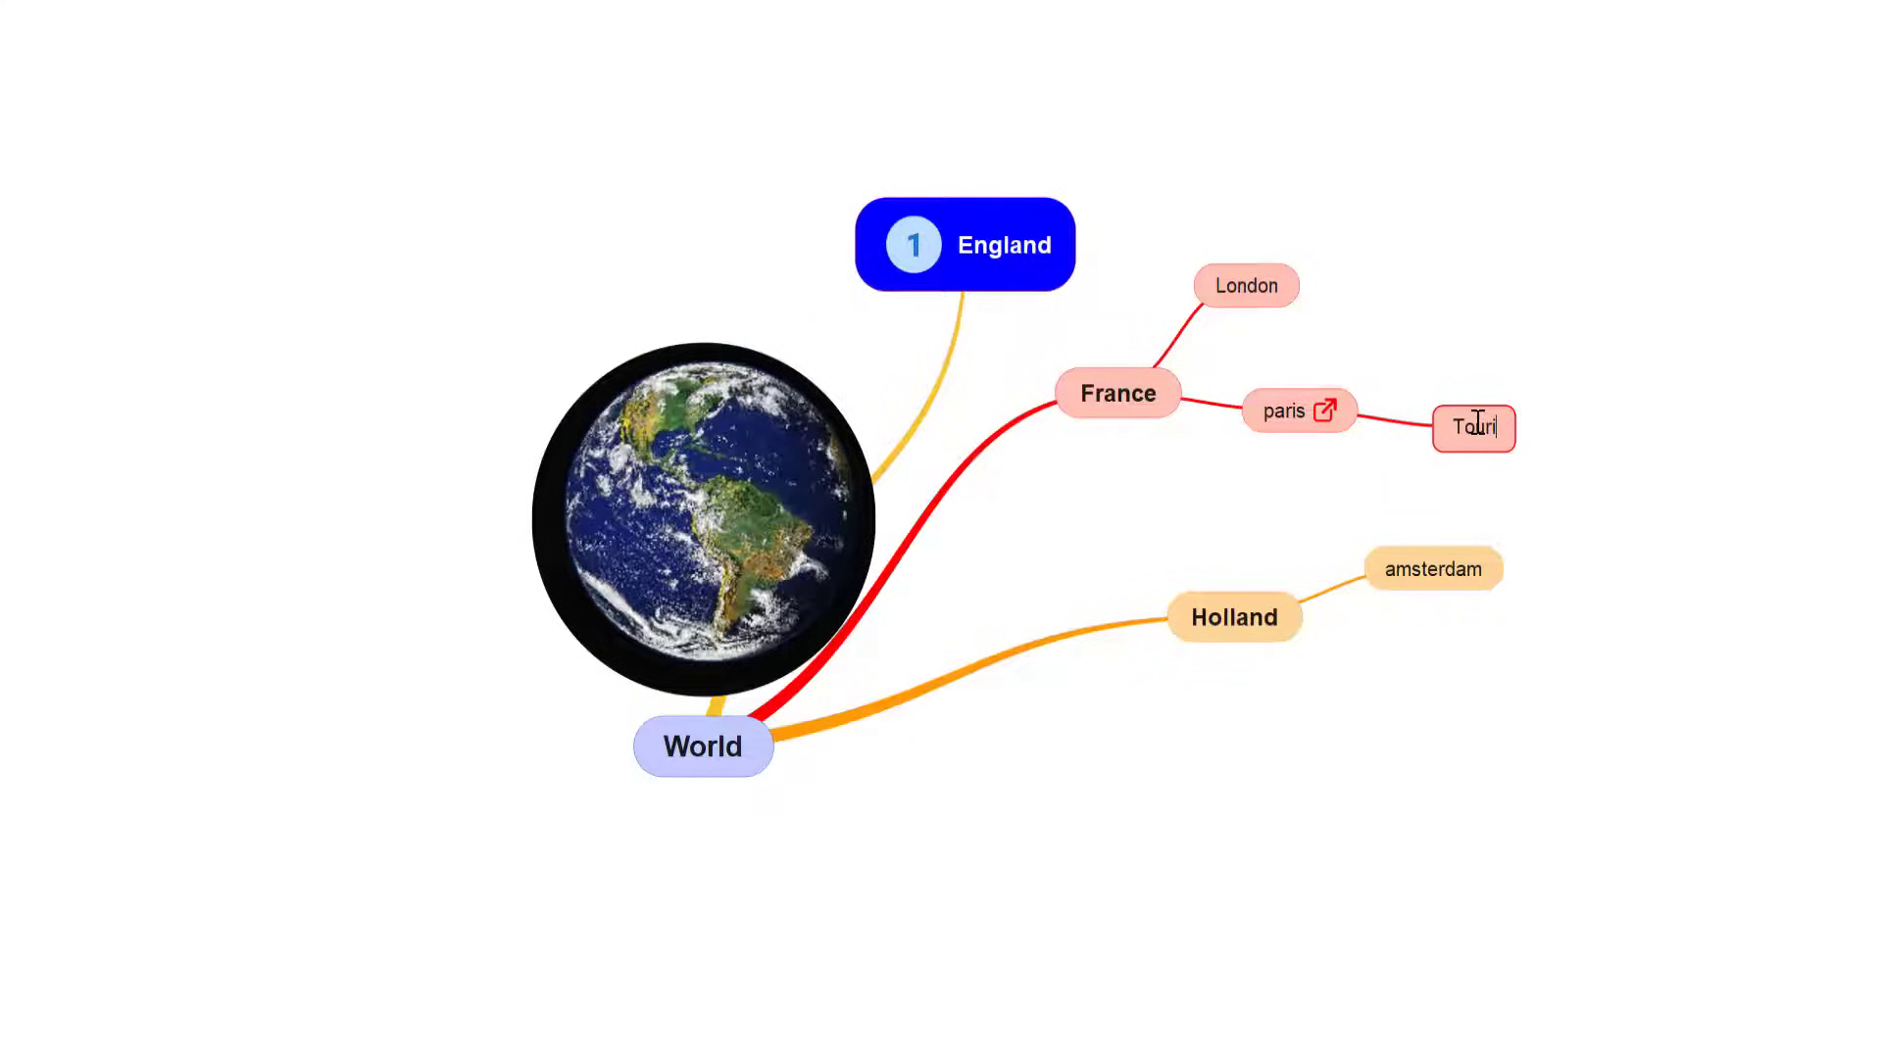
{"action": "type", "text": "Board"}
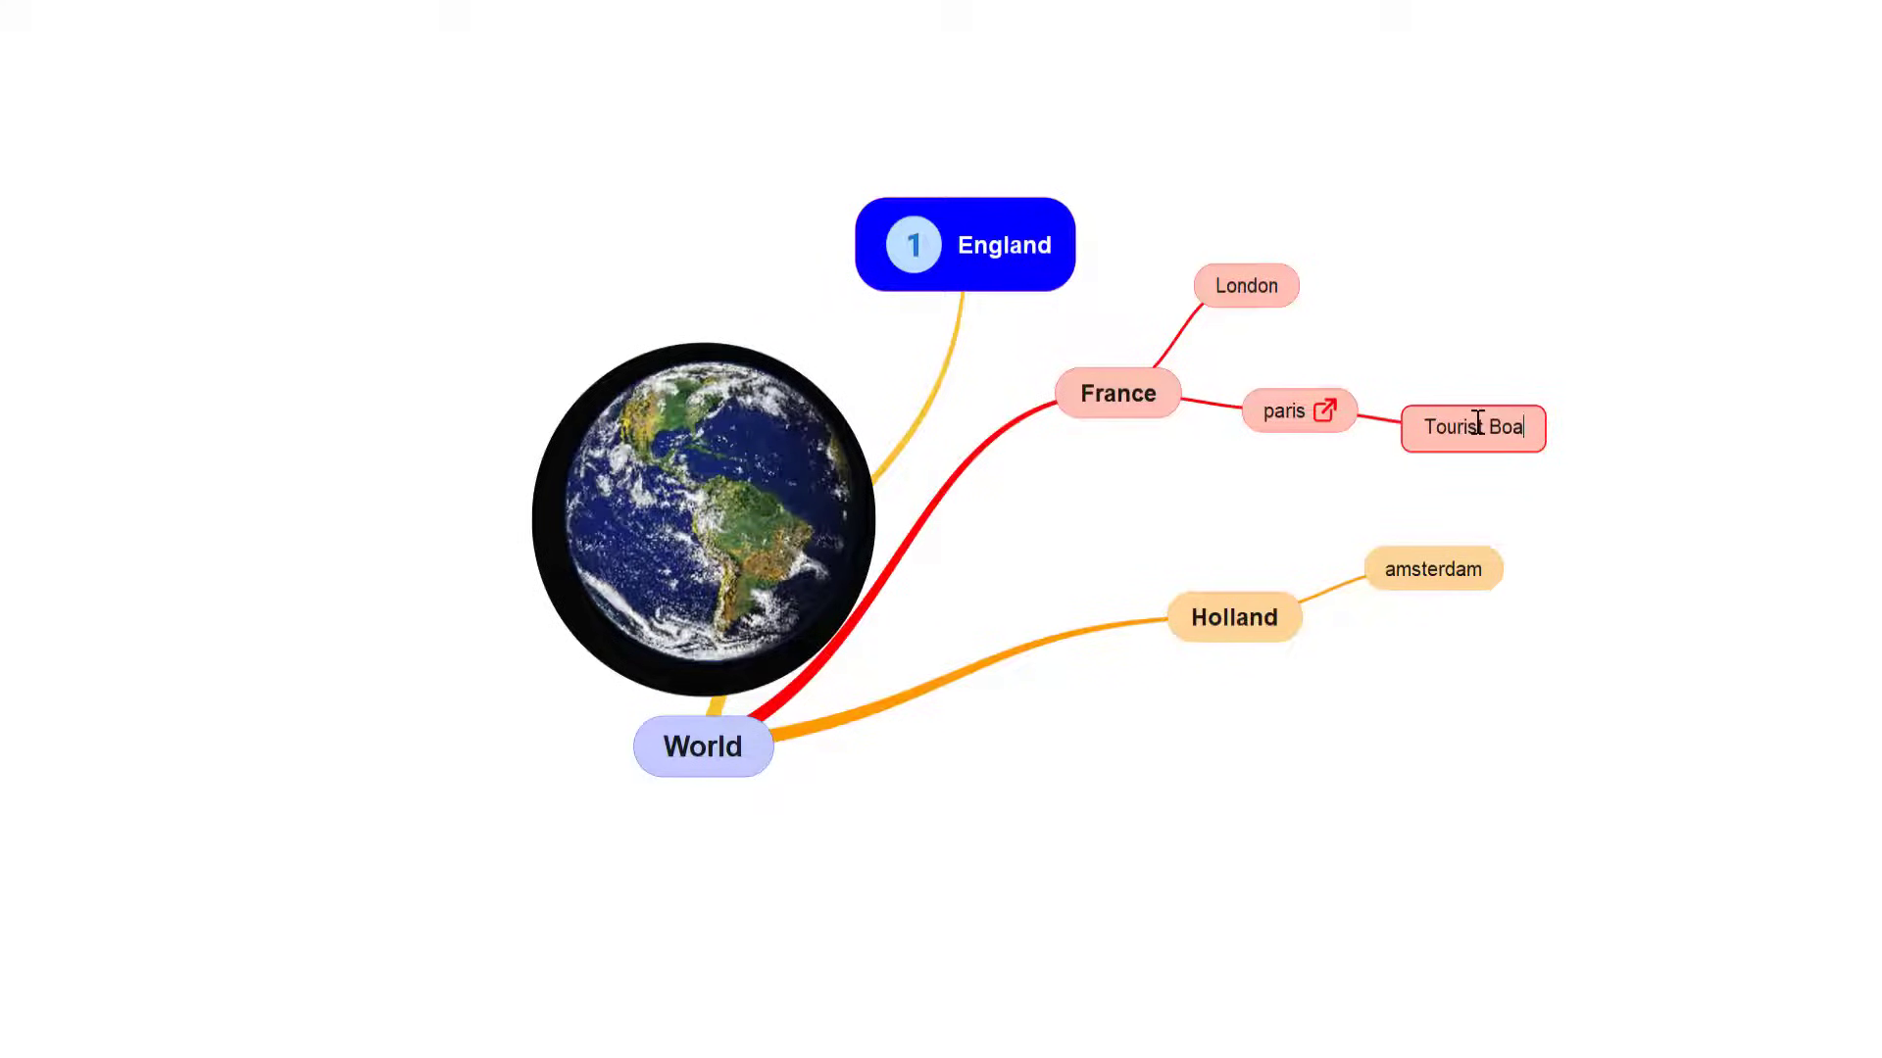
{"action": "key", "text": "Return"}
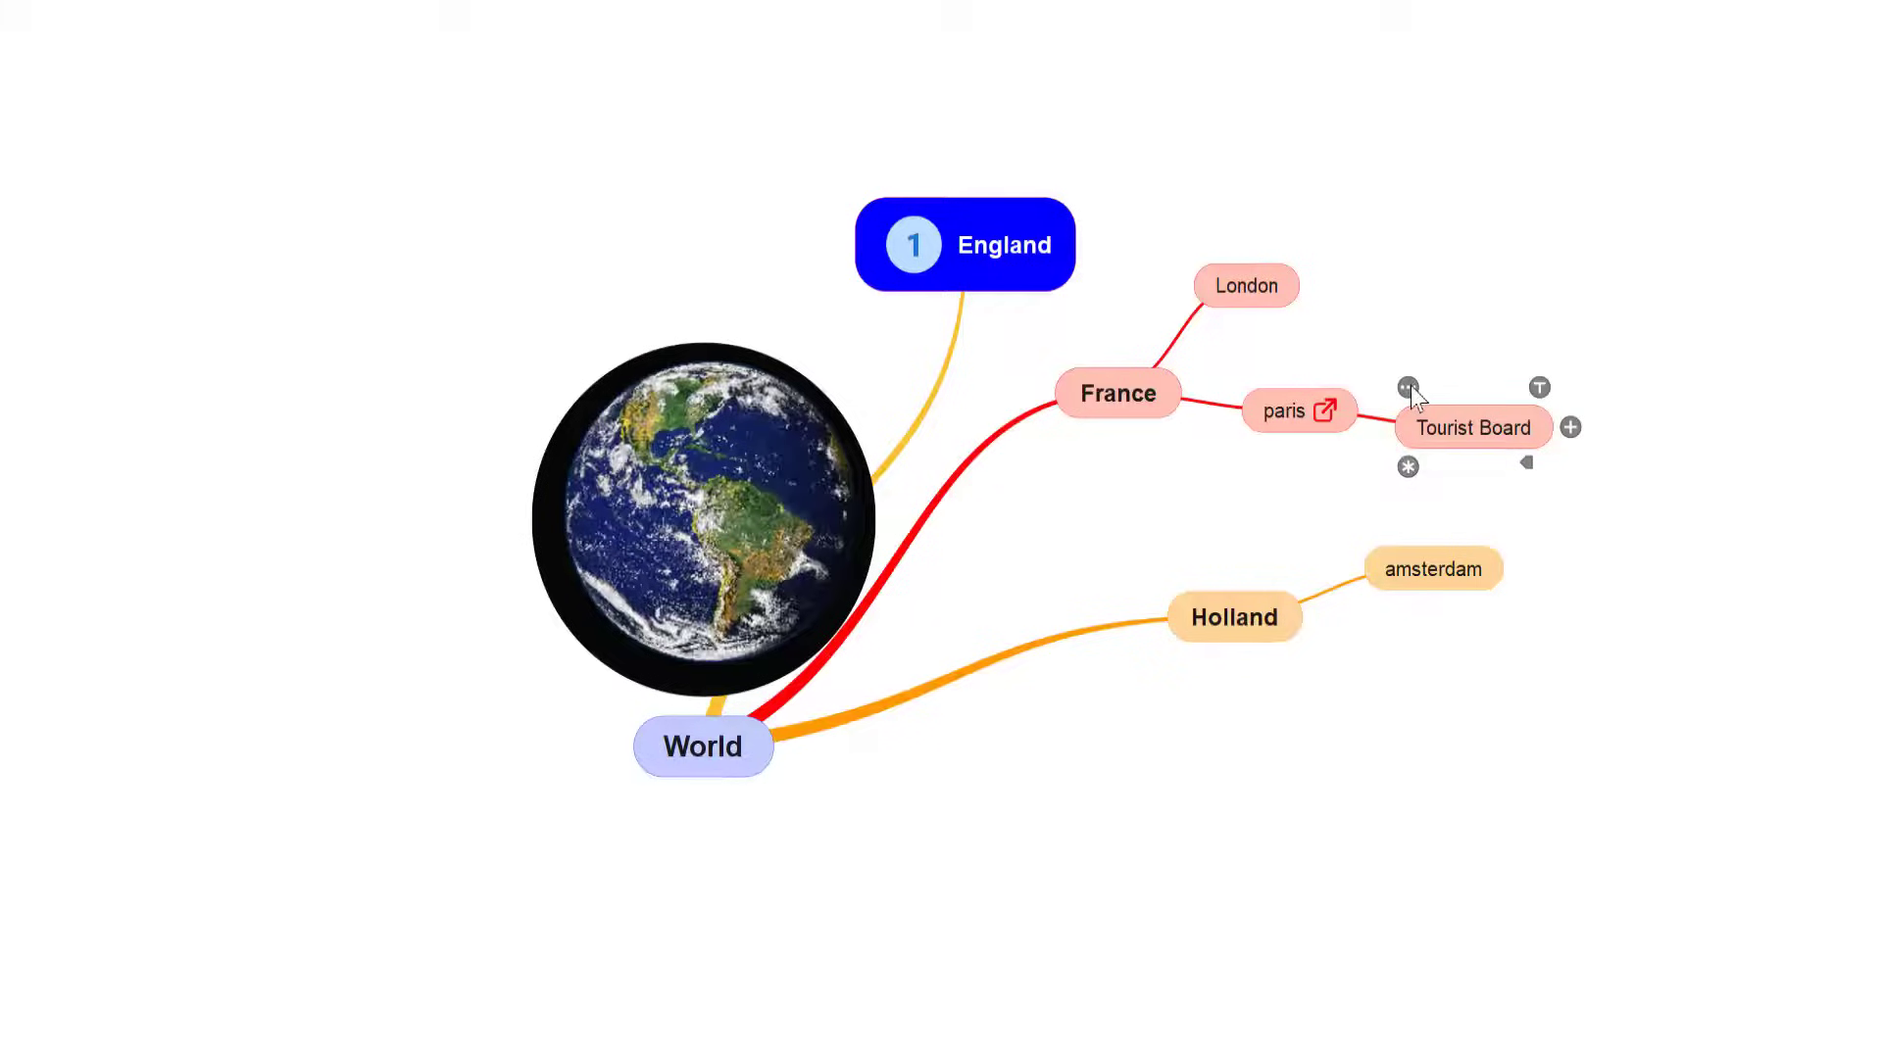
- Link Tourist Board to the copied tourist office web address
{"action": "left_click", "coordinate": [1409, 387]}
{"action": "left_click", "coordinate": [1372, 375]}
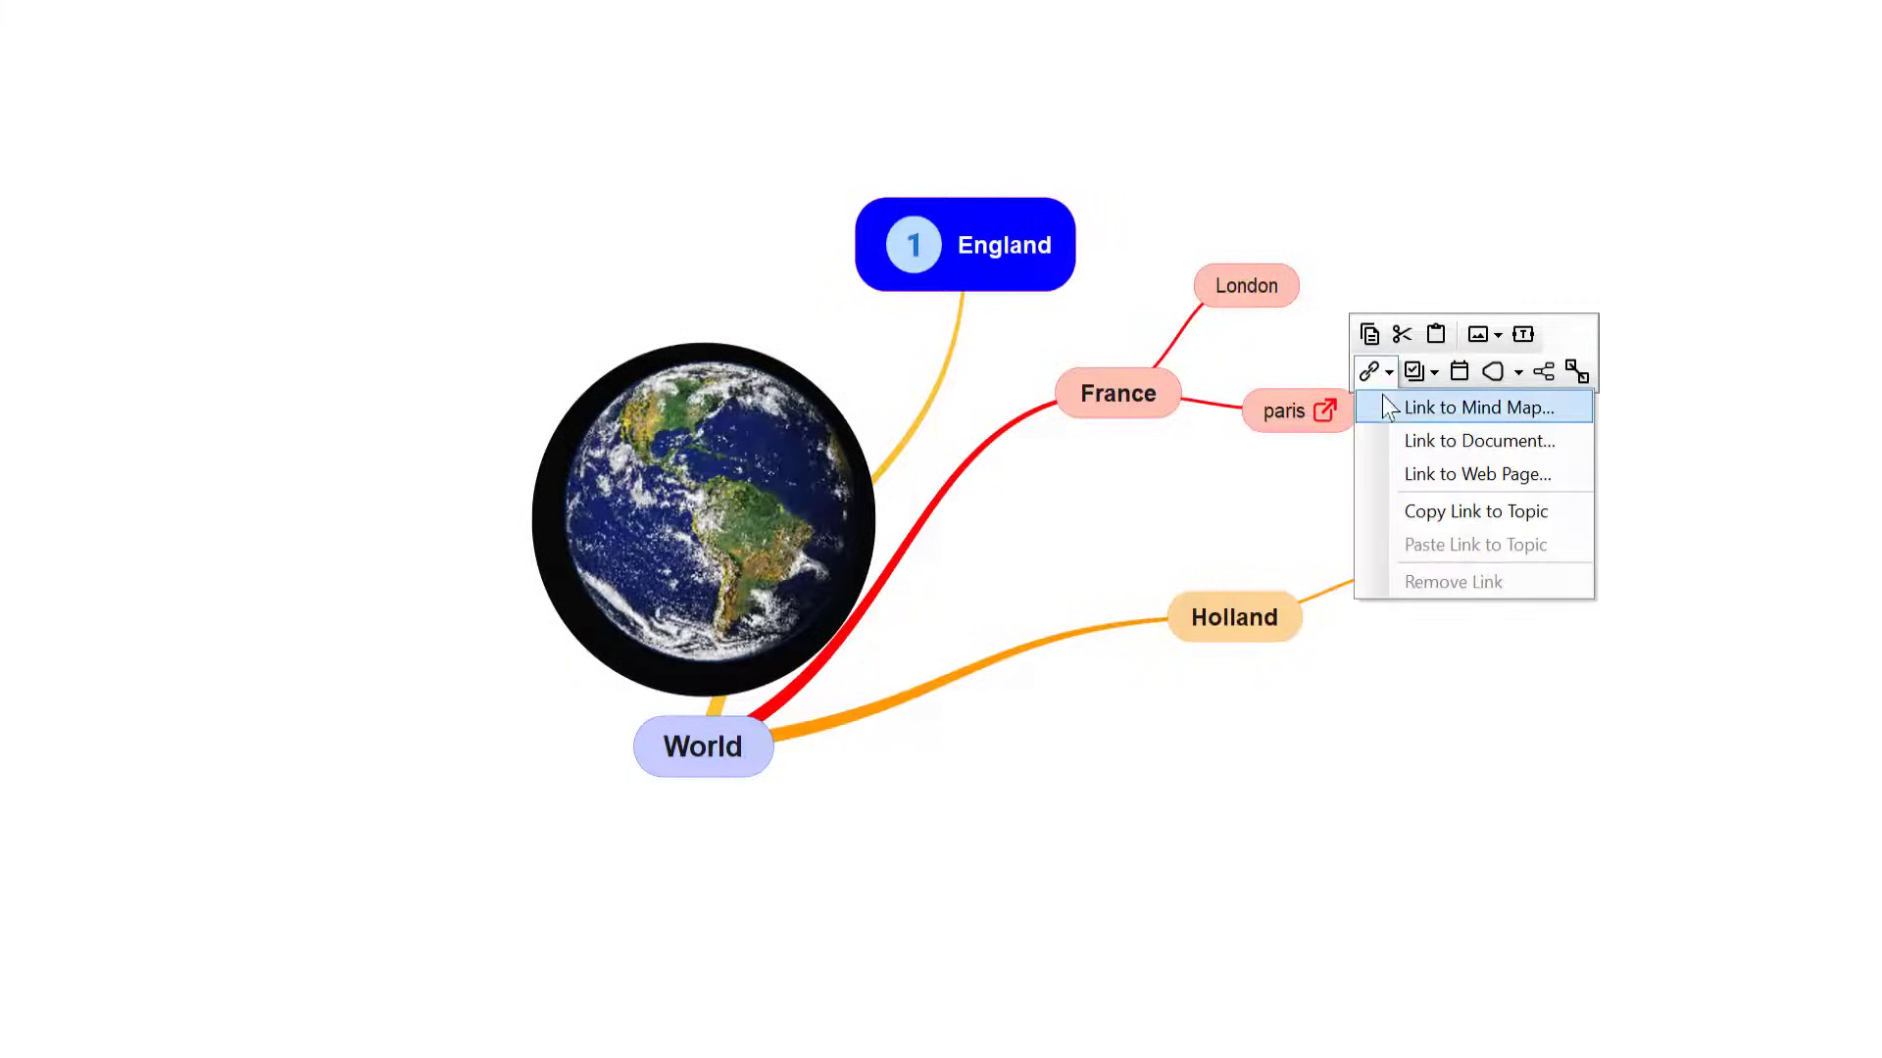
{"action": "left_click", "coordinate": [1411, 477]}
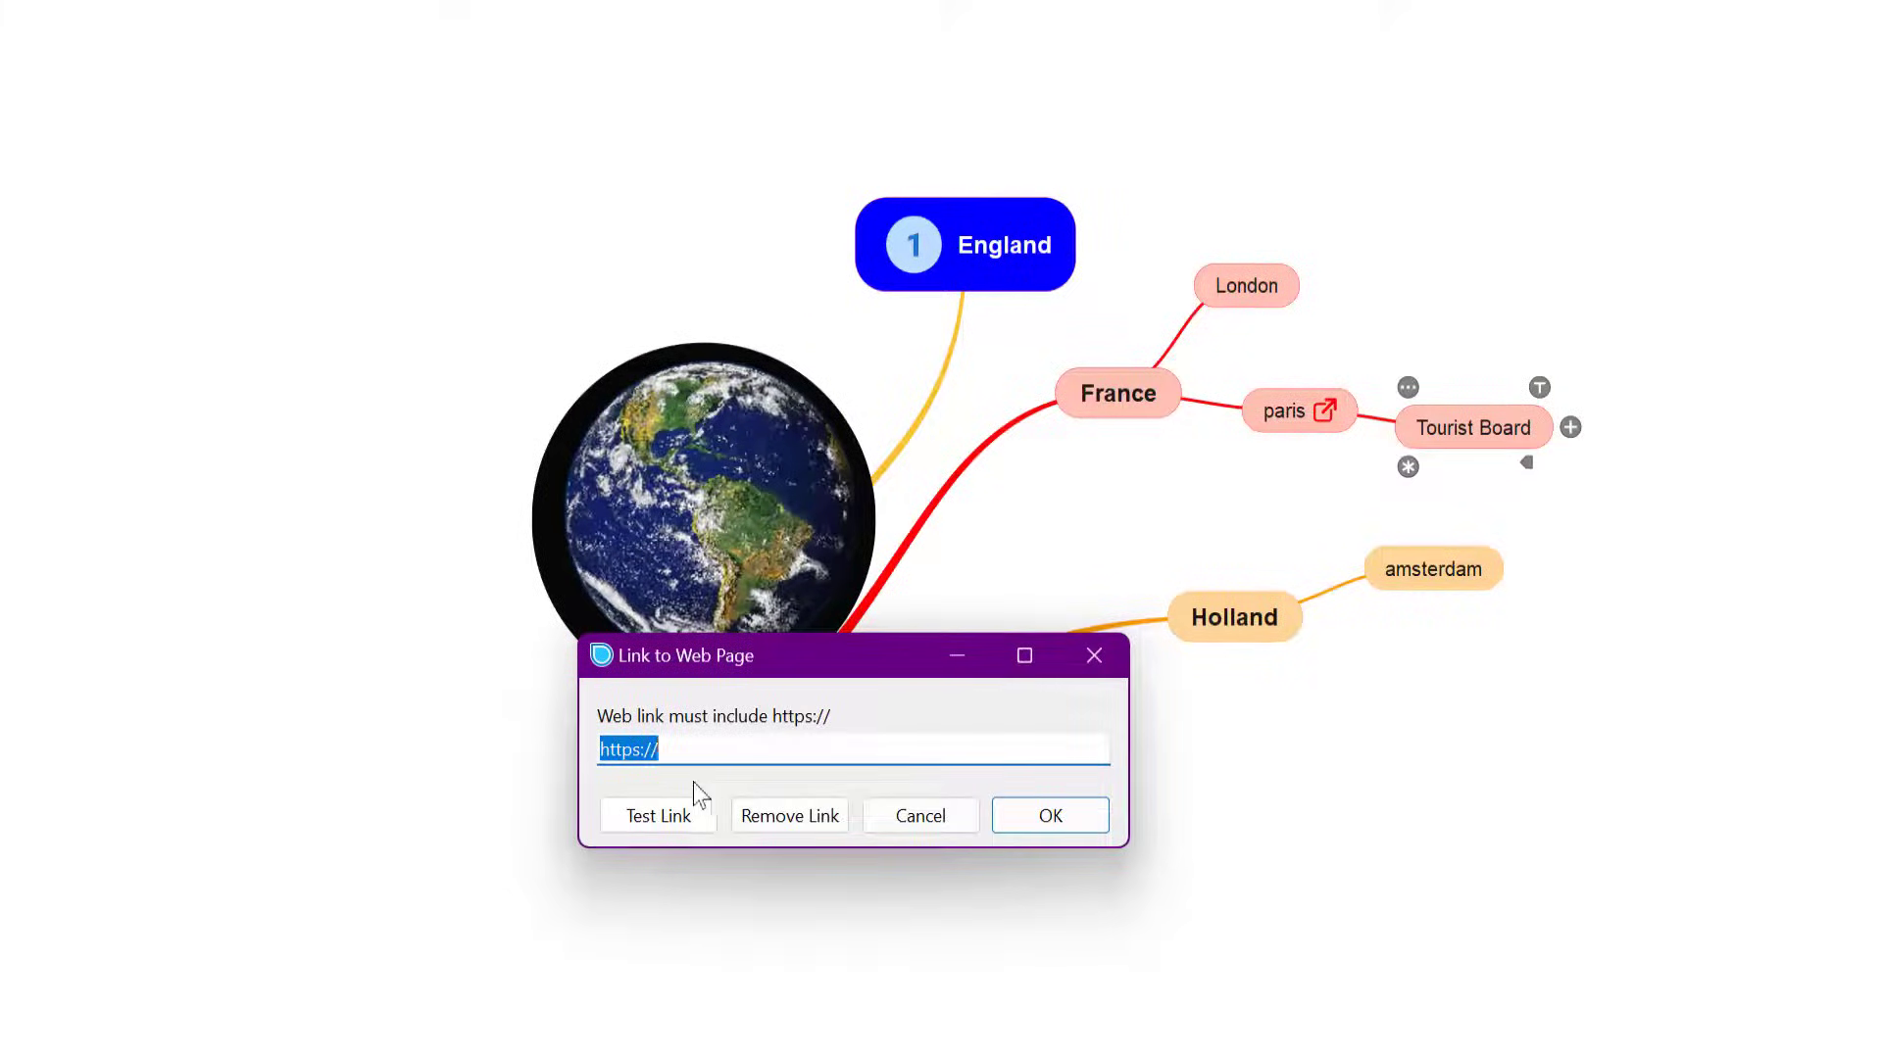
{"action": "type", "text": "https://en.parisinfo.com/"}
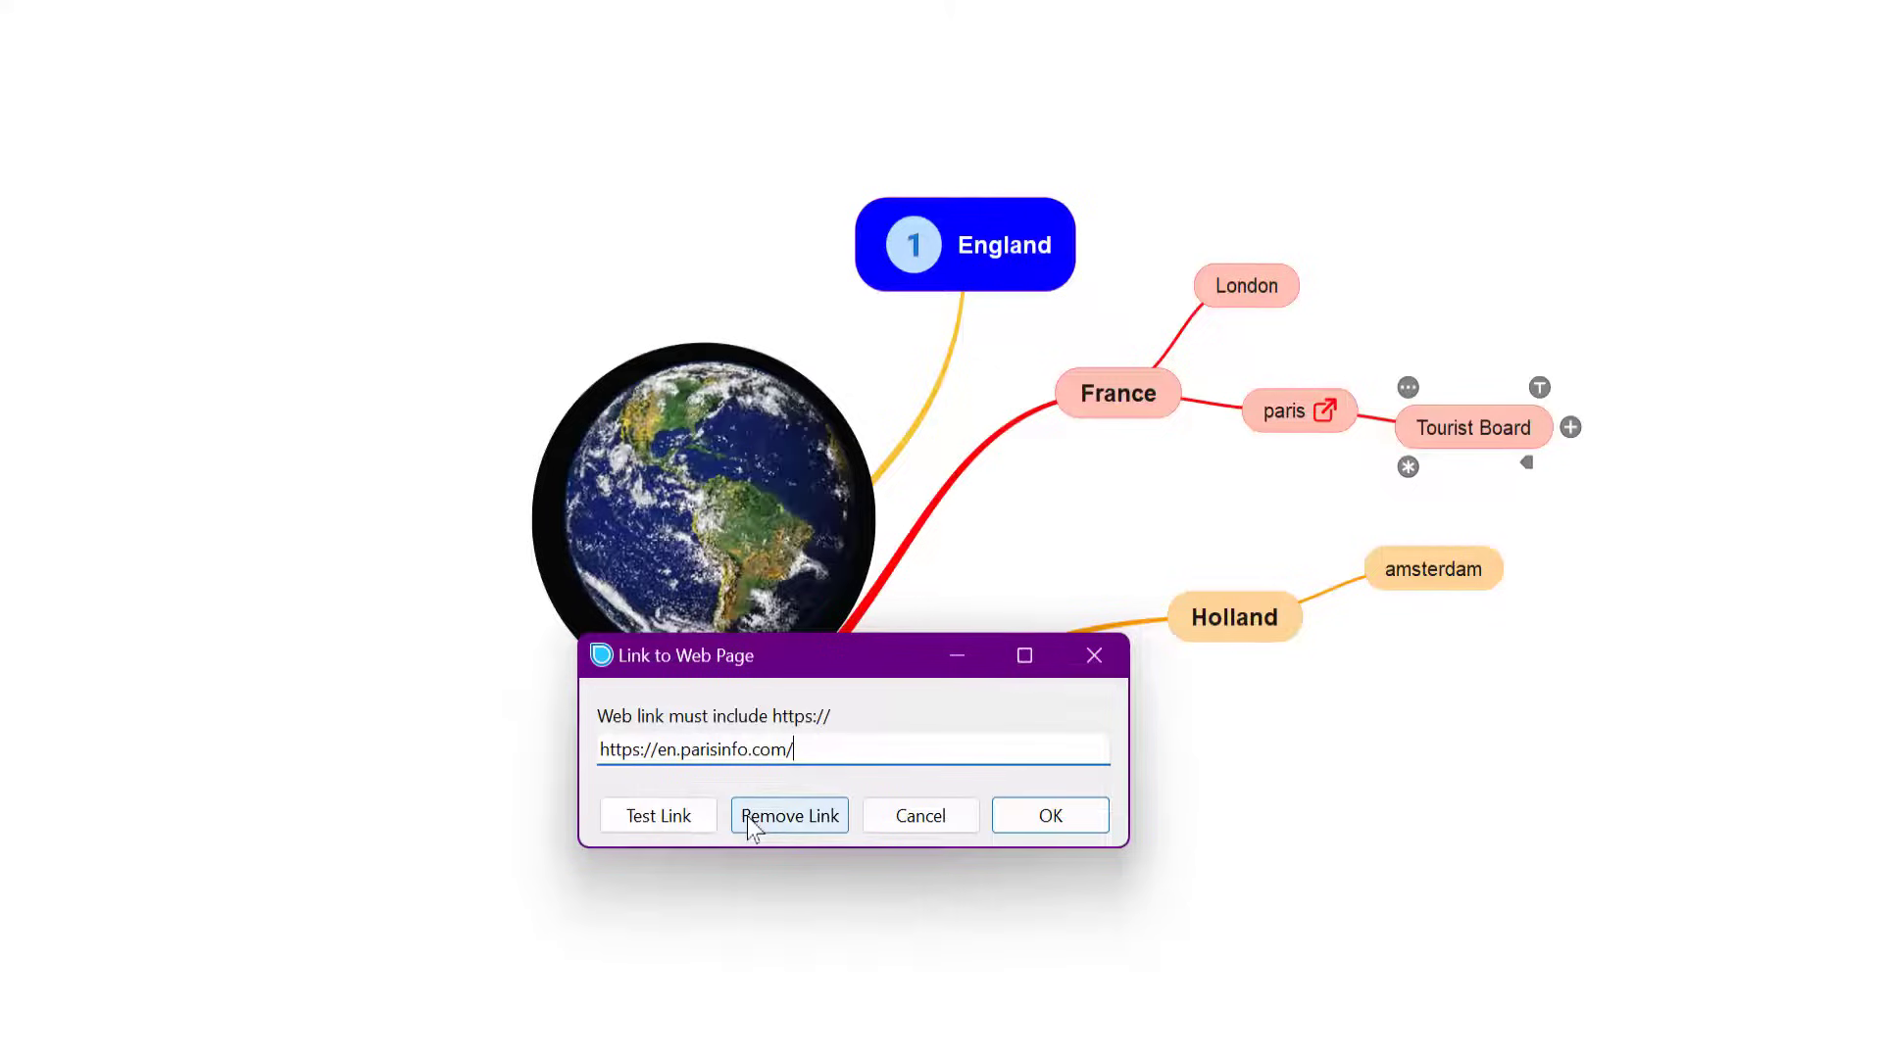
{"action": "left_click", "coordinate": [1048, 826]}
- Move Tourist Board above-right of paris, review its link options, then select paris
{"action": "left_click_drag", "start_coordinate": [1467, 431], "coordinate": [1536, 231]}
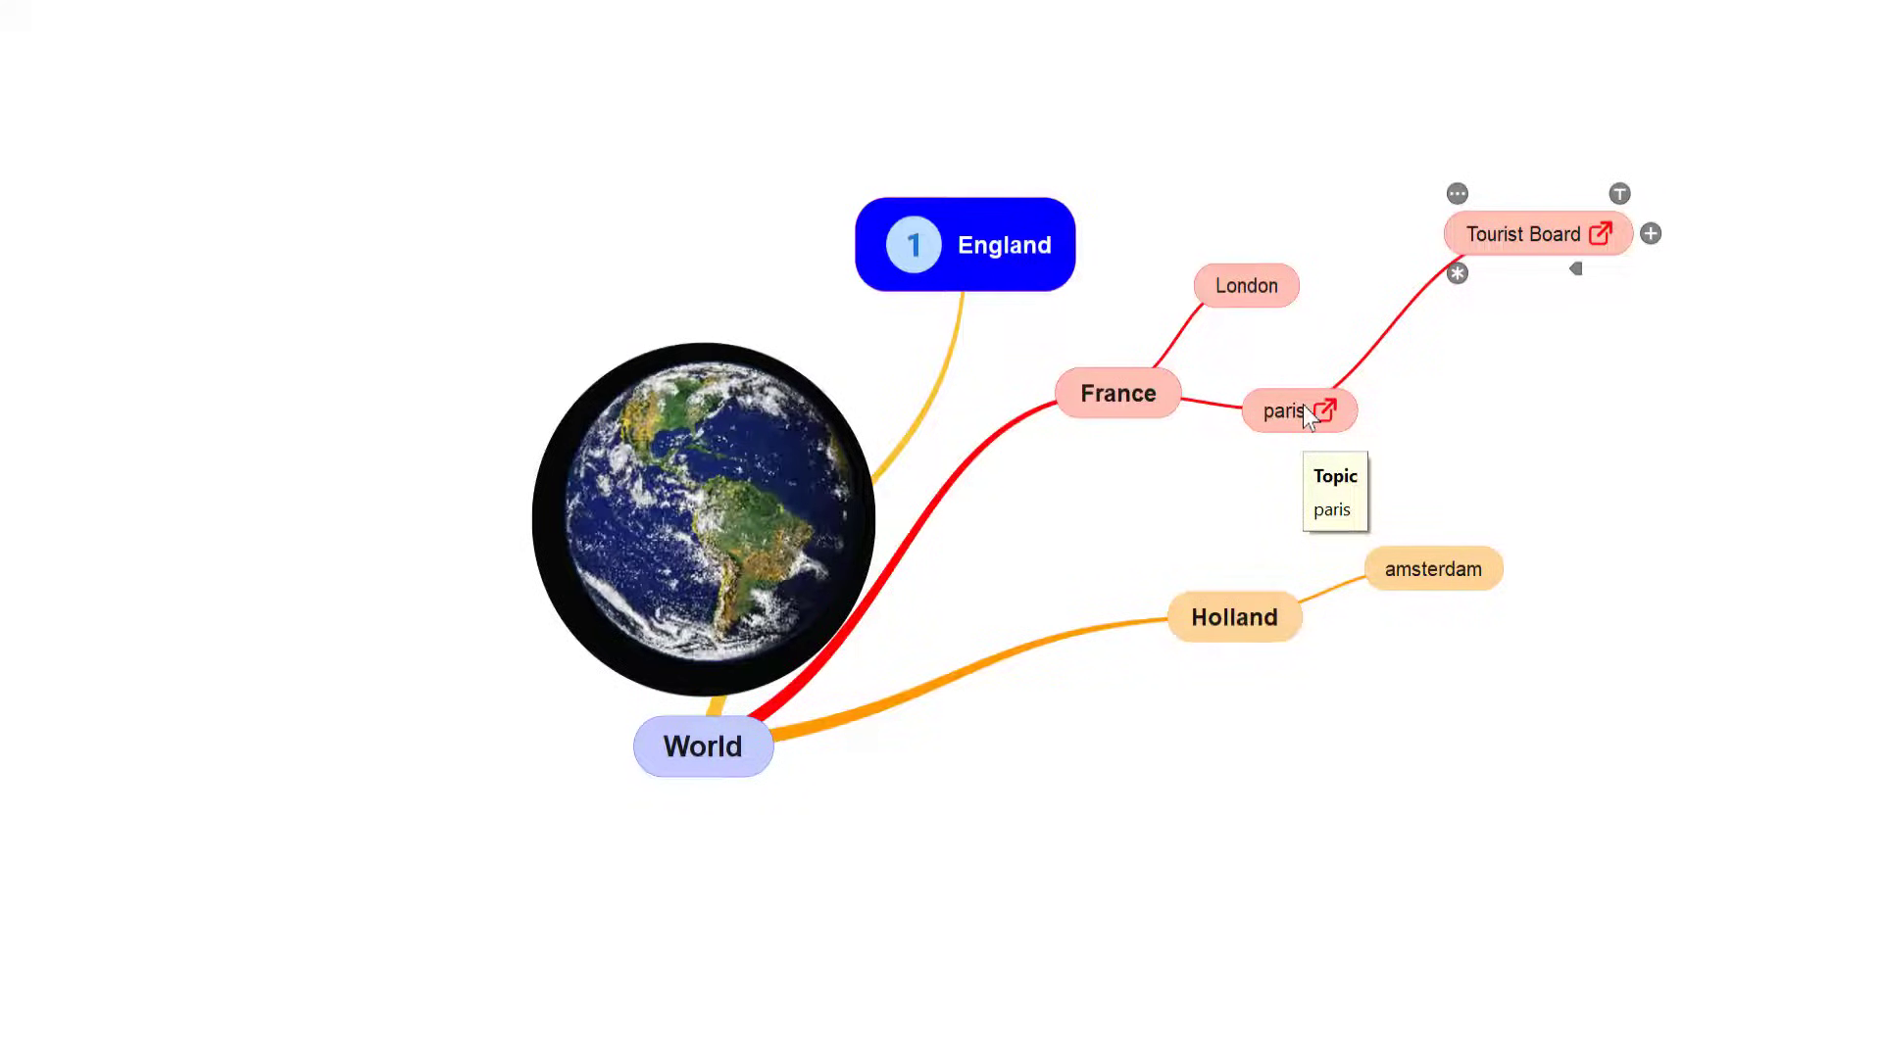
{"action": "left_click", "coordinate": [1457, 194]}
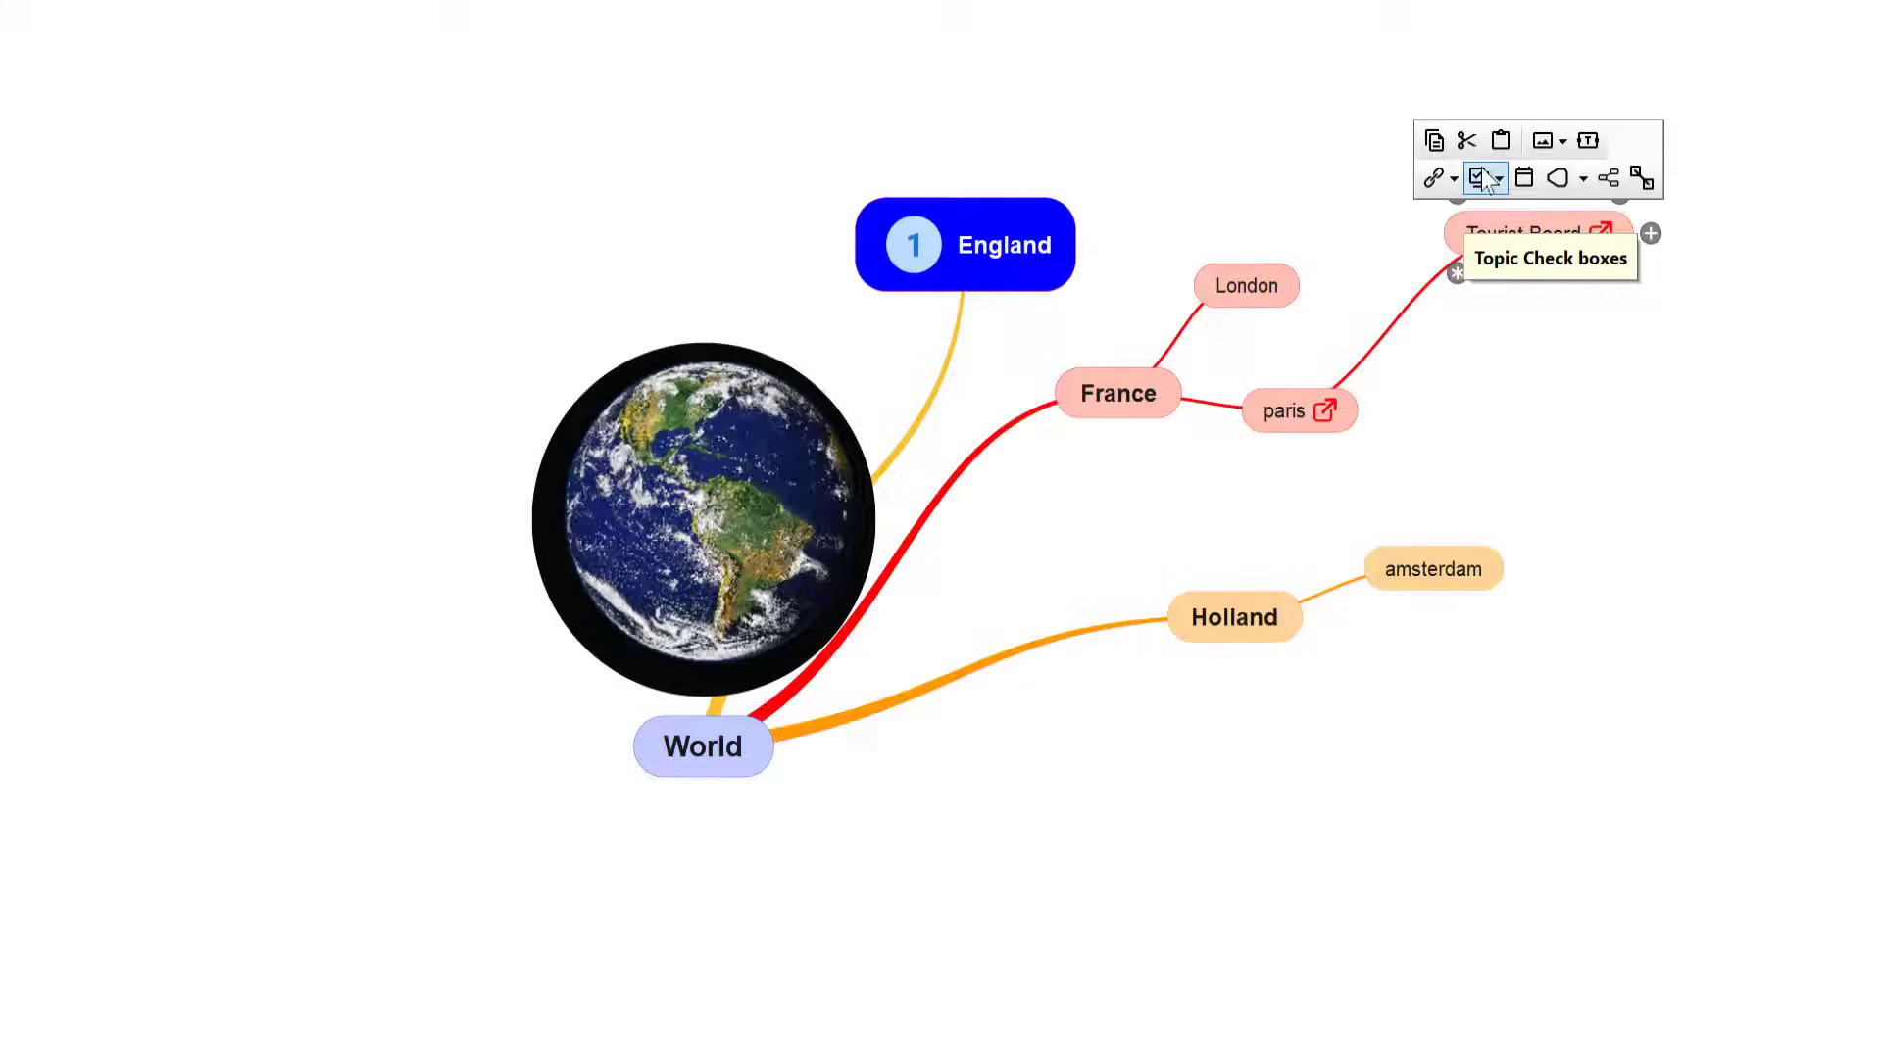
{"action": "left_click", "coordinate": [1455, 179]}
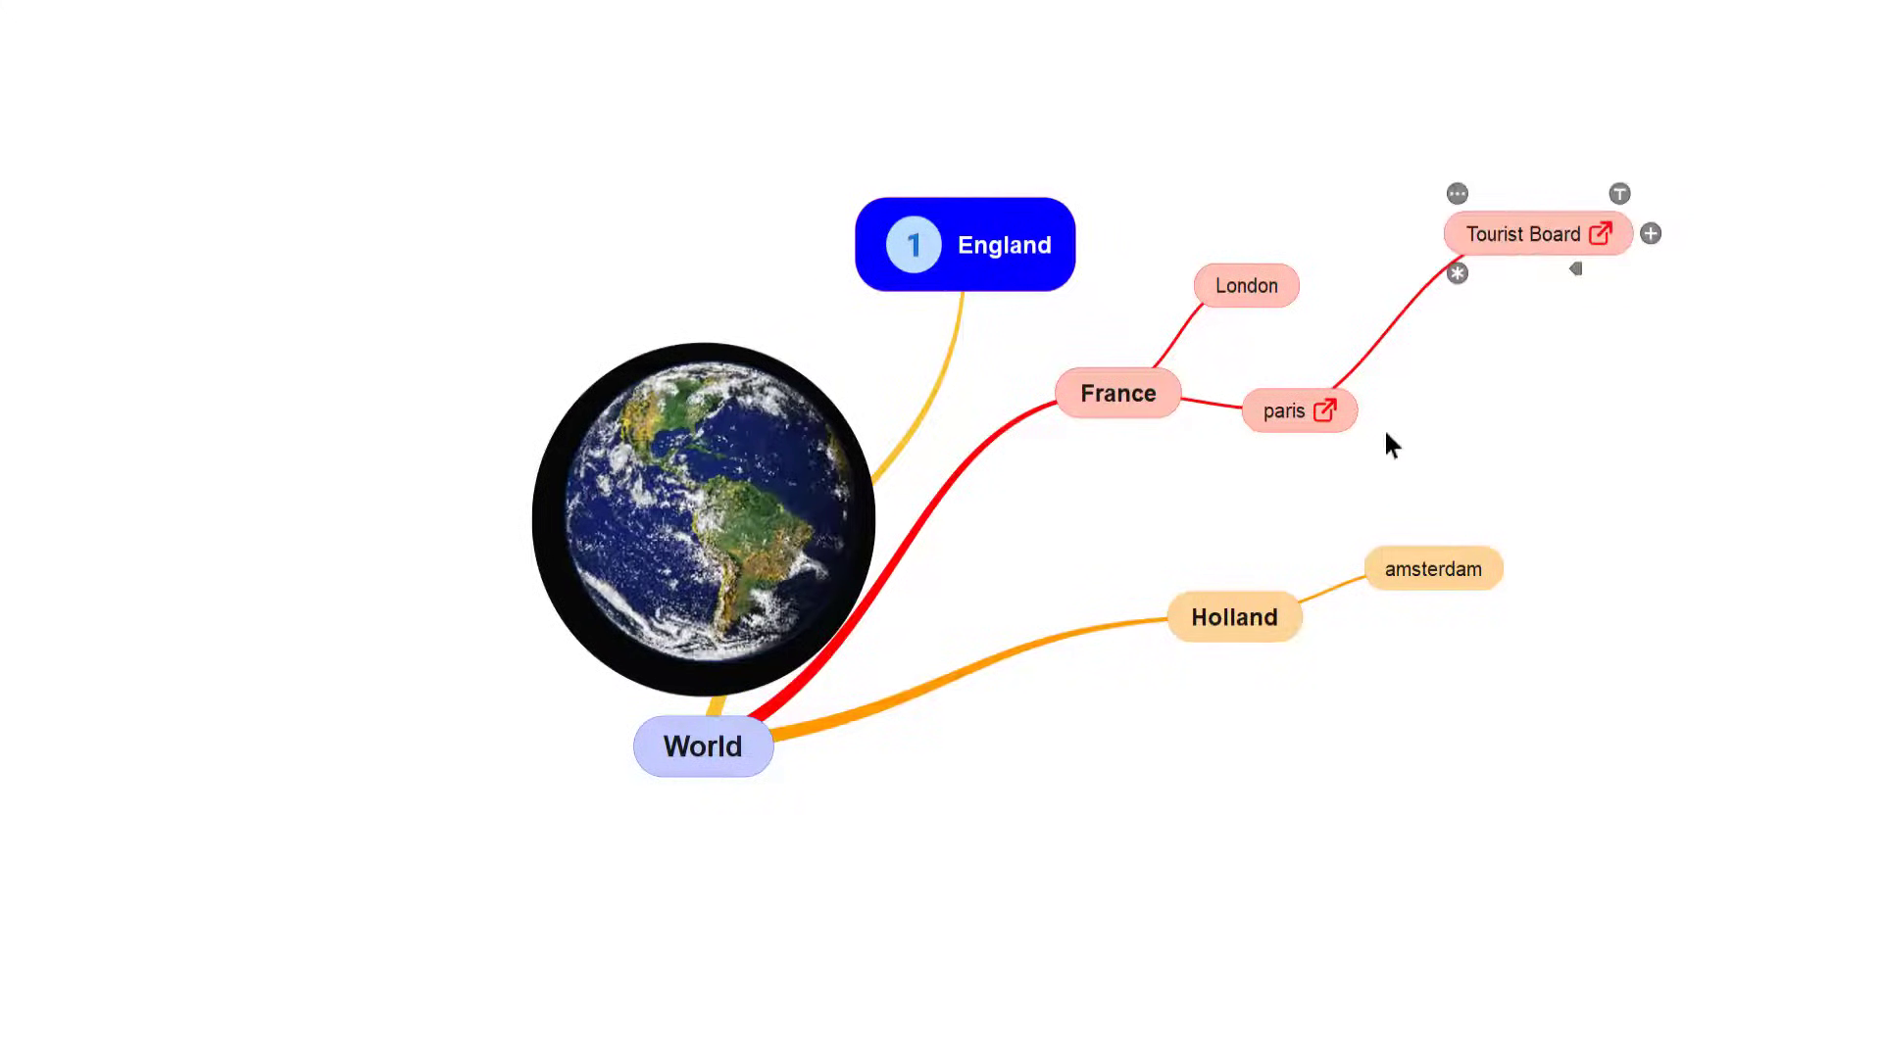
{"action": "left_click", "coordinate": [1345, 412]}
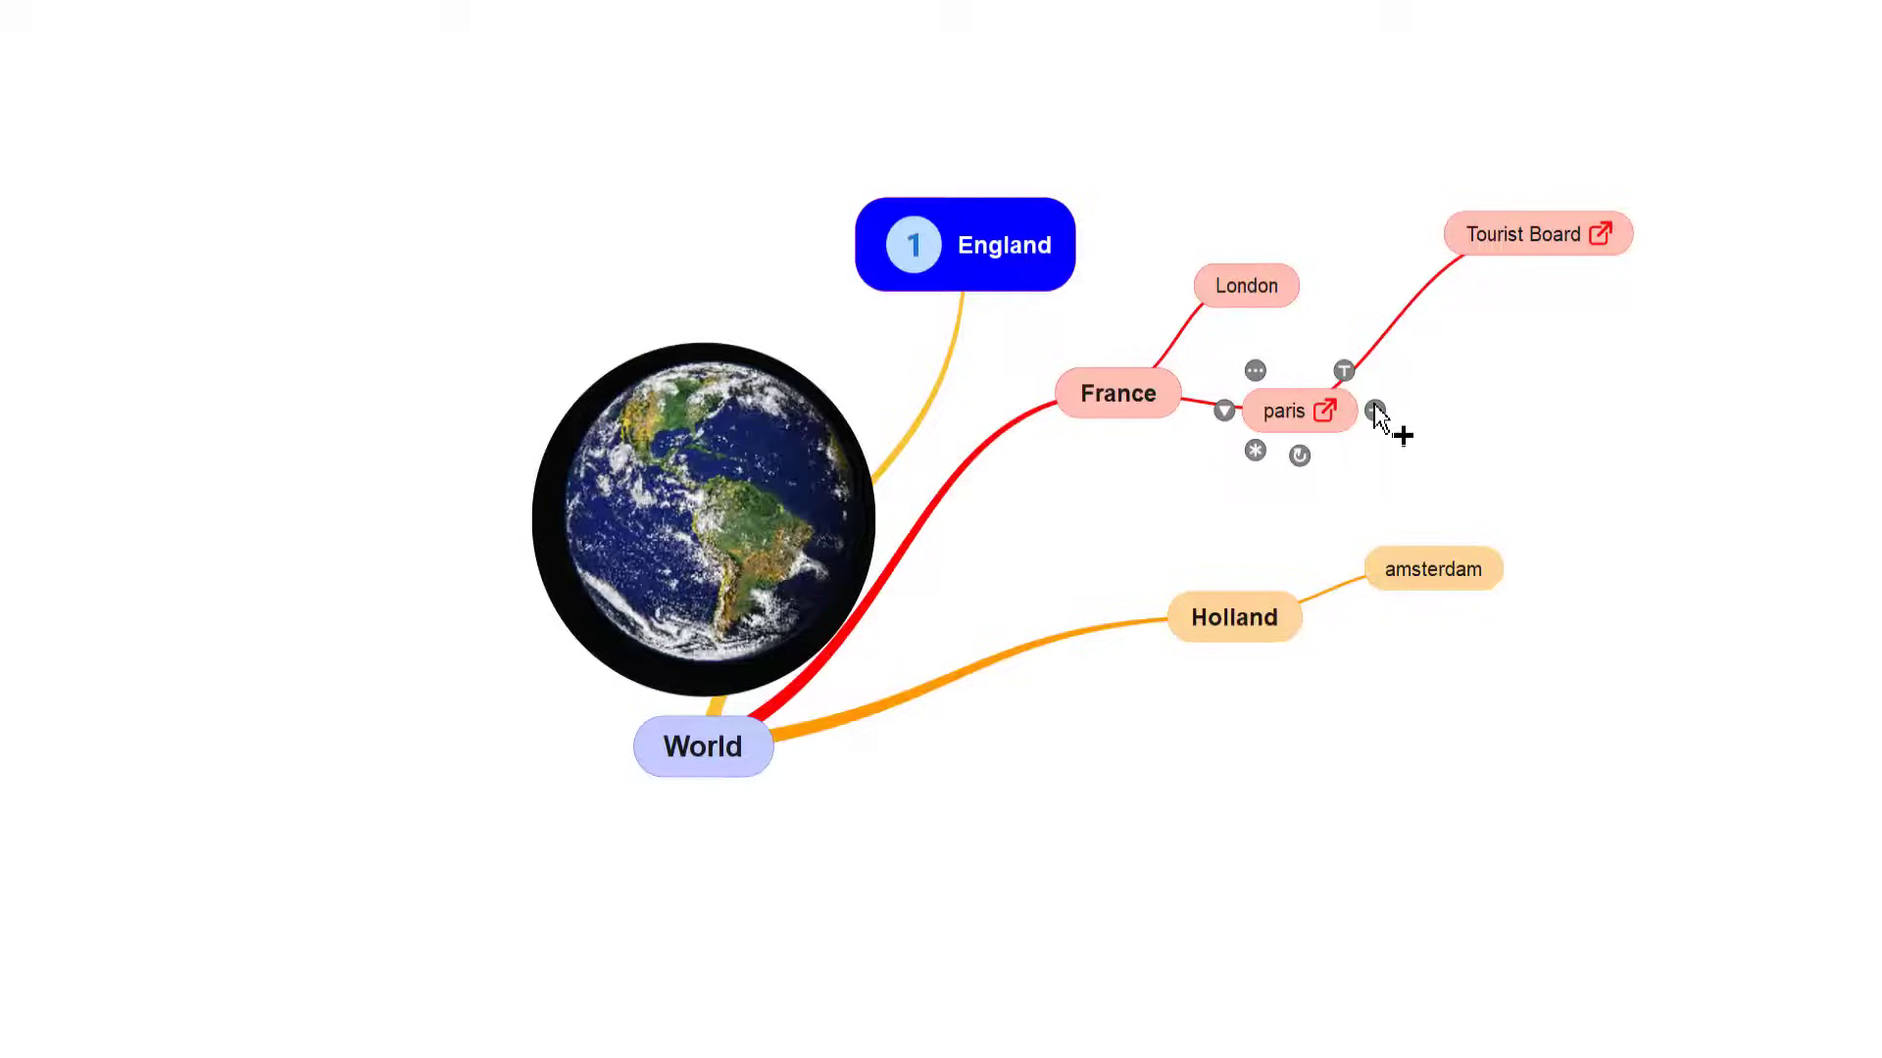
- Add a child topic 'File' under paris and select it
{"action": "left_click", "coordinate": [1375, 409]}
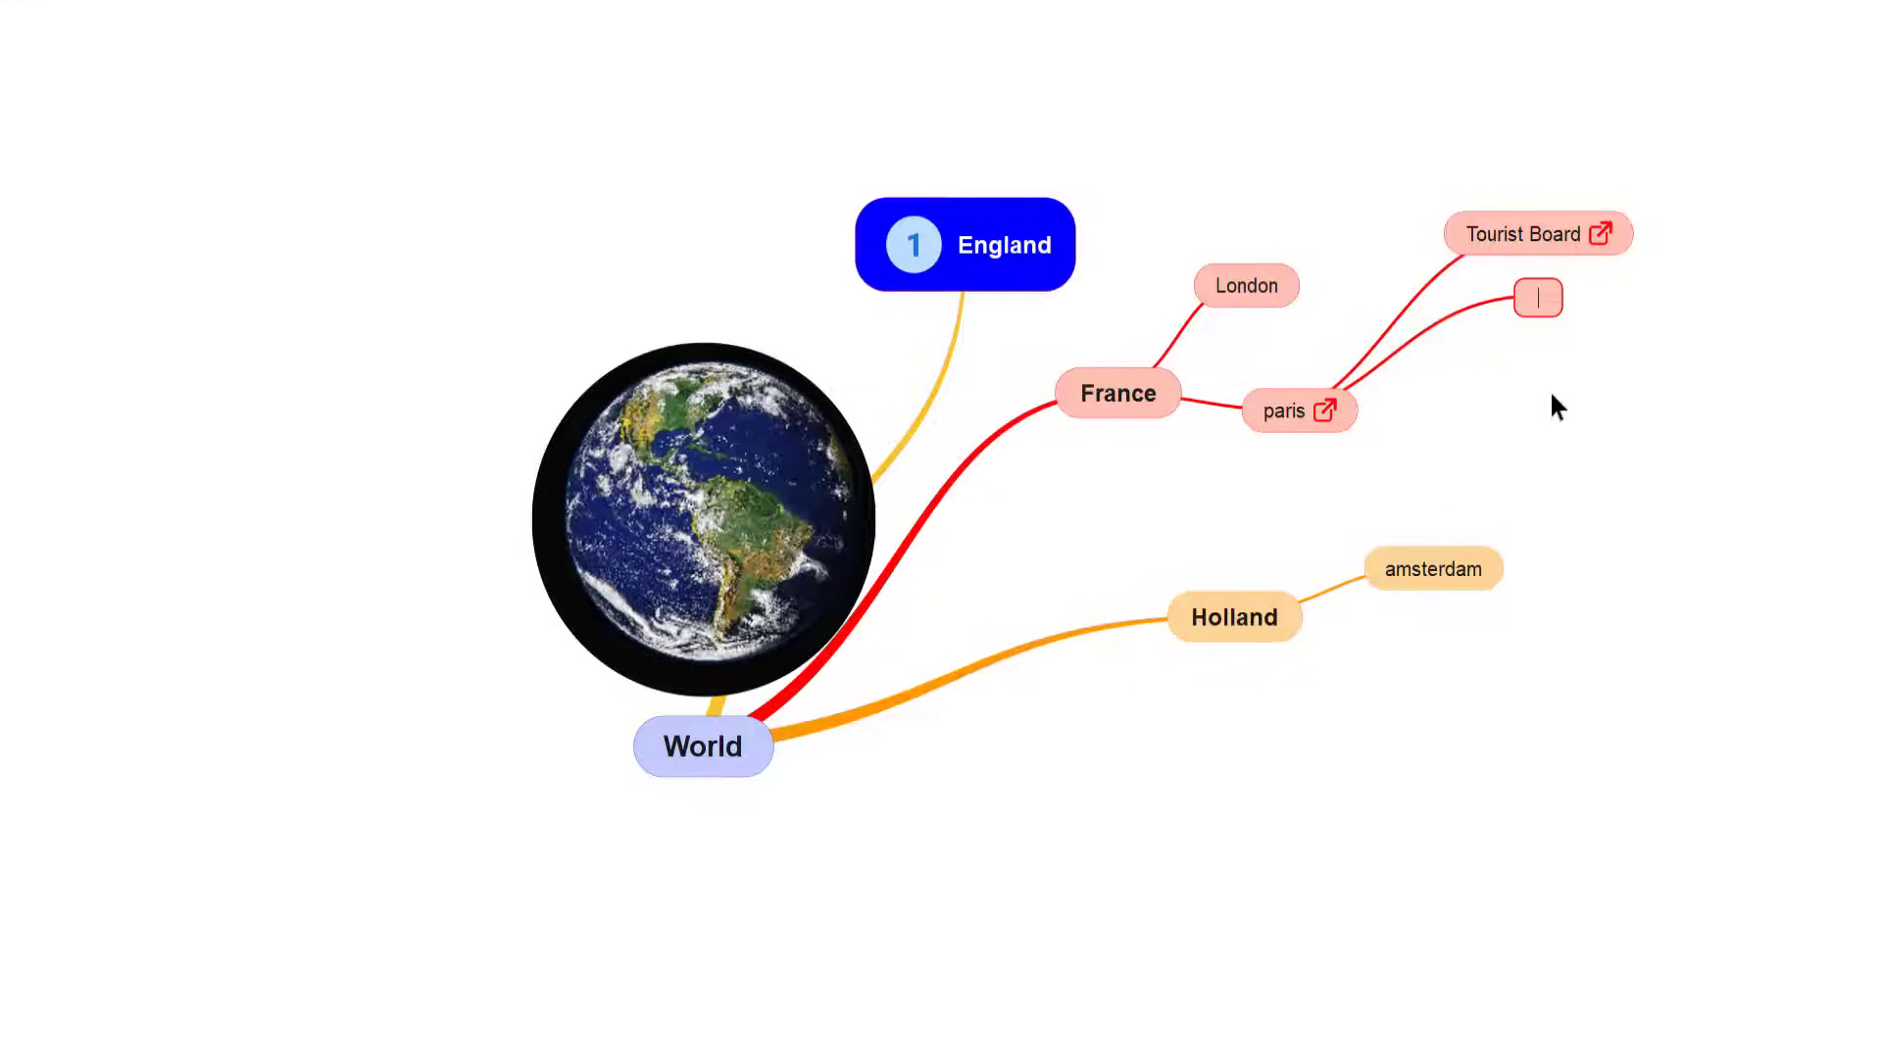
{"action": "type", "text": "File"}
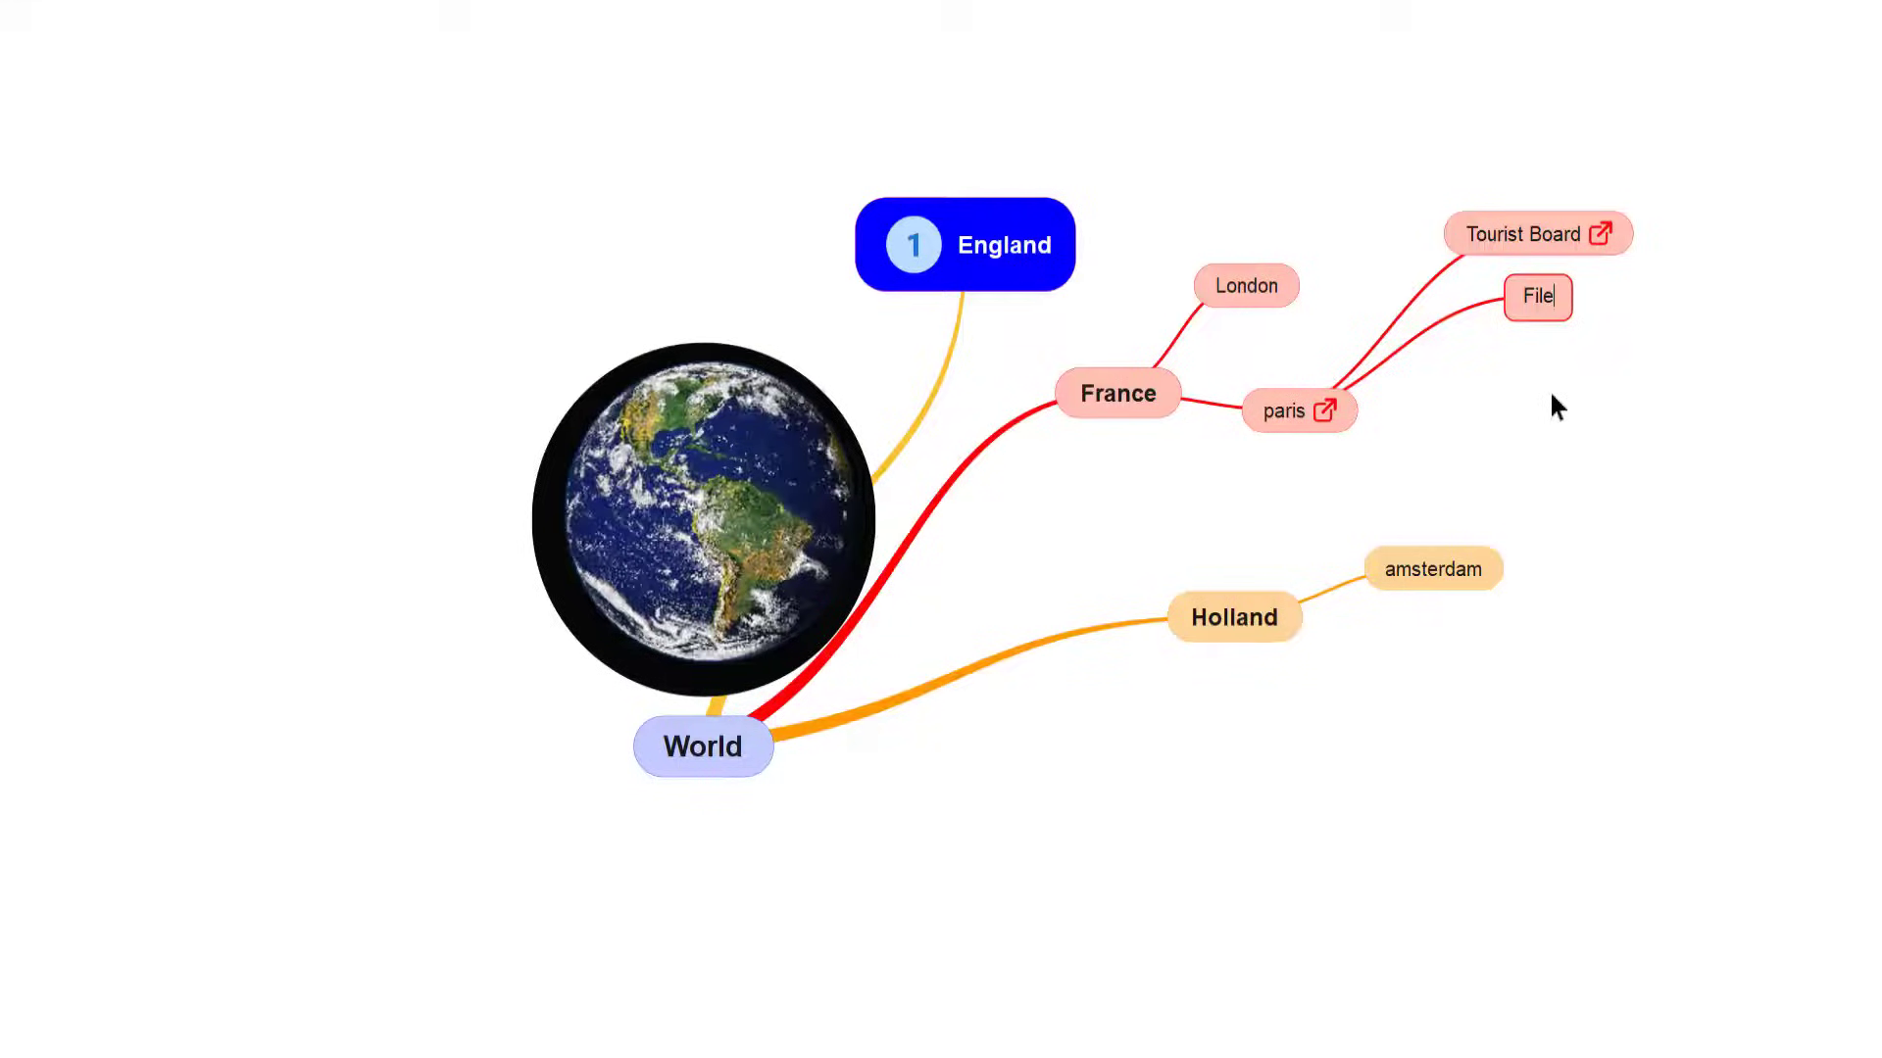
{"action": "key", "text": "Return"}
{"action": "mouse_move", "coordinate": [1538, 298]}
{"action": "left_click", "coordinate": [1513, 253]}
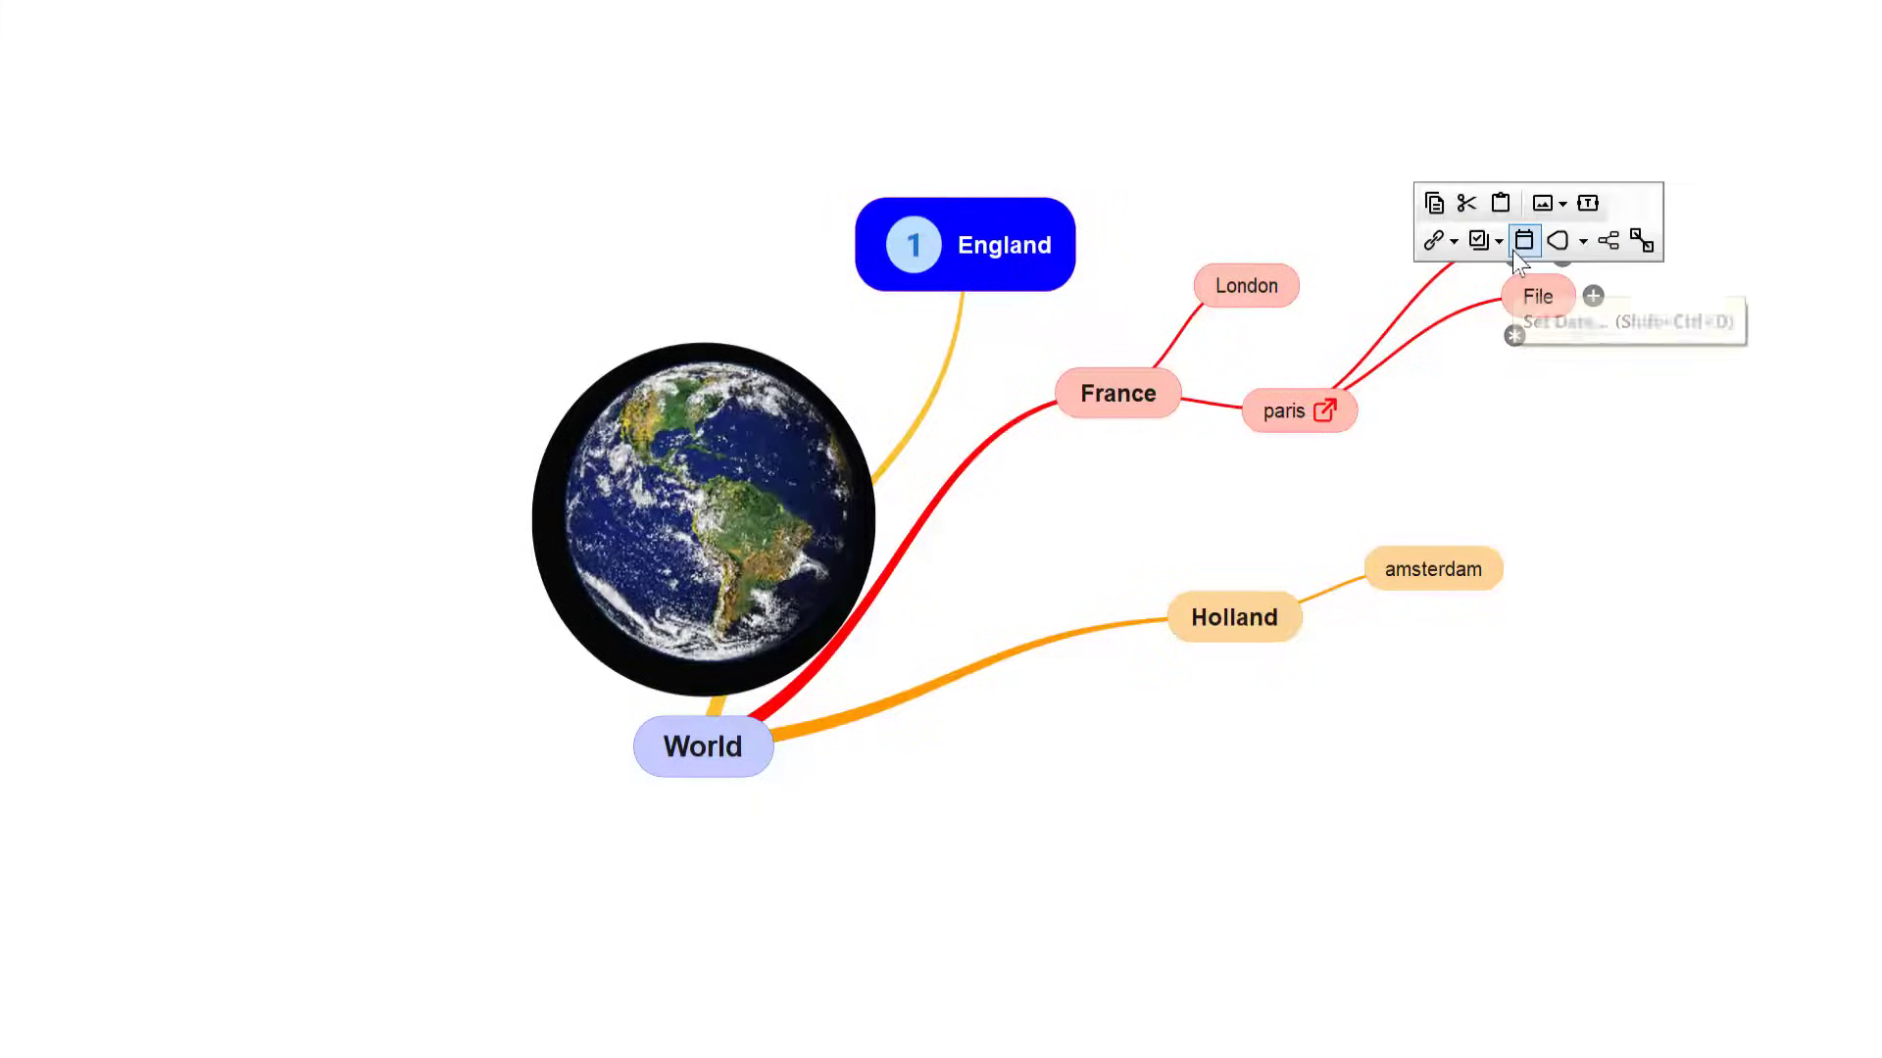
{"action": "left_click", "coordinate": [1453, 241]}
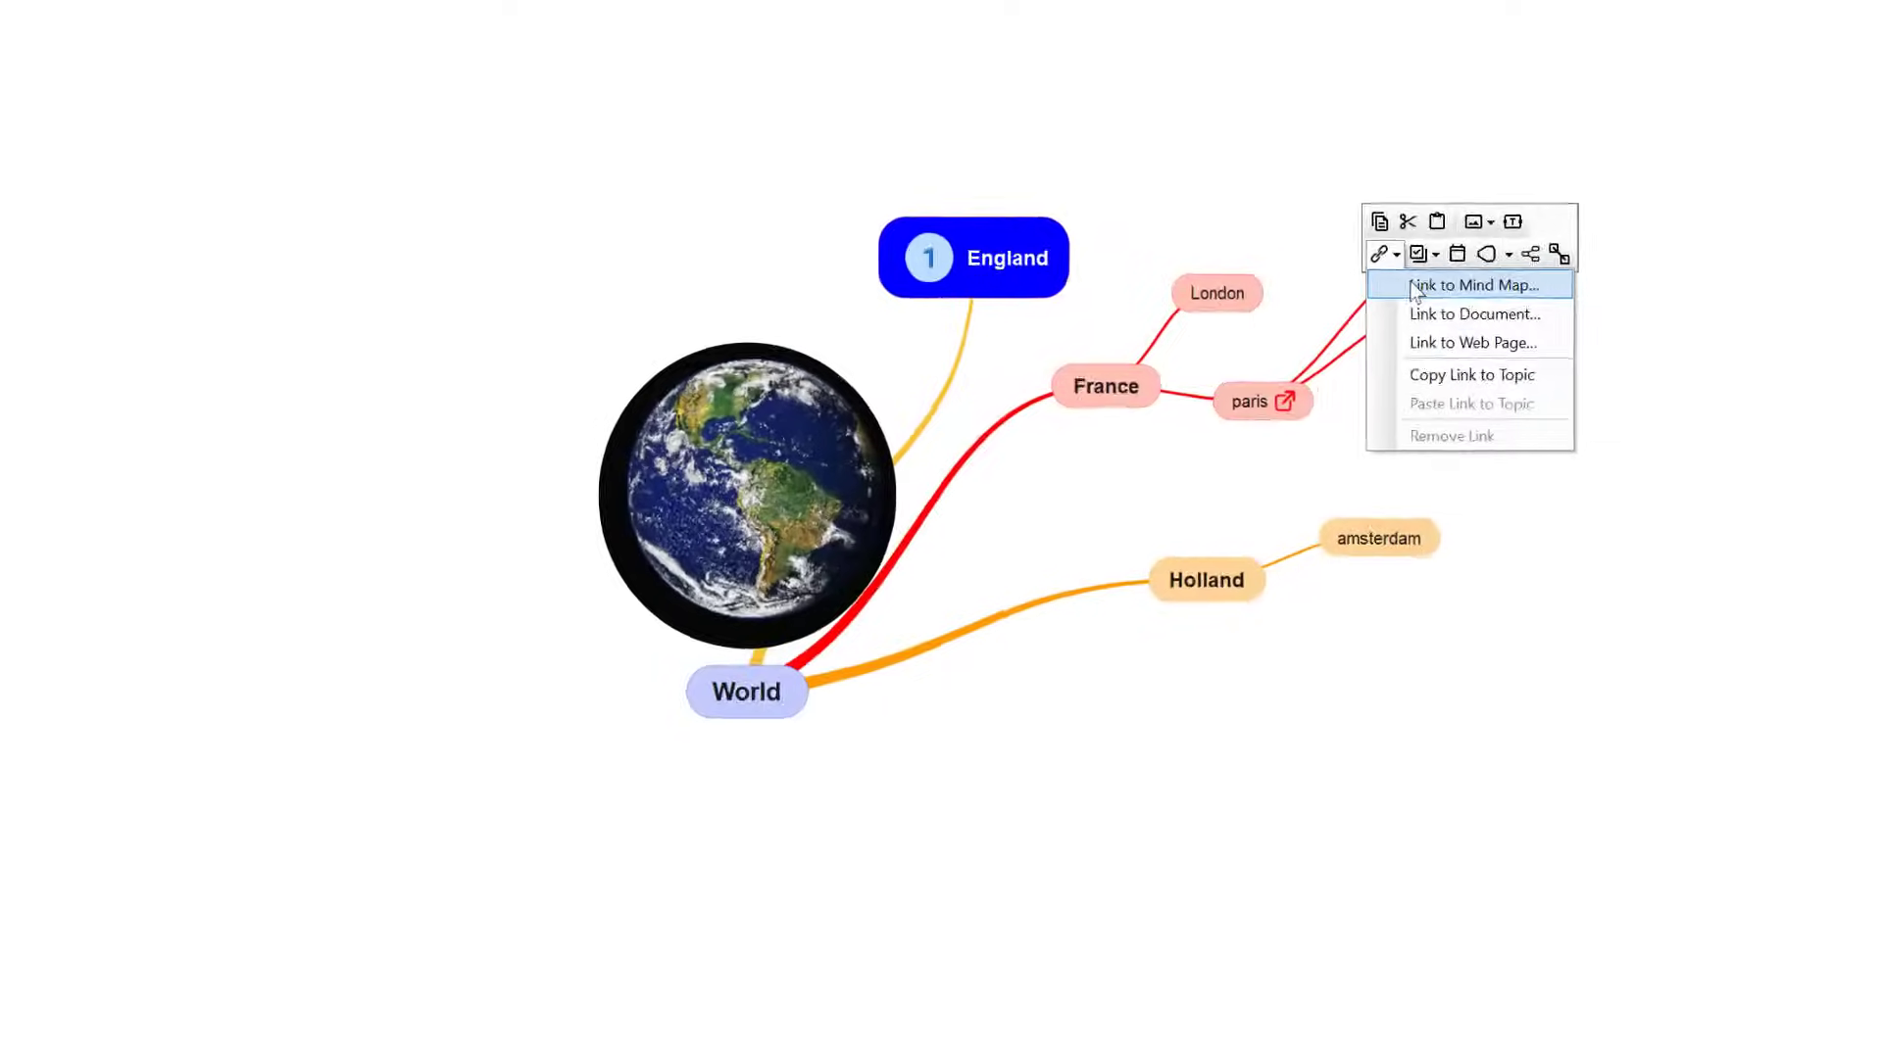
{"action": "left_click", "coordinate": [1251, 327]}
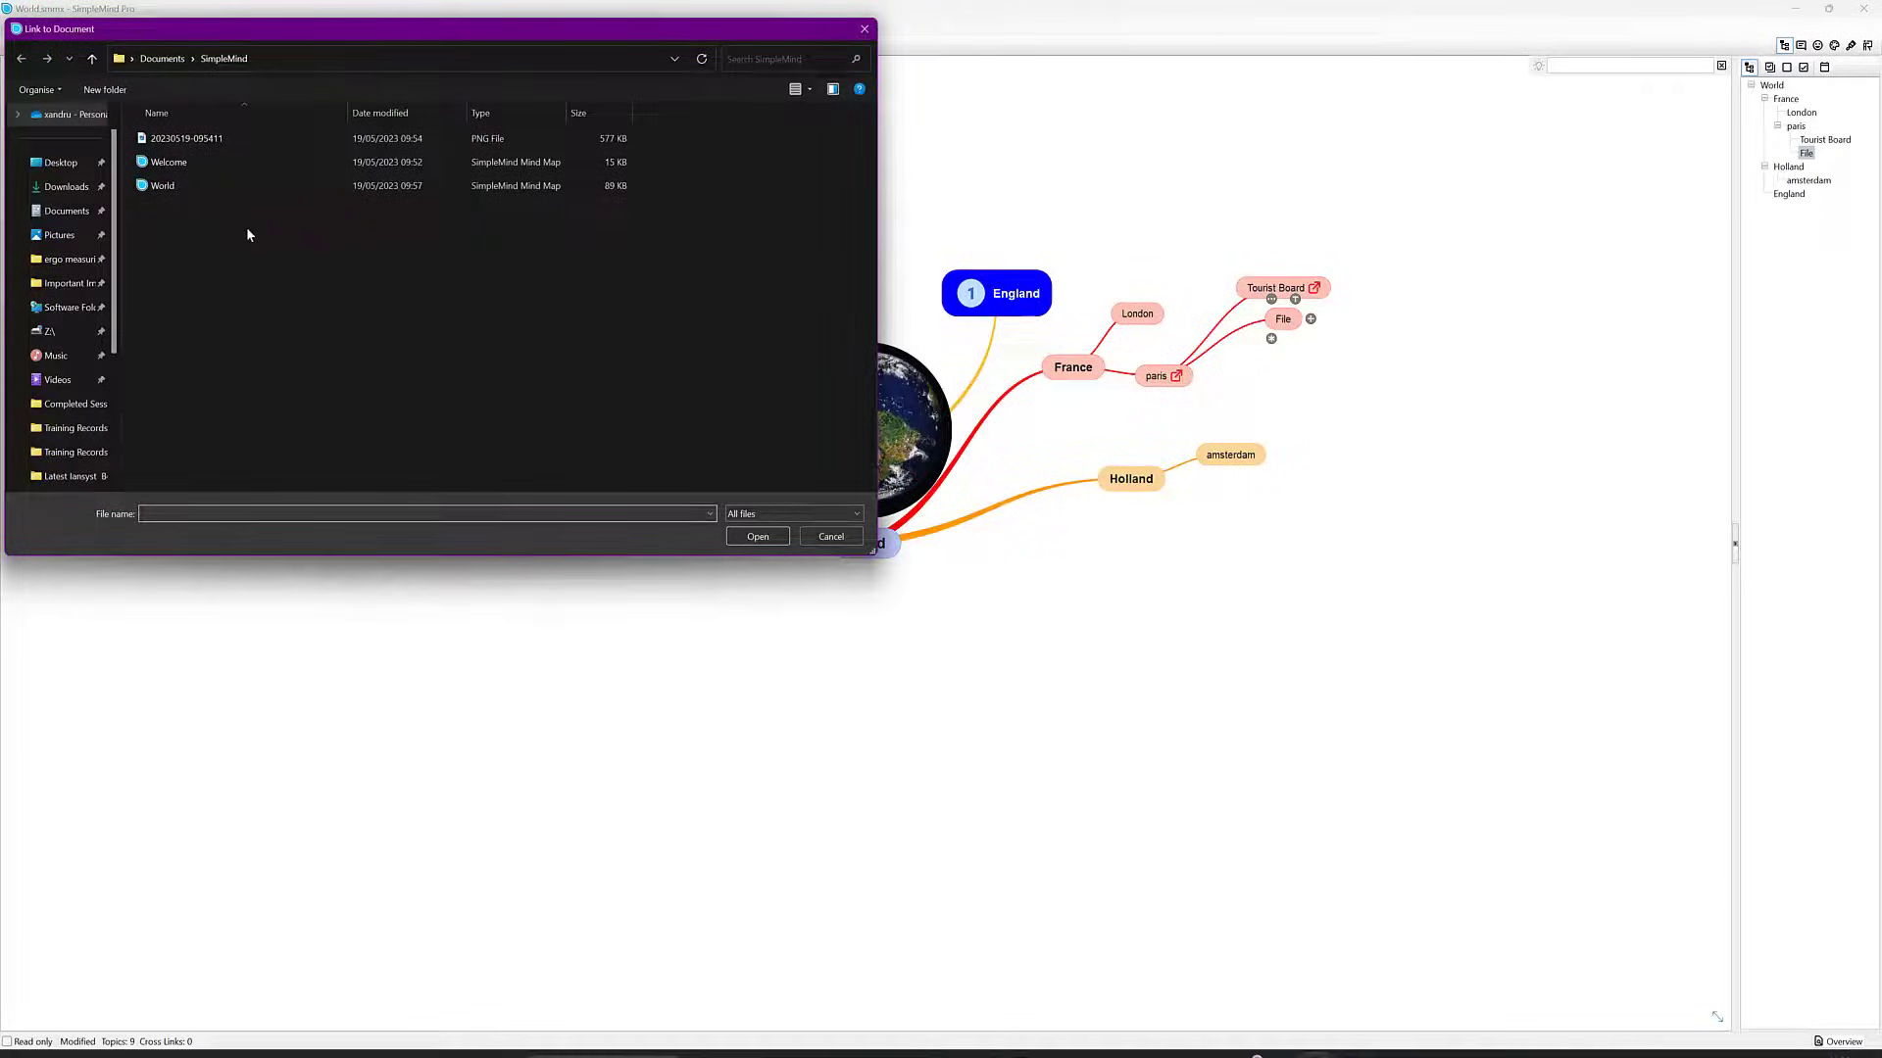
{"action": "double_click", "coordinate": [187, 143]}
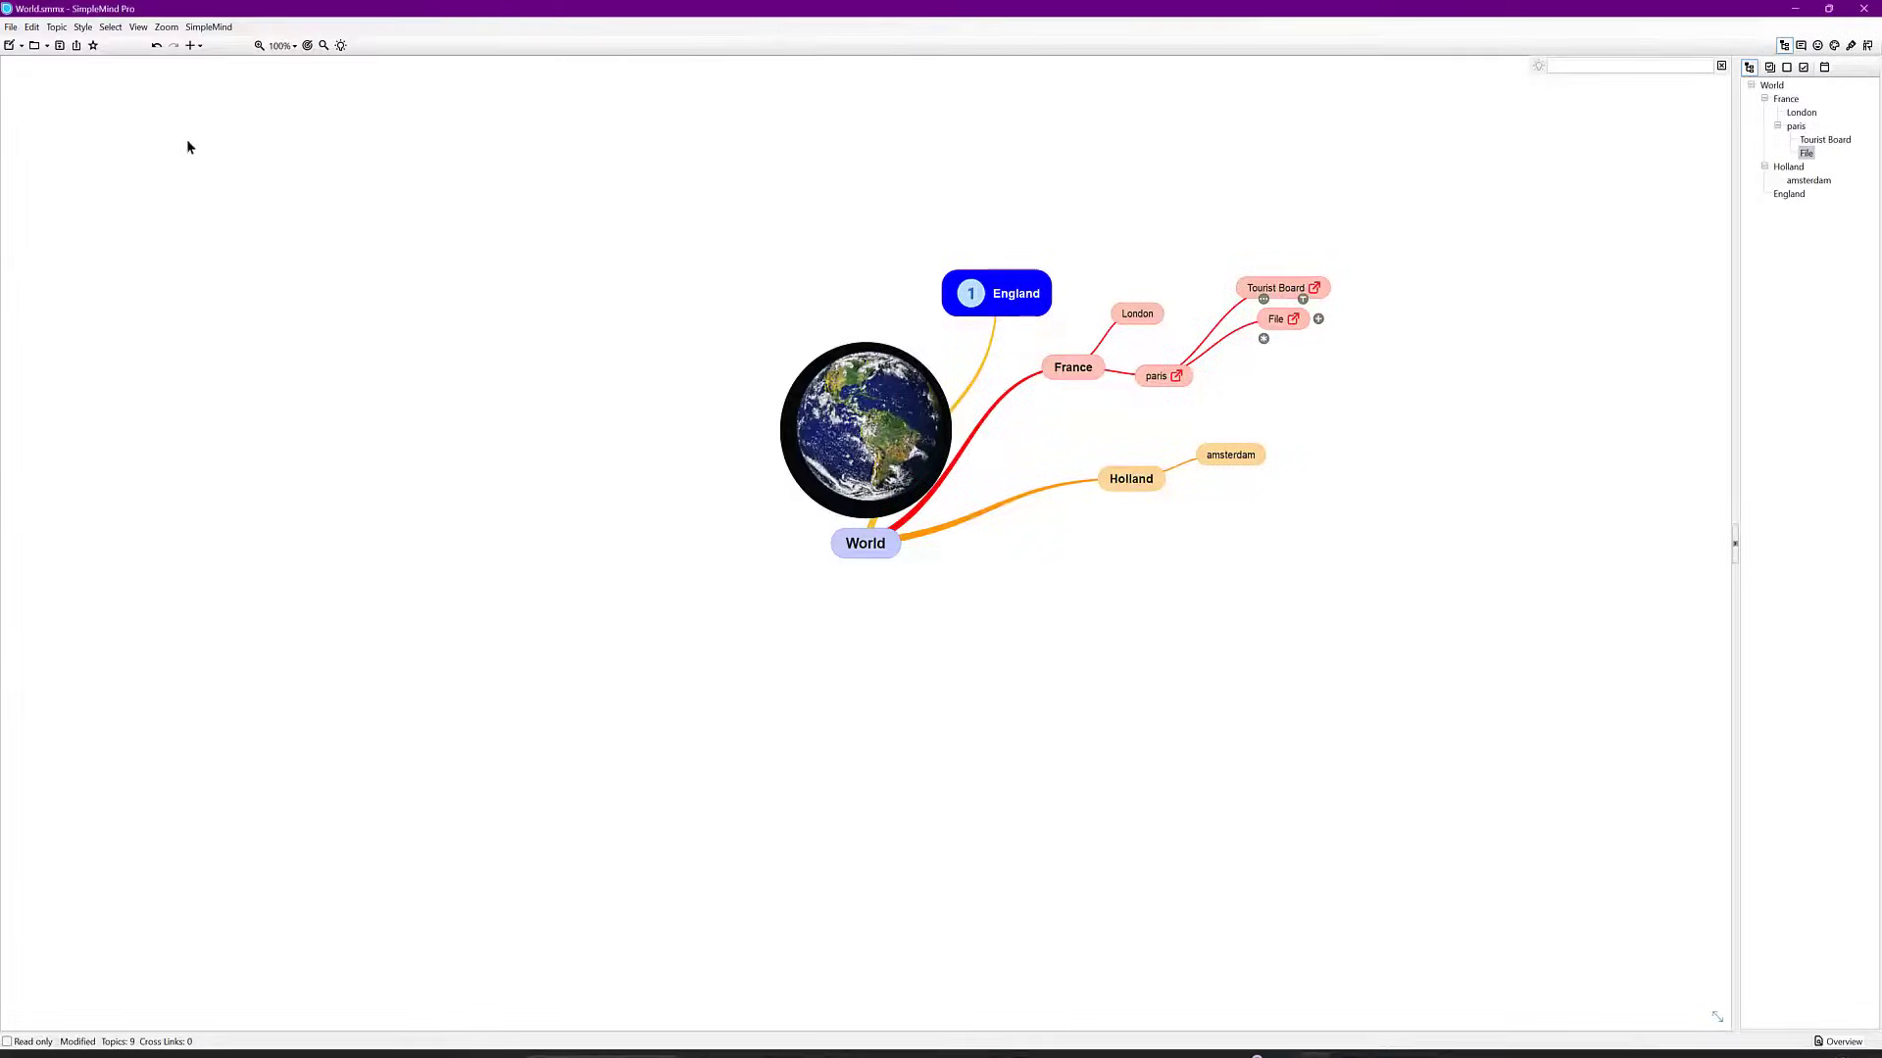
{"action": "left_click", "coordinate": [1294, 320]}
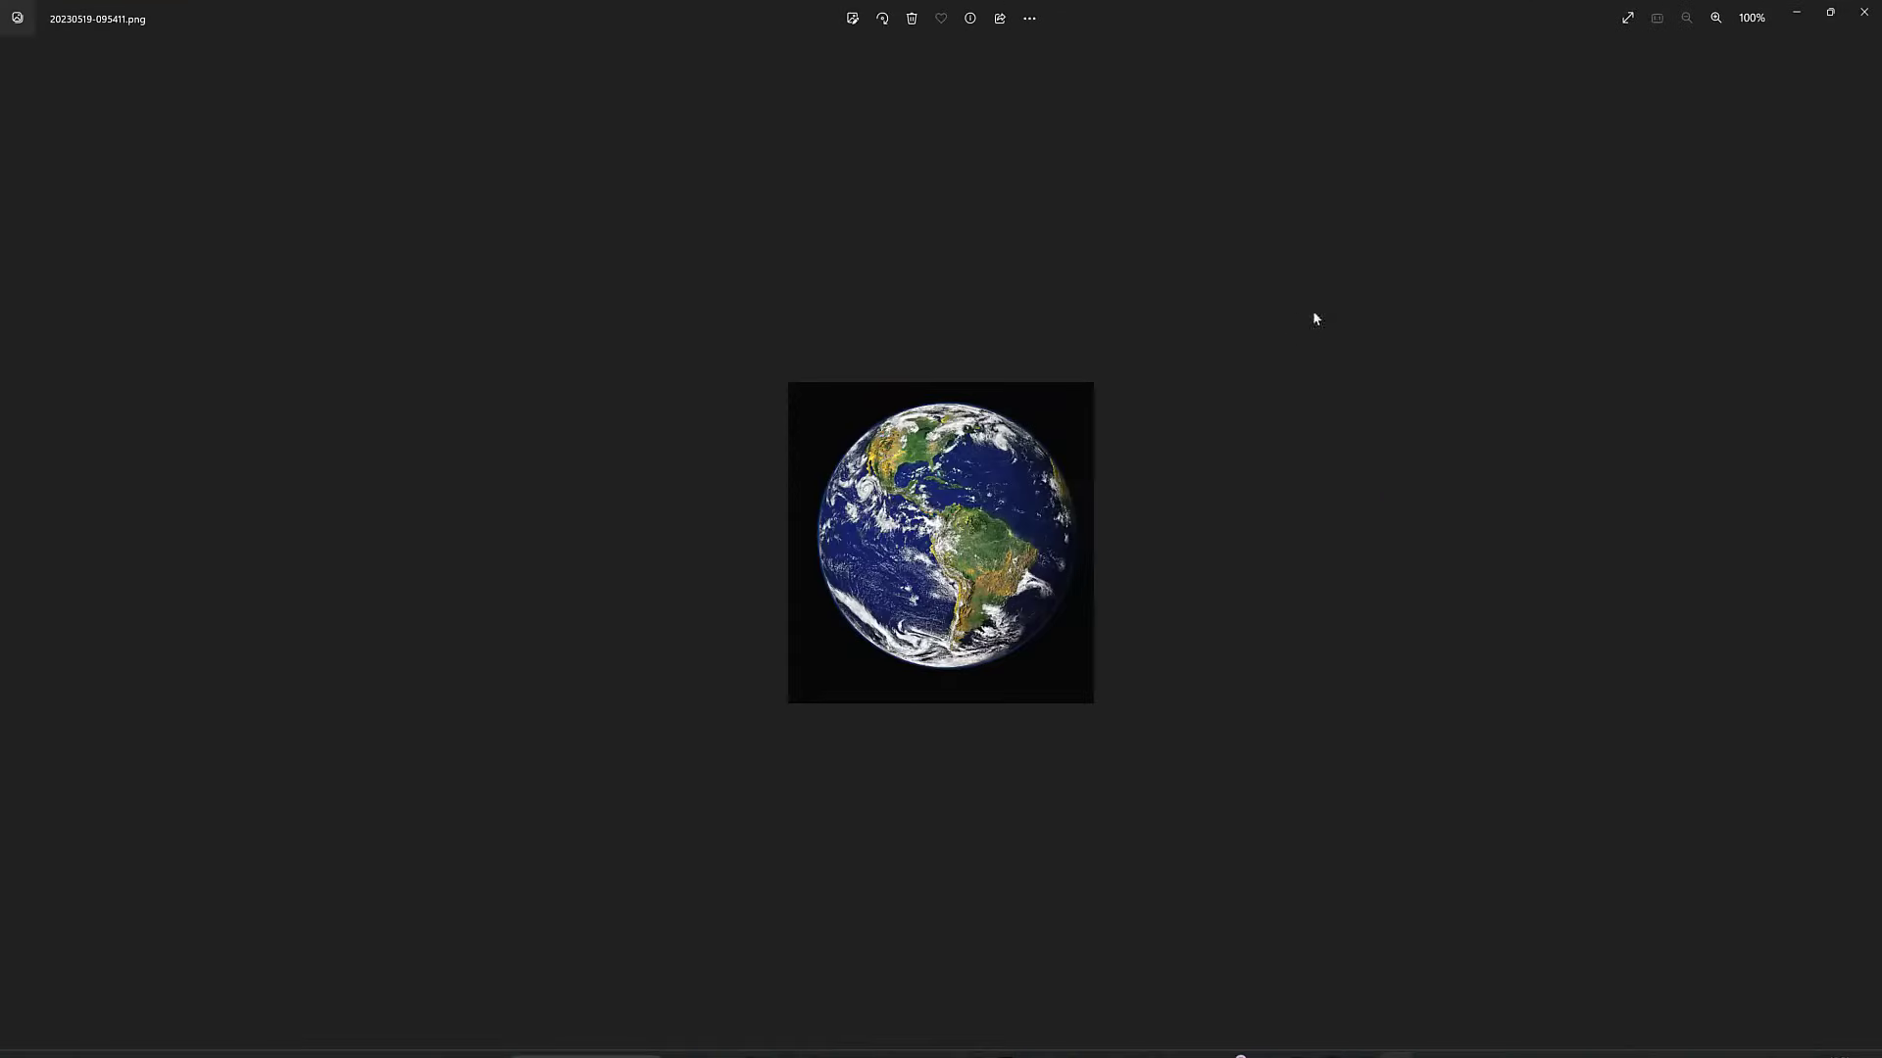
{"action": "left_click", "coordinate": [1863, 14]}
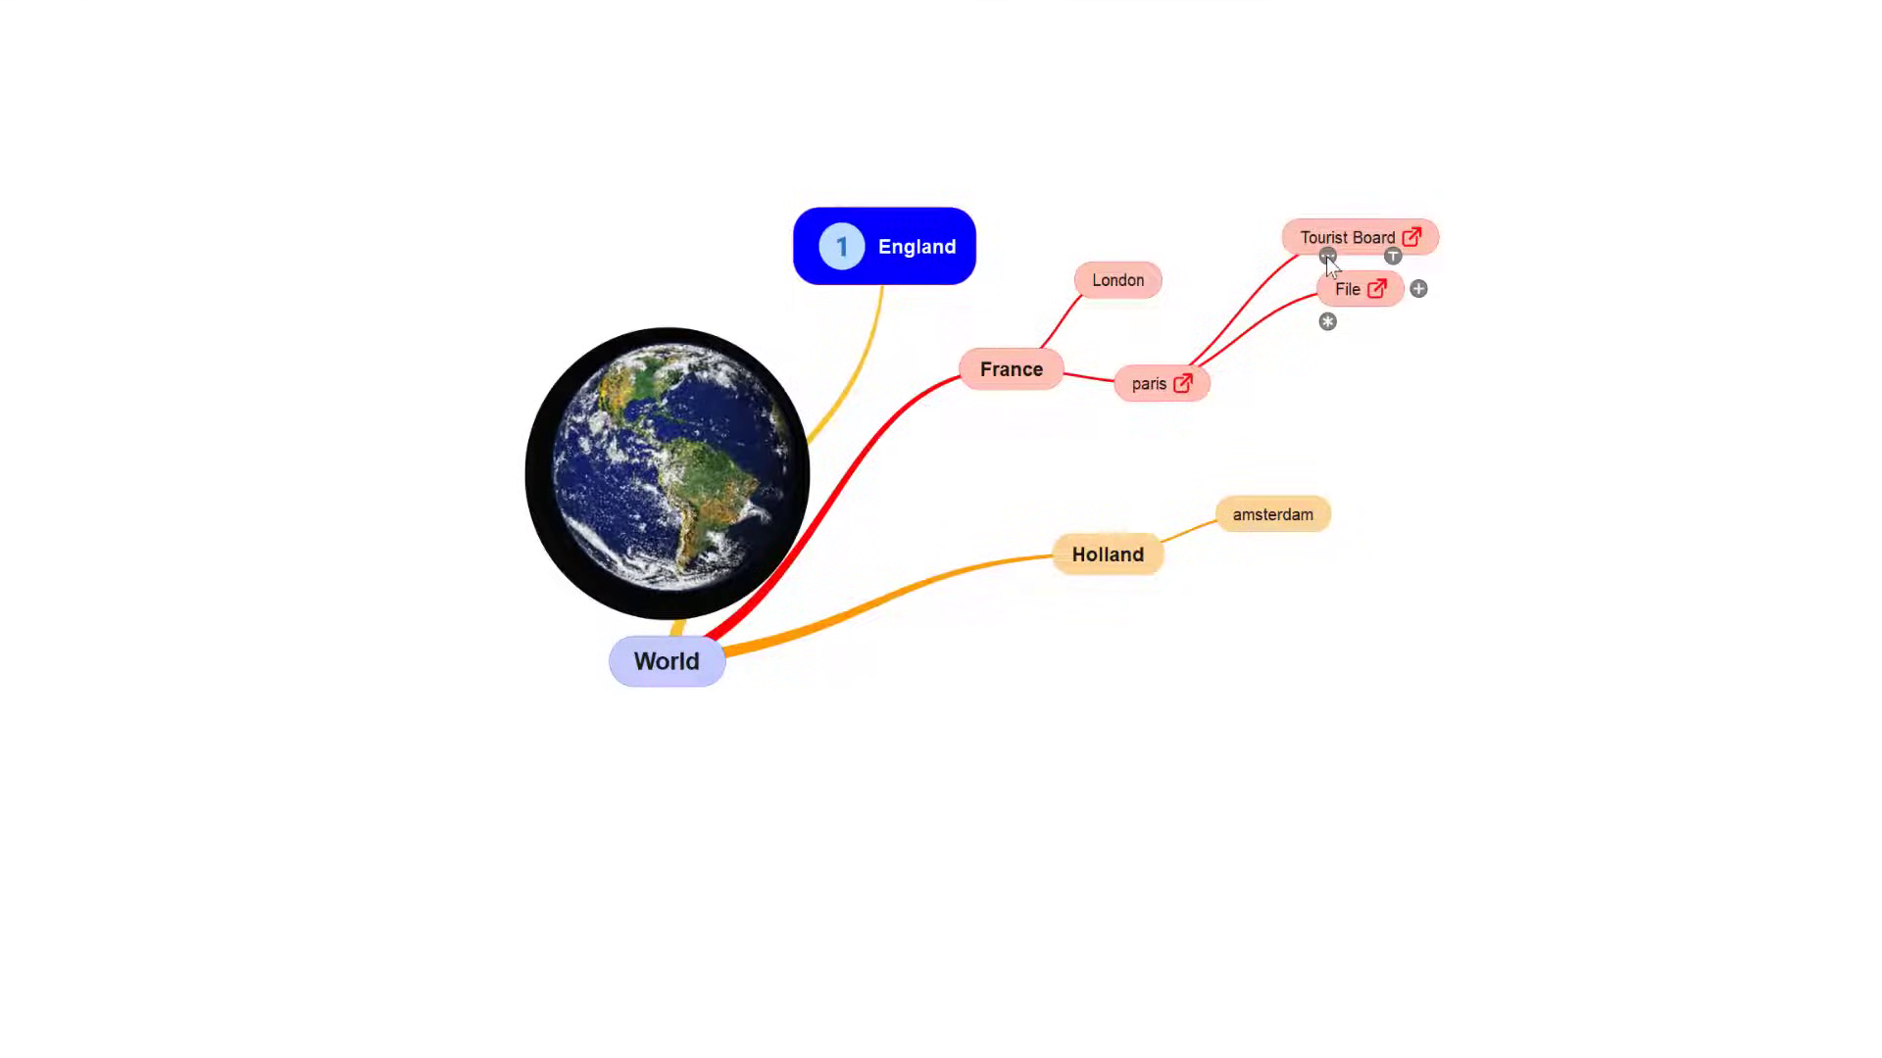
- Date the File topic 19/05/2023 and add a branch border around Tourist Board and File
{"action": "left_click", "coordinate": [1328, 257]}
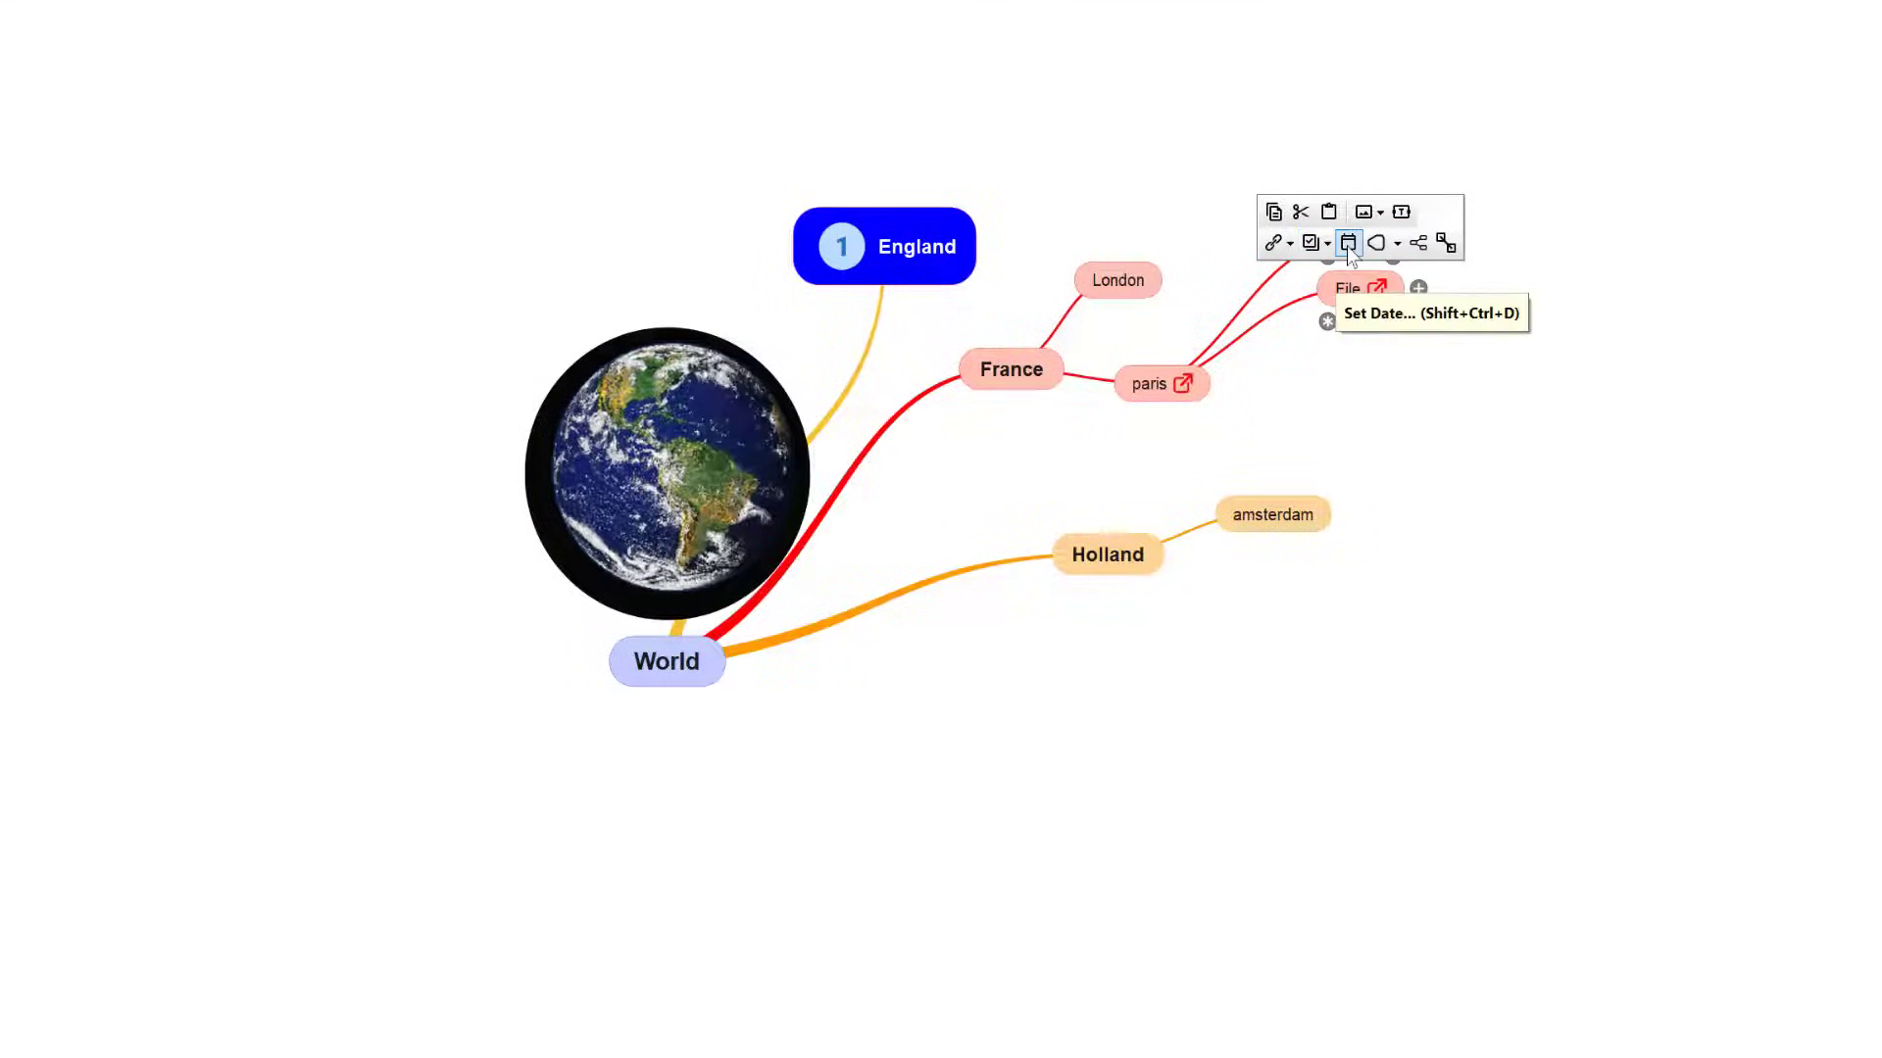
{"action": "left_click", "coordinate": [1349, 244]}
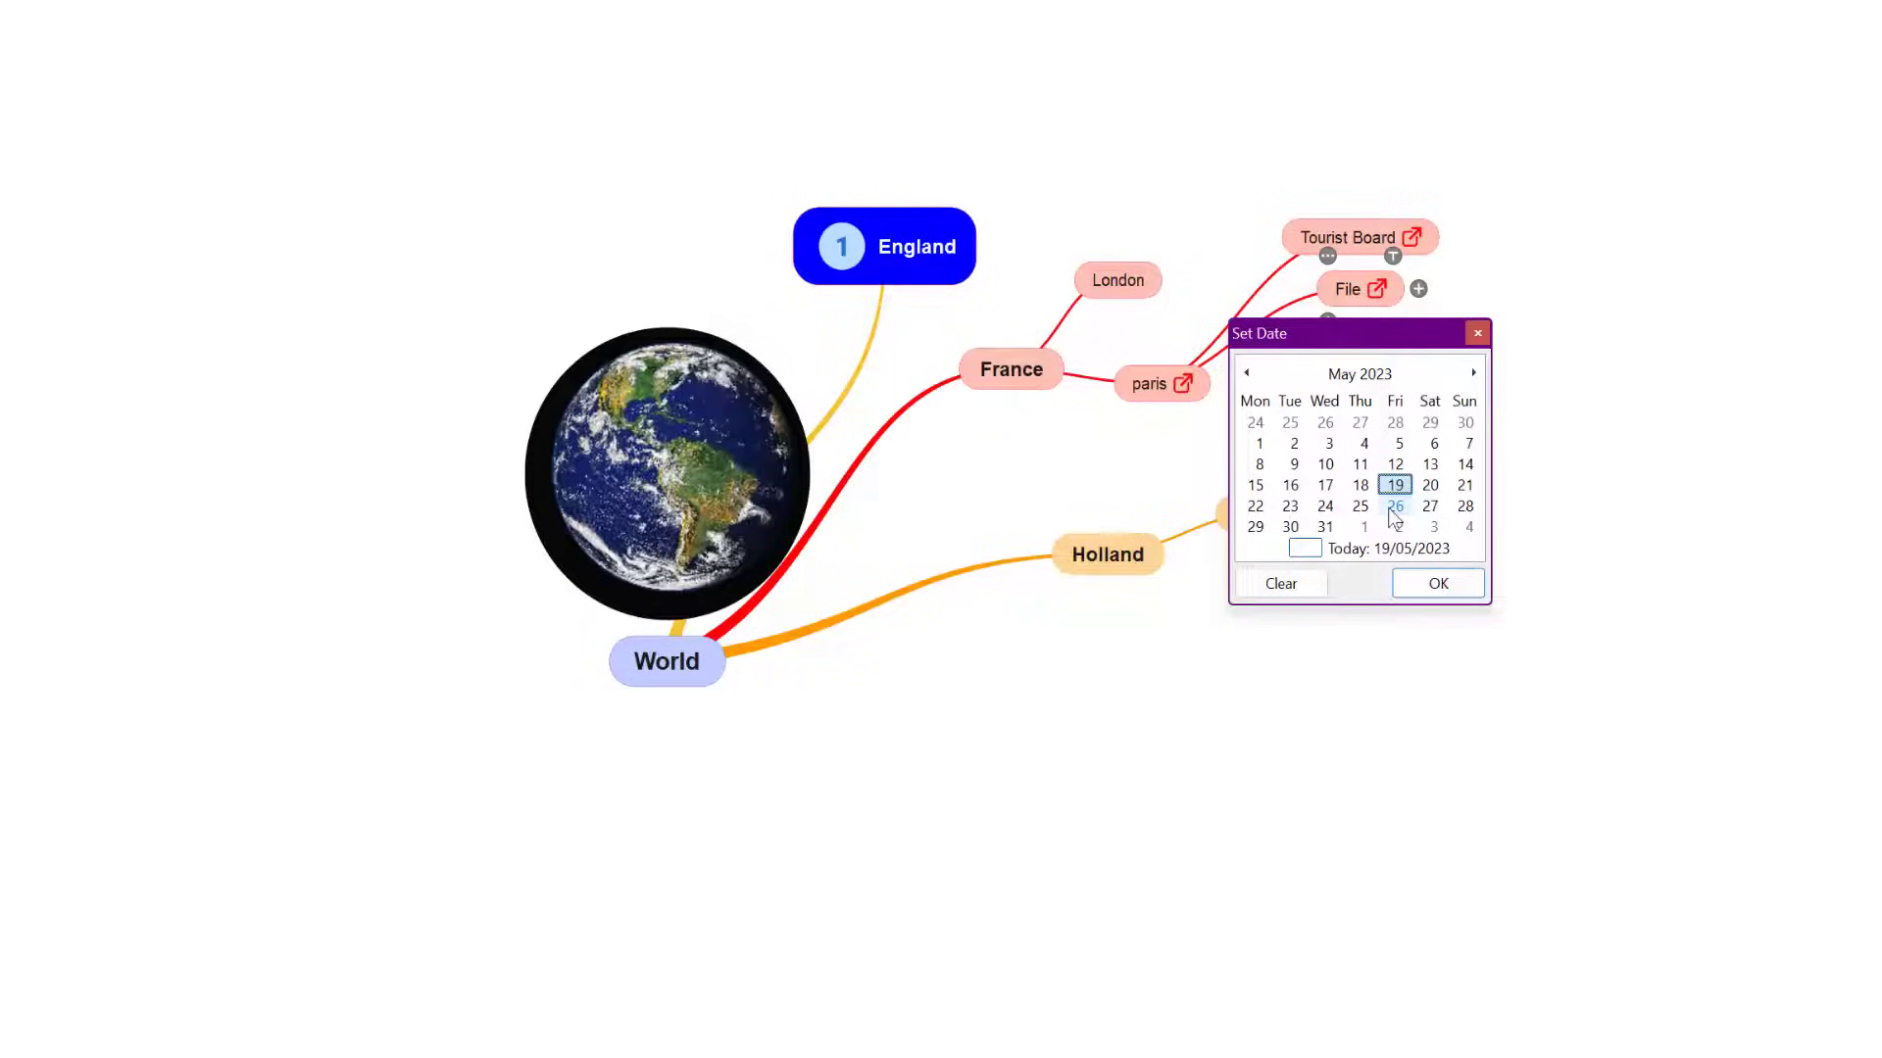
{"action": "left_click", "coordinate": [1423, 590]}
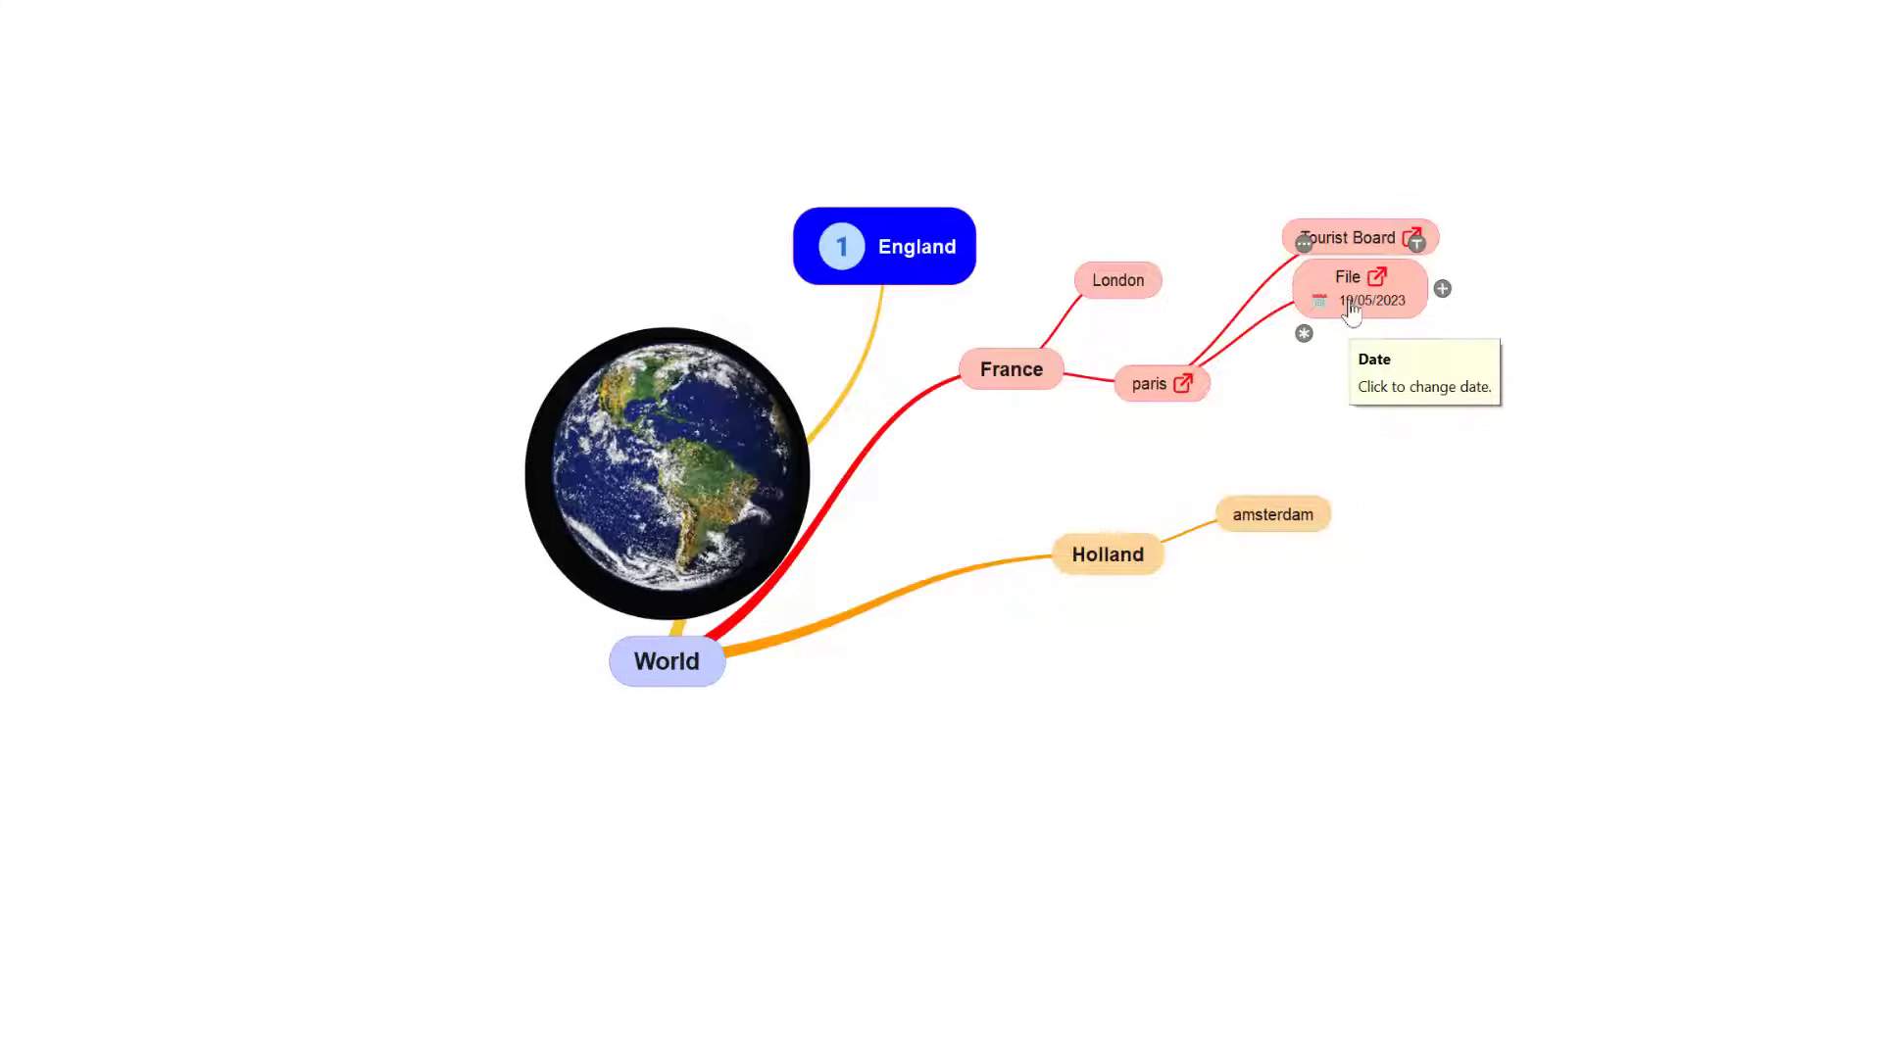
{"action": "left_click", "coordinate": [1301, 241]}
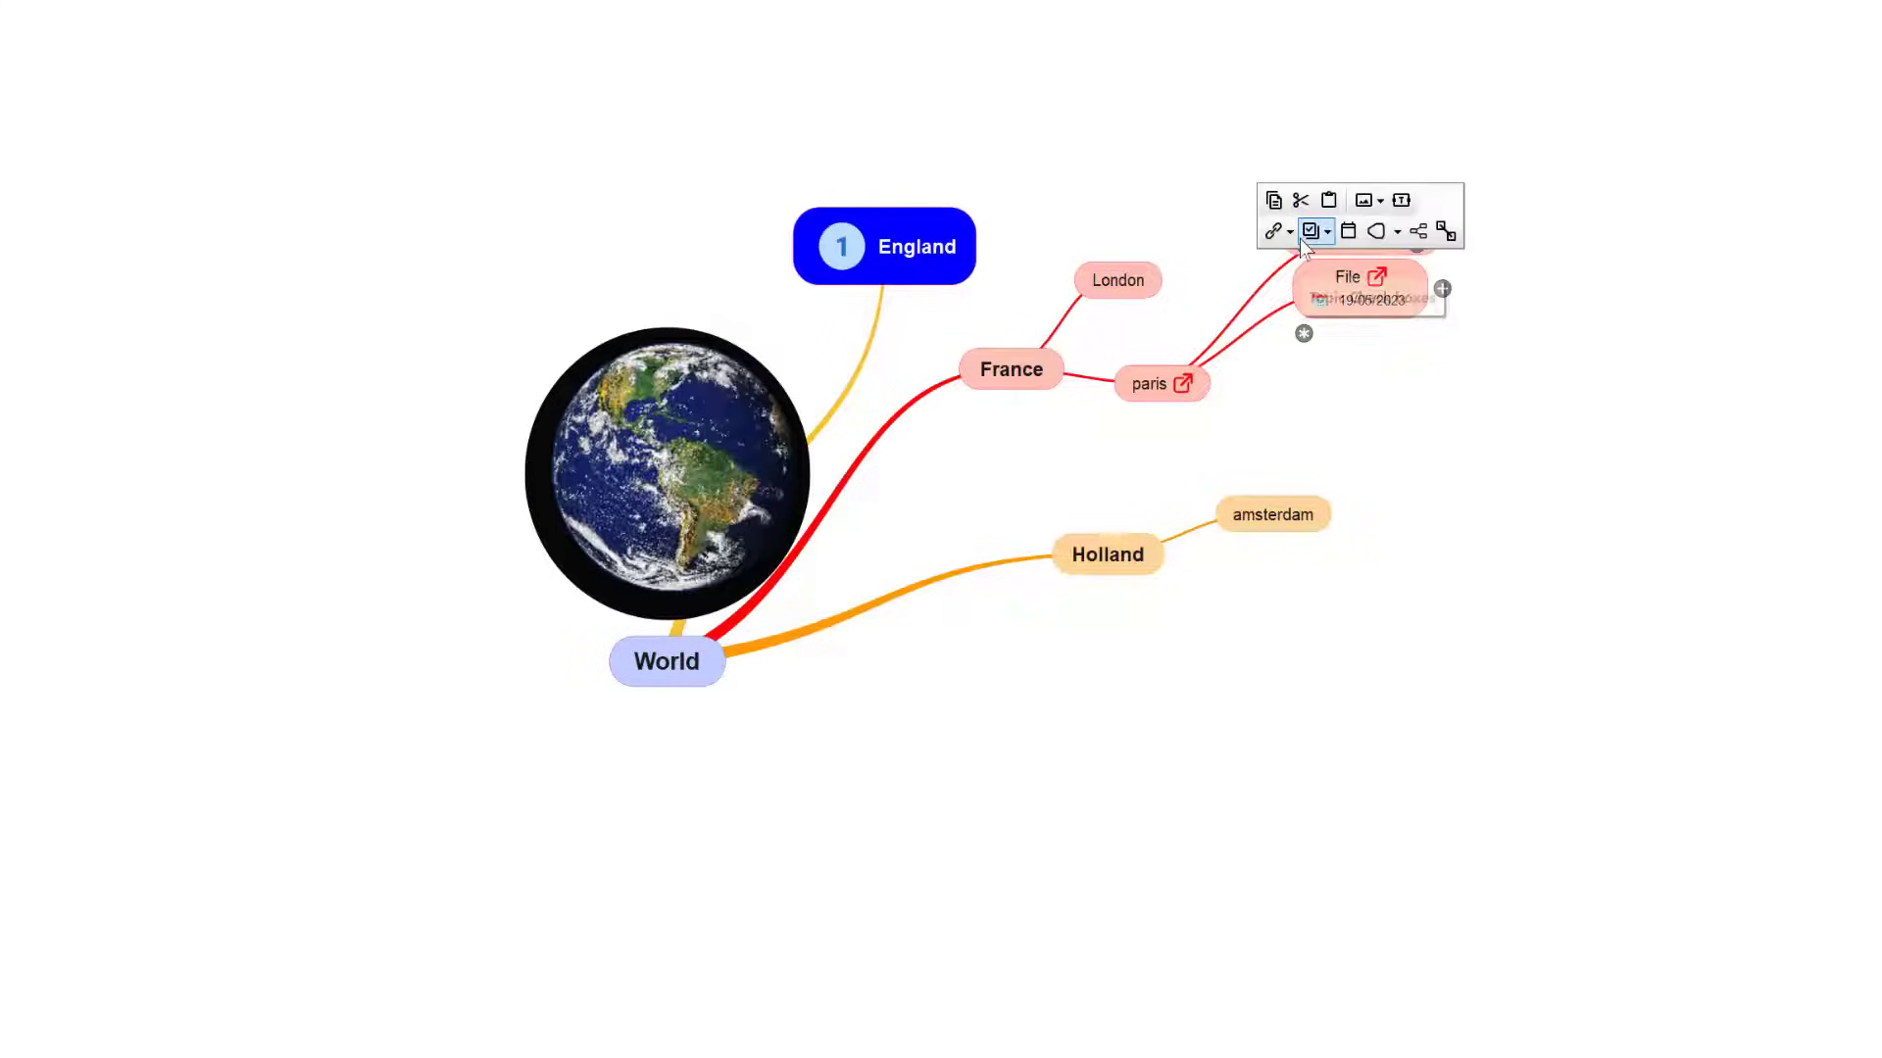
{"action": "left_click", "coordinate": [1373, 231]}
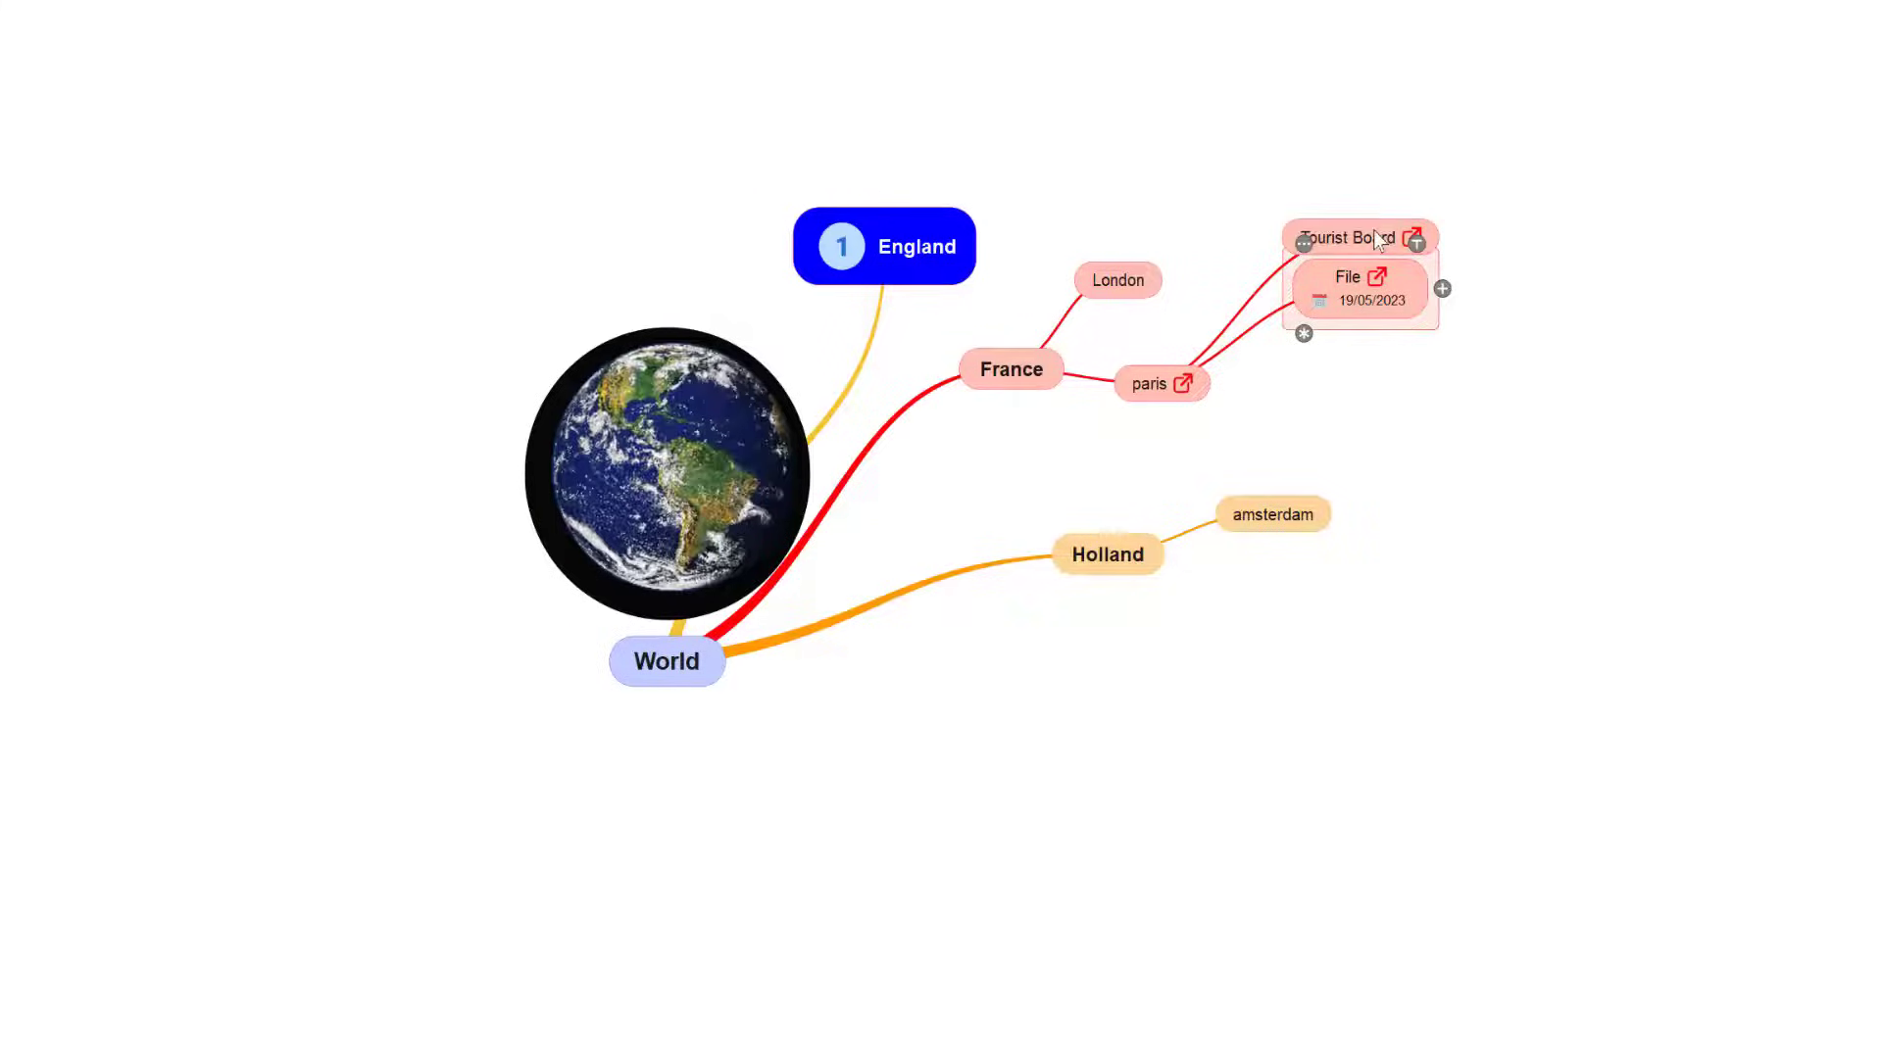
- Choose Free Form Layout in the canvas Layout dialog and confirm with OK
{"action": "right_click", "coordinate": [1431, 325]}
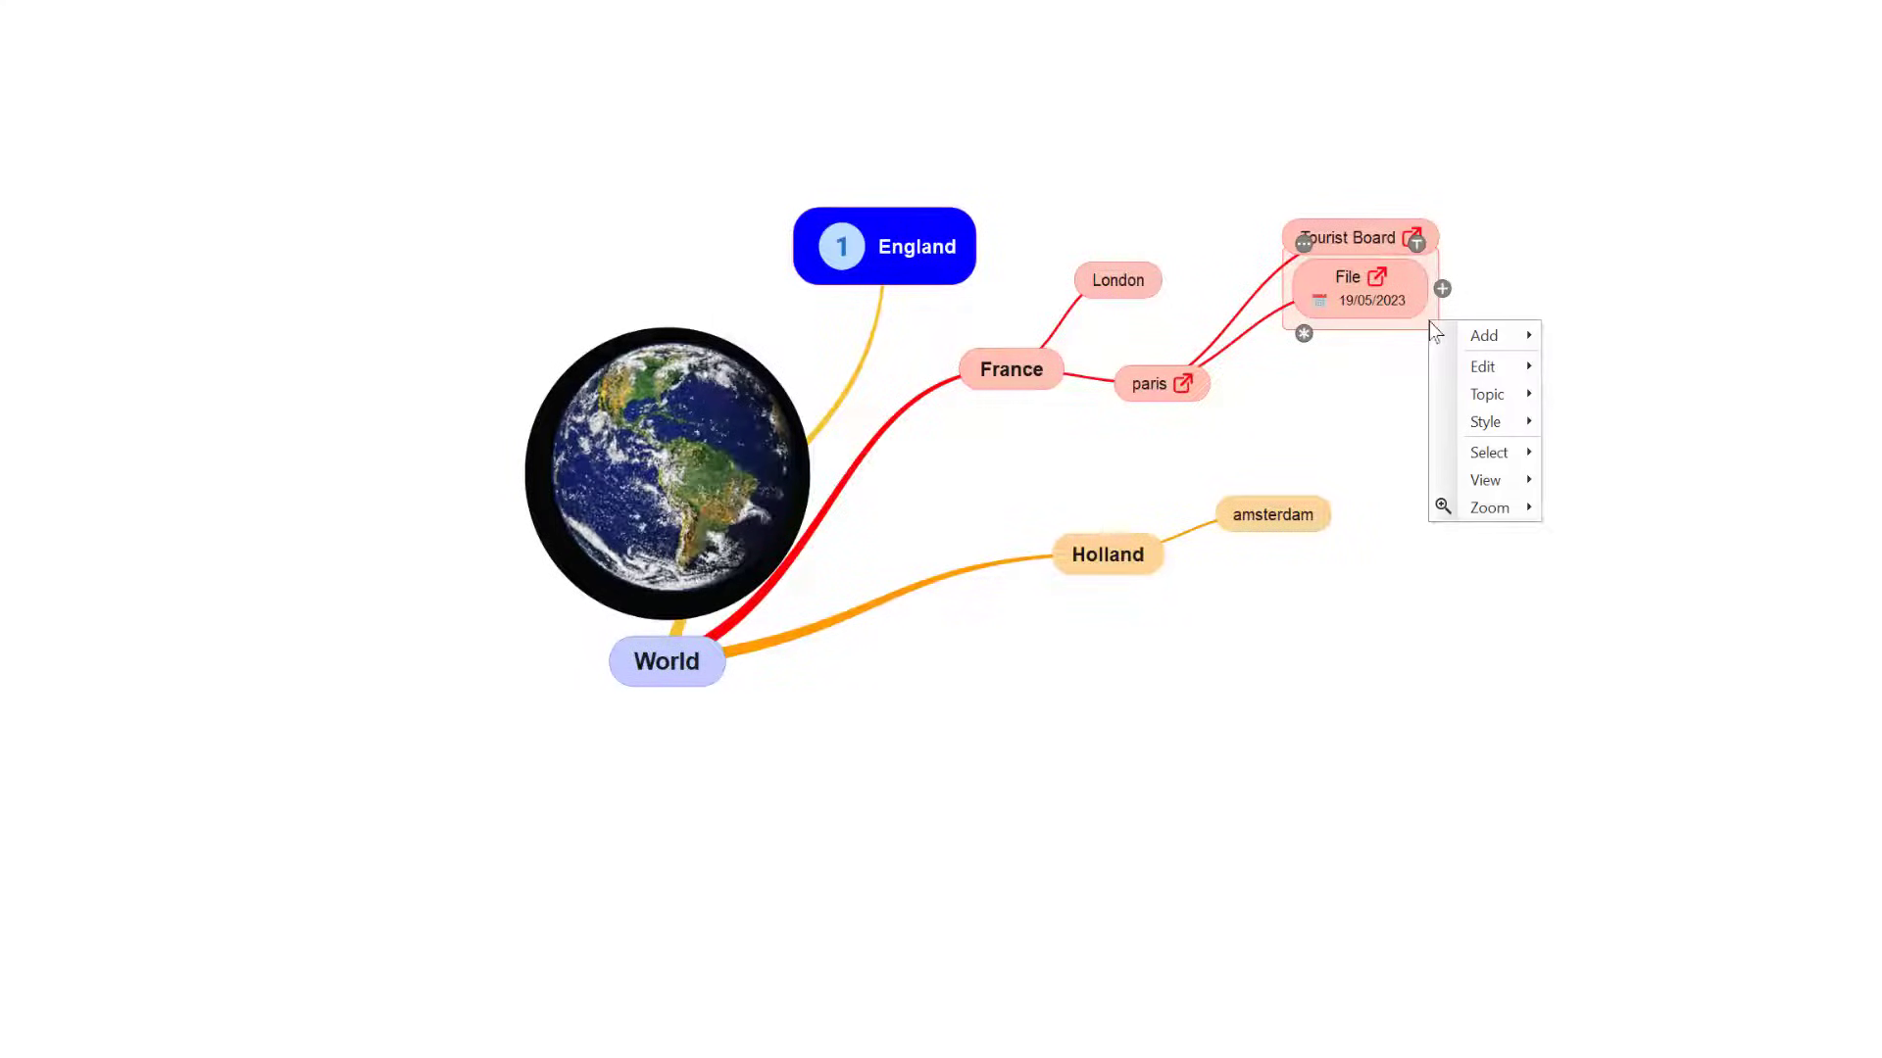
{"action": "left_click", "coordinate": [1409, 232]}
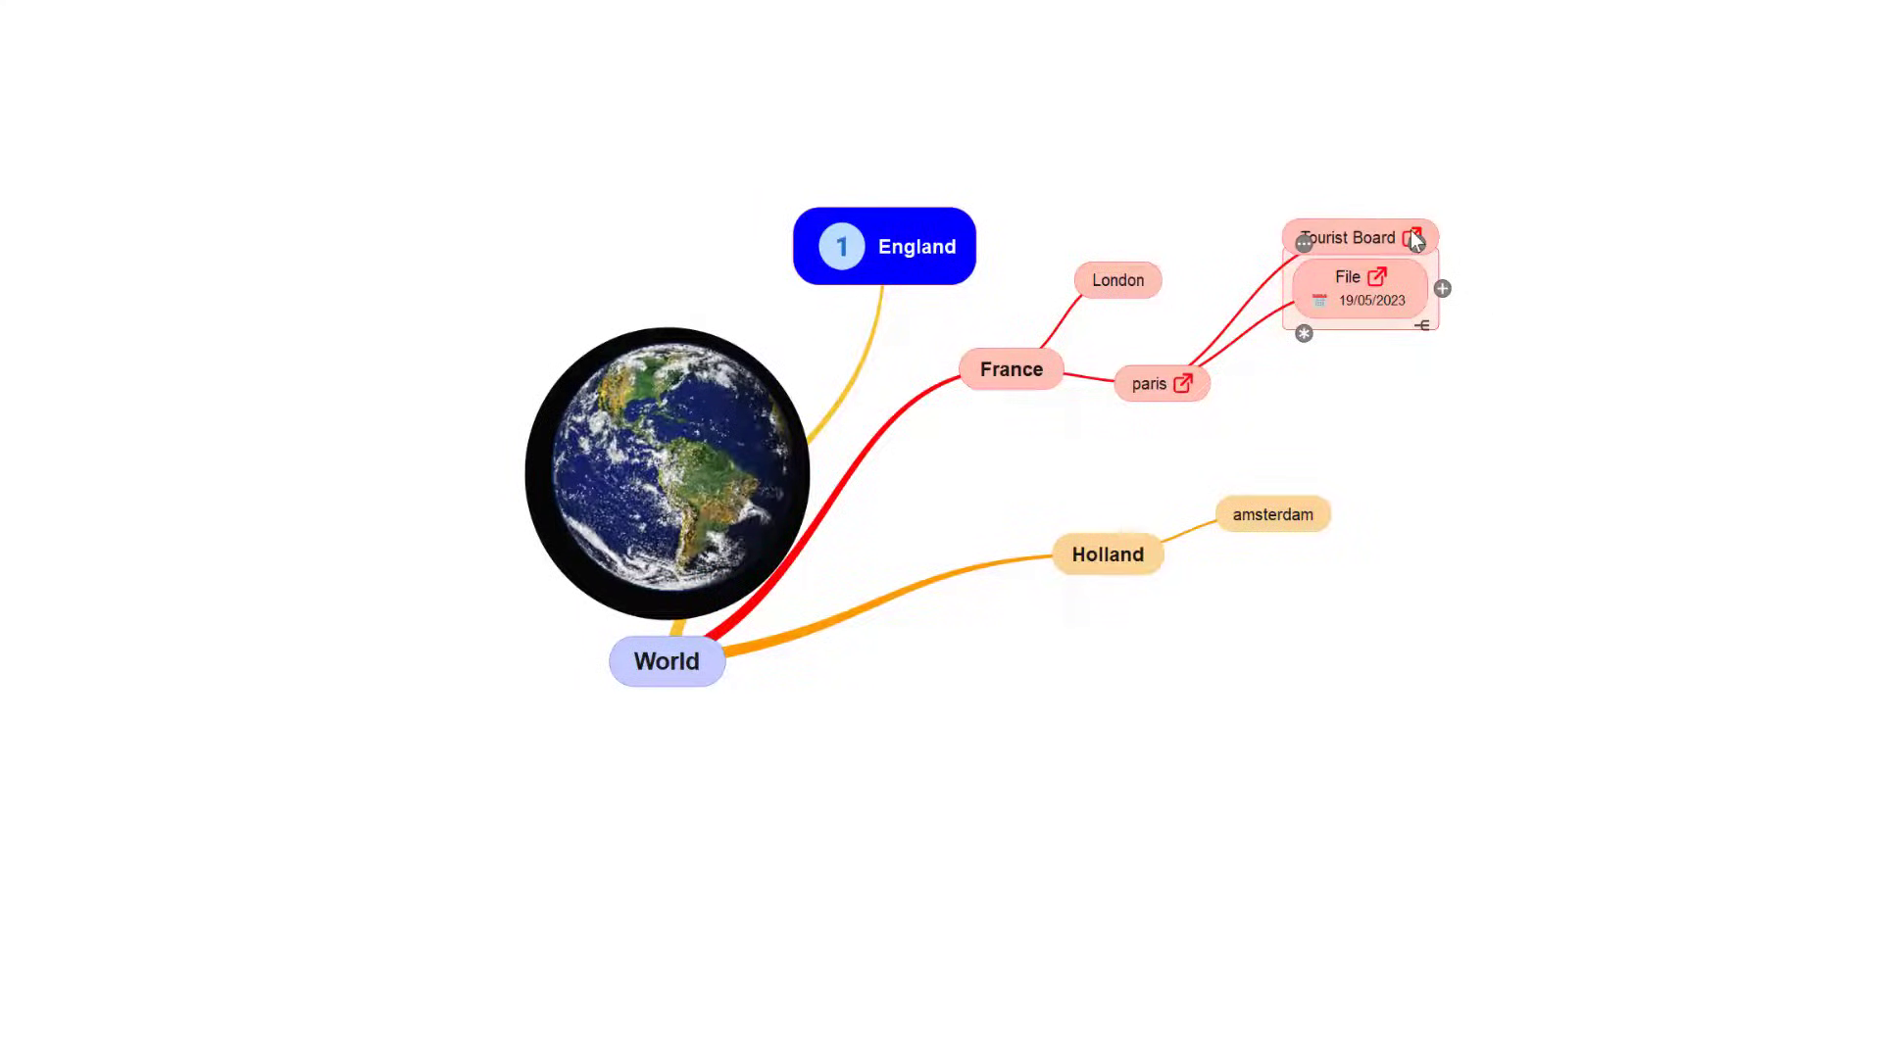
{"action": "left_click", "coordinate": [627, 461]}
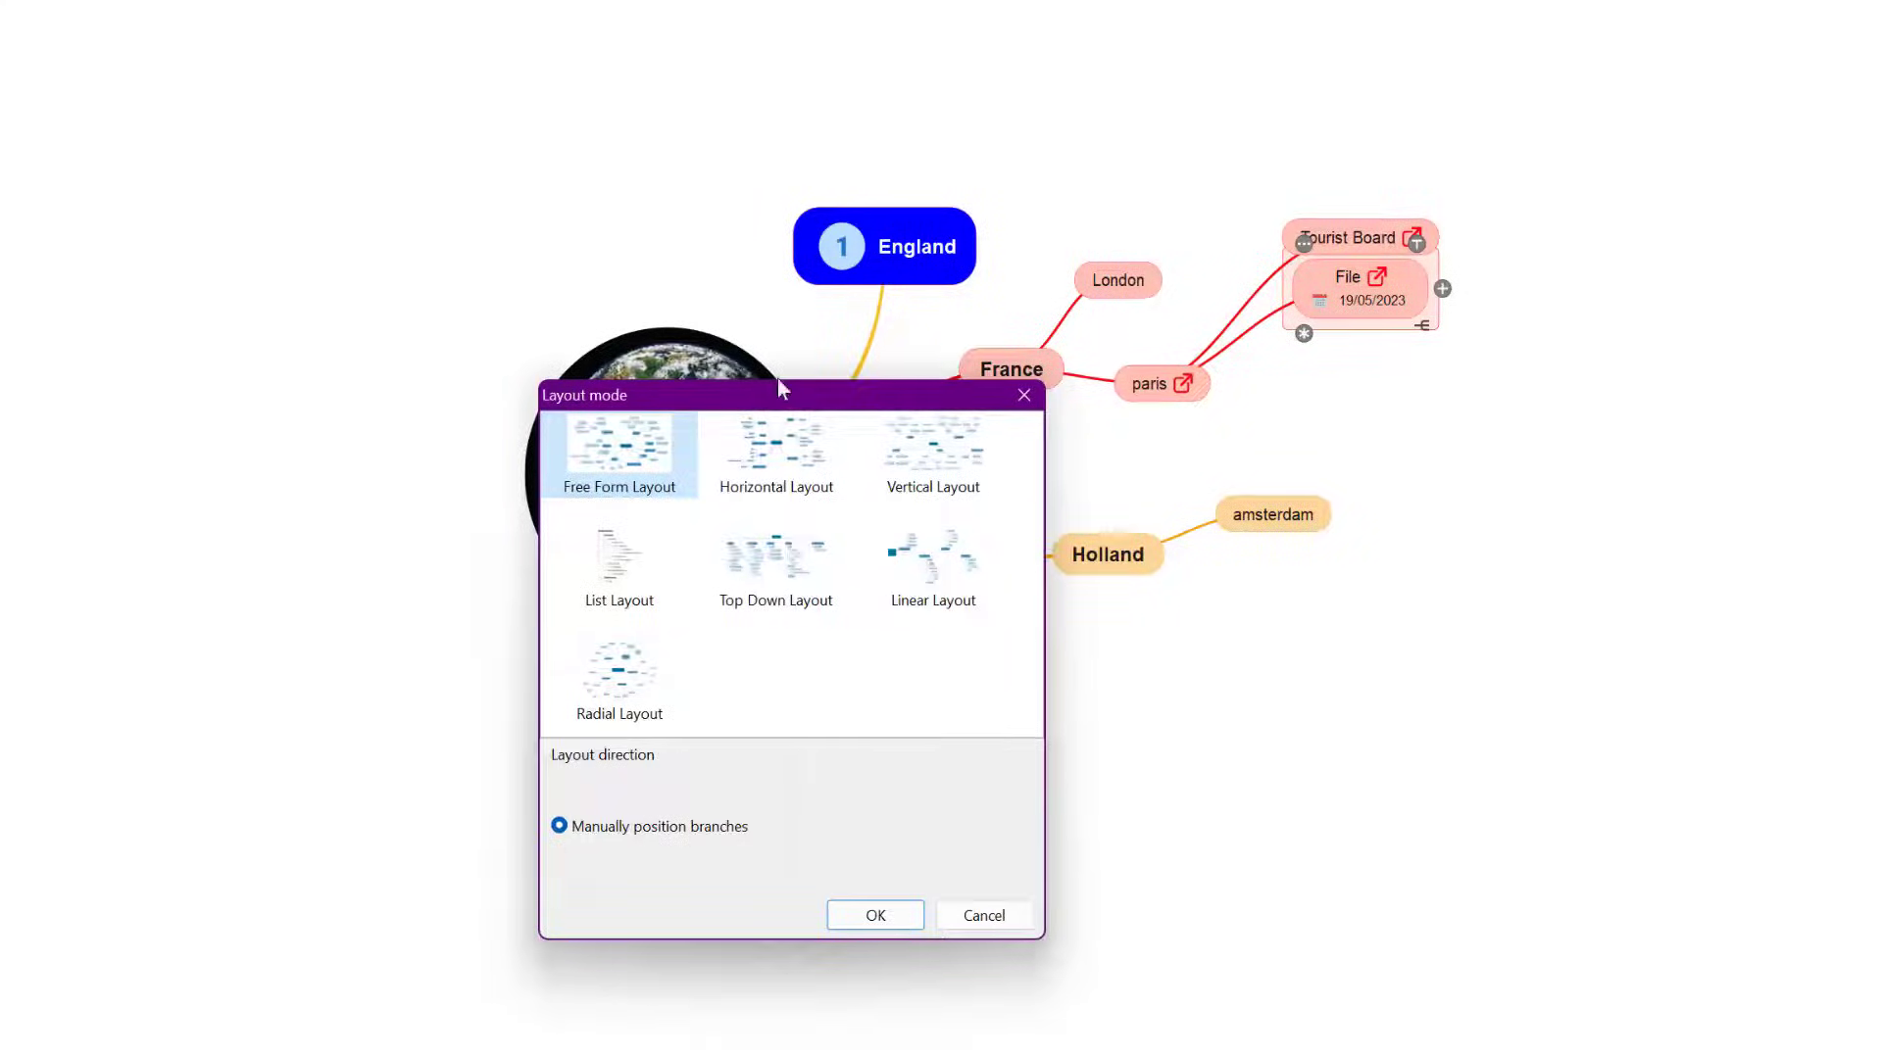
{"action": "left_click", "coordinate": [850, 912]}
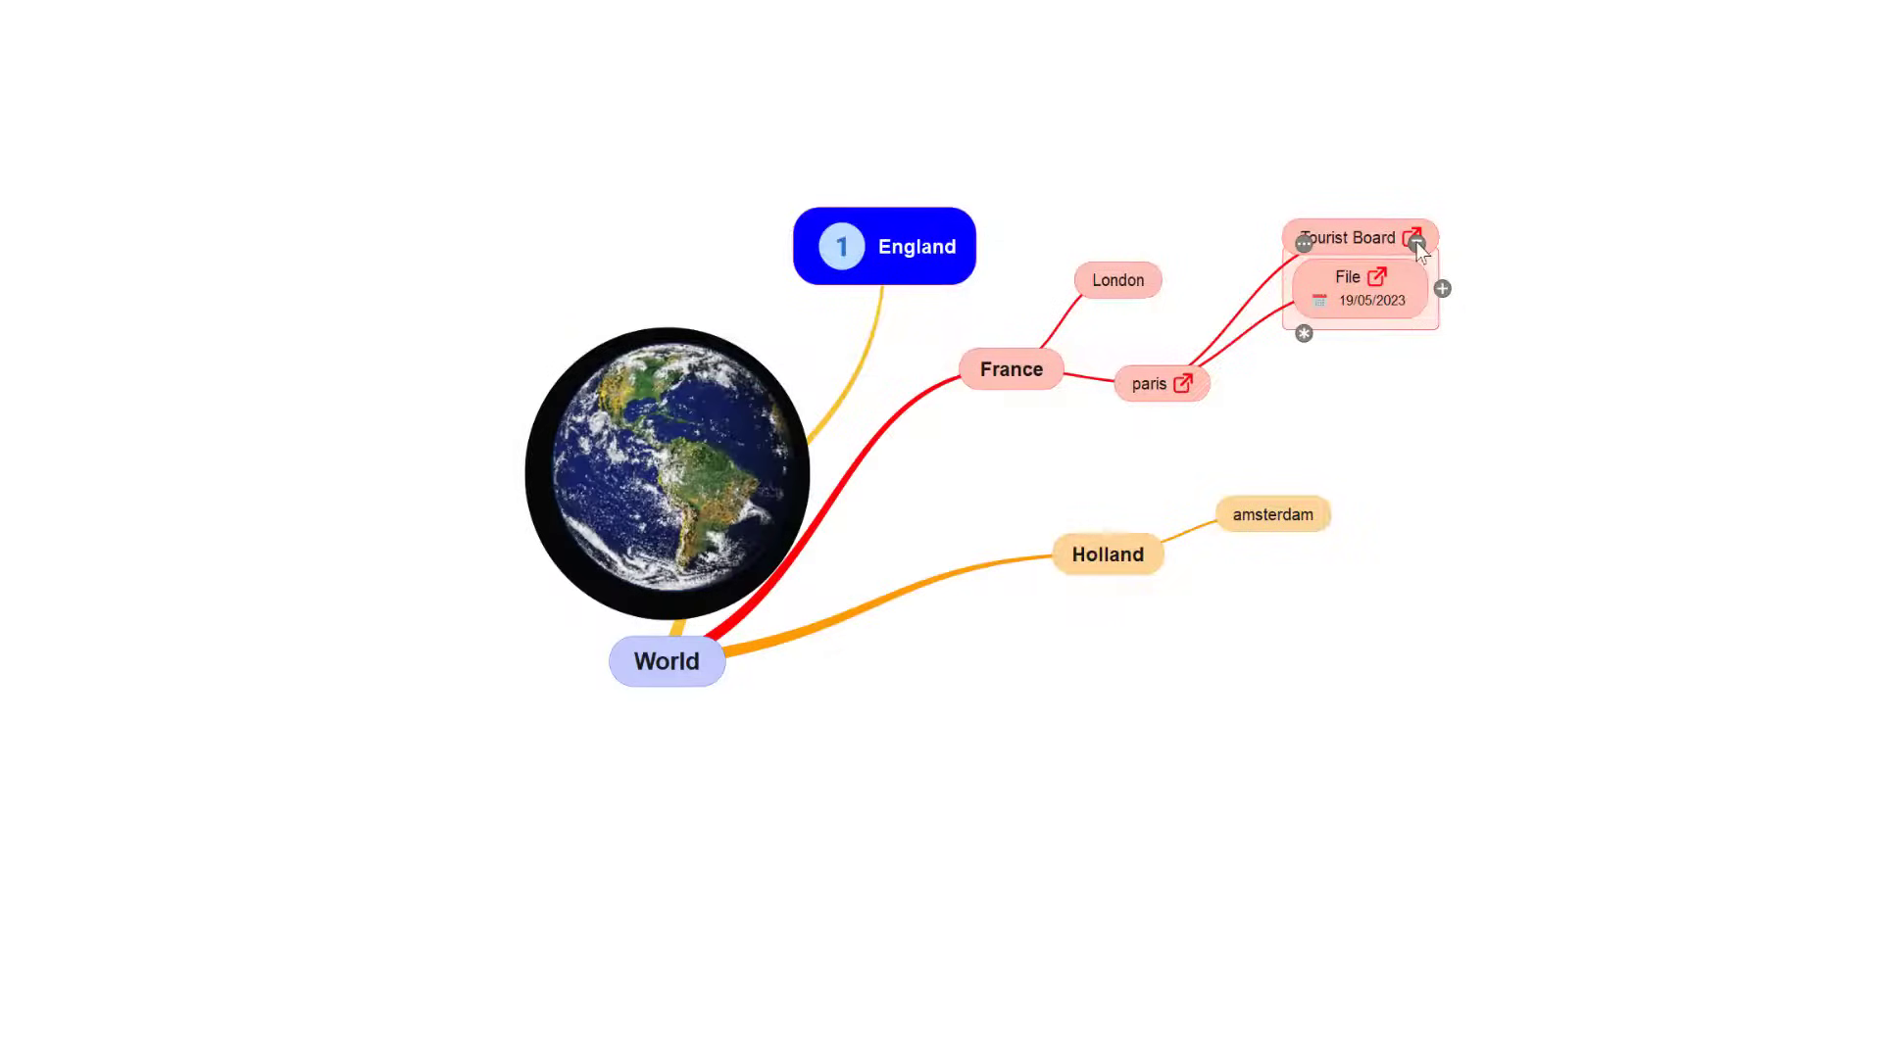
{"action": "left_click", "coordinate": [1303, 241]}
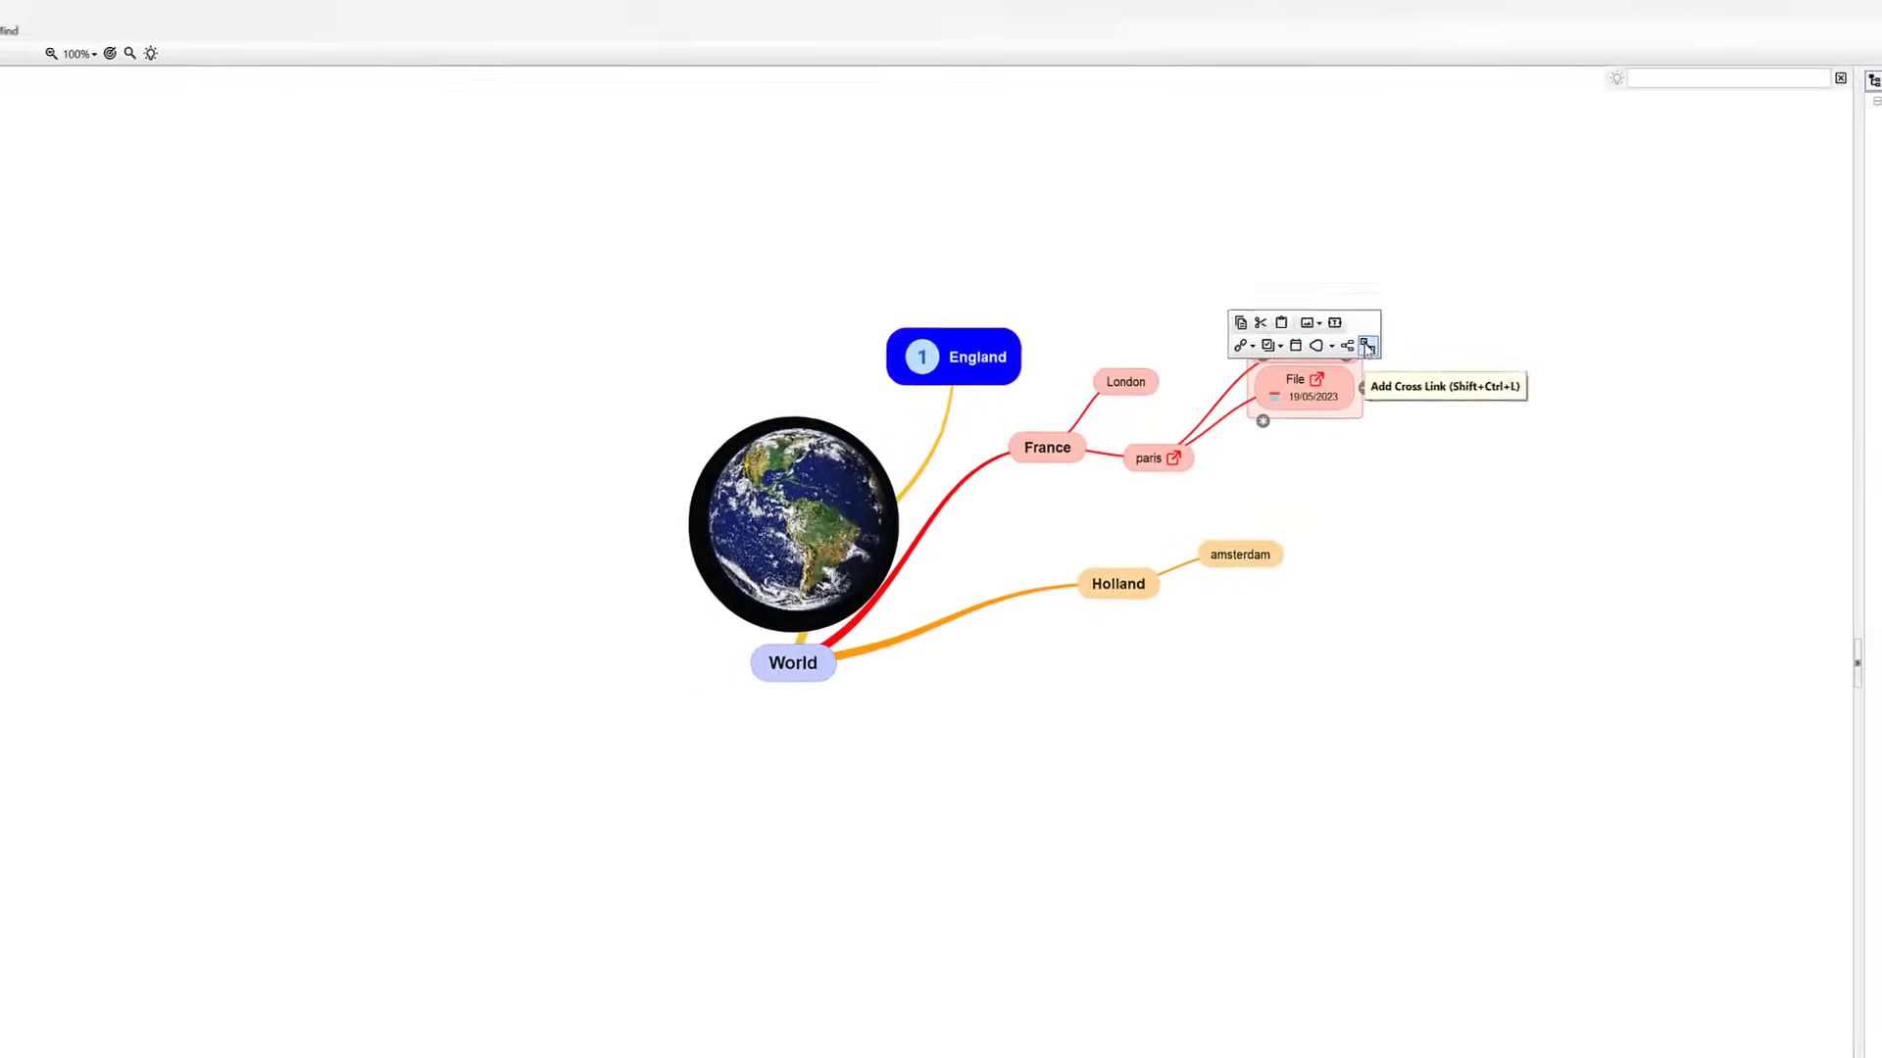
- Draw a cross link from File to amsterdam and label it 'Short trip'
{"action": "left_click", "coordinate": [1367, 347]}
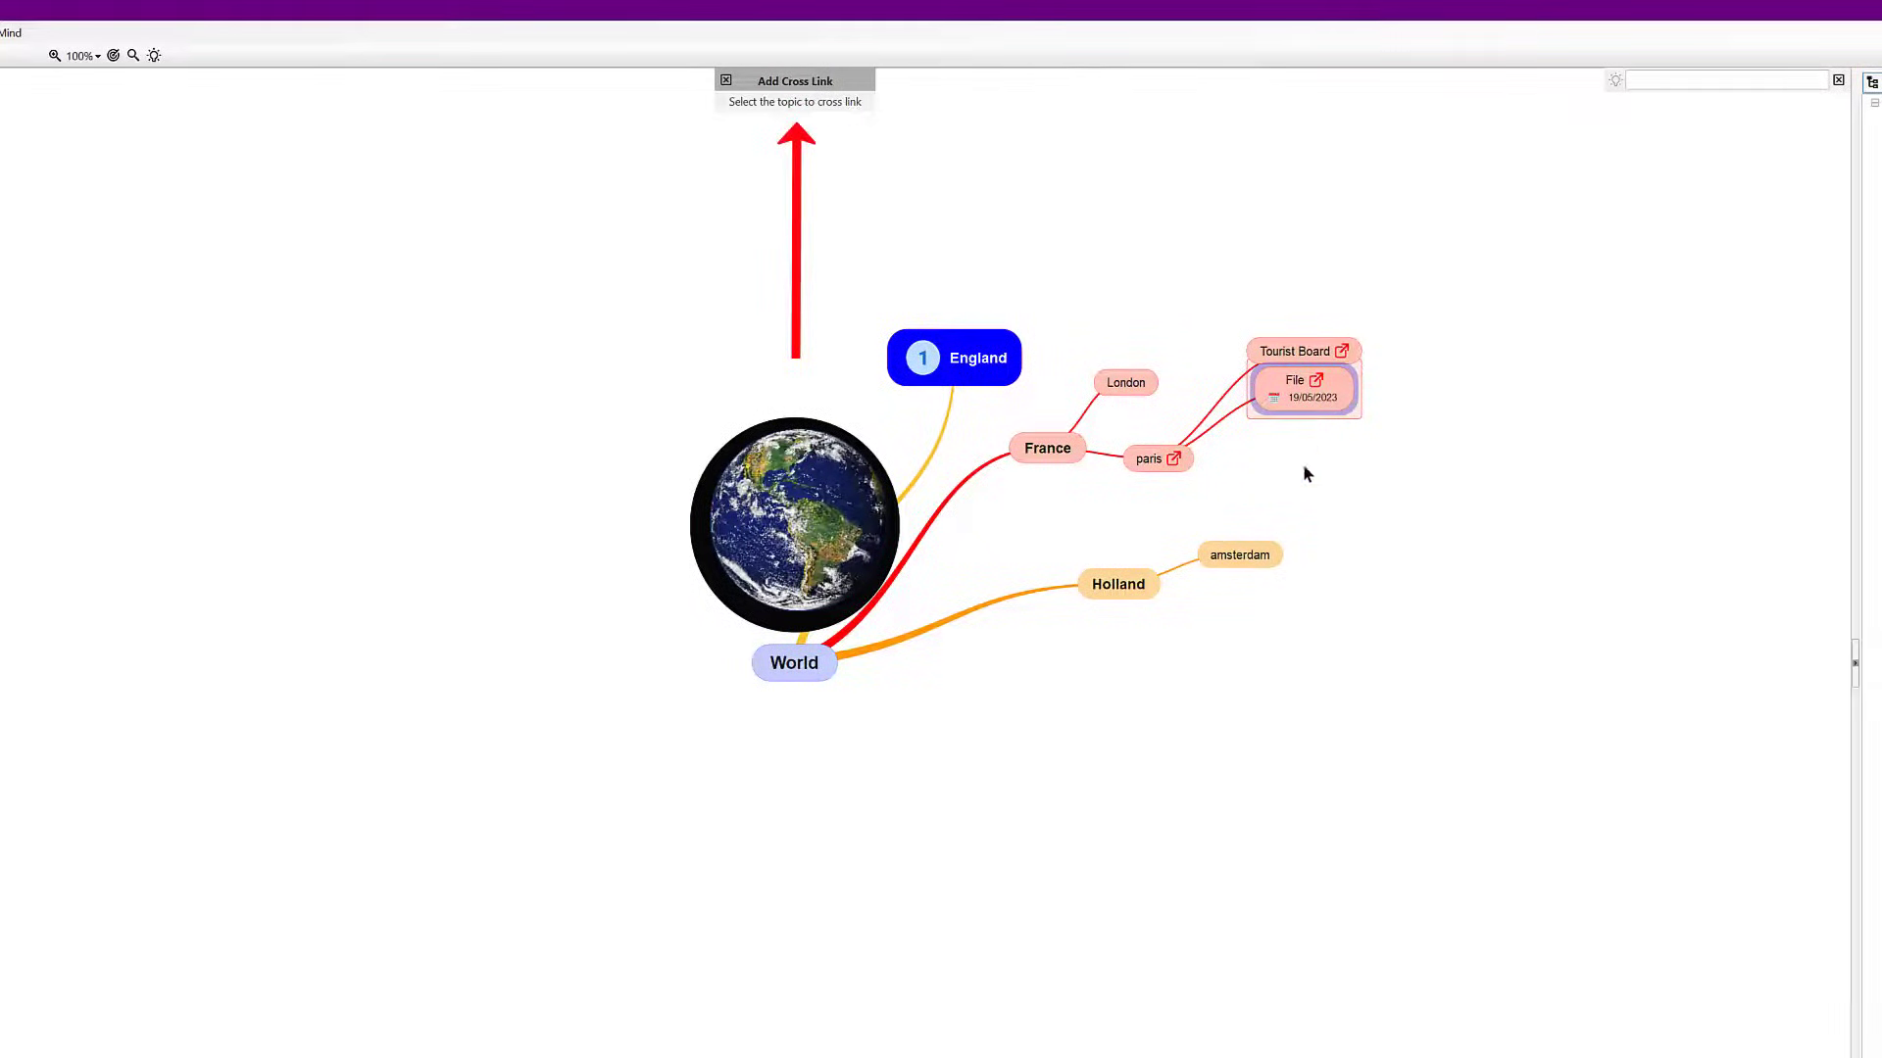
{"action": "left_click", "coordinate": [1219, 559]}
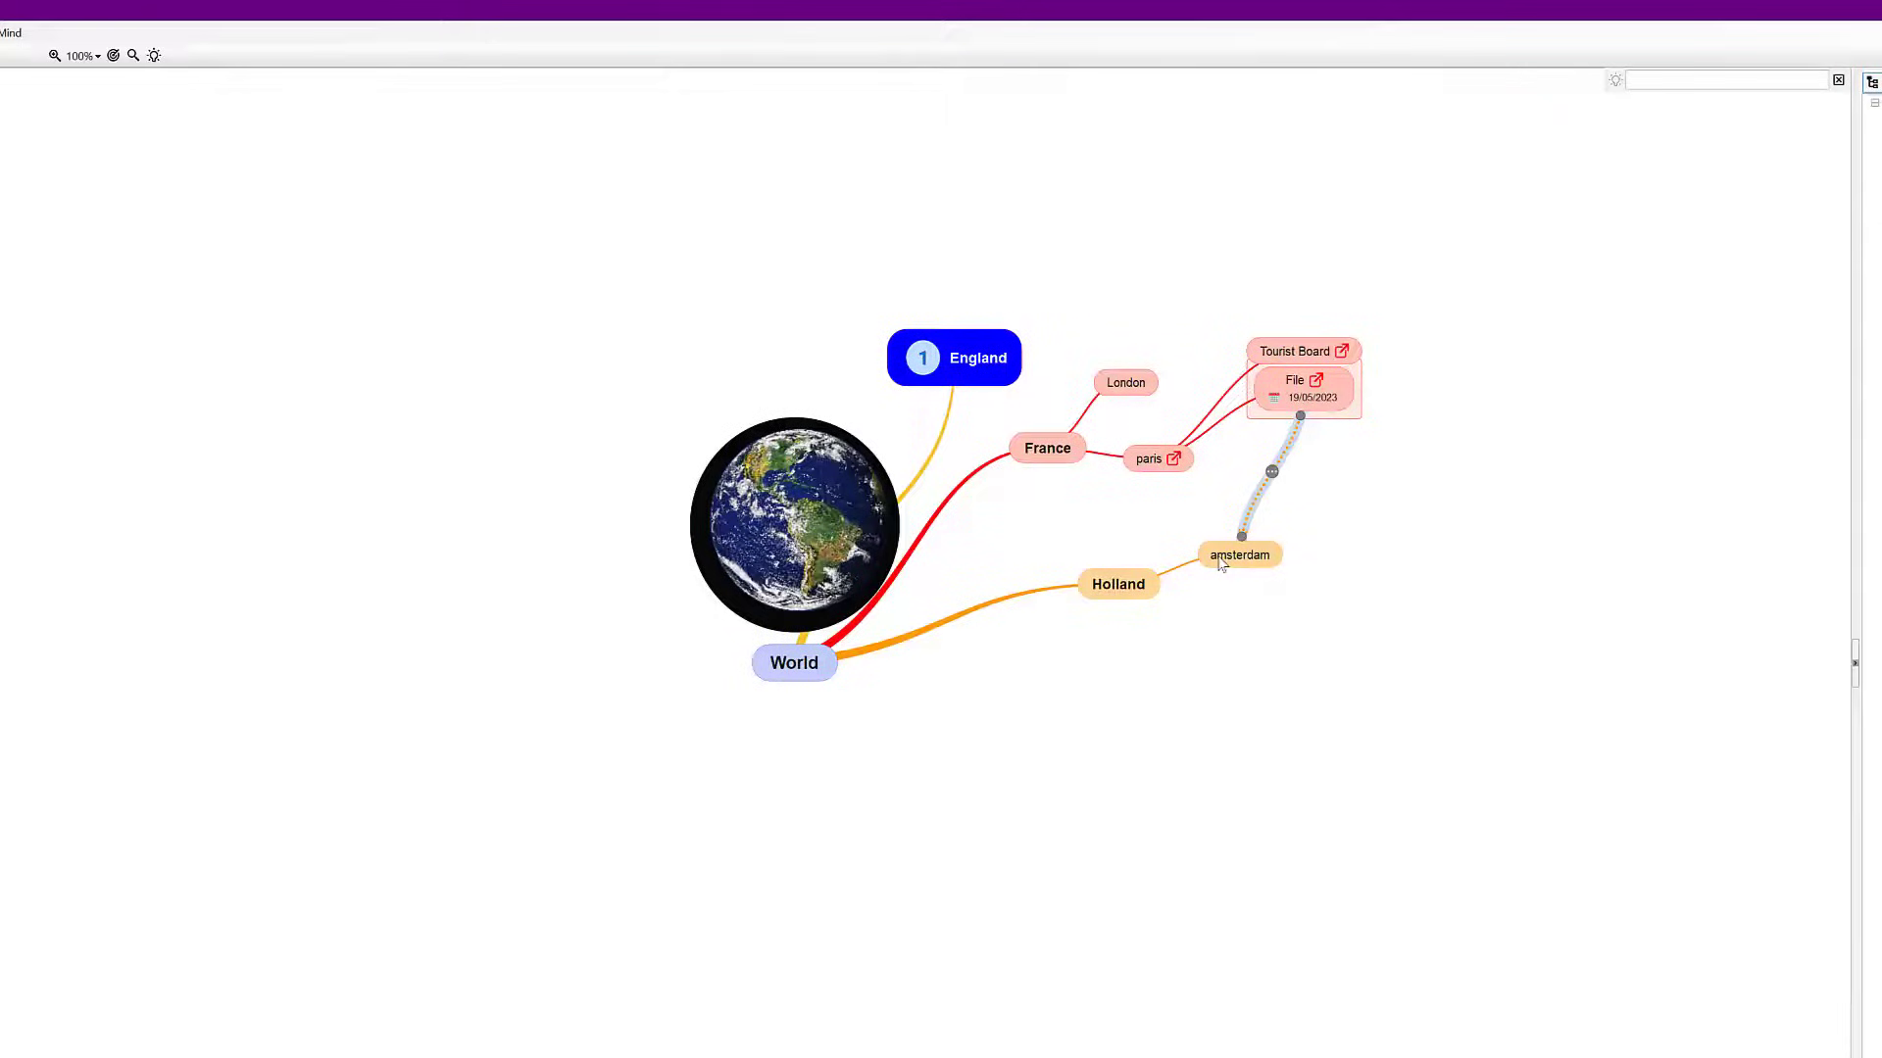
{"action": "left_click", "coordinate": [1272, 473]}
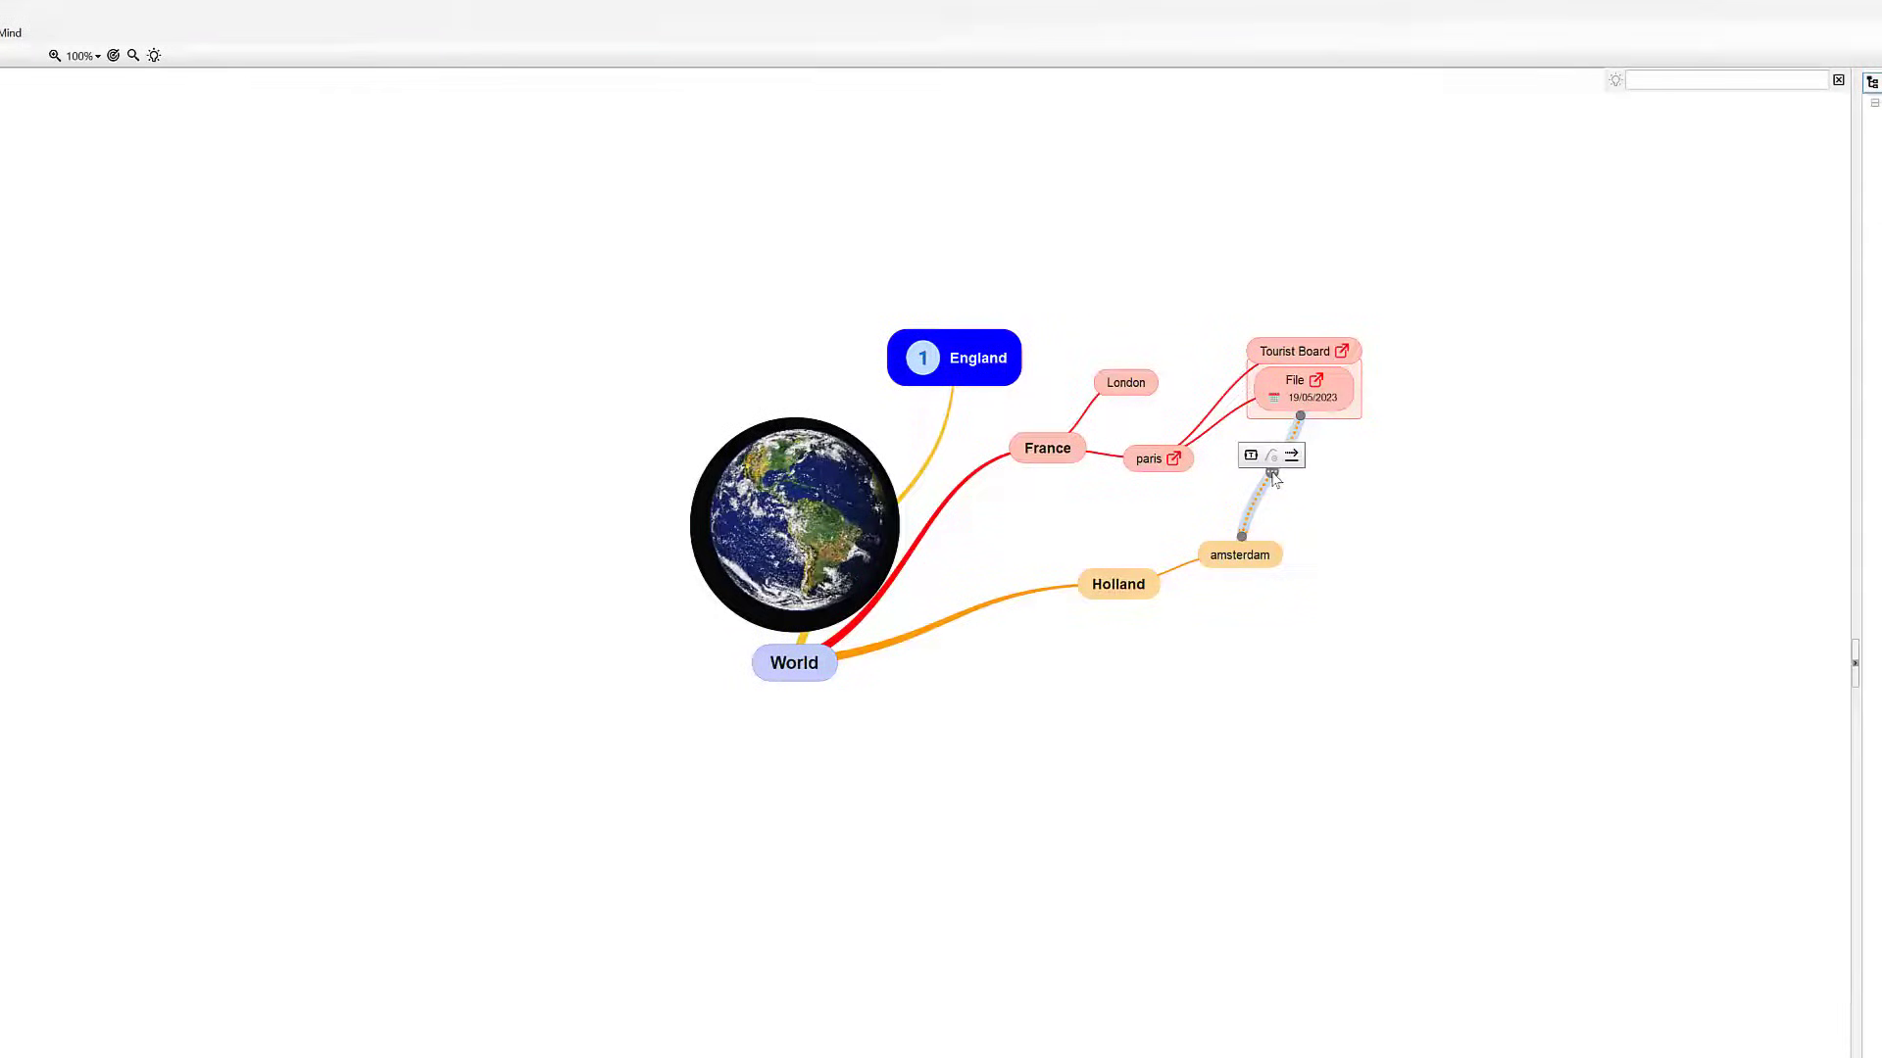
{"action": "left_click", "coordinate": [1251, 457]}
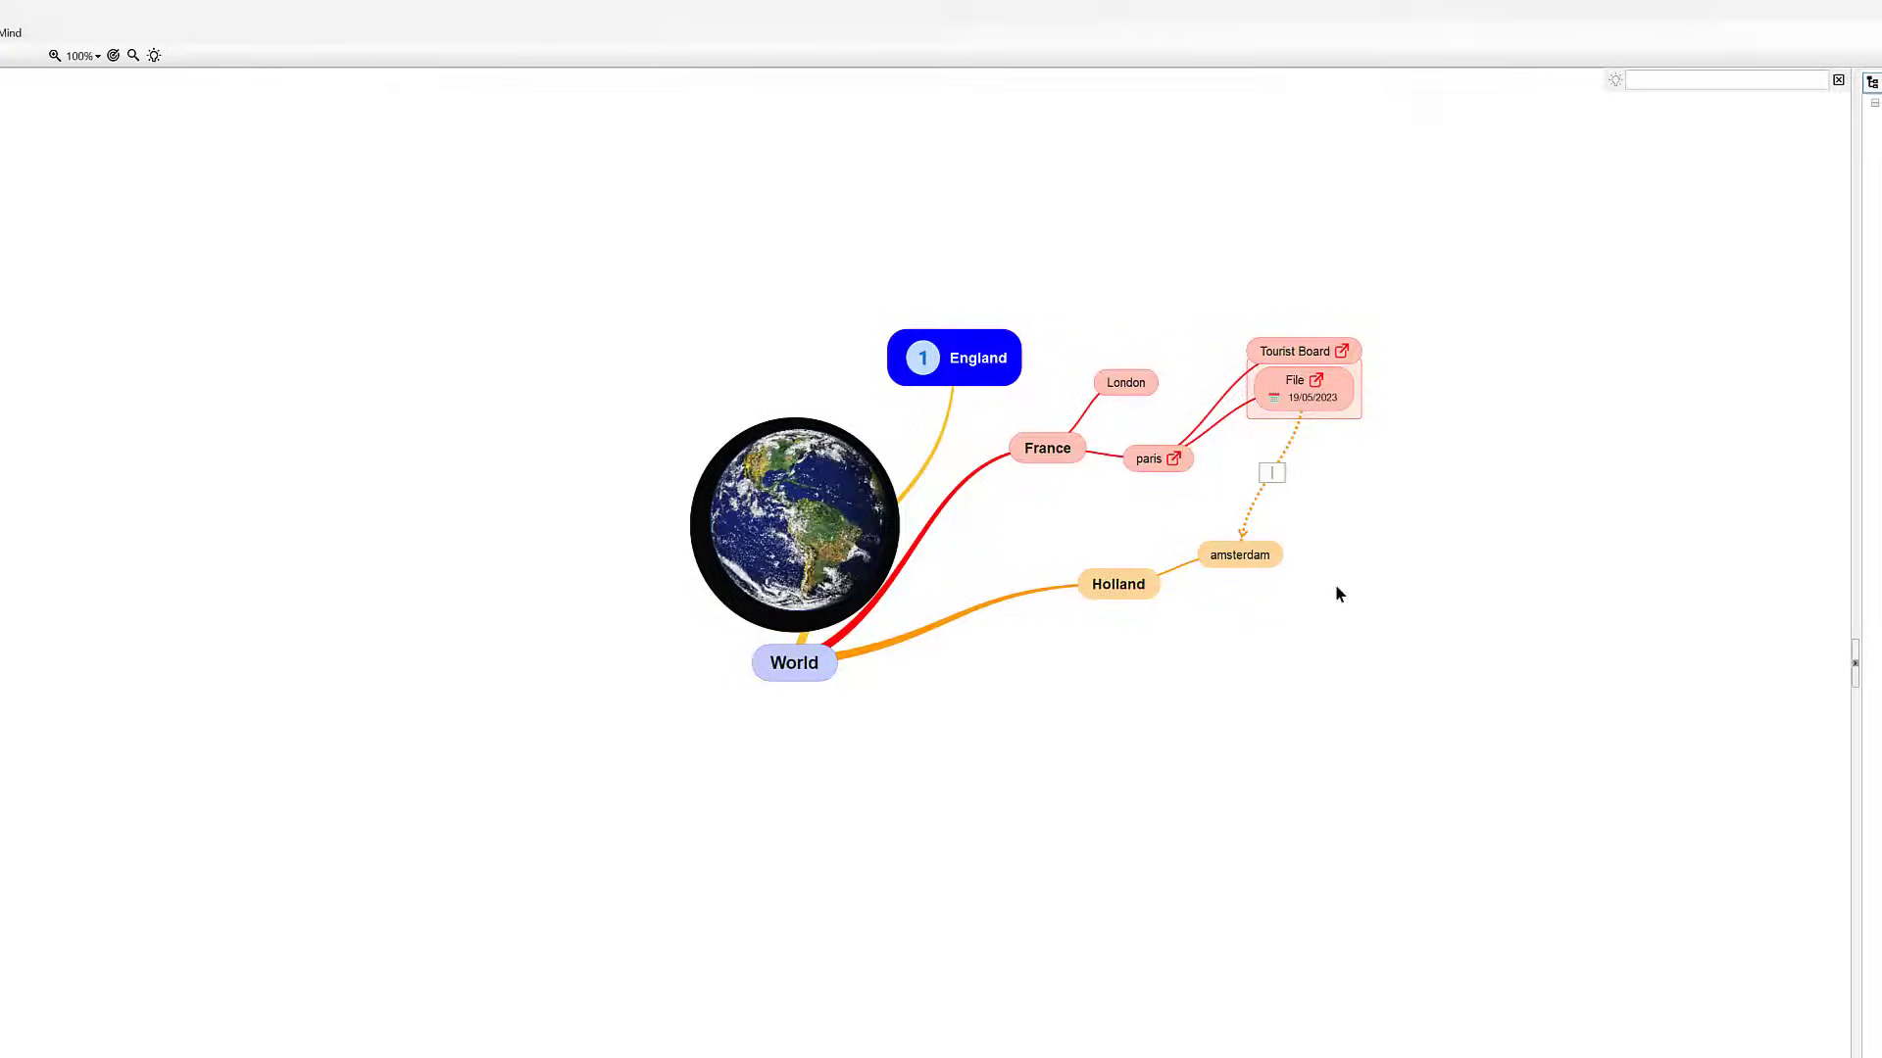
{"action": "type", "text": "Short trip"}
{"action": "key", "text": "Return"}
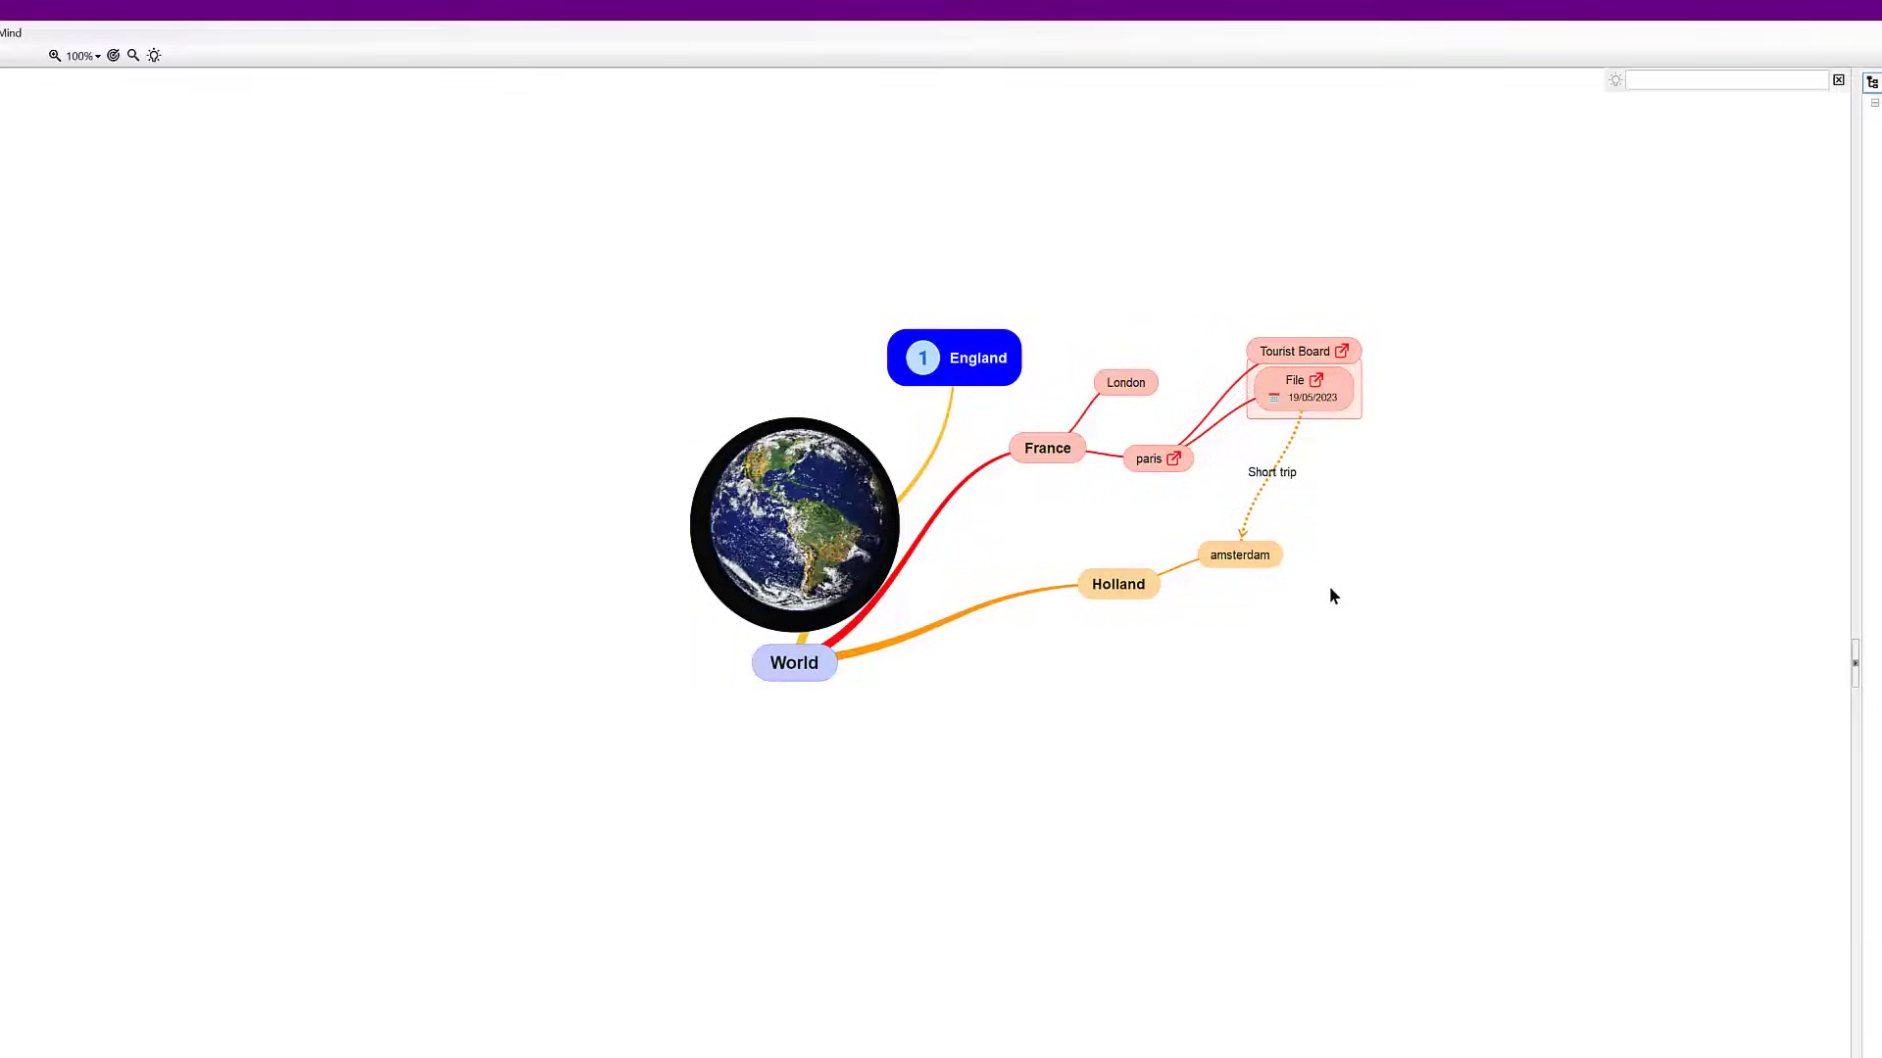
{"action": "mouse_move", "coordinate": [1248, 565]}
{"action": "left_click", "coordinate": [1207, 531]}
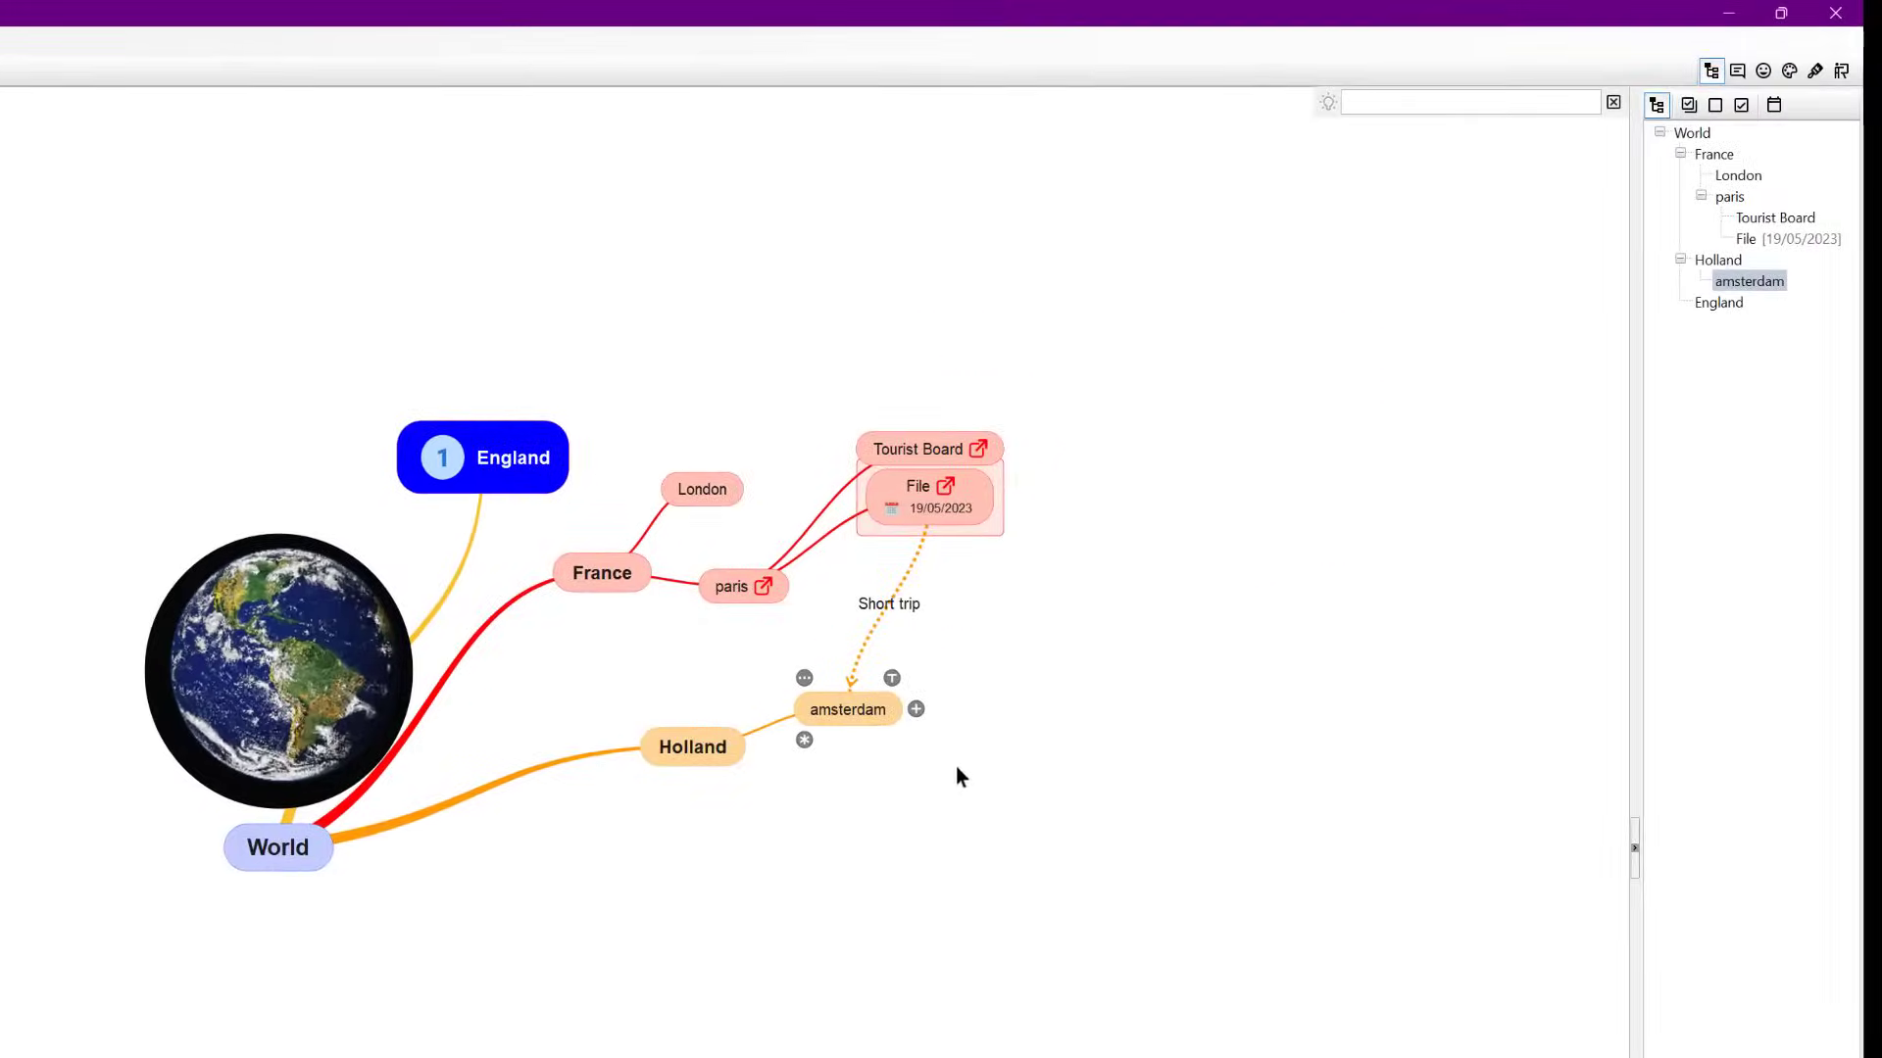
- Open amsterdam's note editor, hiding and reopening the side panel along the way
{"action": "left_click", "coordinate": [892, 679]}
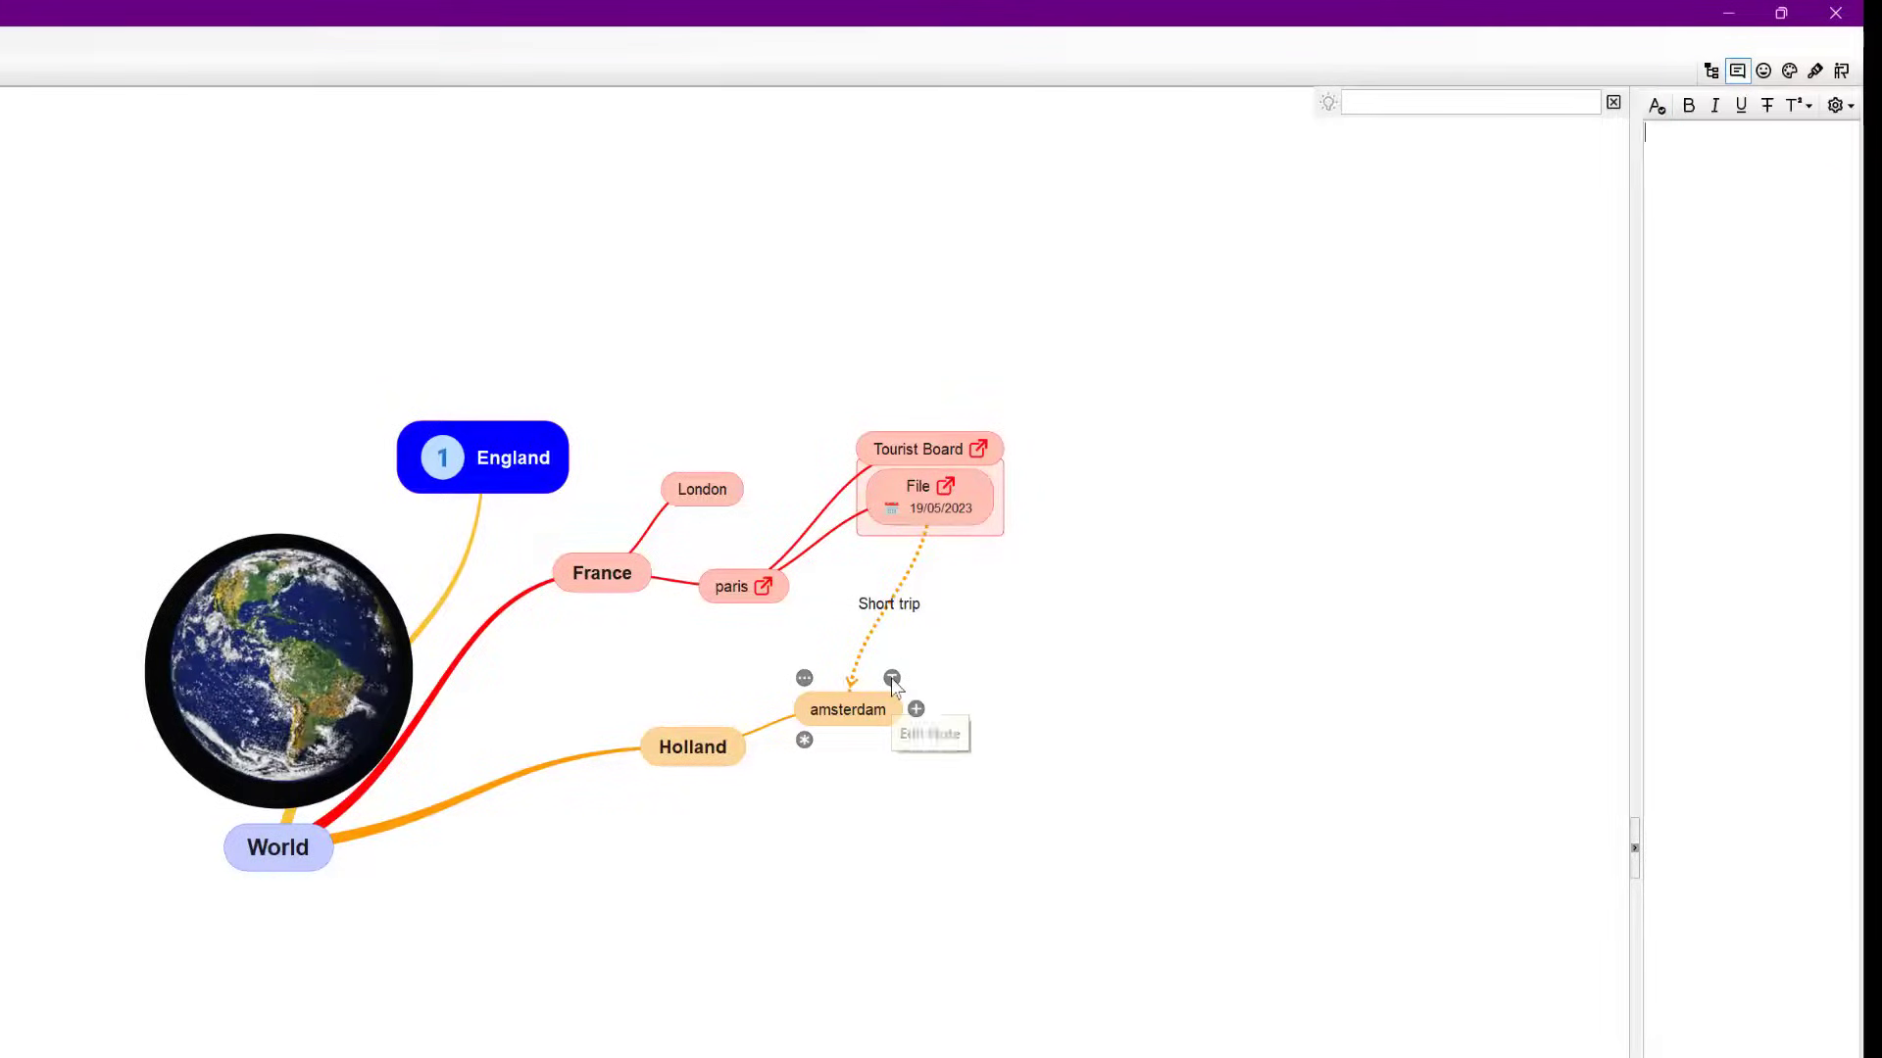
{"action": "left_click", "coordinate": [1633, 841]}
{"action": "left_click", "coordinate": [1858, 848]}
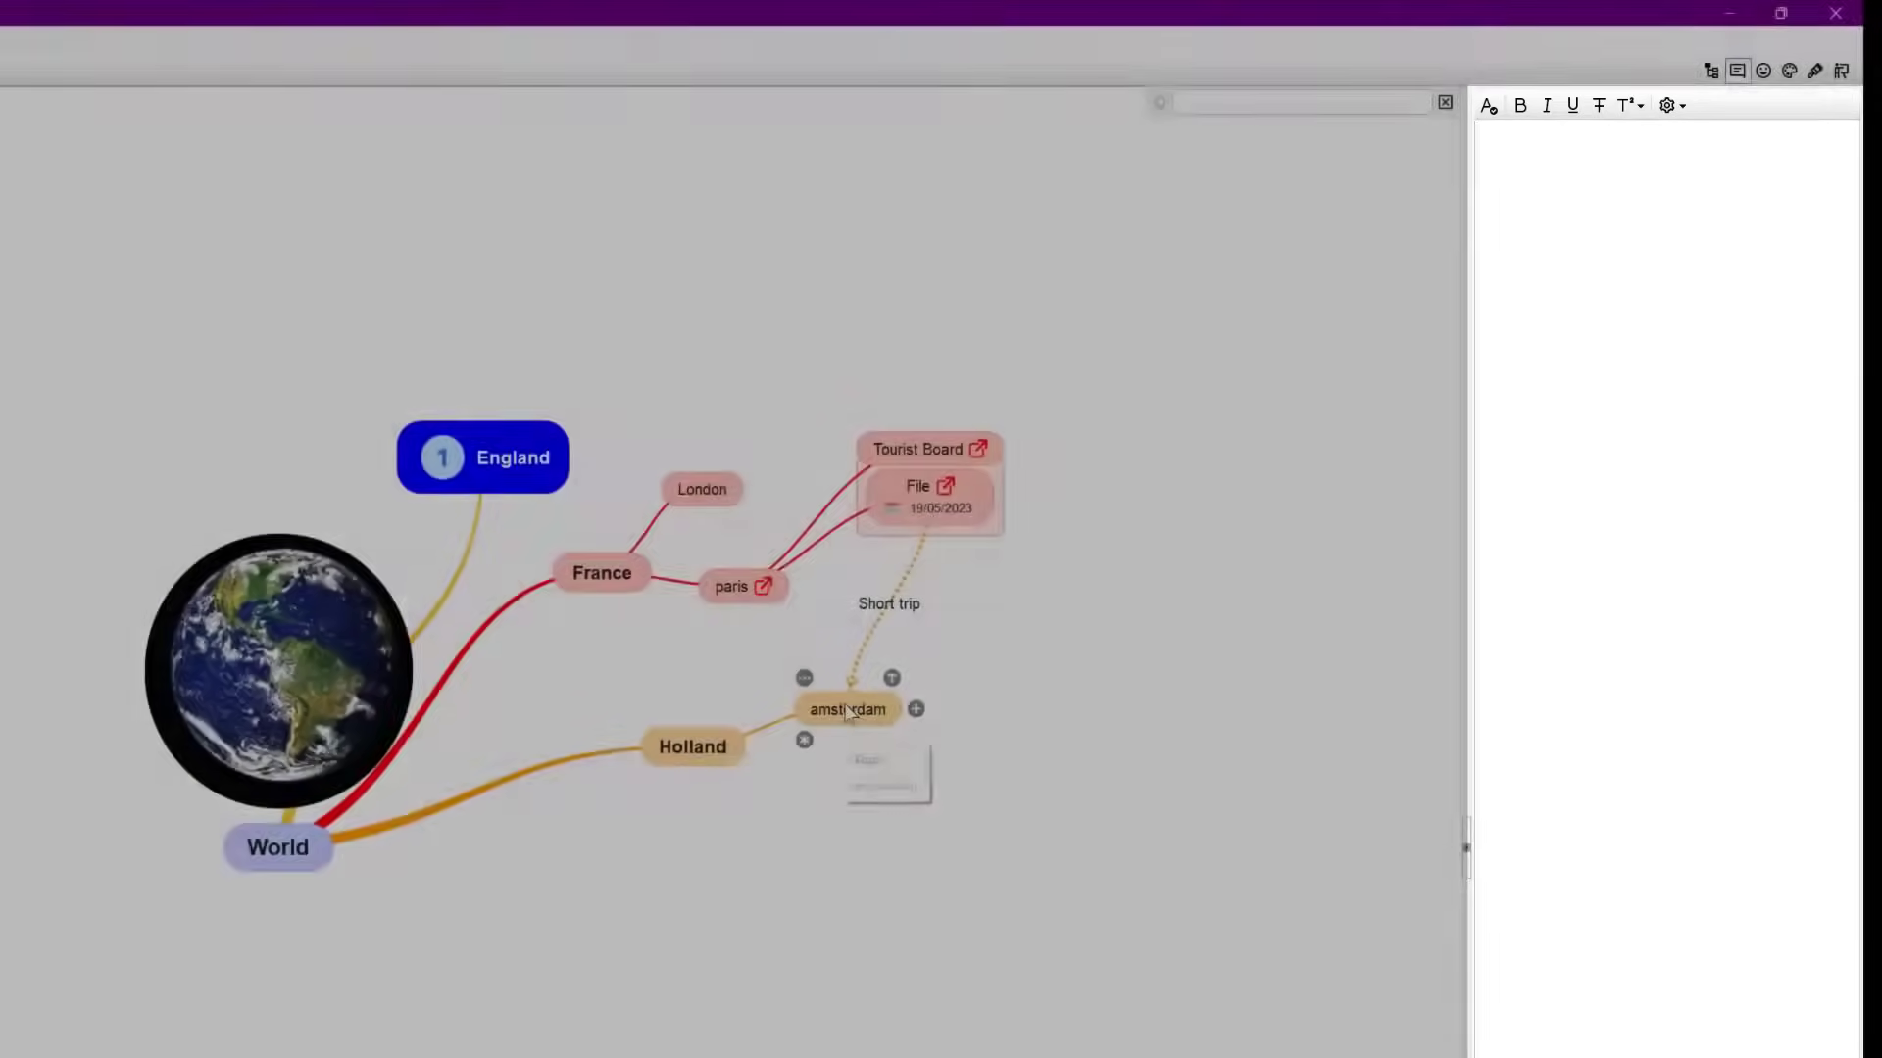
{"action": "left_click", "coordinate": [848, 710]}
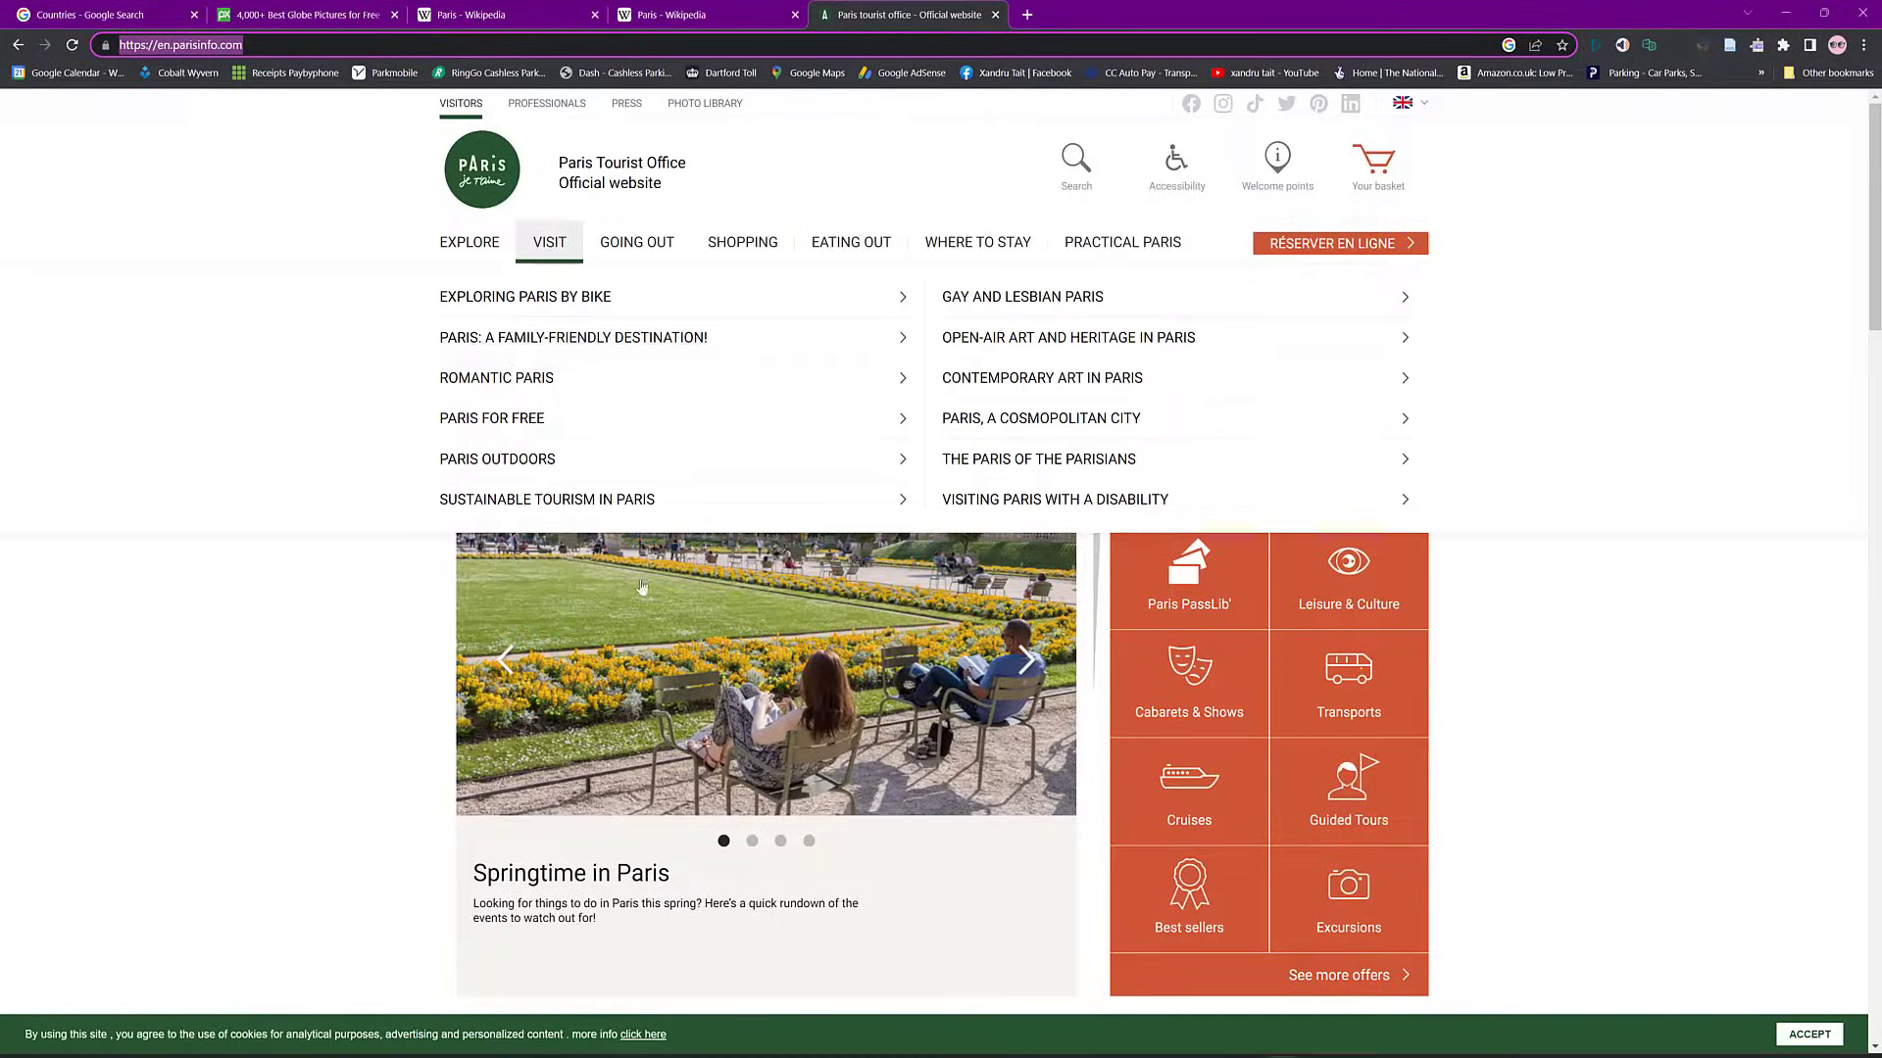
- Paste the Paris 2024 article's title, subtitle and intro from Chrome into amsterdam's note
{"action": "left_click_drag", "start_coordinate": [1876, 193], "coordinate": [1875, 478]}
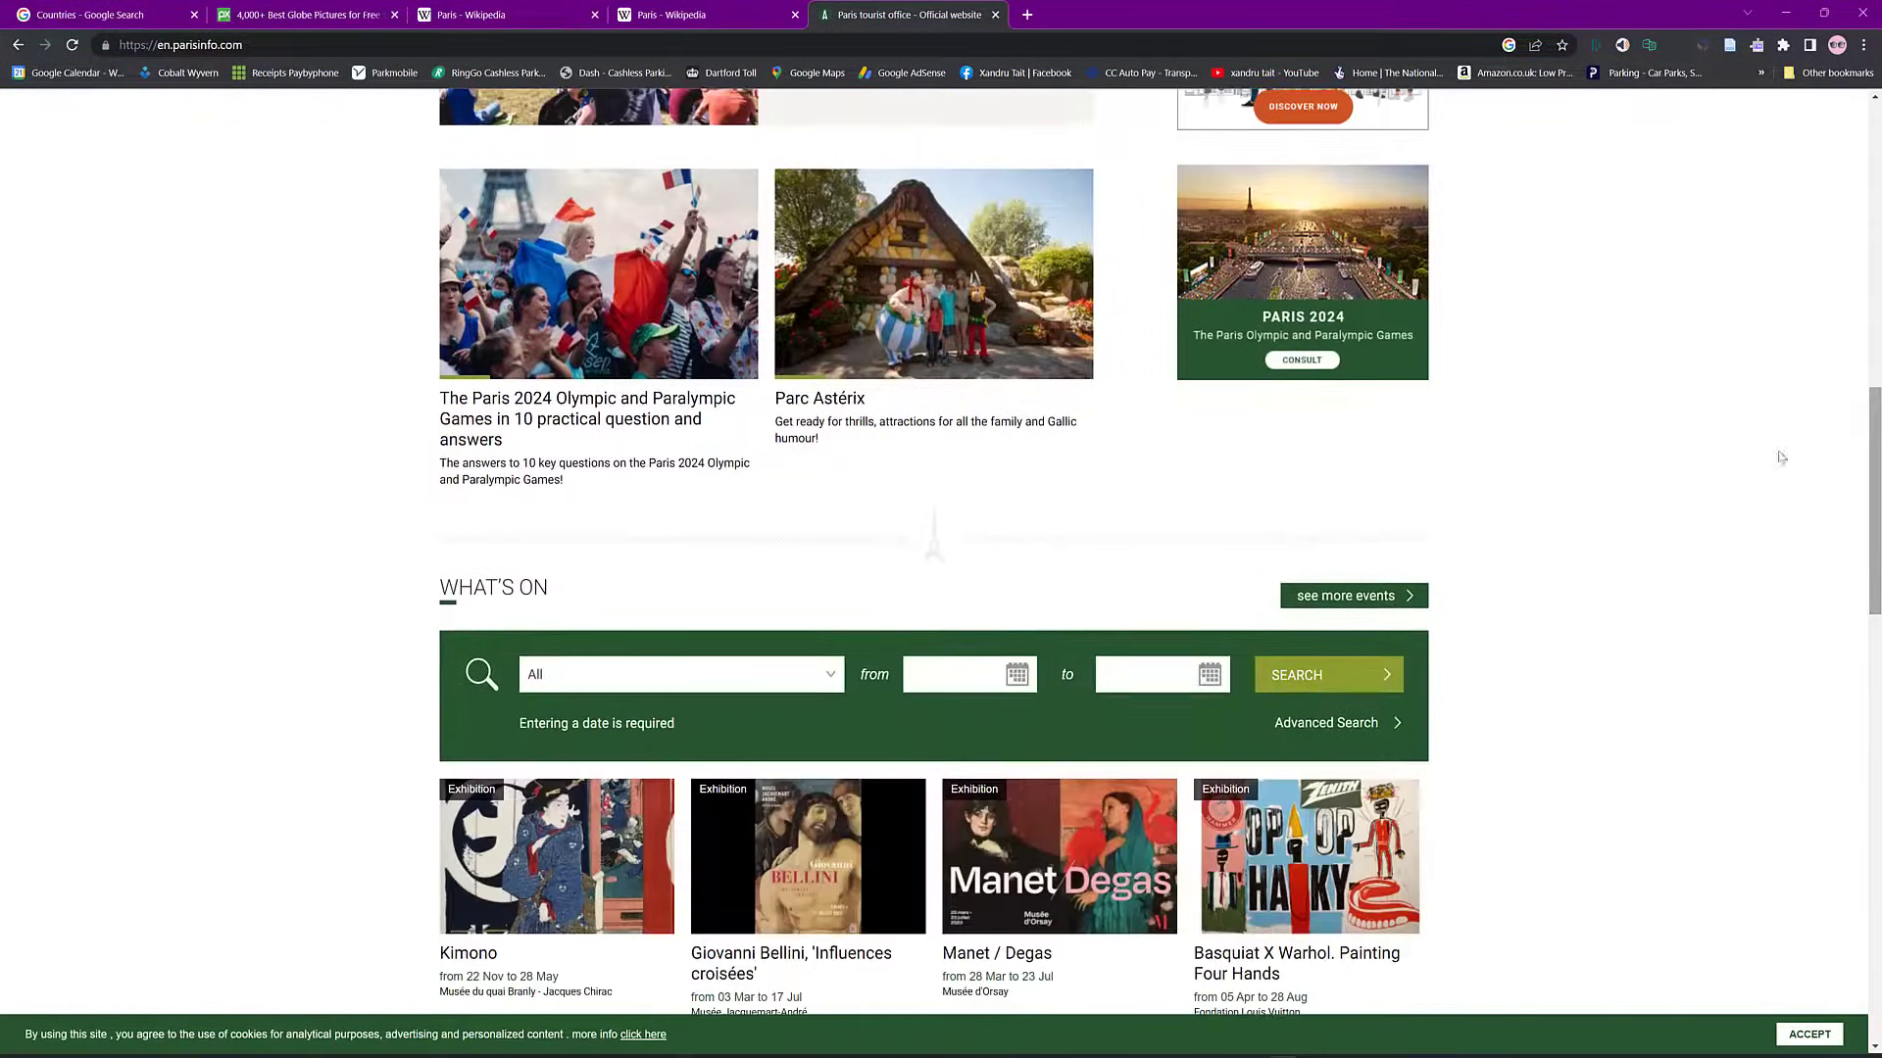
{"action": "left_click", "coordinate": [448, 402]}
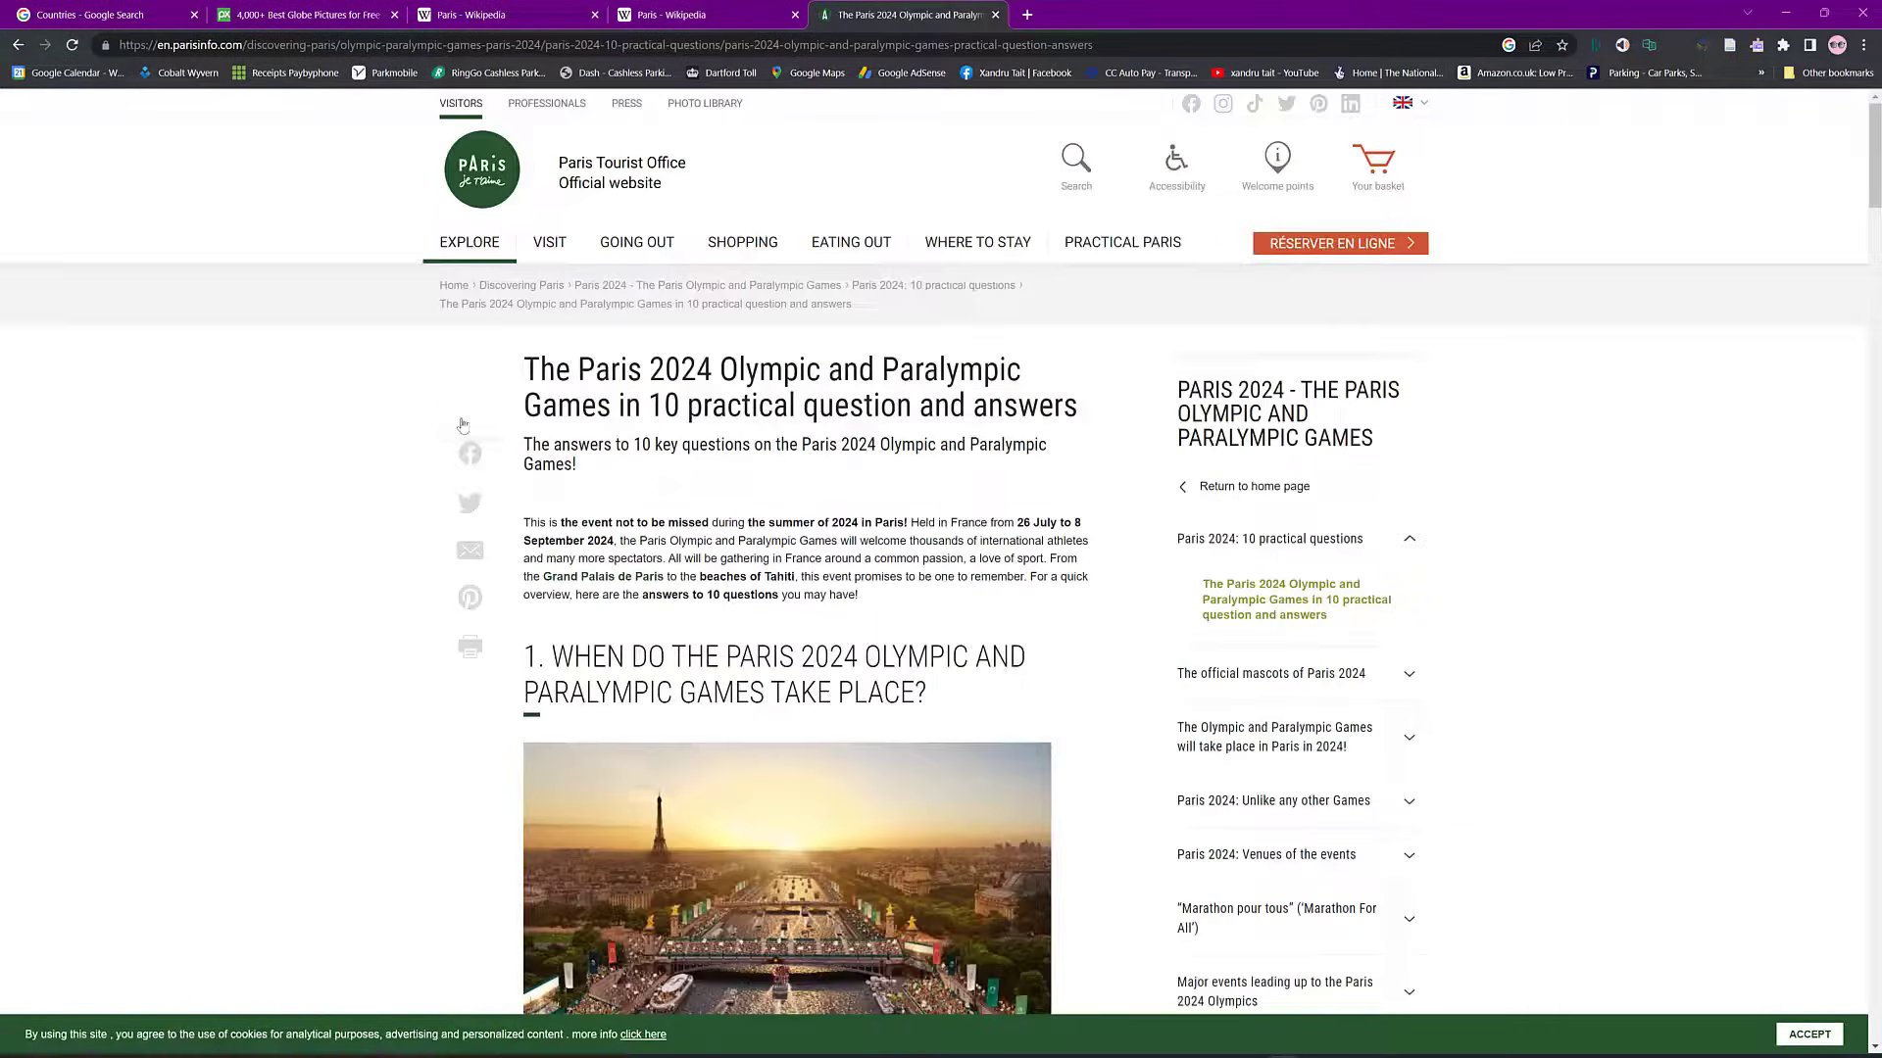
{"action": "left_click_drag", "start_coordinate": [525, 365], "coordinate": [911, 606]}
{"action": "key", "text": "ctrl+c"}
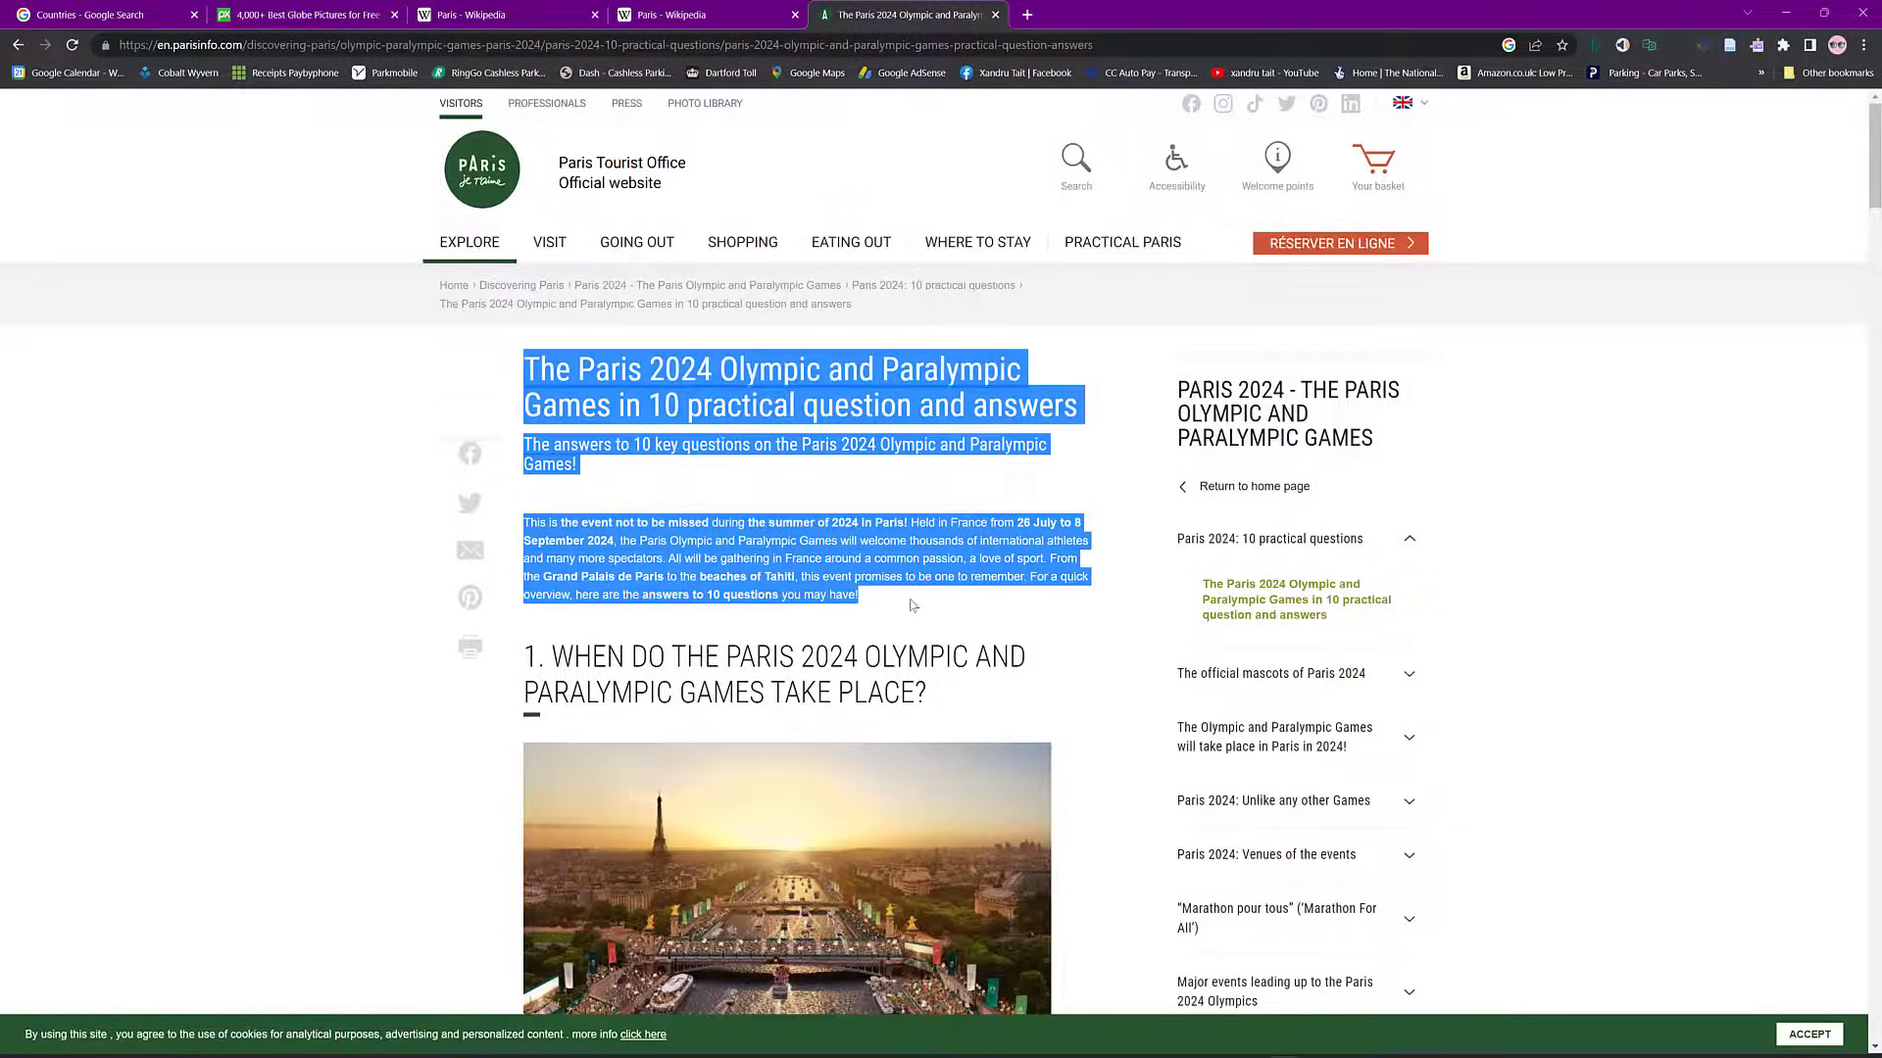
{"action": "left_click", "coordinate": [1786, 14]}
{"action": "key", "text": "ctrl+v"}
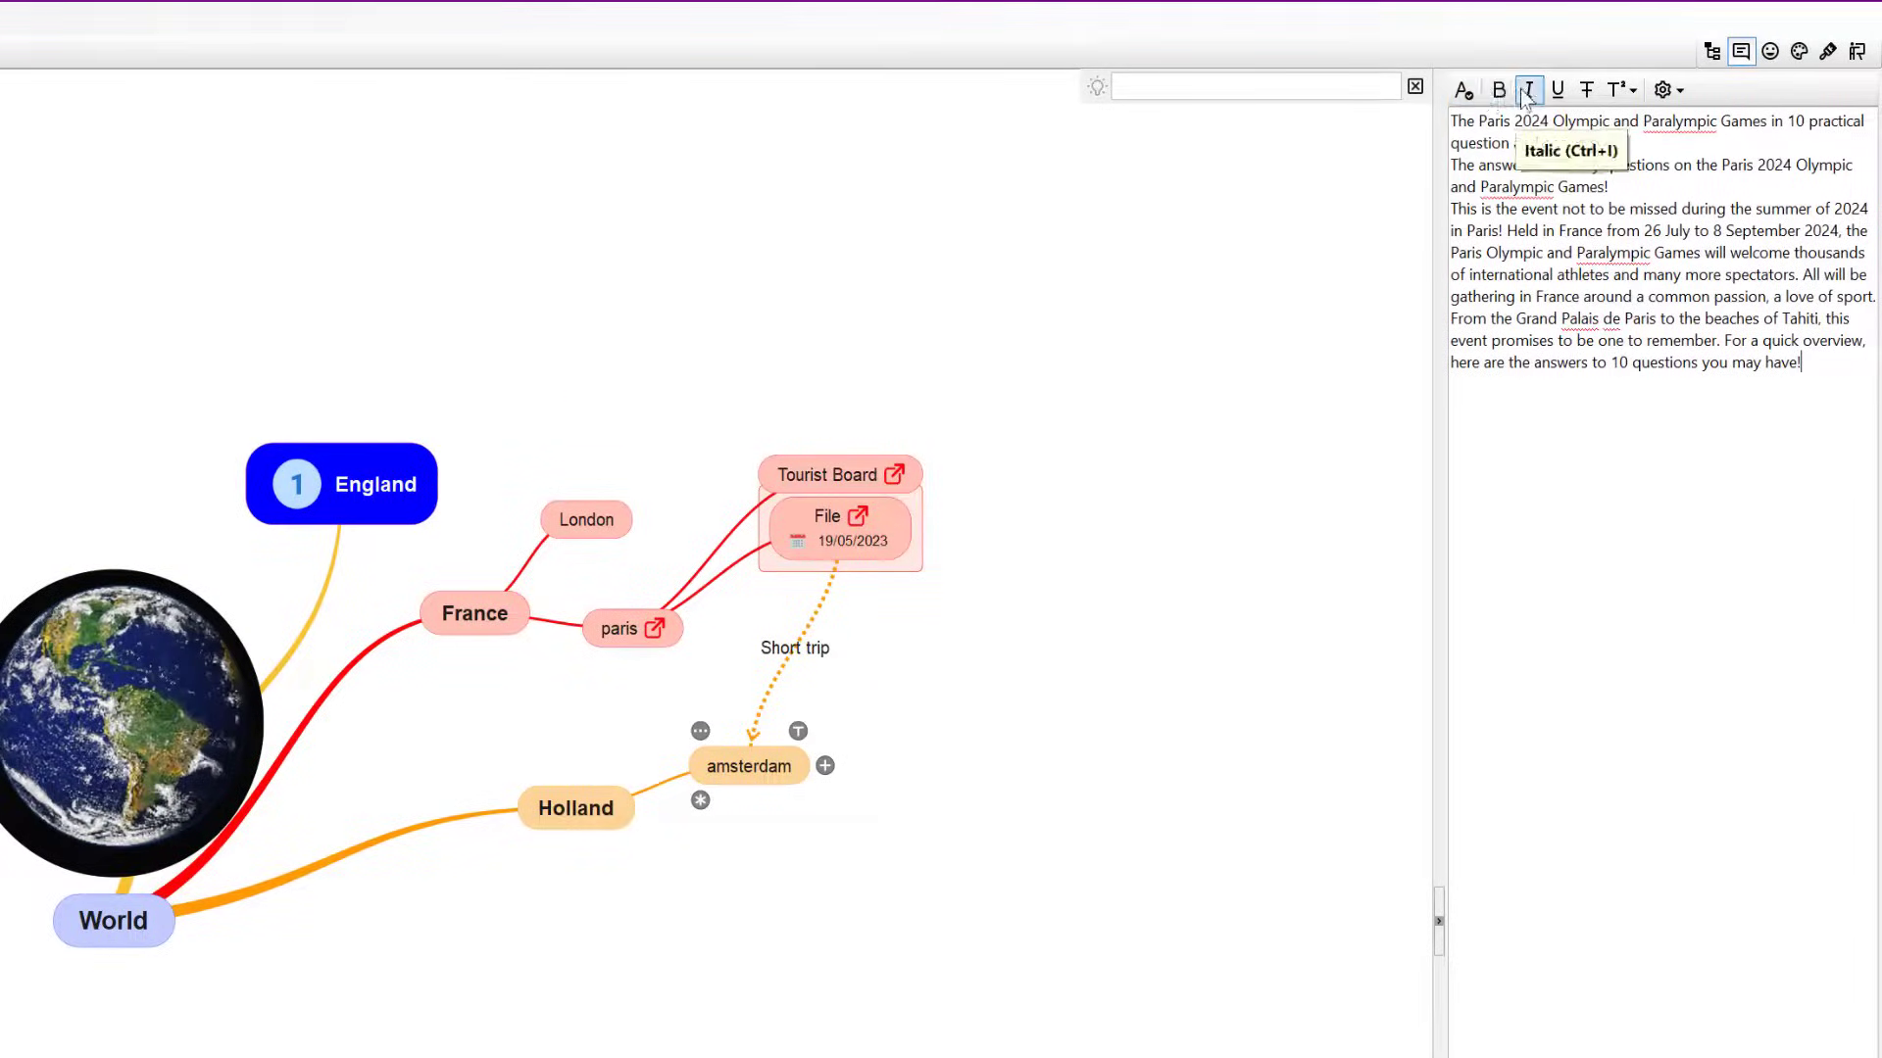
{"action": "left_click", "coordinate": [1678, 93]}
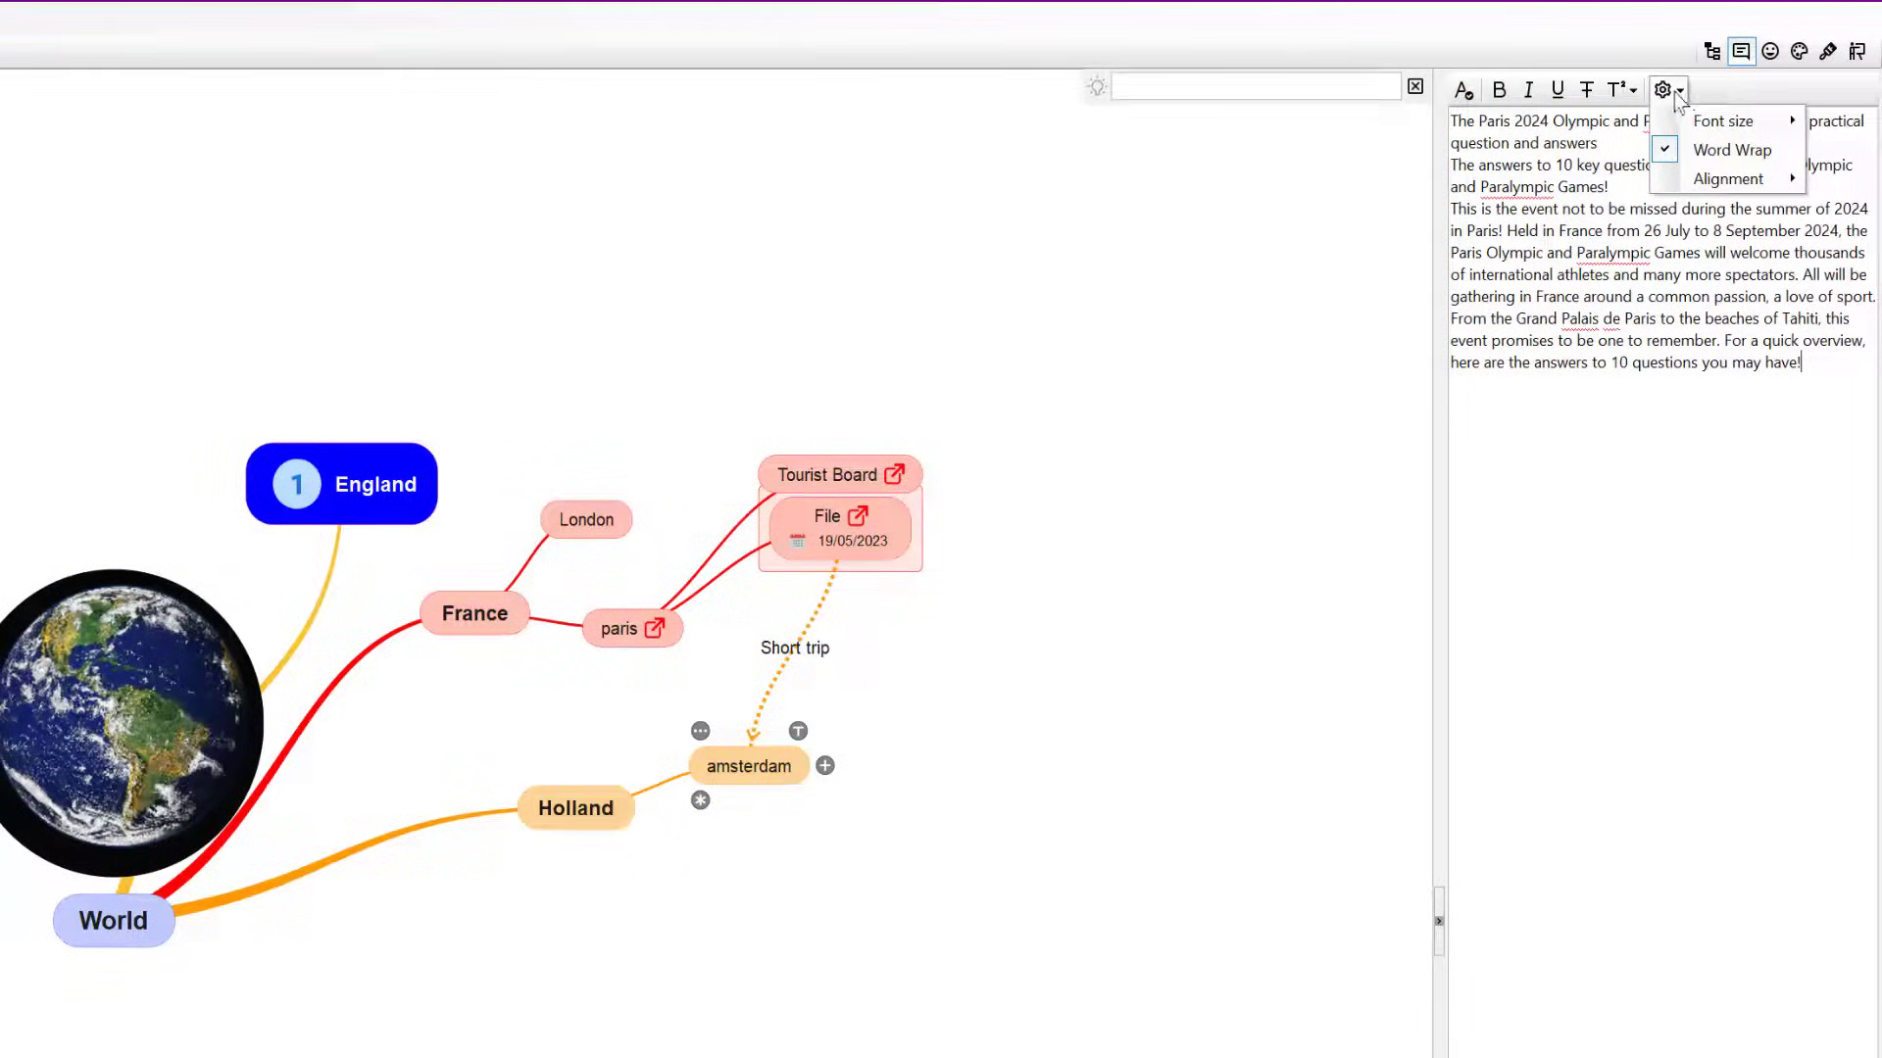
{"action": "mouse_move", "coordinate": [1701, 122]}
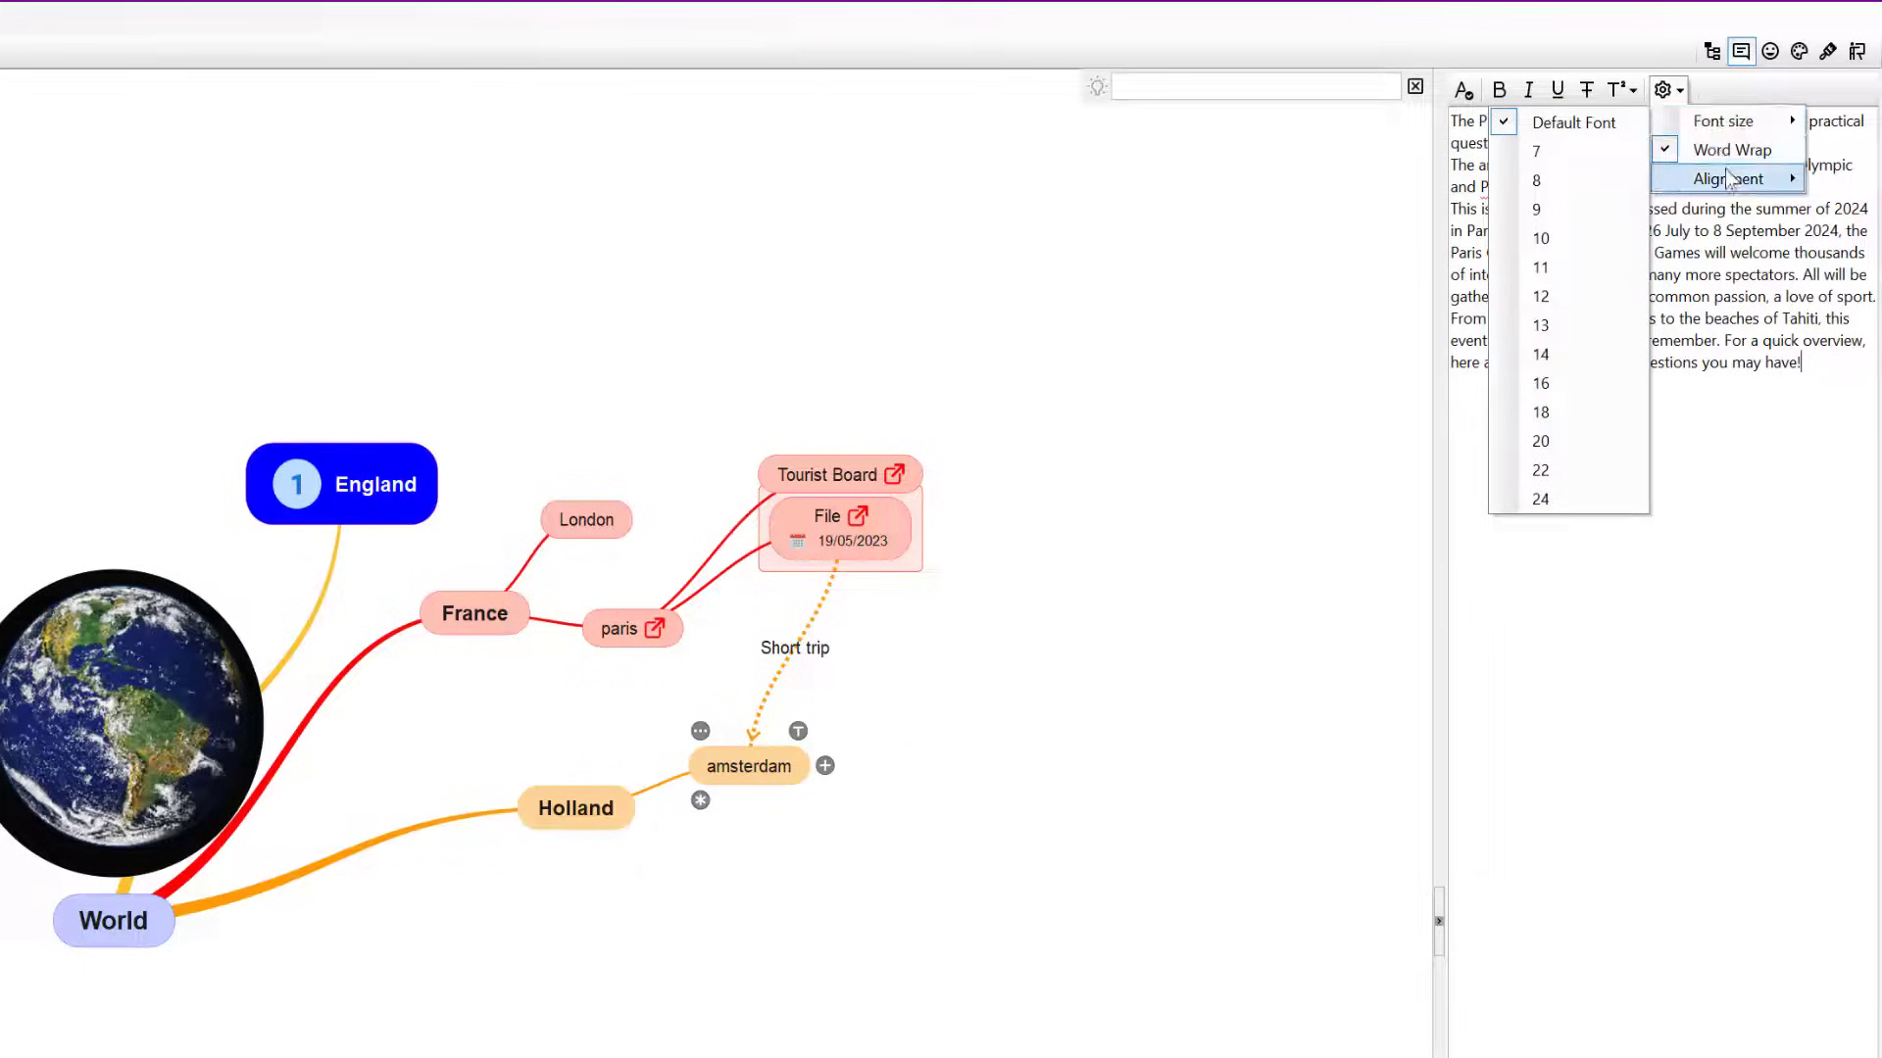
{"action": "mouse_move", "coordinate": [1729, 182]}
{"action": "left_click", "coordinate": [1745, 547]}
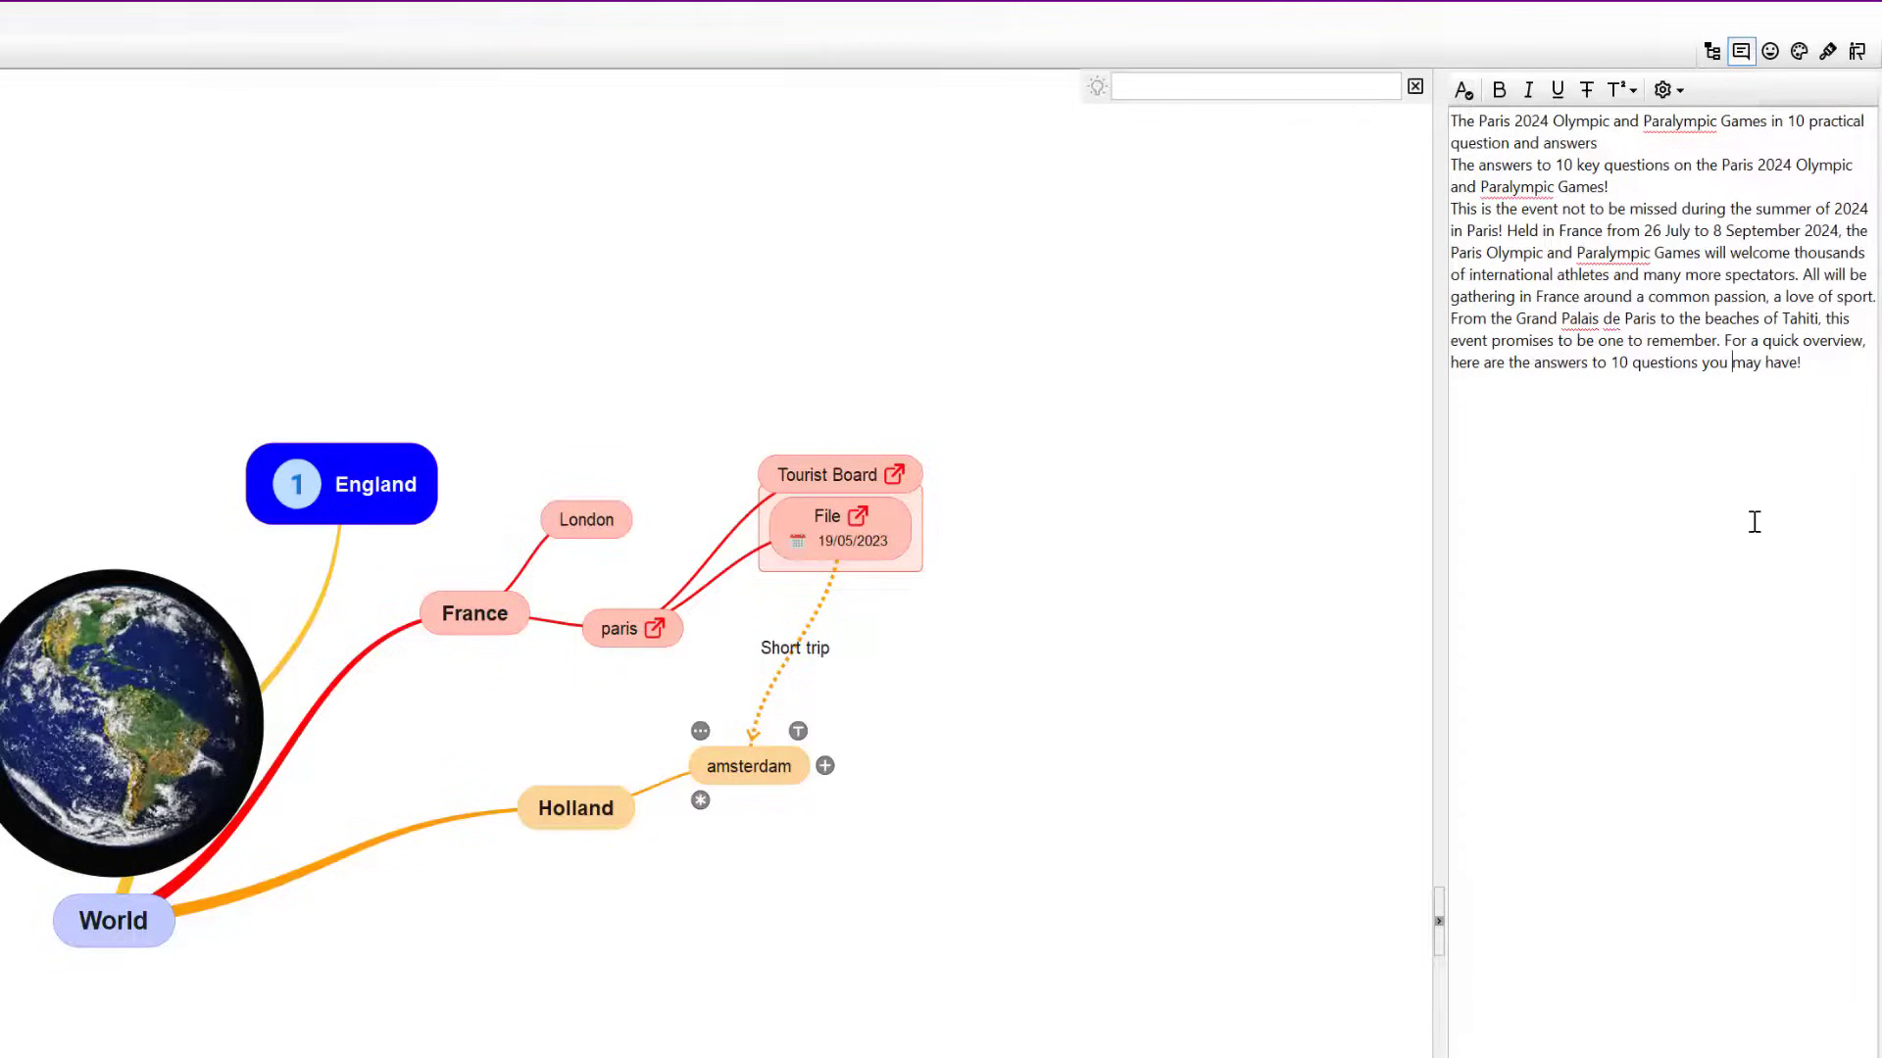
{"action": "left_click", "coordinate": [1438, 922]}
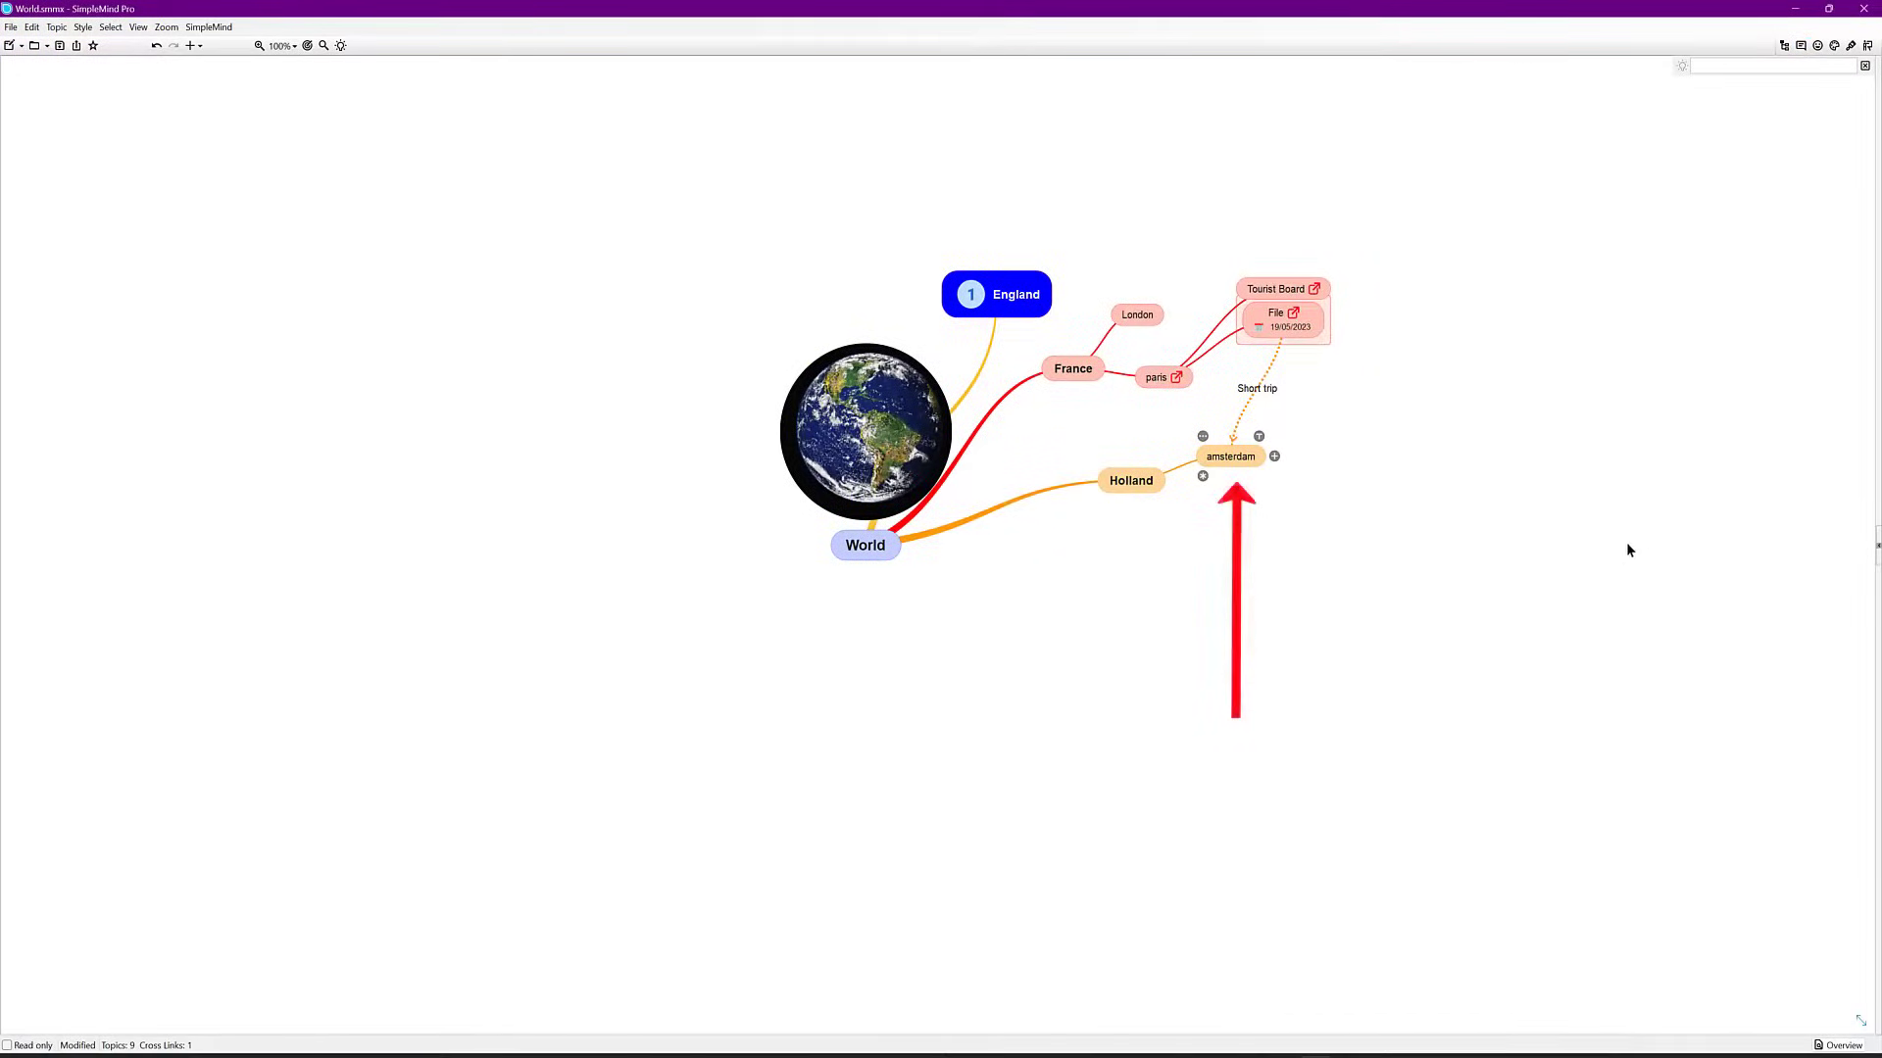
{"action": "left_click", "coordinate": [1259, 437]}
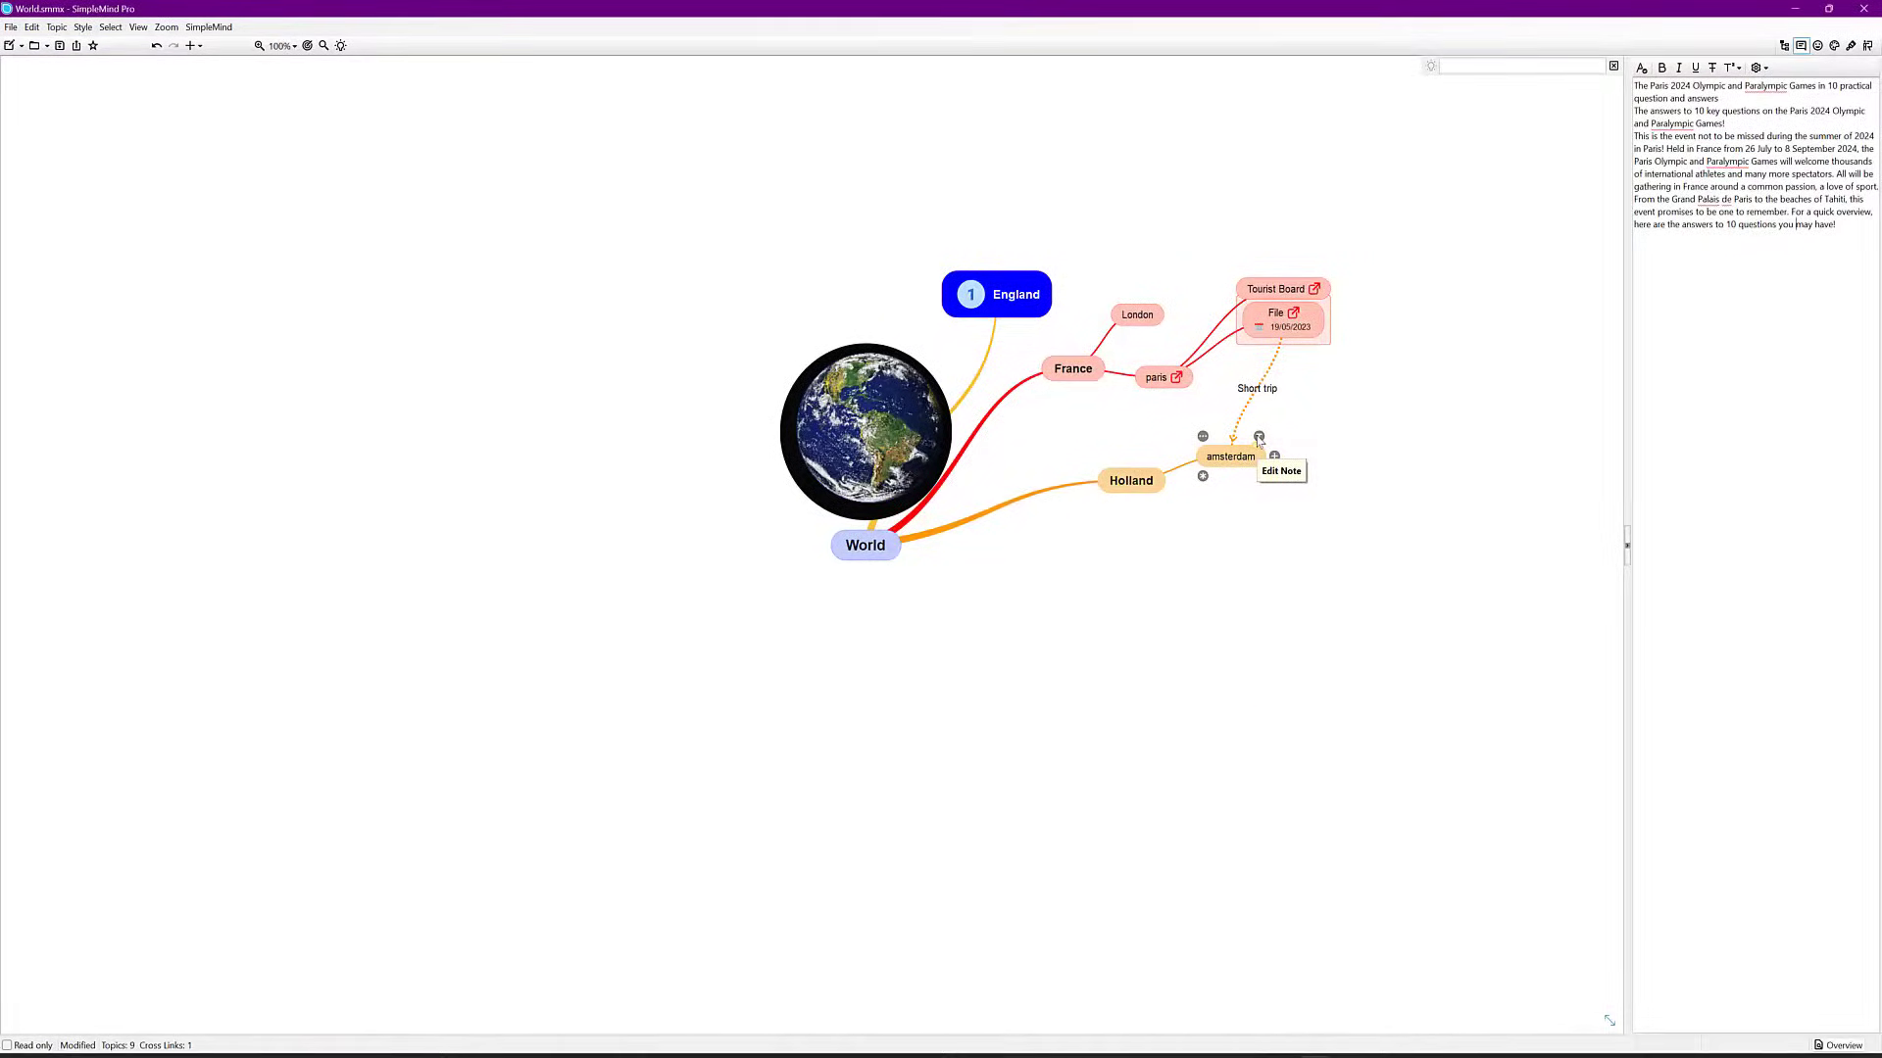
{"action": "key", "text": "ctrl+x"}
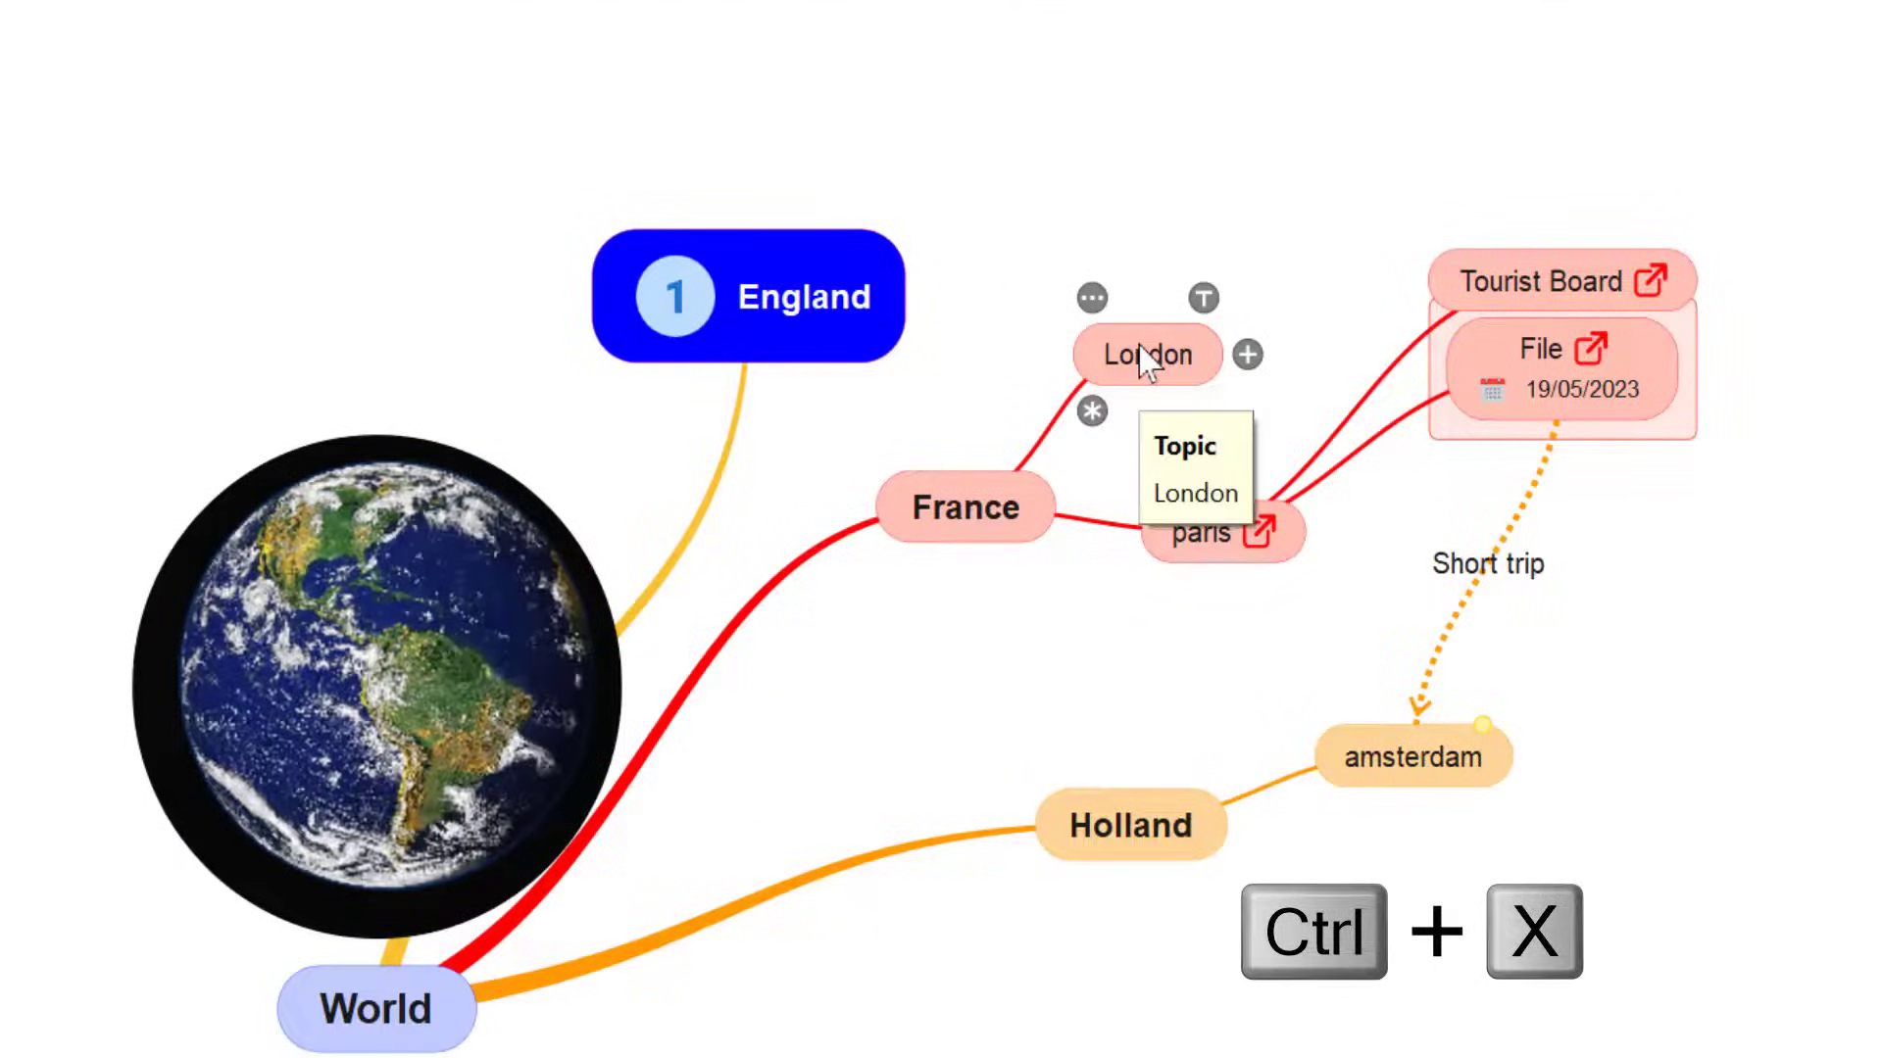
- Cut London from under France, paste it under England and drag it above England
{"action": "key", "text": "ctrl+v"}
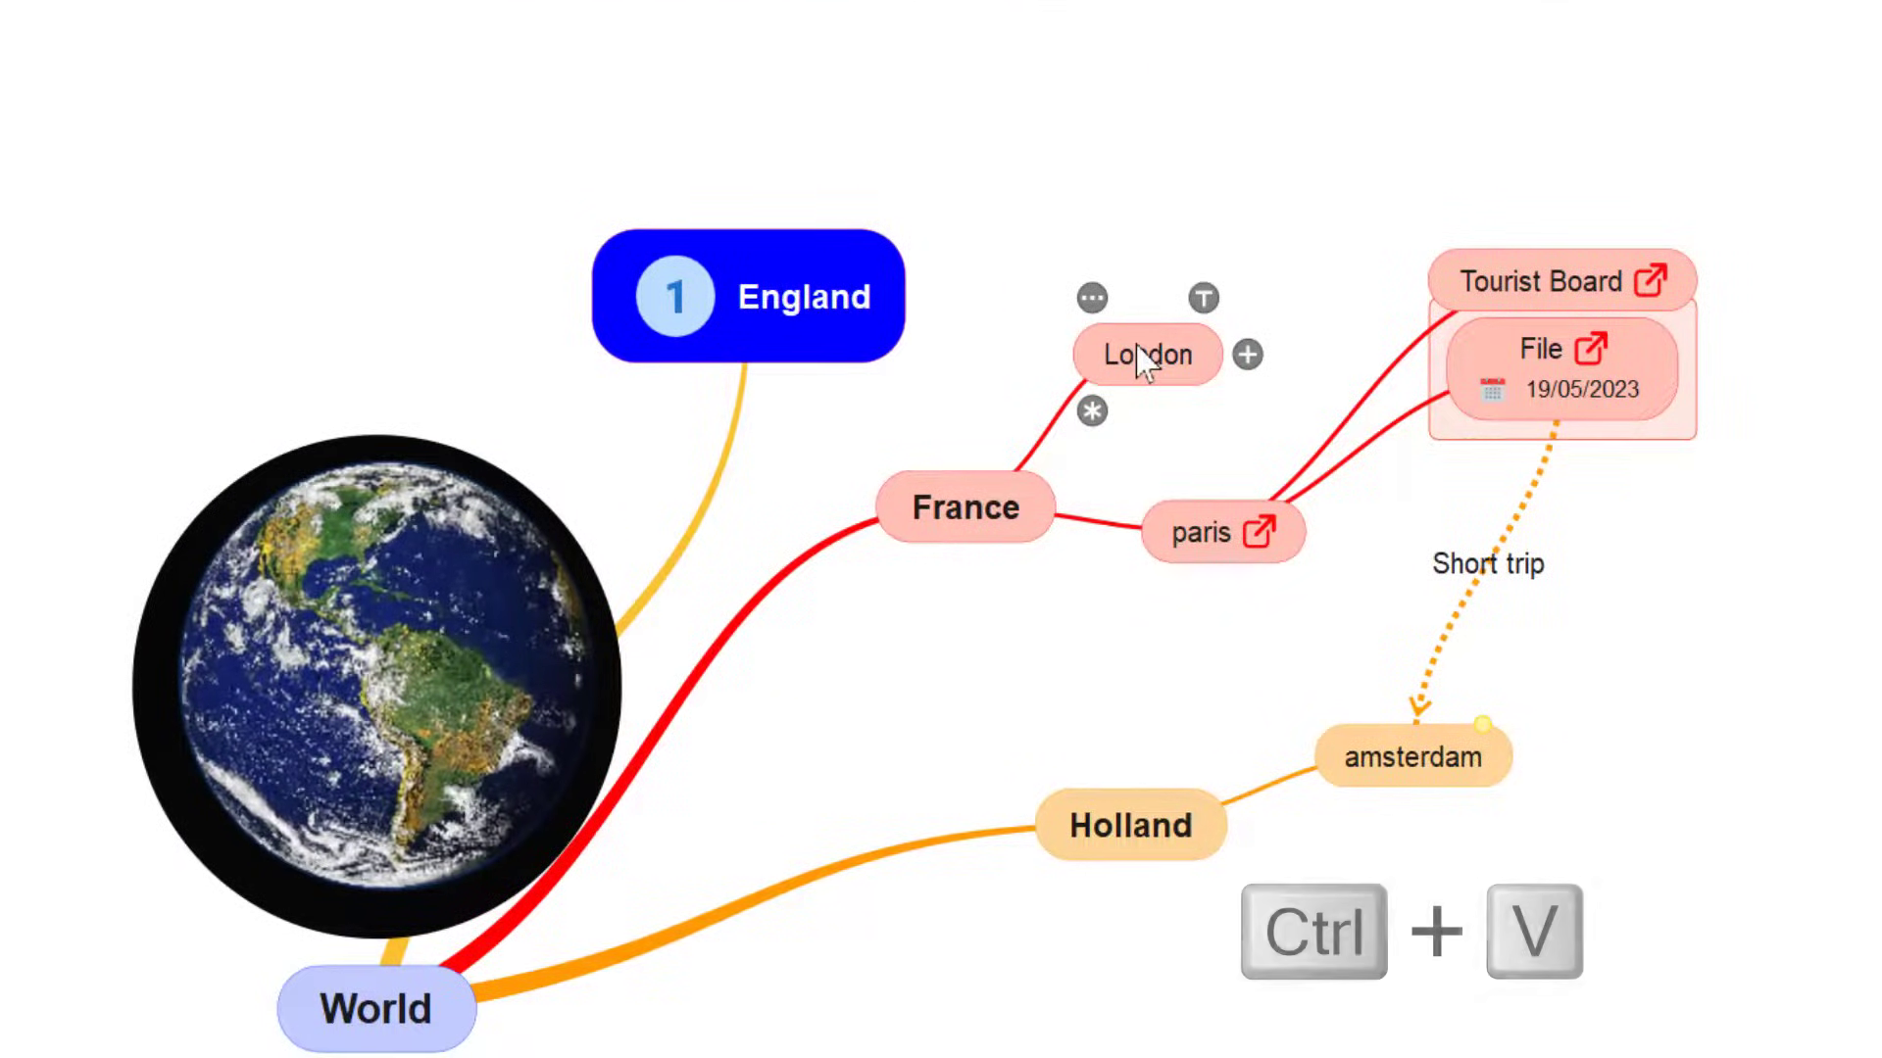
{"action": "left_click", "coordinate": [784, 289]}
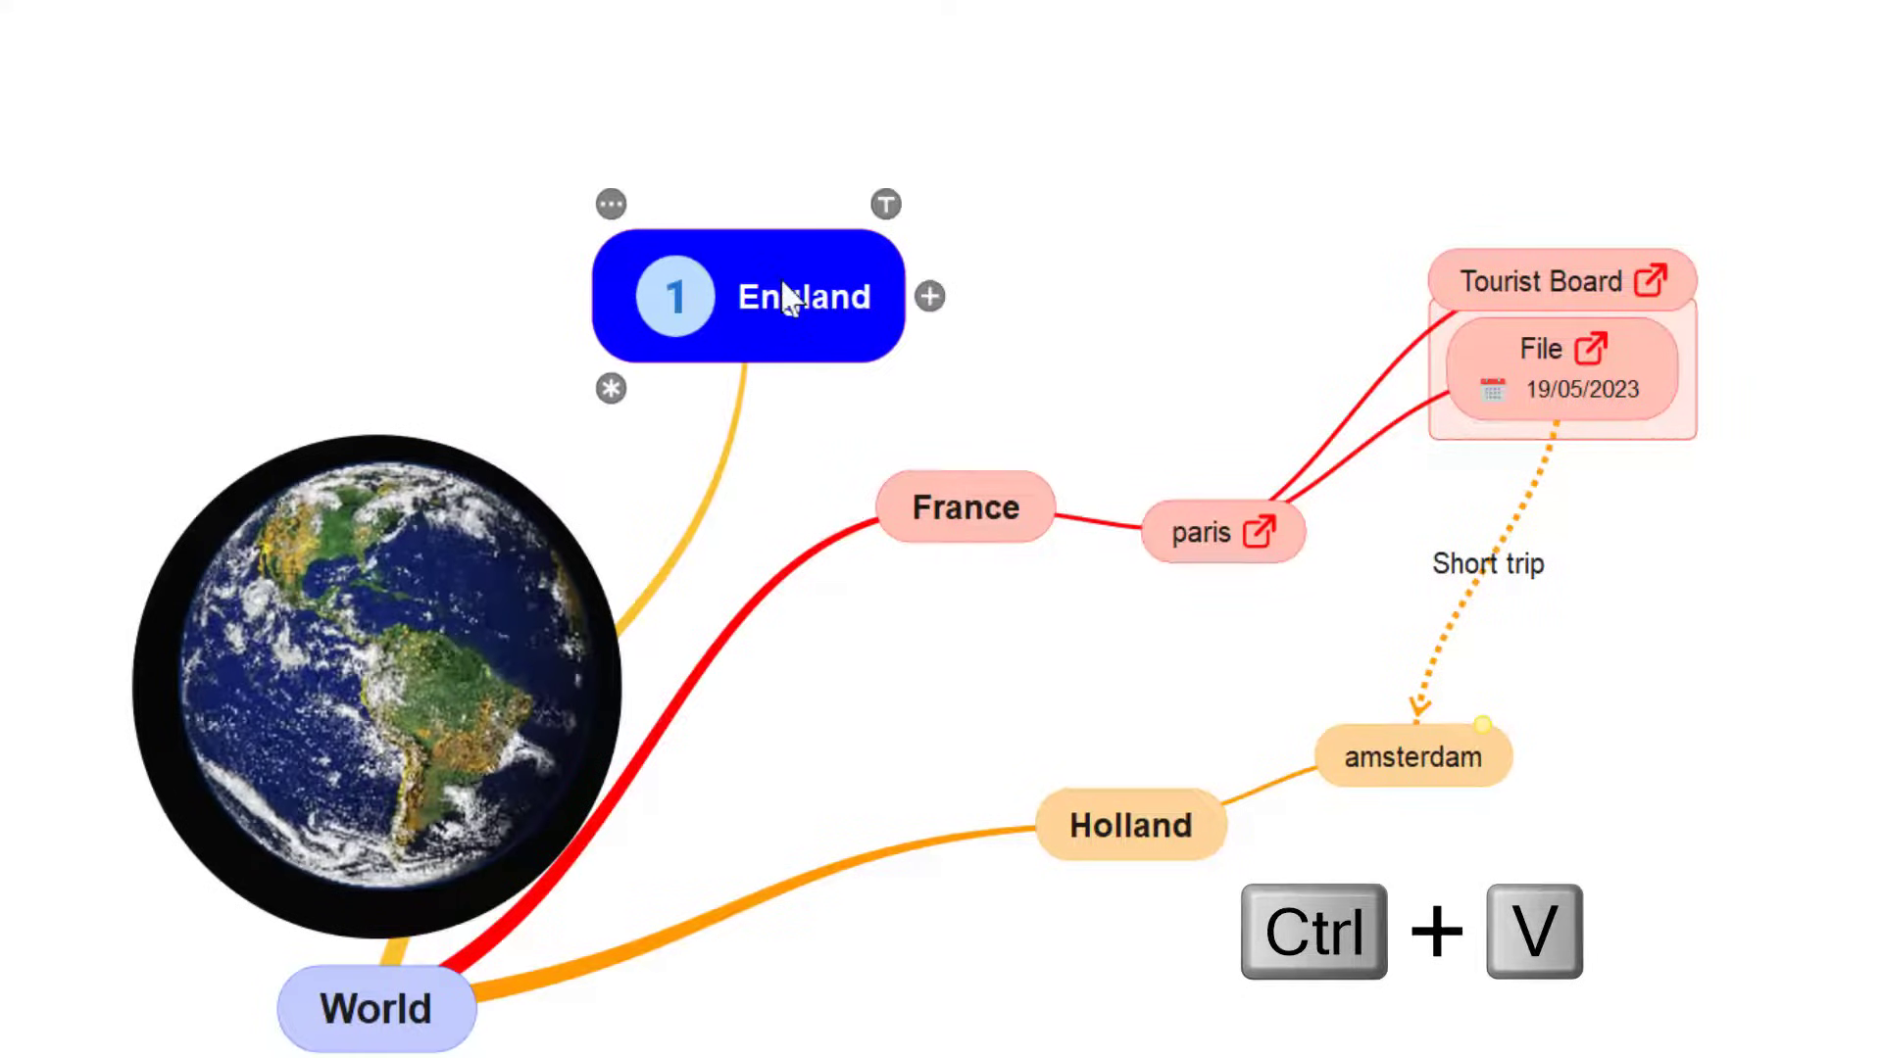
{"action": "key", "text": "ctrl+v"}
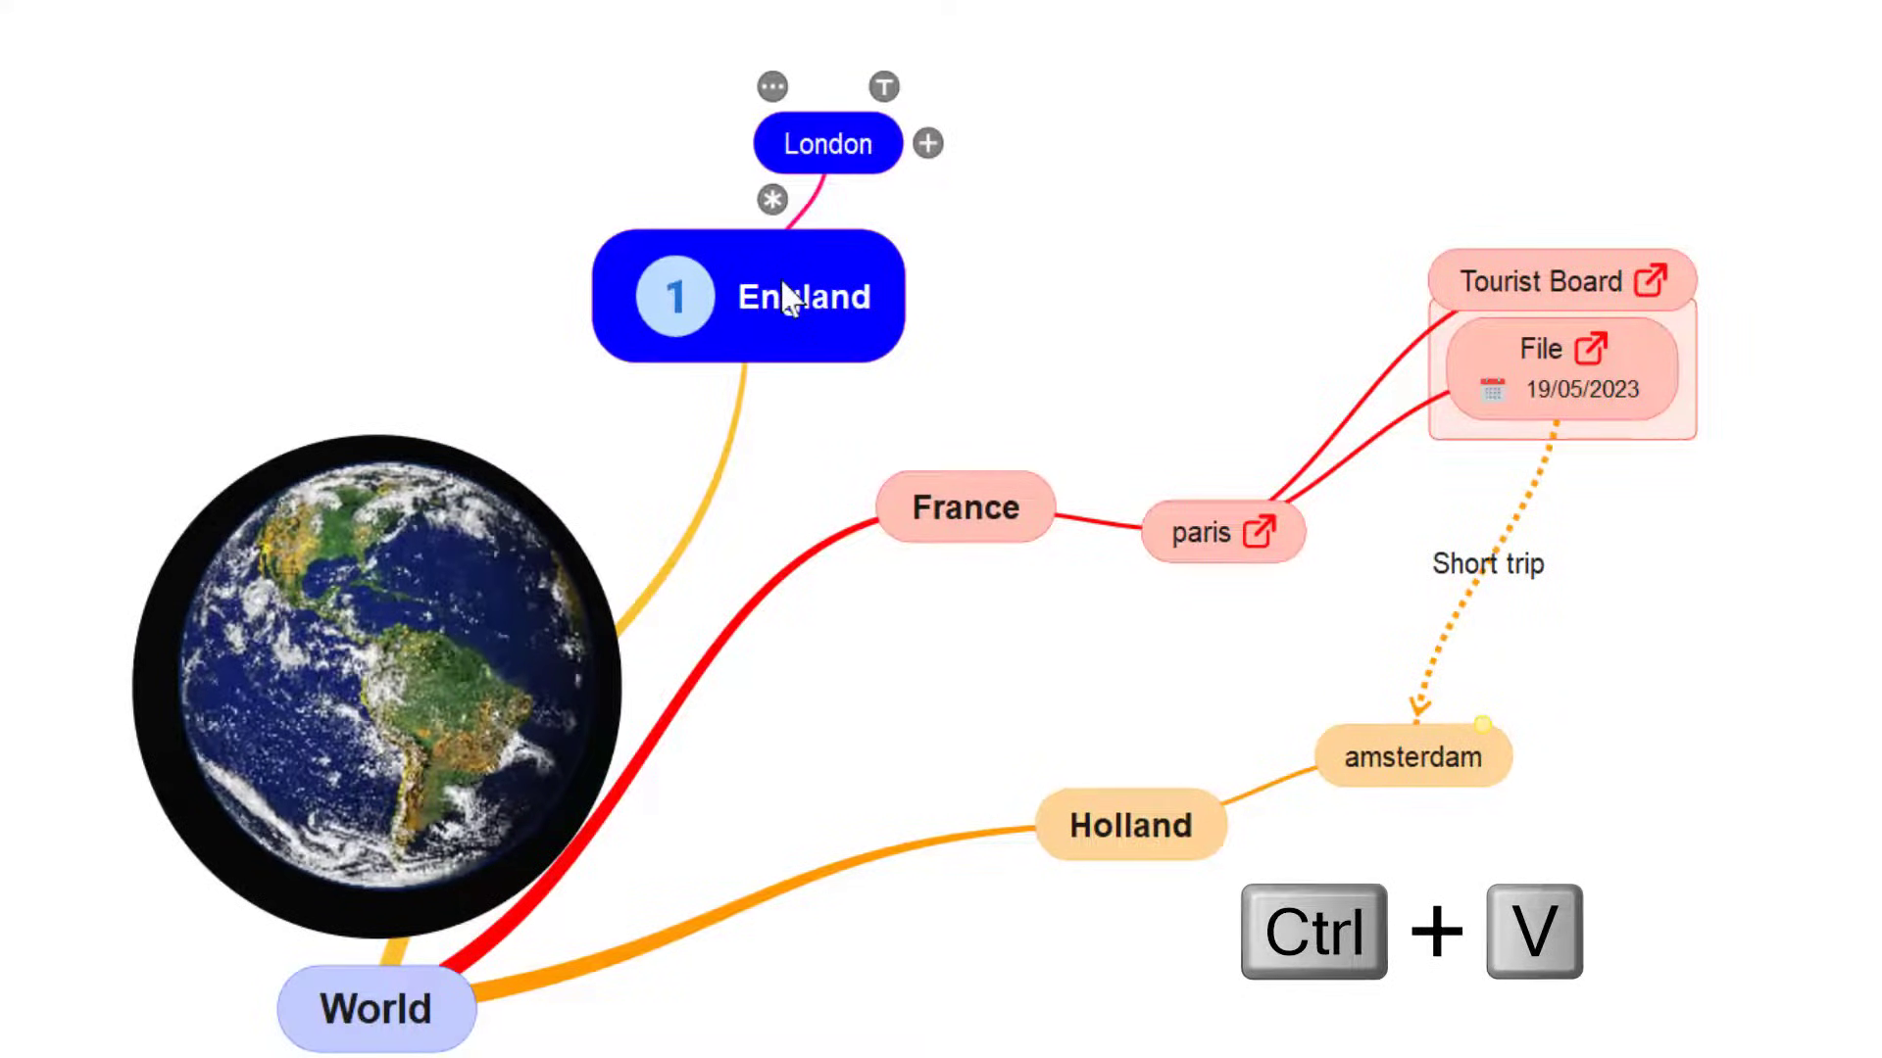
{"action": "left_click_drag", "start_coordinate": [827, 145], "coordinate": [1004, 83]}
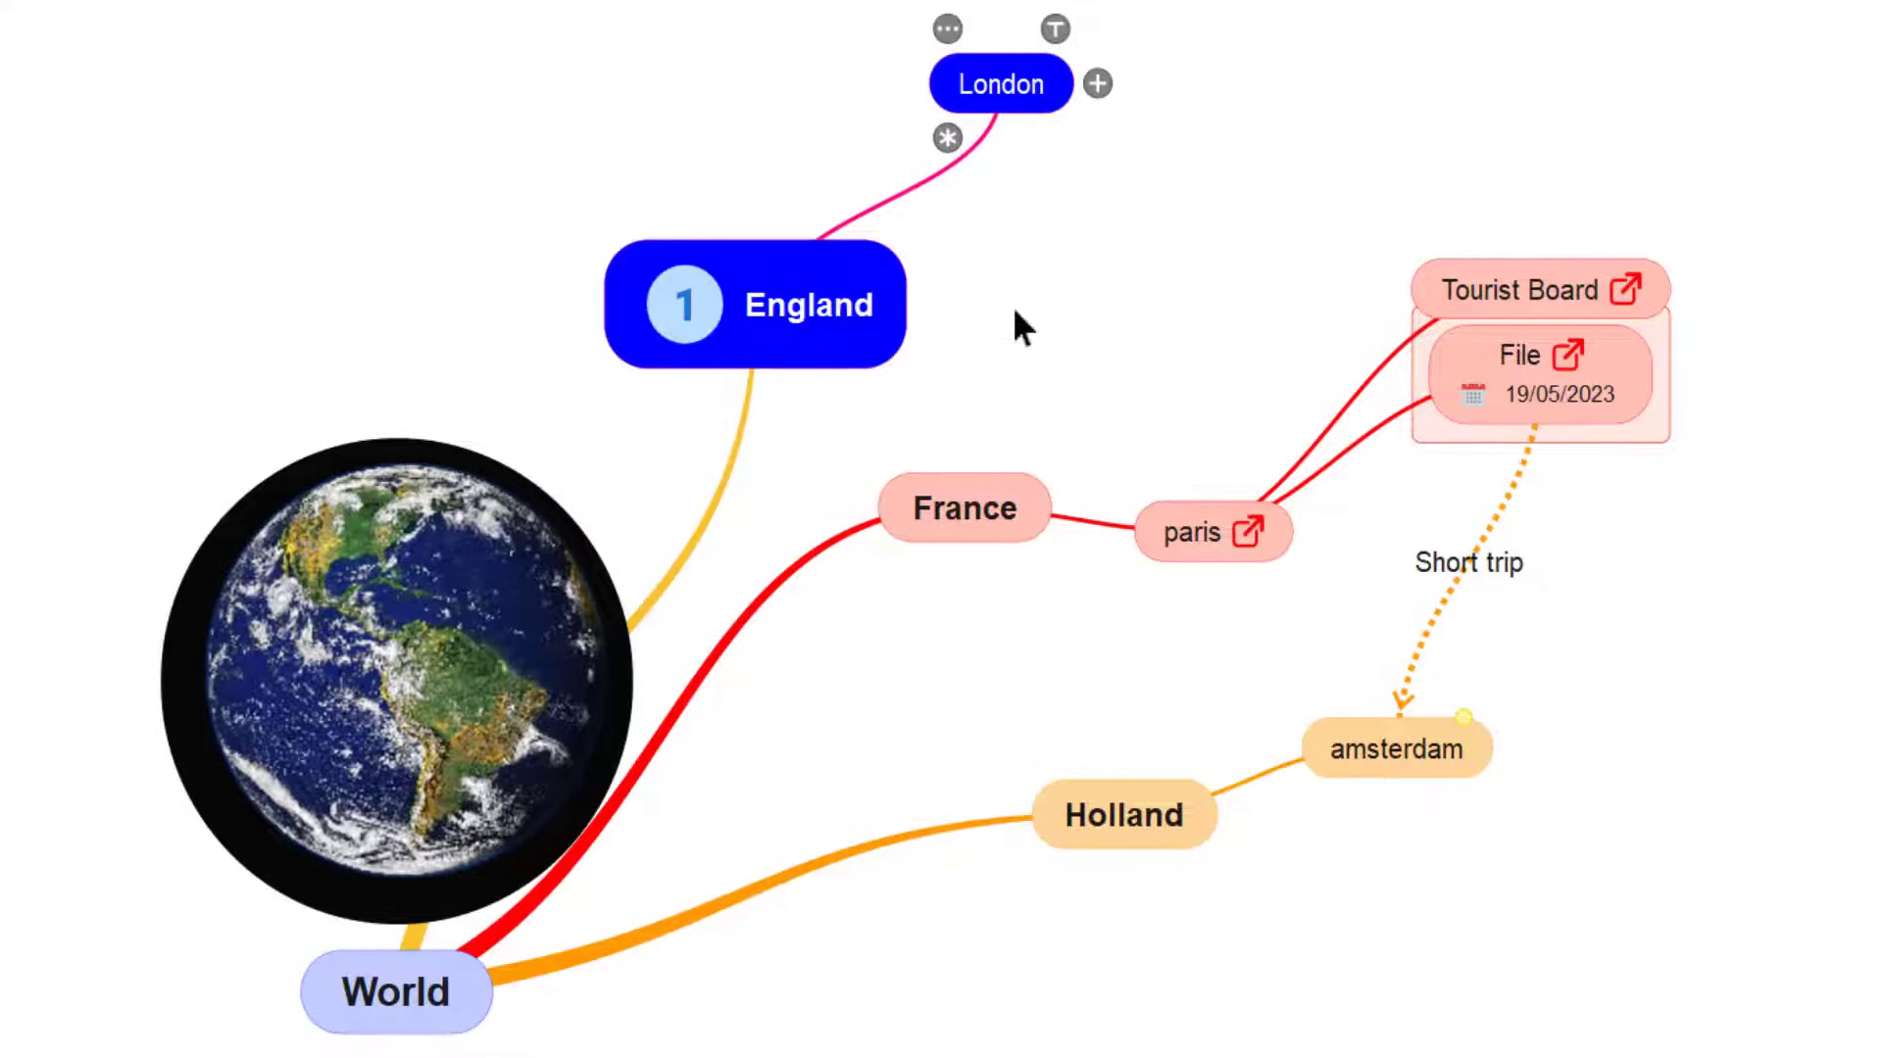
- Choose Search Mind Map from the Edit submenu of England's right-click menu
{"action": "right_click", "coordinate": [859, 329]}
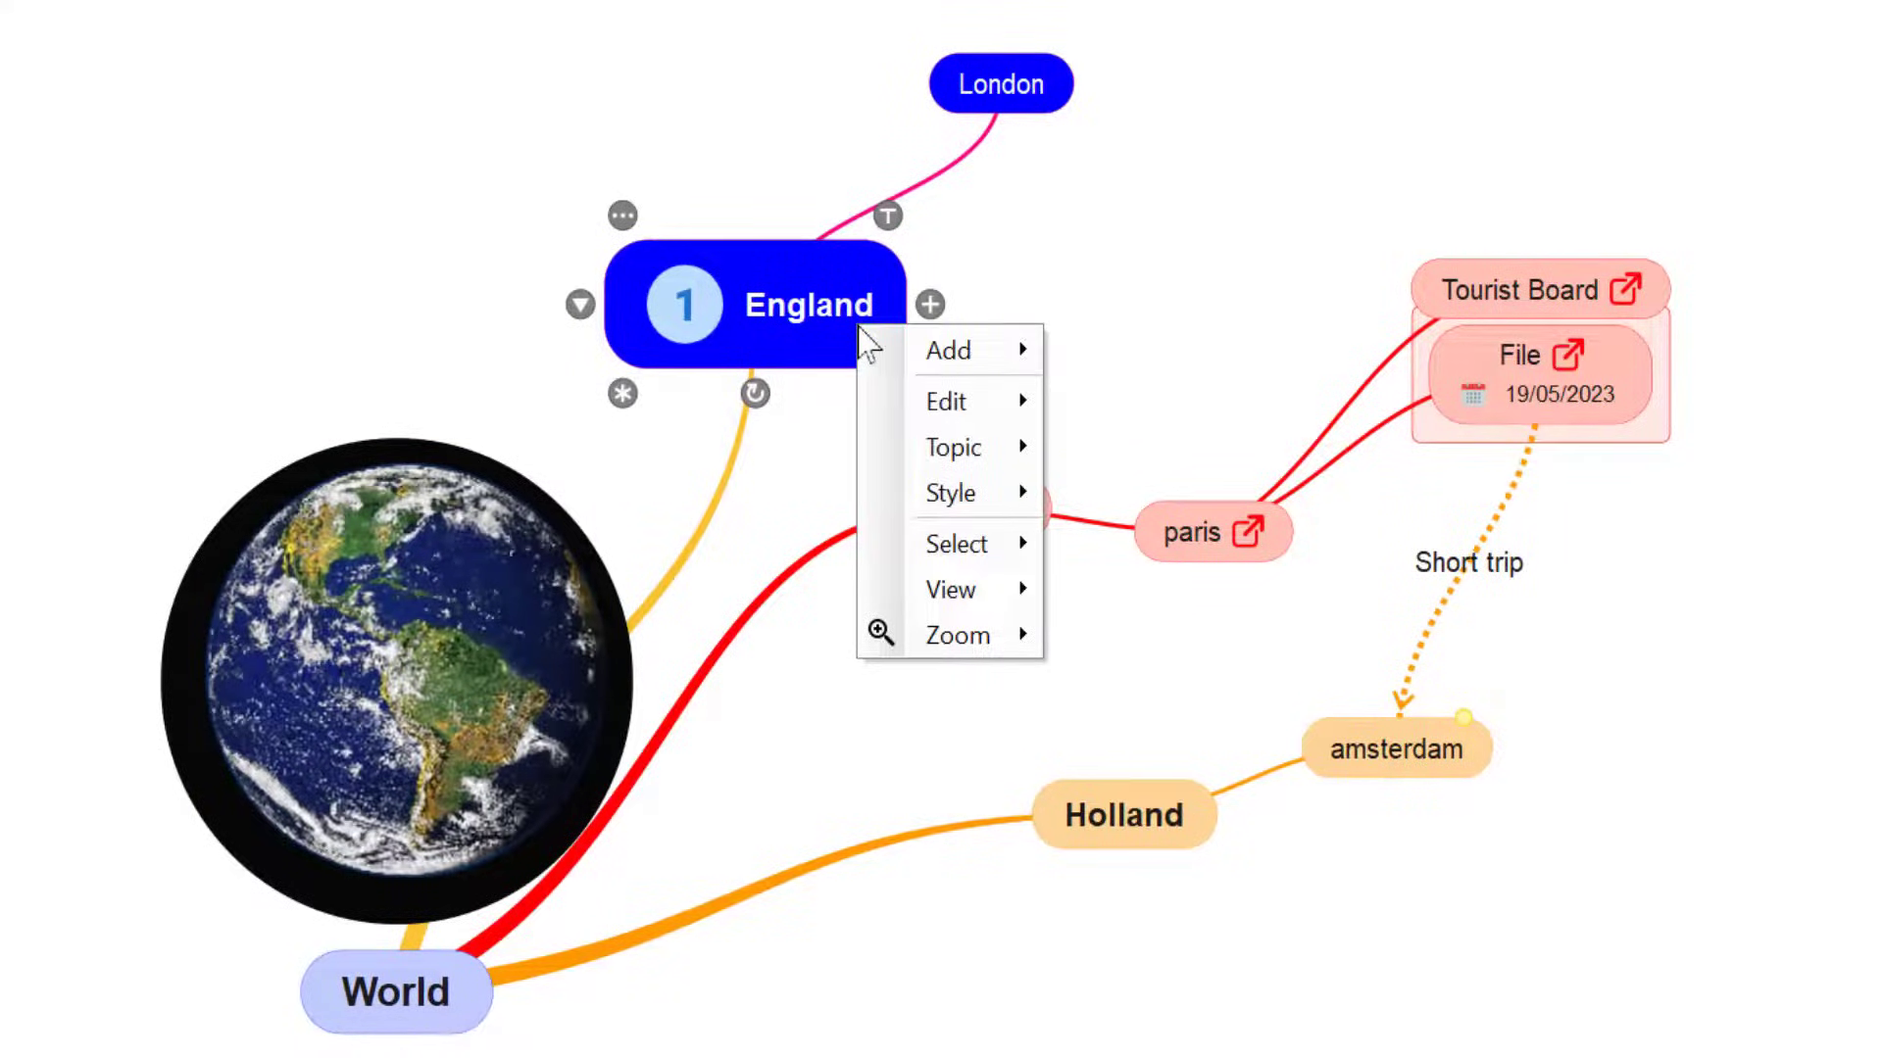
{"action": "mouse_move", "coordinate": [936, 370]}
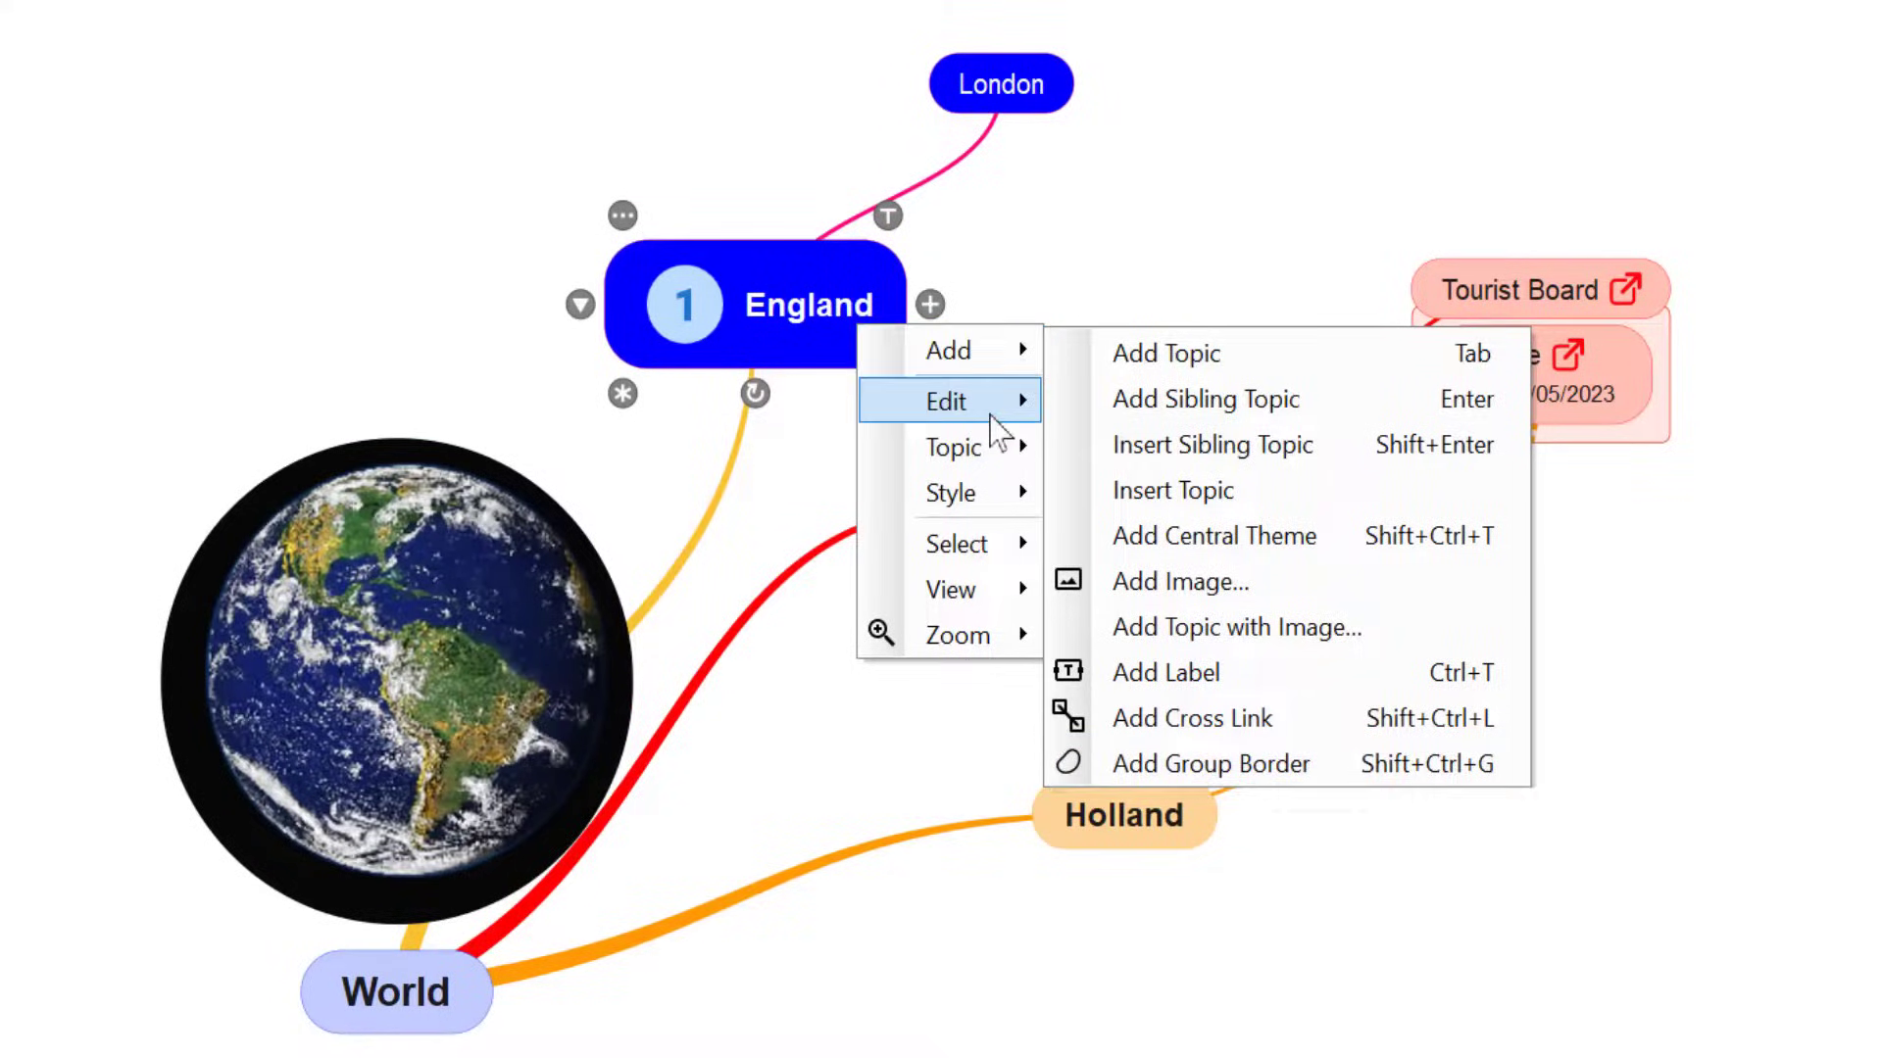
{"action": "mouse_move", "coordinate": [992, 418]}
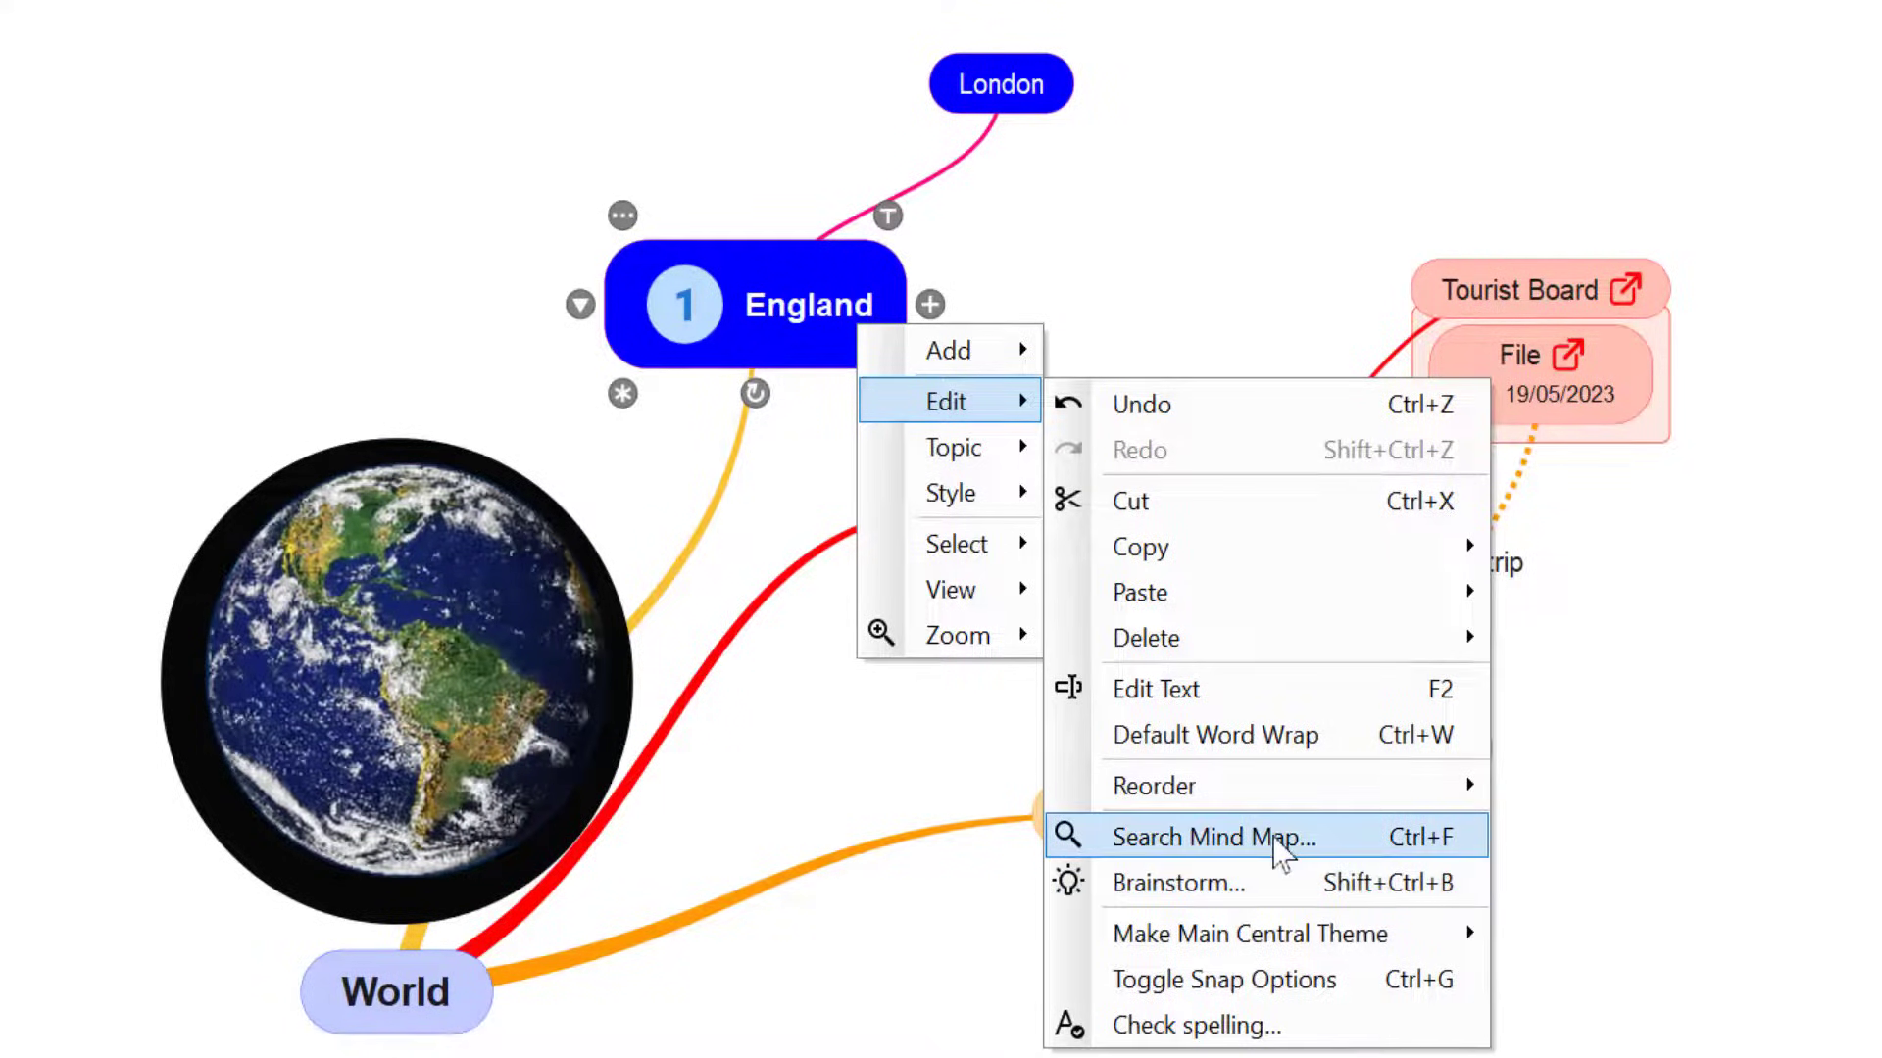
{"action": "left_click", "coordinate": [1277, 841]}
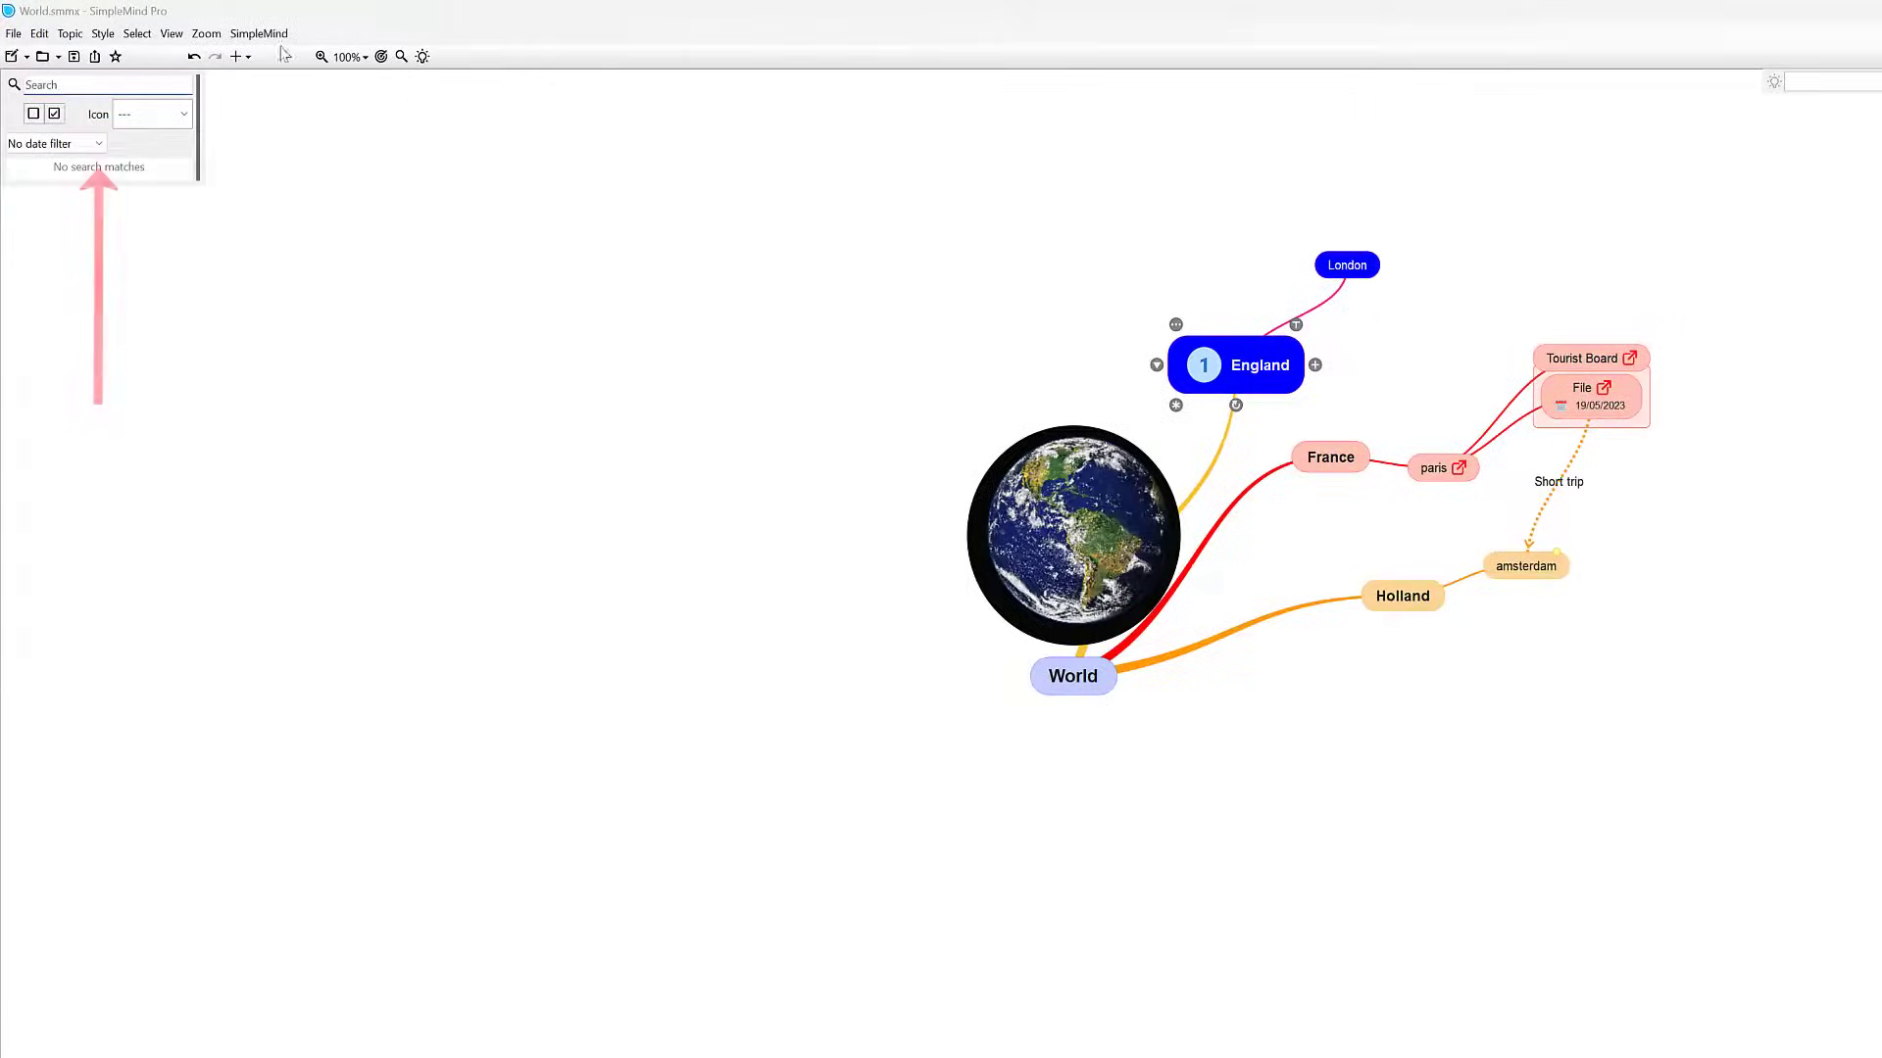
- Search 'fra' to jump to France, then close the search with Esc
{"action": "type", "text": "france"}
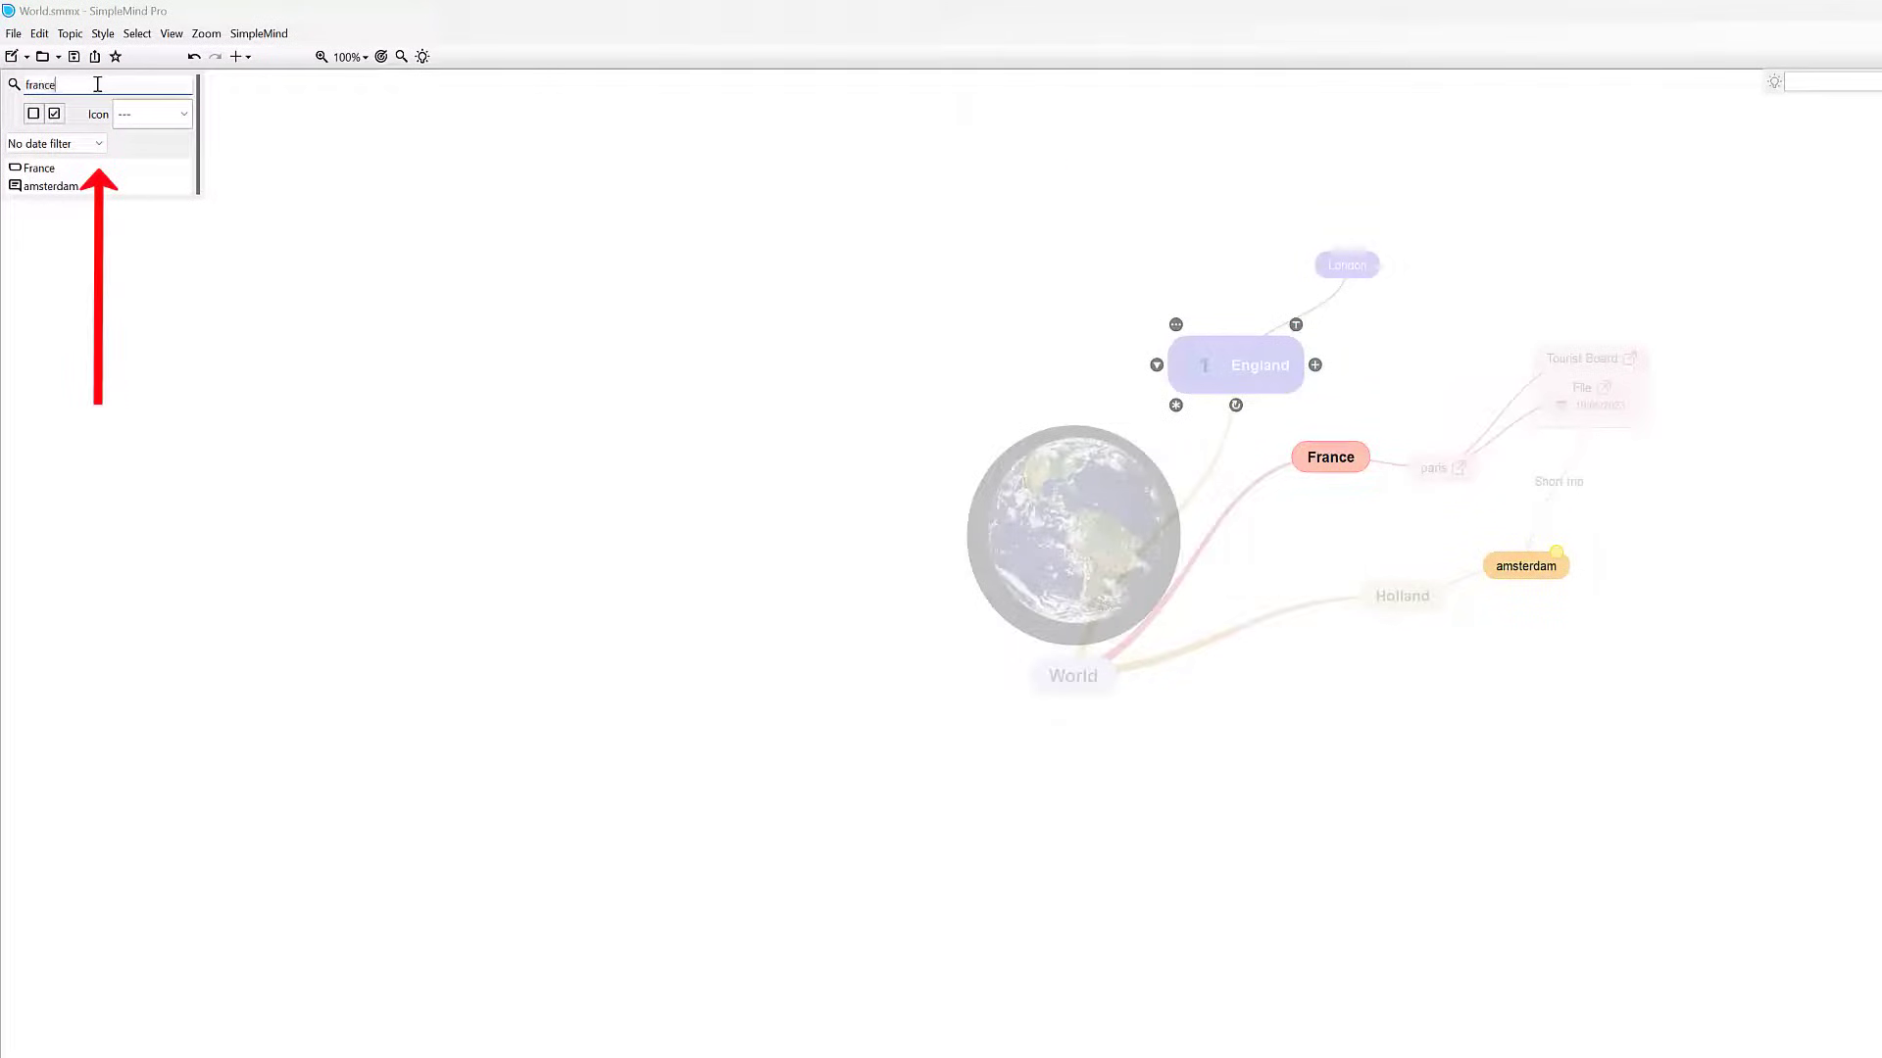
{"action": "key", "text": "Down"}
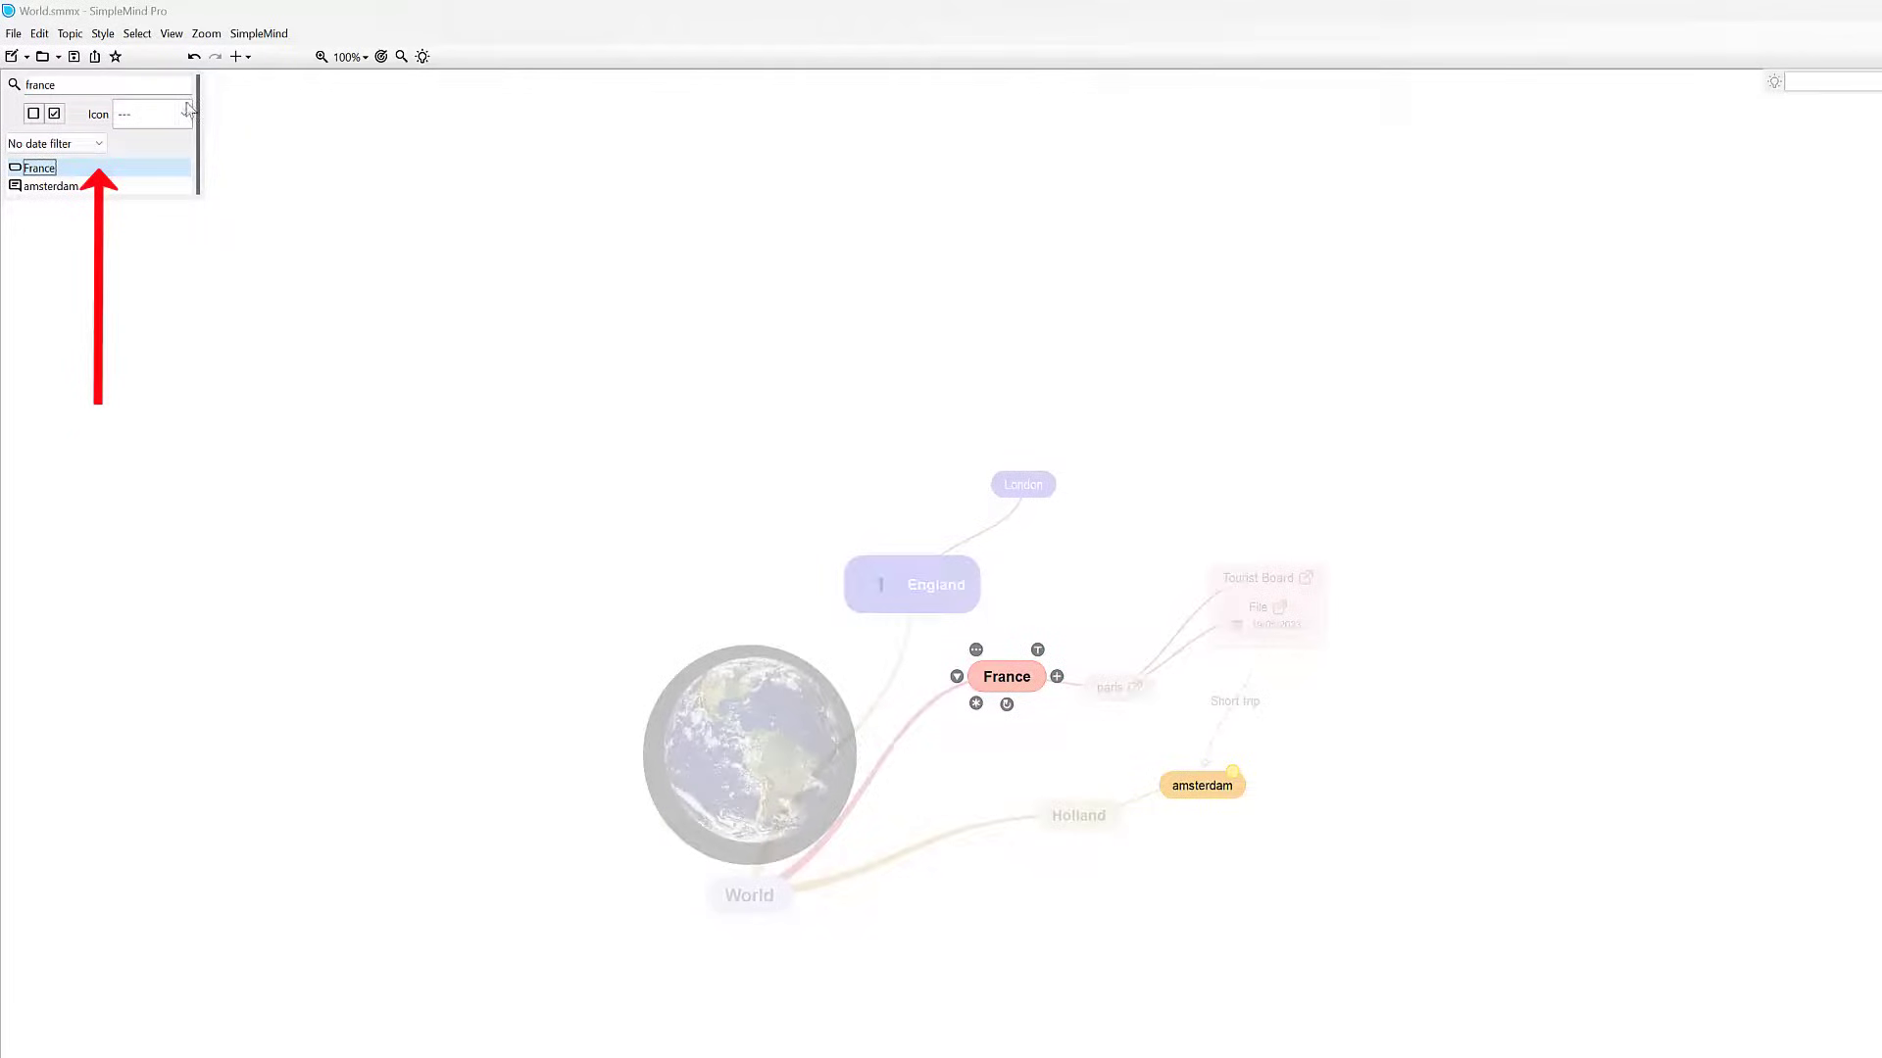
{"action": "key", "text": "Escape"}
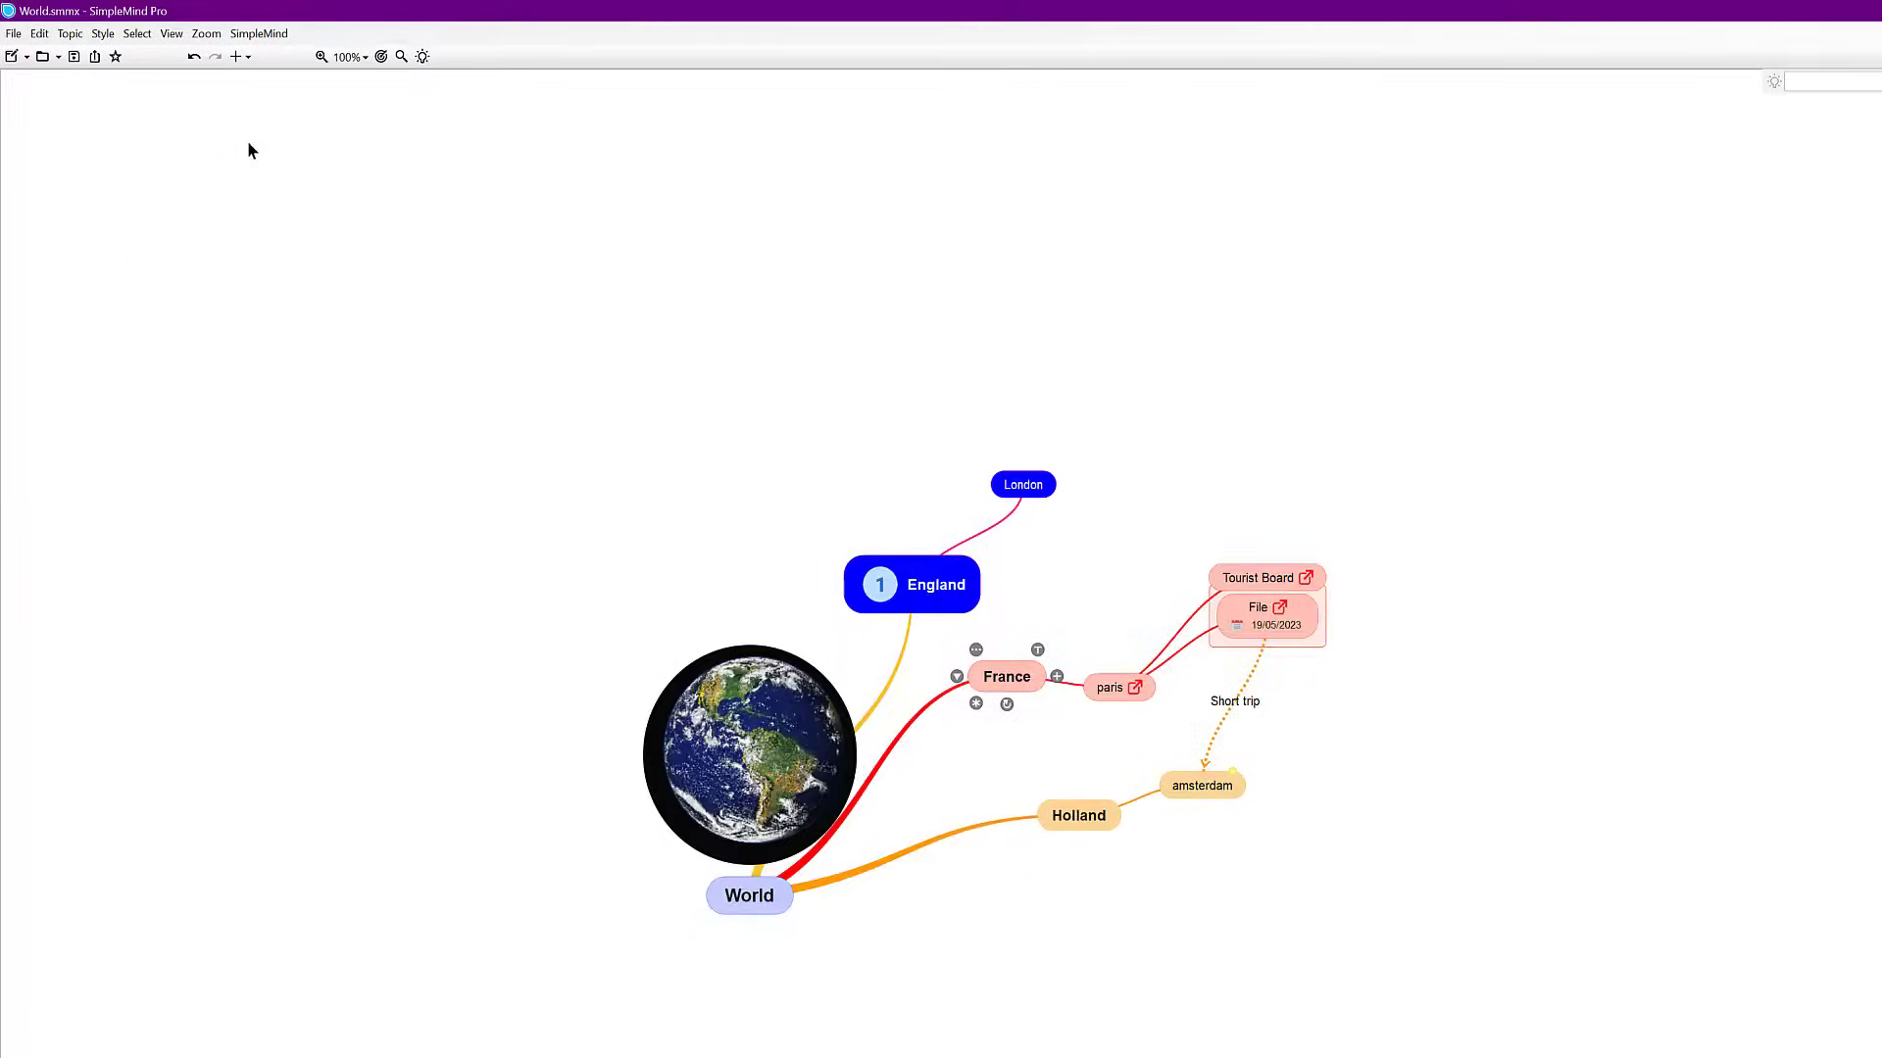
{"action": "right_click", "coordinate": [1051, 601]}
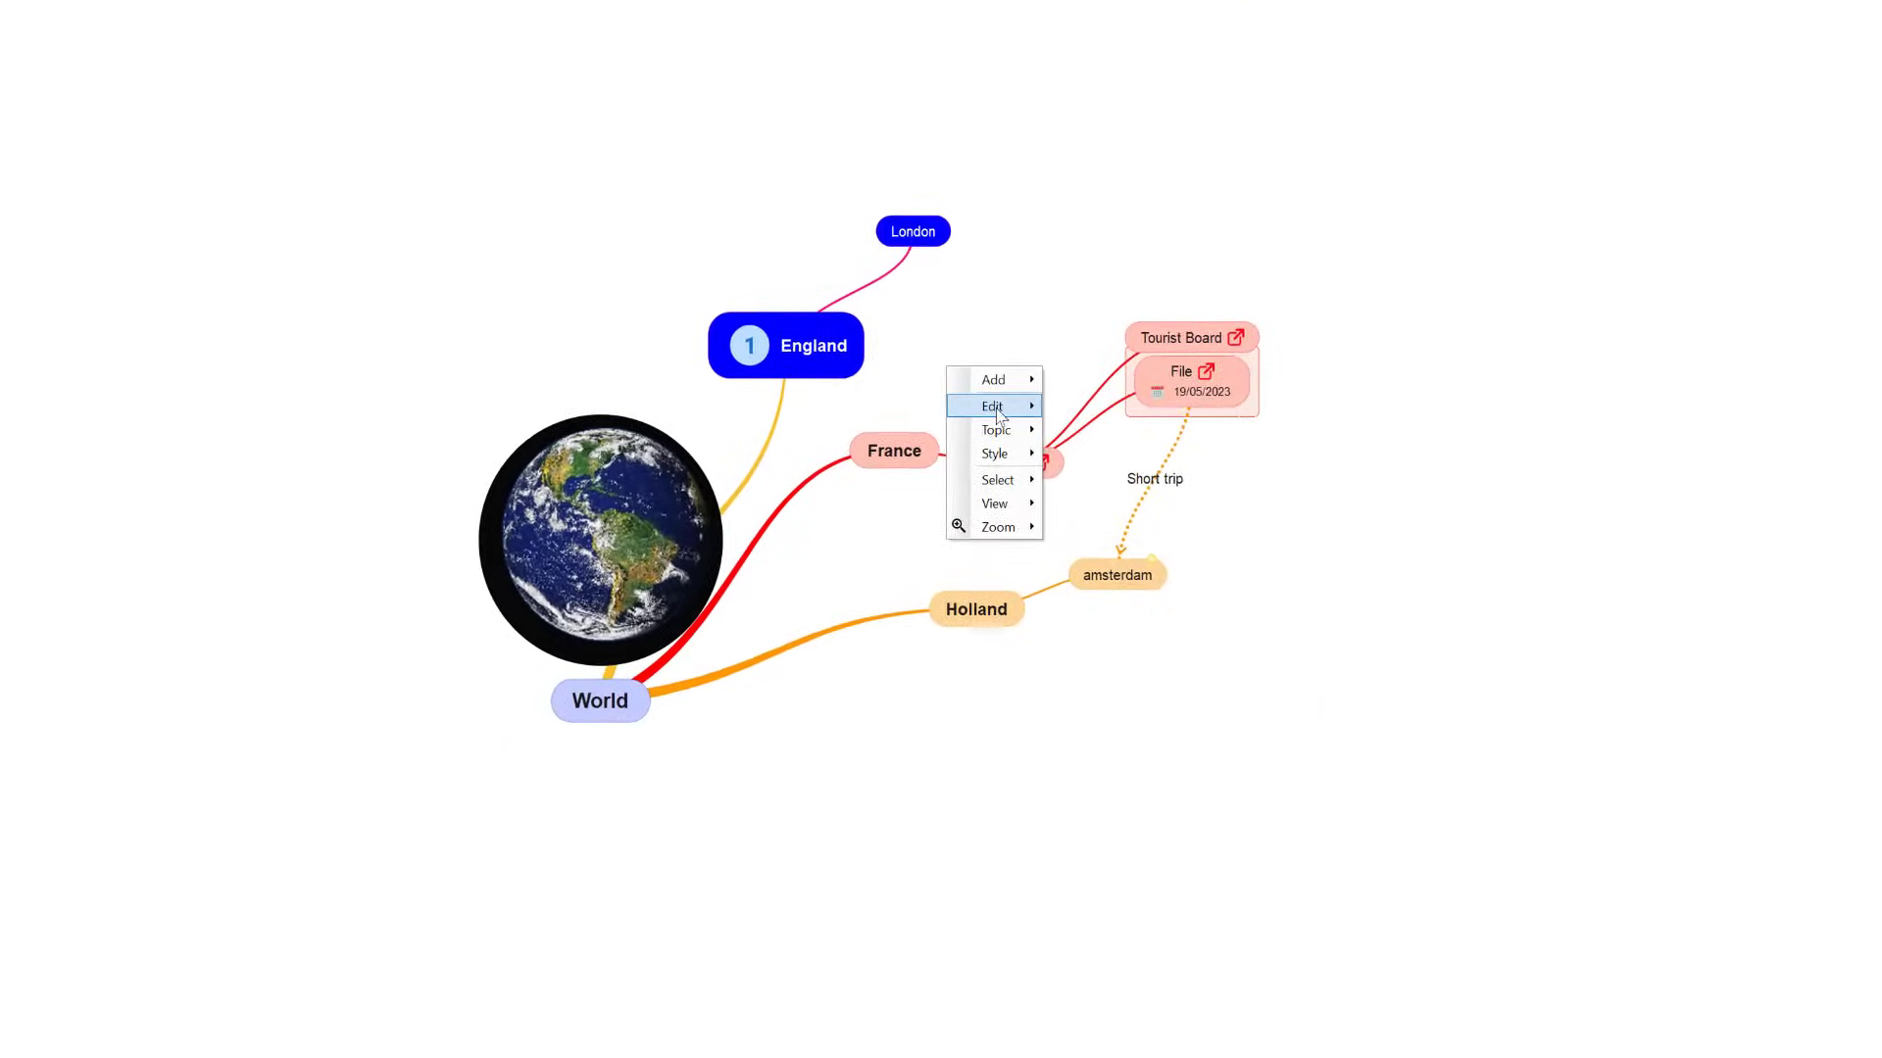
{"action": "mouse_move", "coordinate": [1095, 643]}
{"action": "mouse_move", "coordinate": [995, 425]}
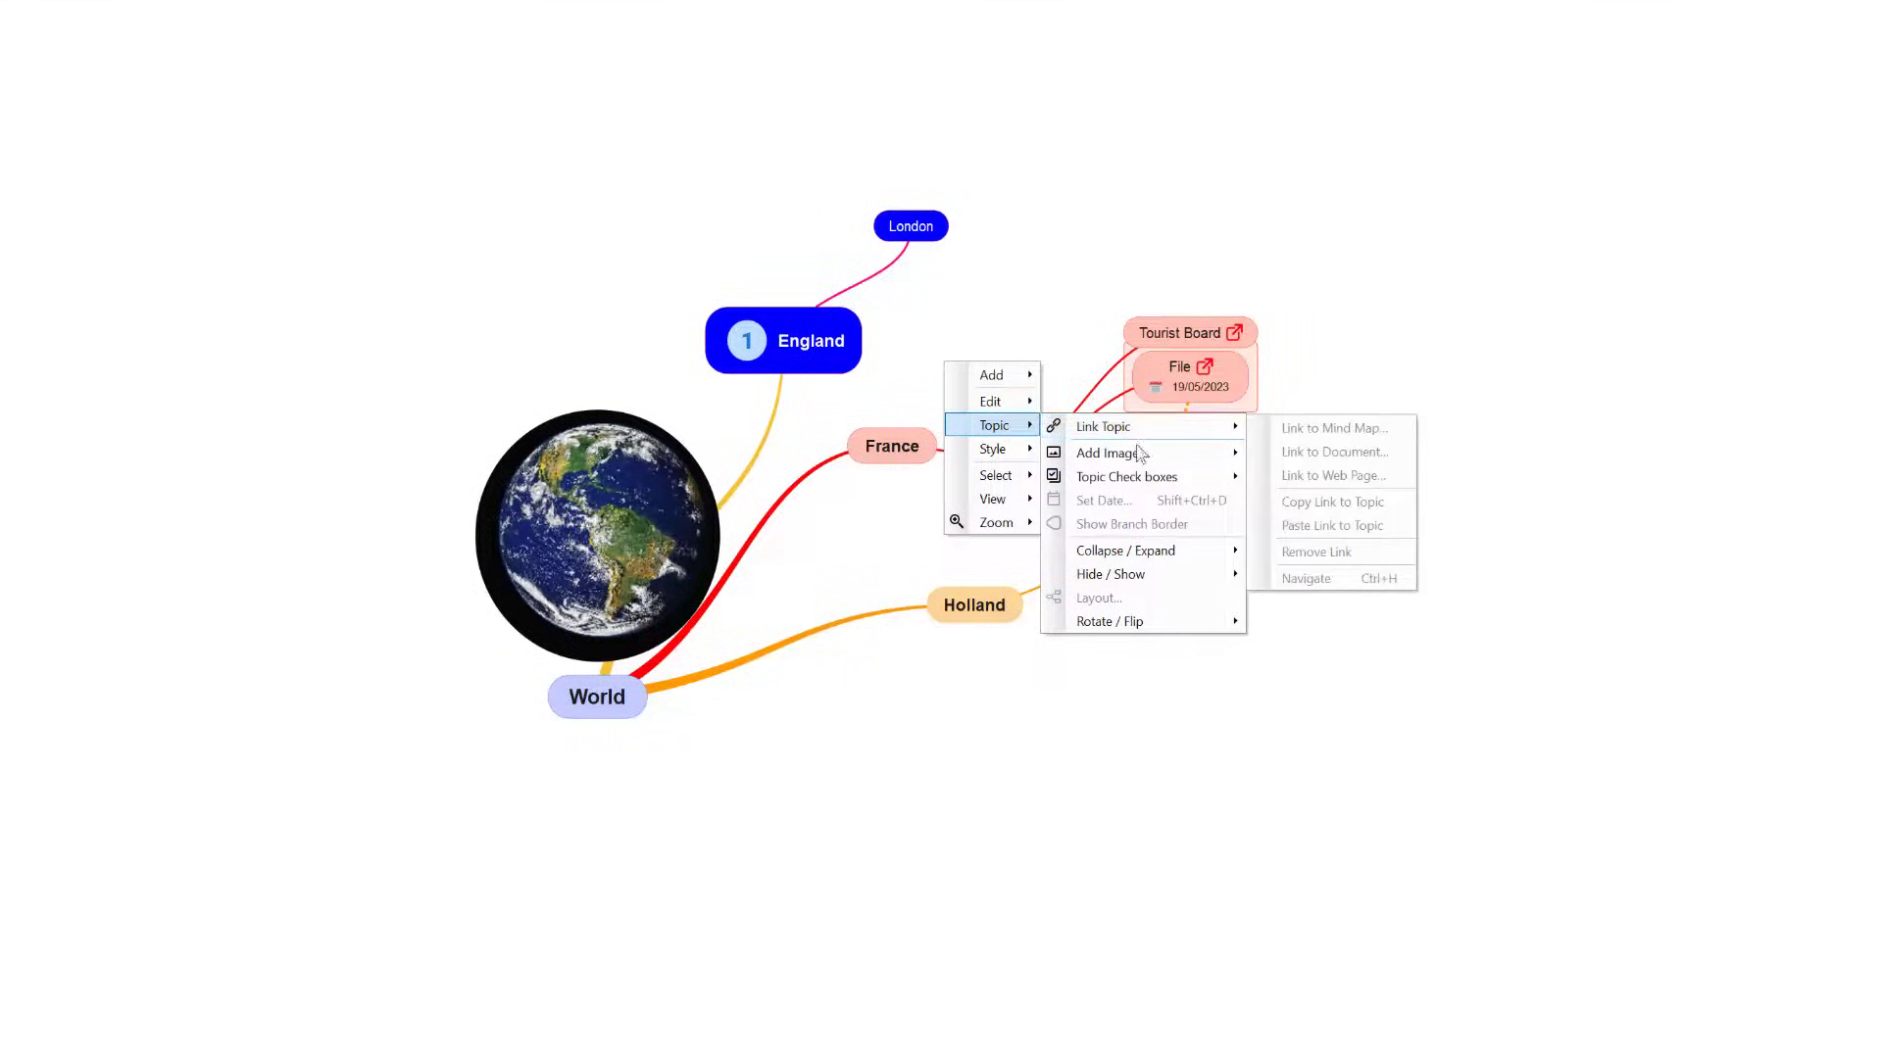
{"action": "key", "text": "Escape"}
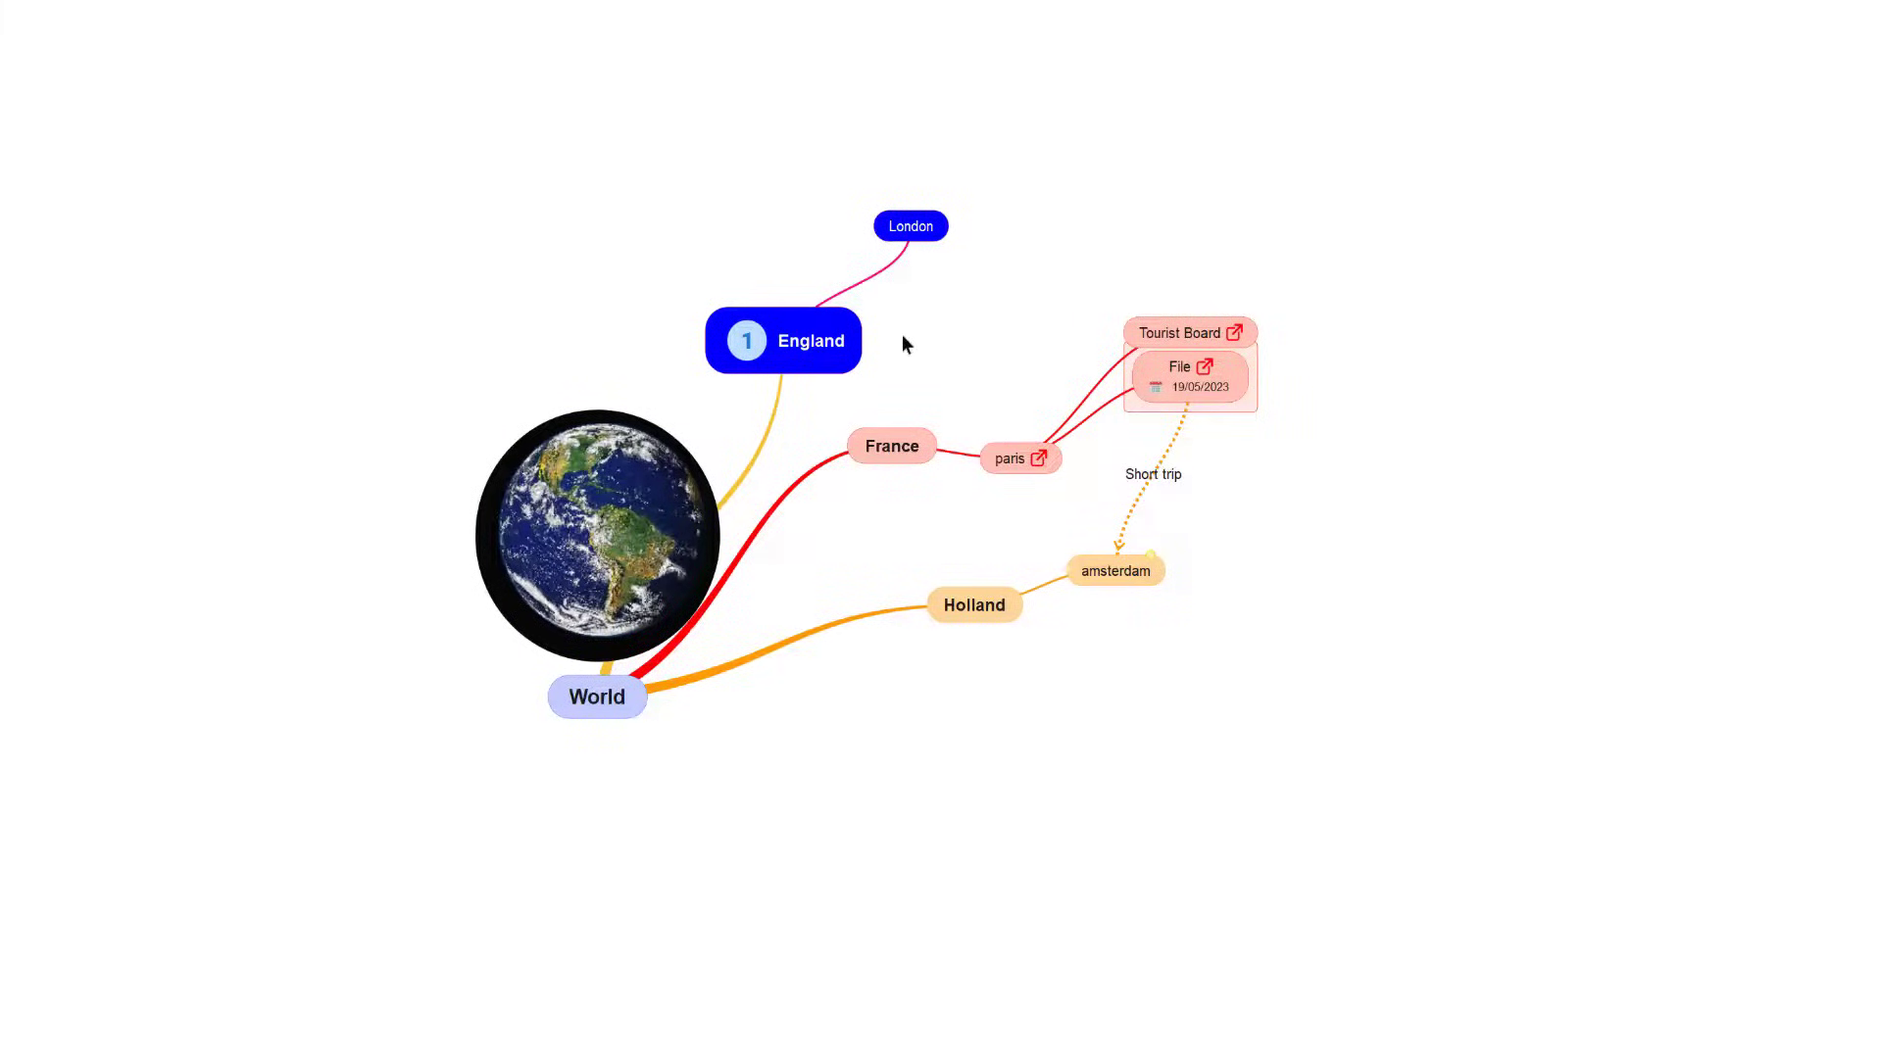
{"action": "right_click", "coordinate": [840, 345]}
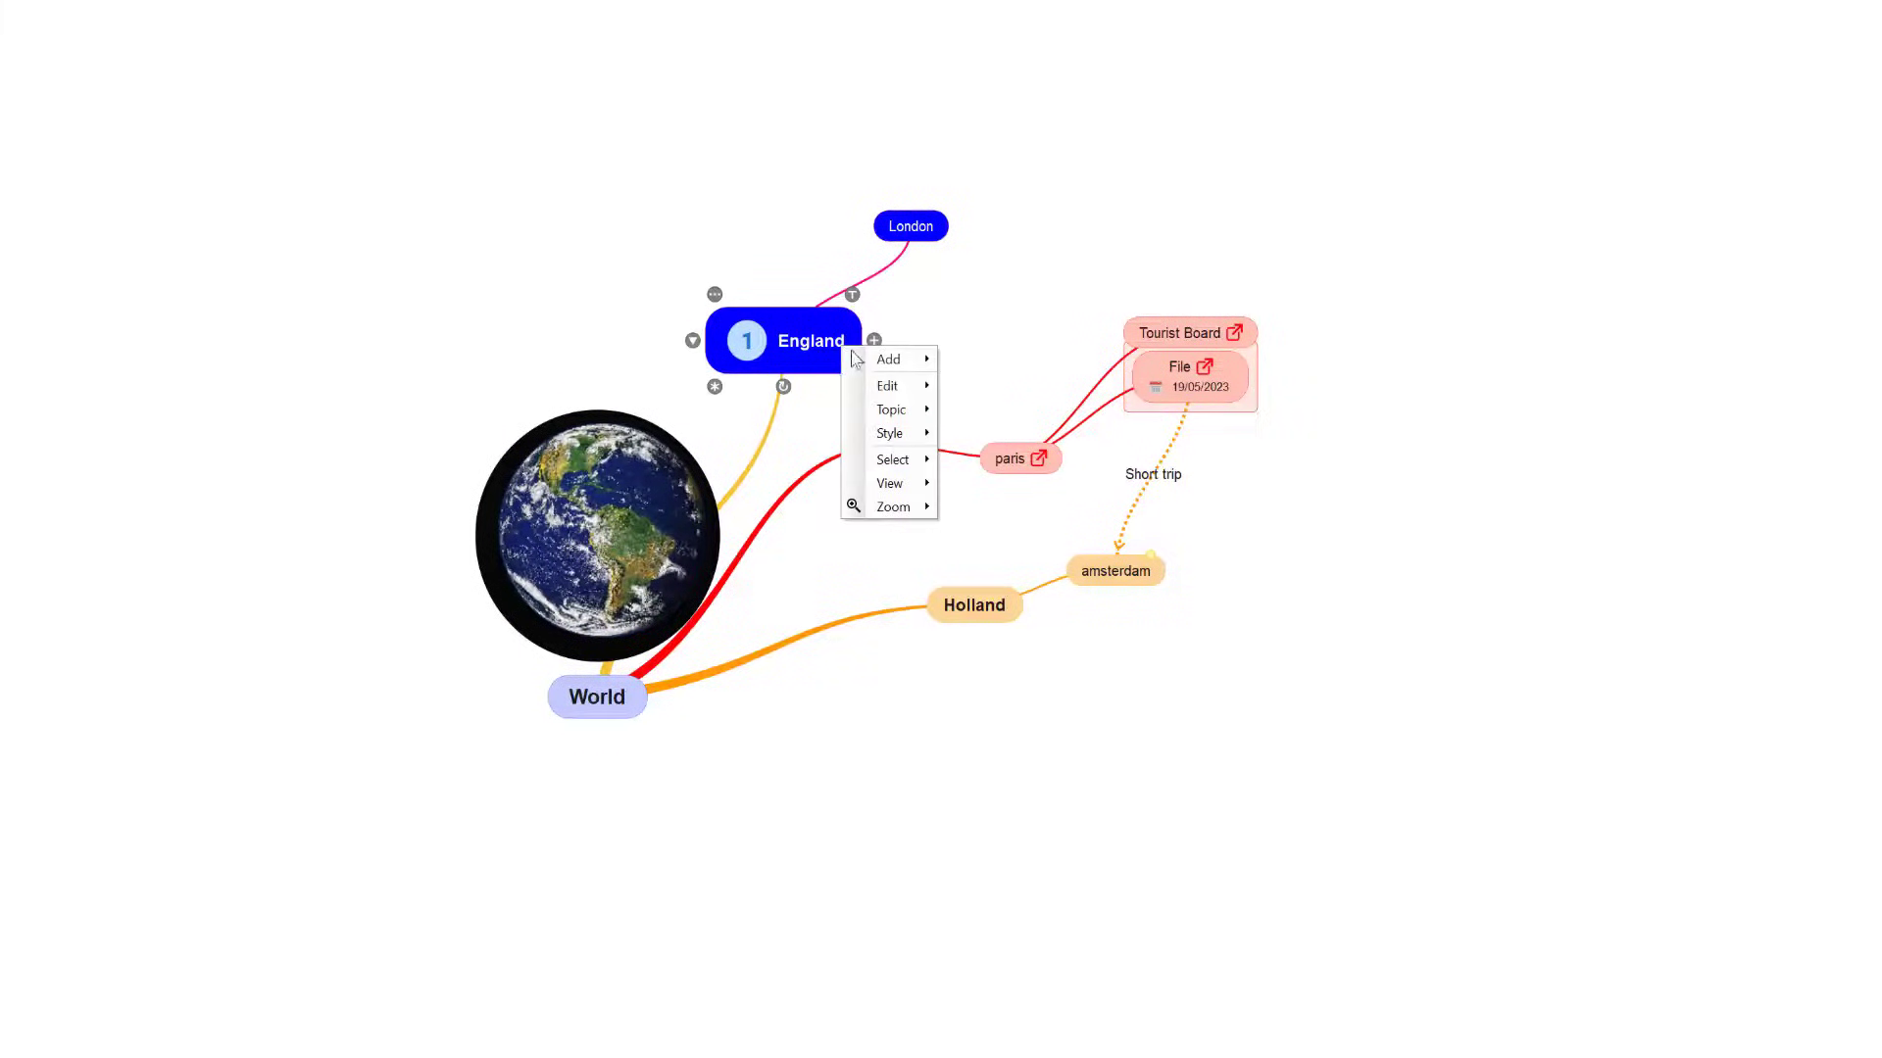
- Add a 20% progress bar to England through Topic > Topic Check boxes
{"action": "mouse_move", "coordinate": [910, 424]}
{"action": "mouse_move", "coordinate": [1070, 469]}
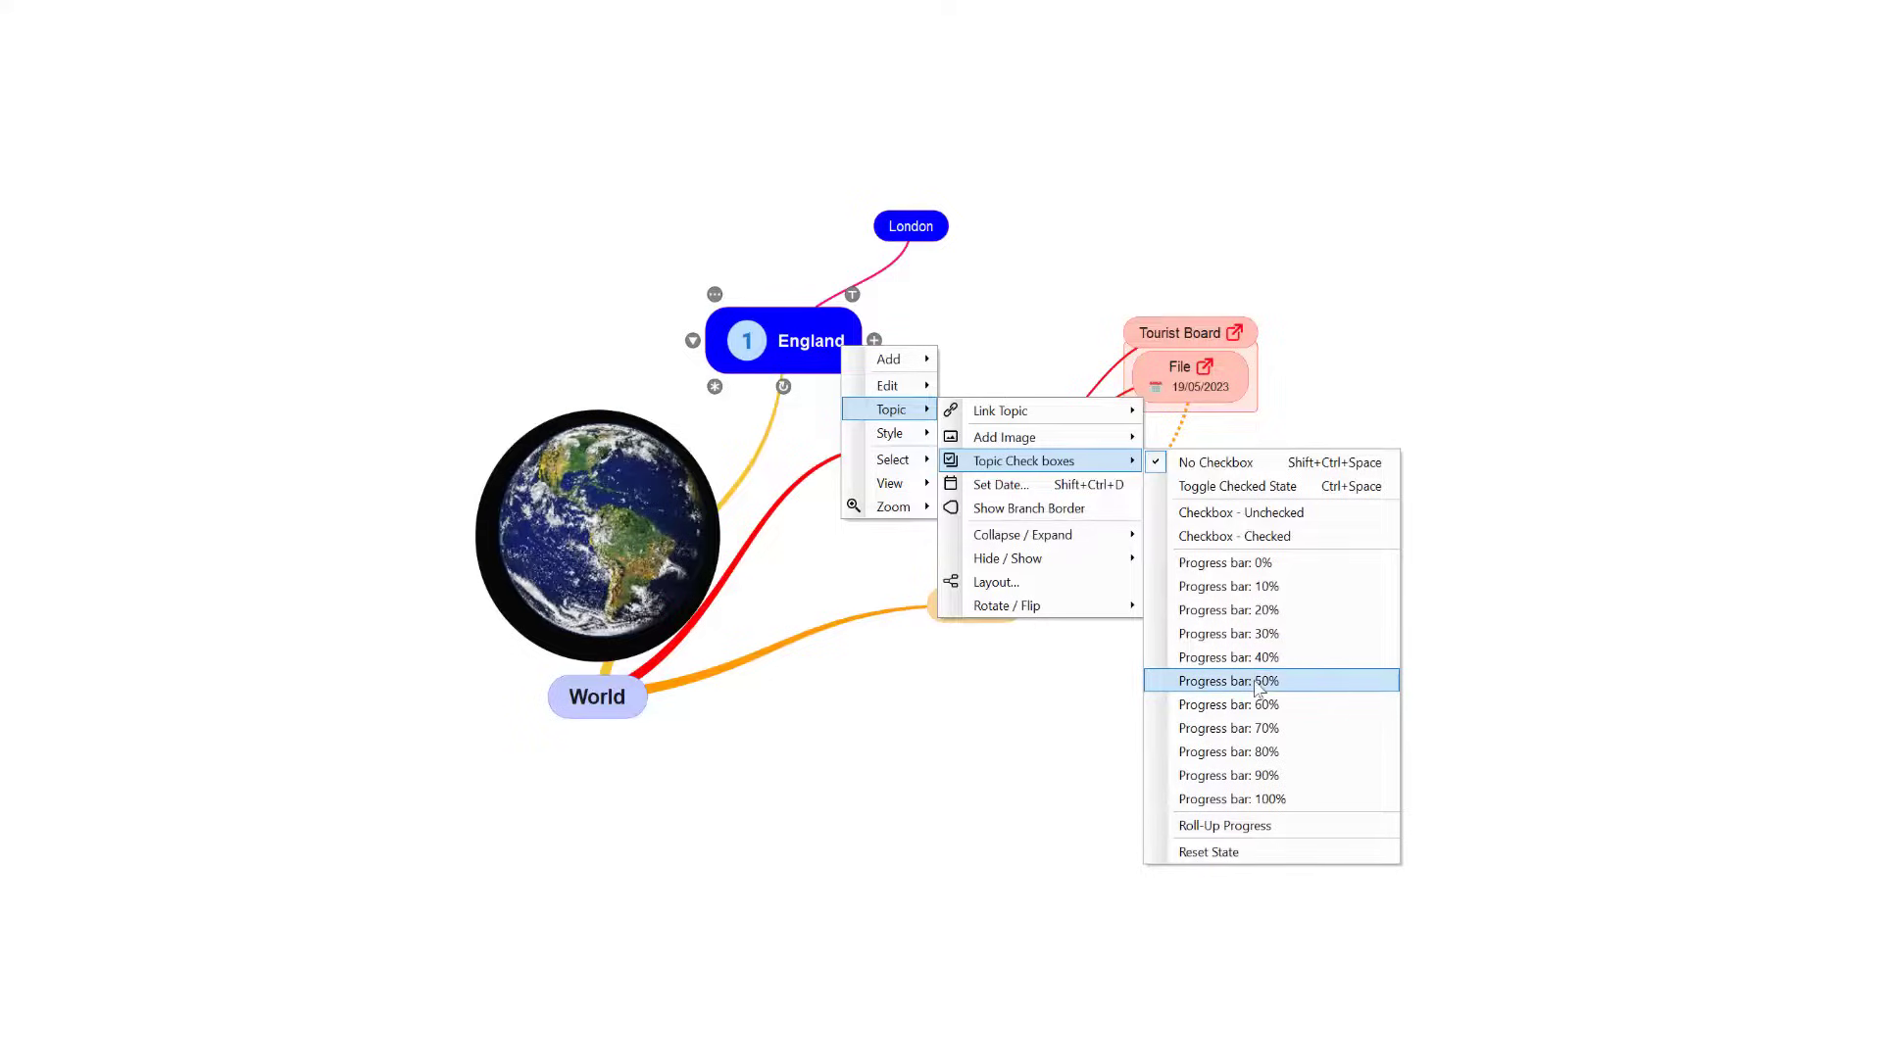
{"action": "left_click", "coordinate": [1264, 618]}
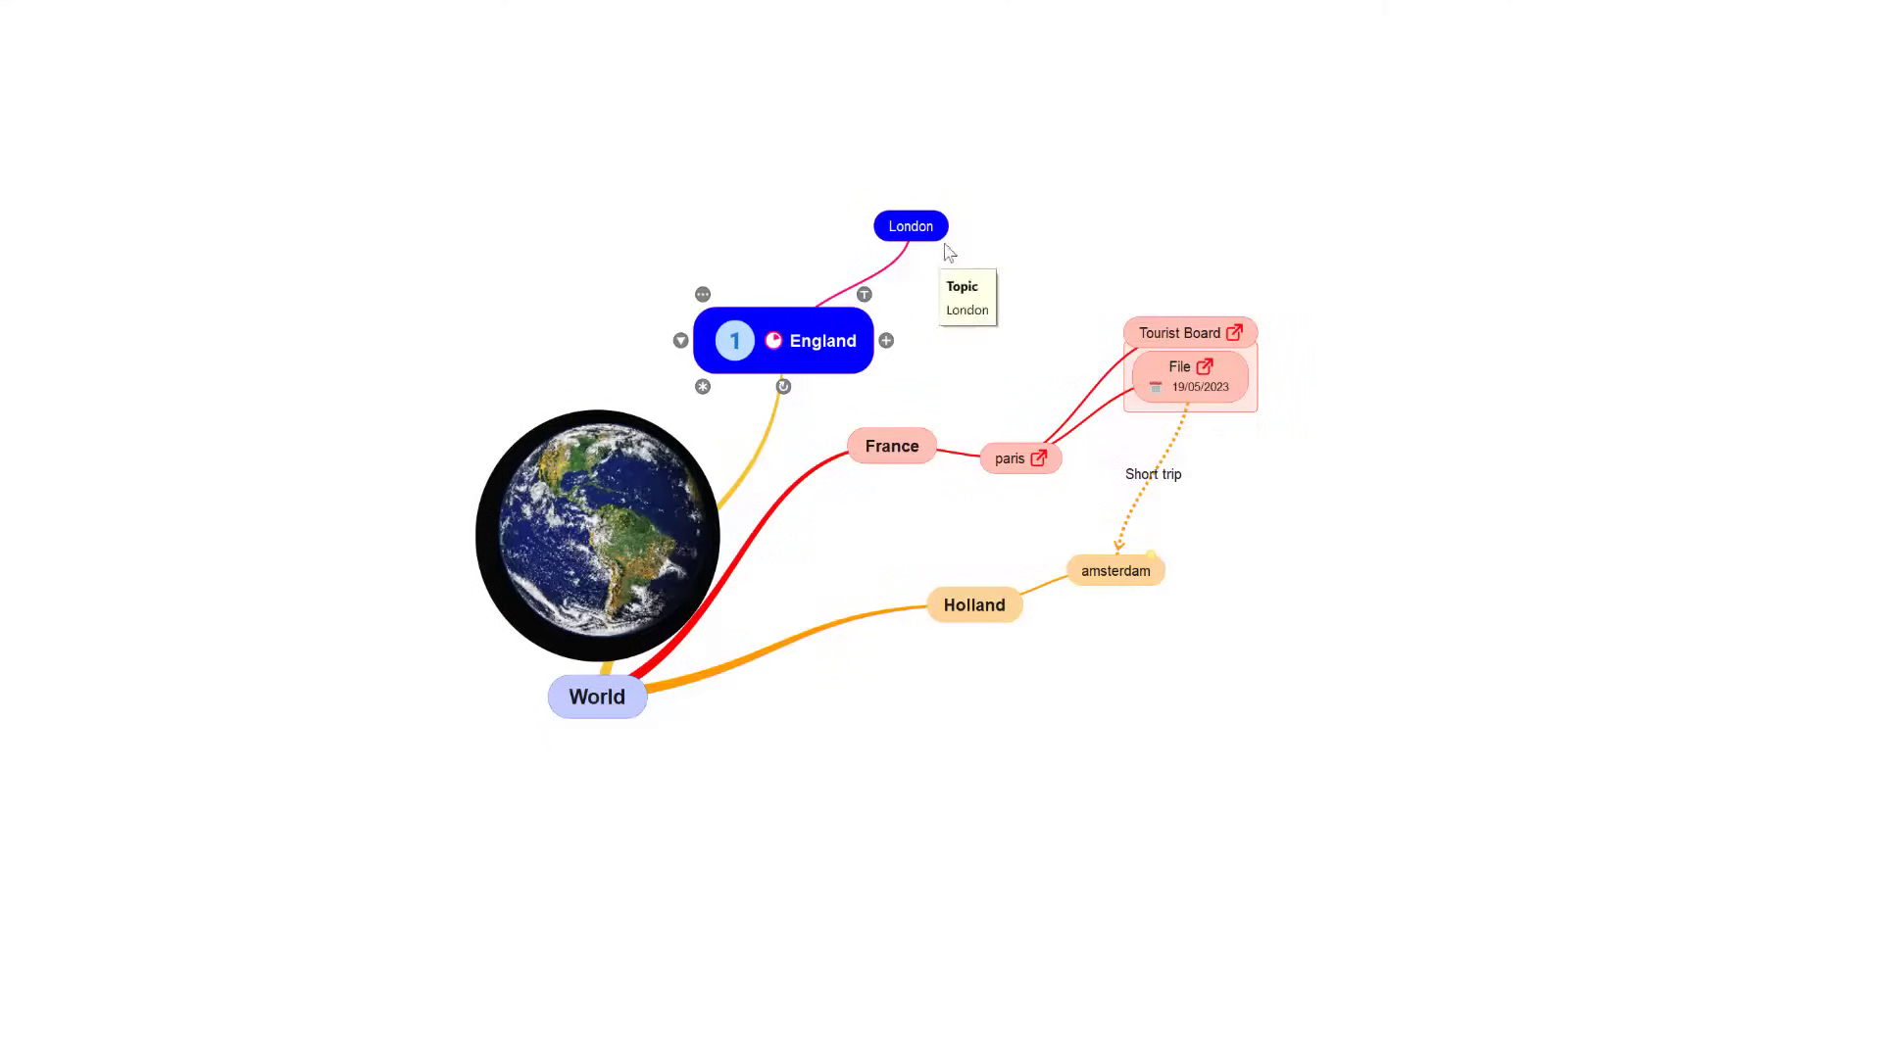
{"action": "left_click", "coordinate": [1171, 370]}
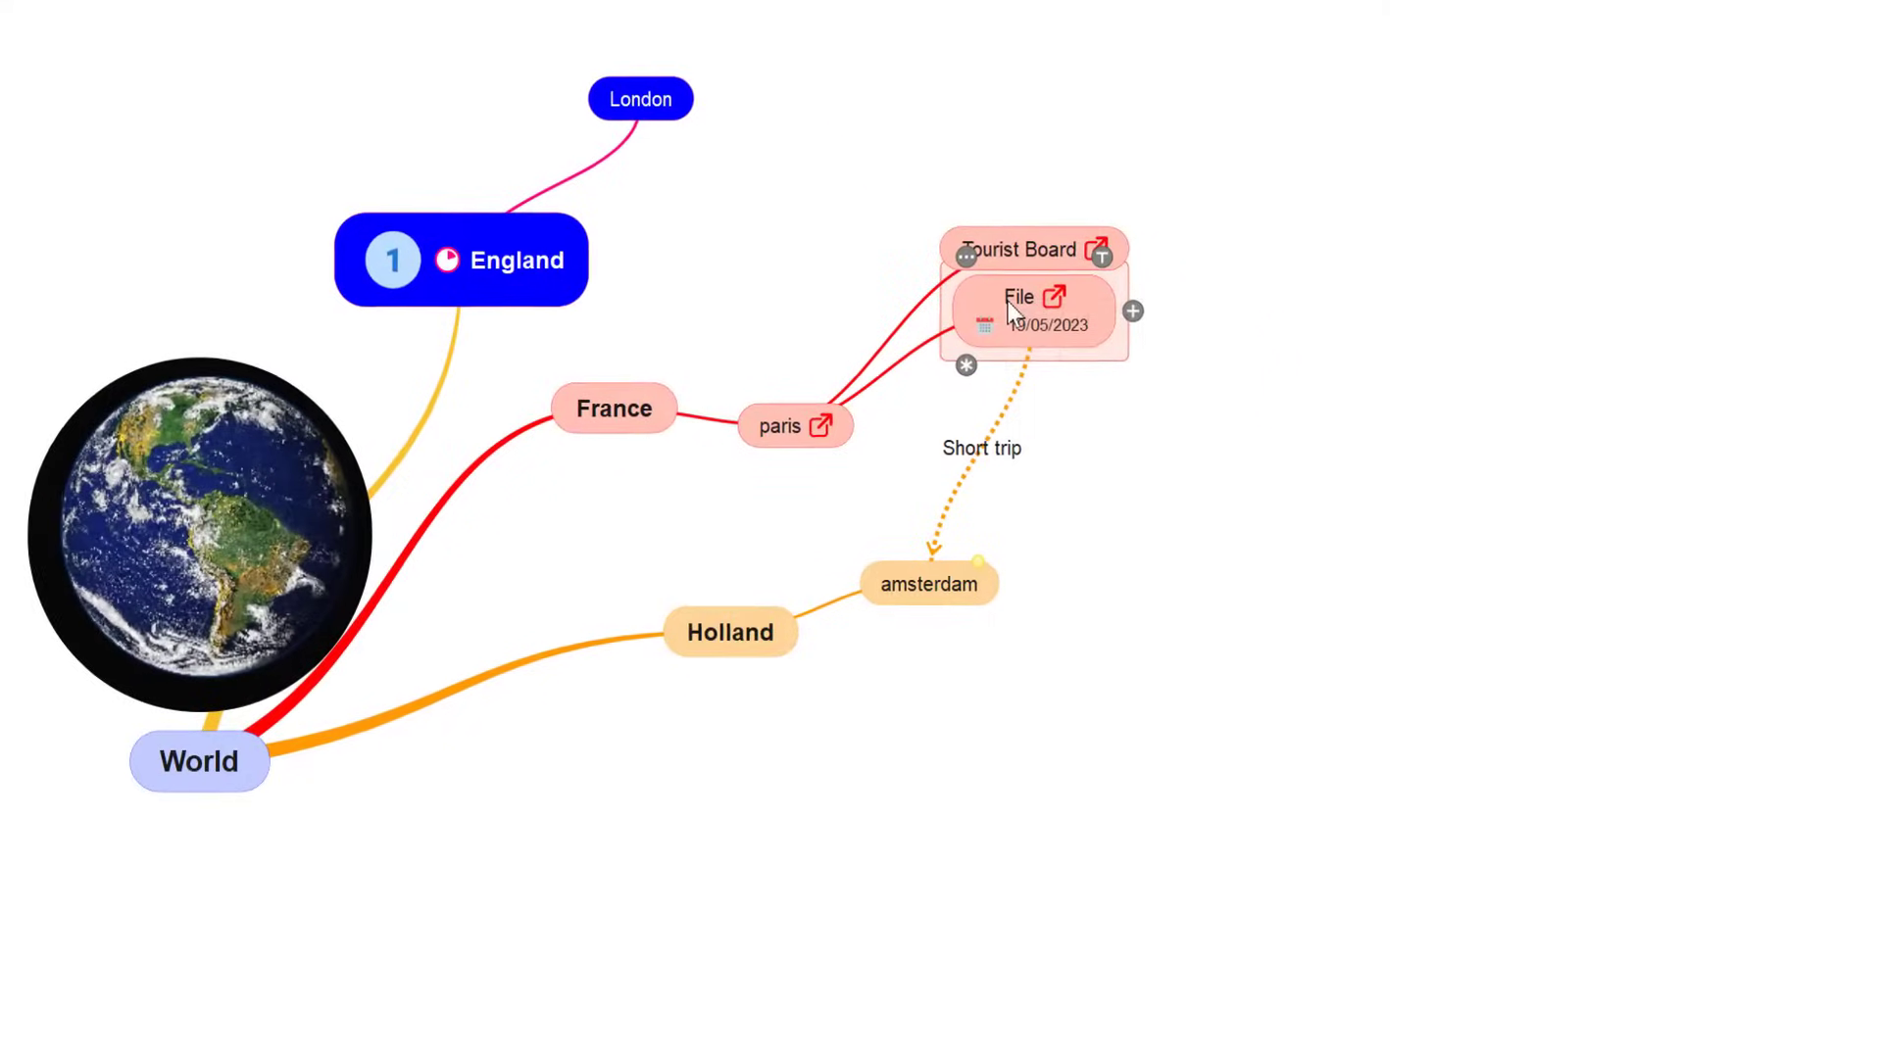
- Give File a 50% progress bar through Topic > Topic Check boxes
{"action": "right_click", "coordinate": [1010, 309]}
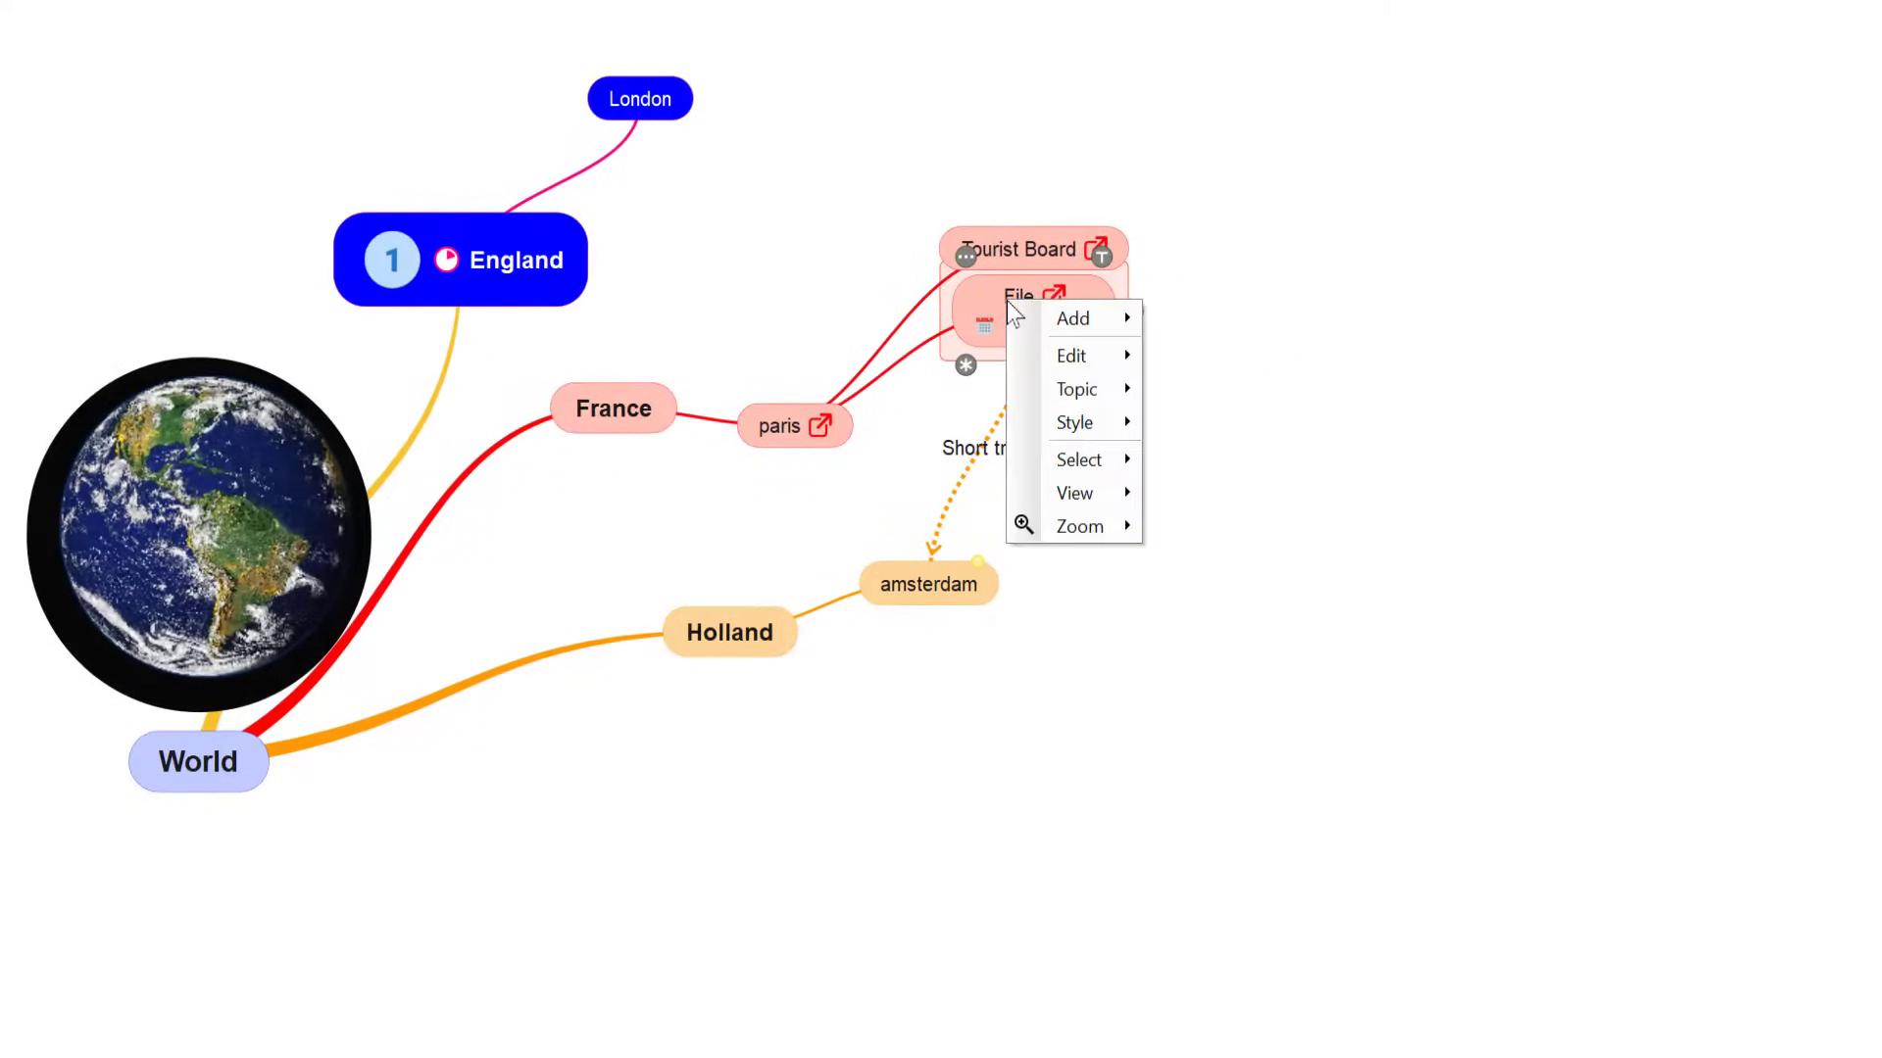
{"action": "mouse_move", "coordinate": [1098, 389]}
{"action": "mouse_move", "coordinate": [1274, 462]}
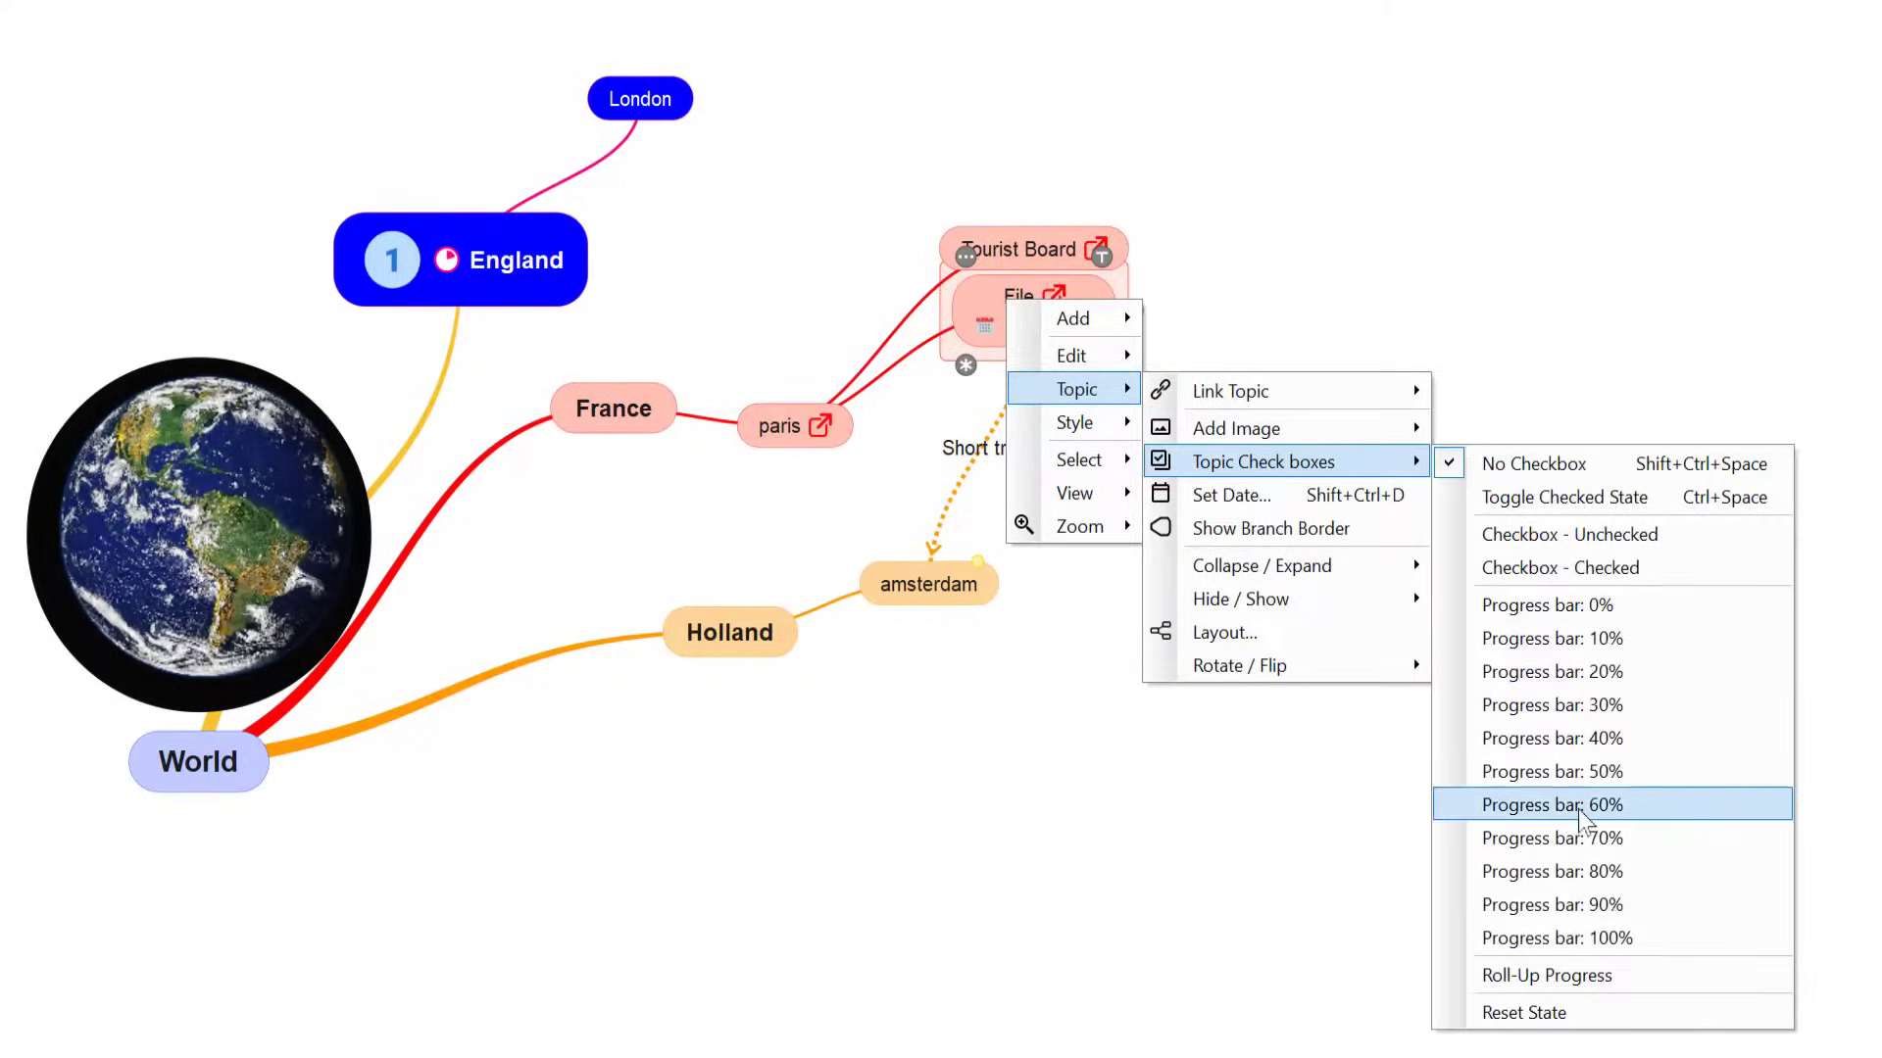
{"action": "left_click", "coordinate": [1570, 772]}
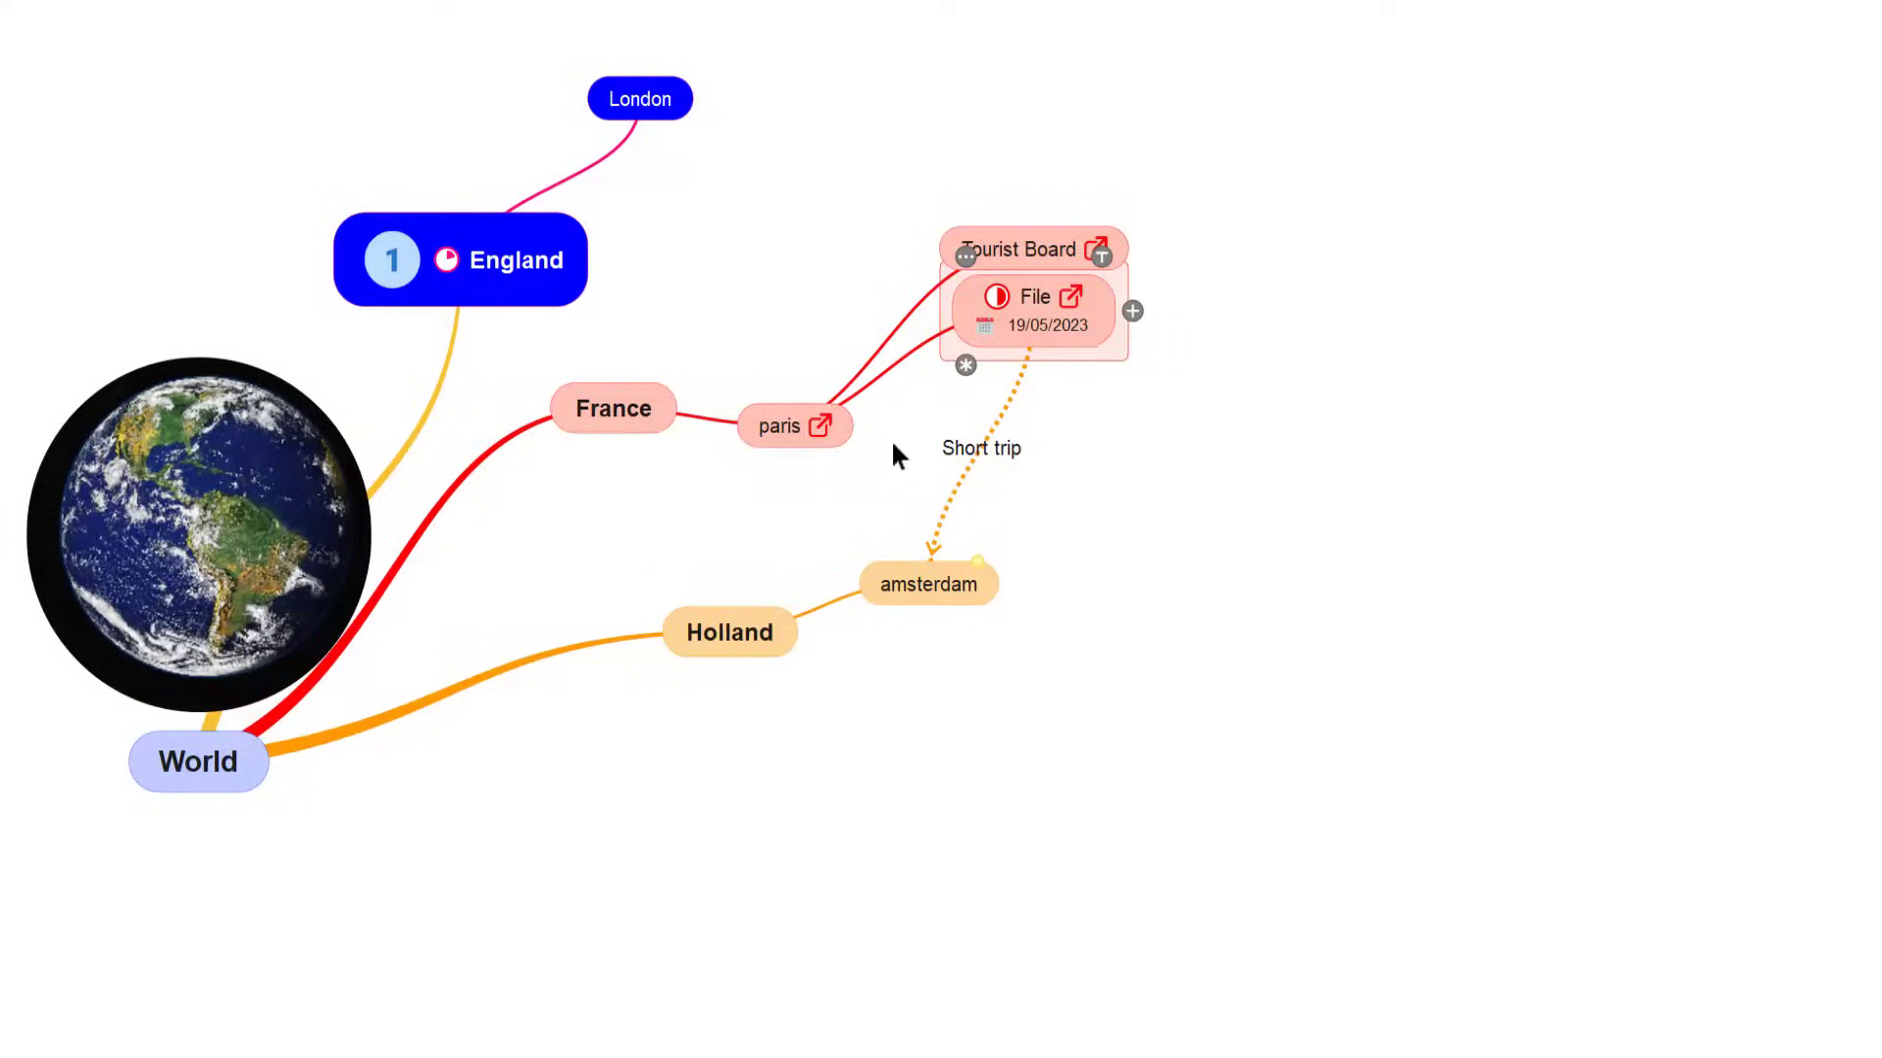
{"action": "right_click", "coordinate": [989, 327]}
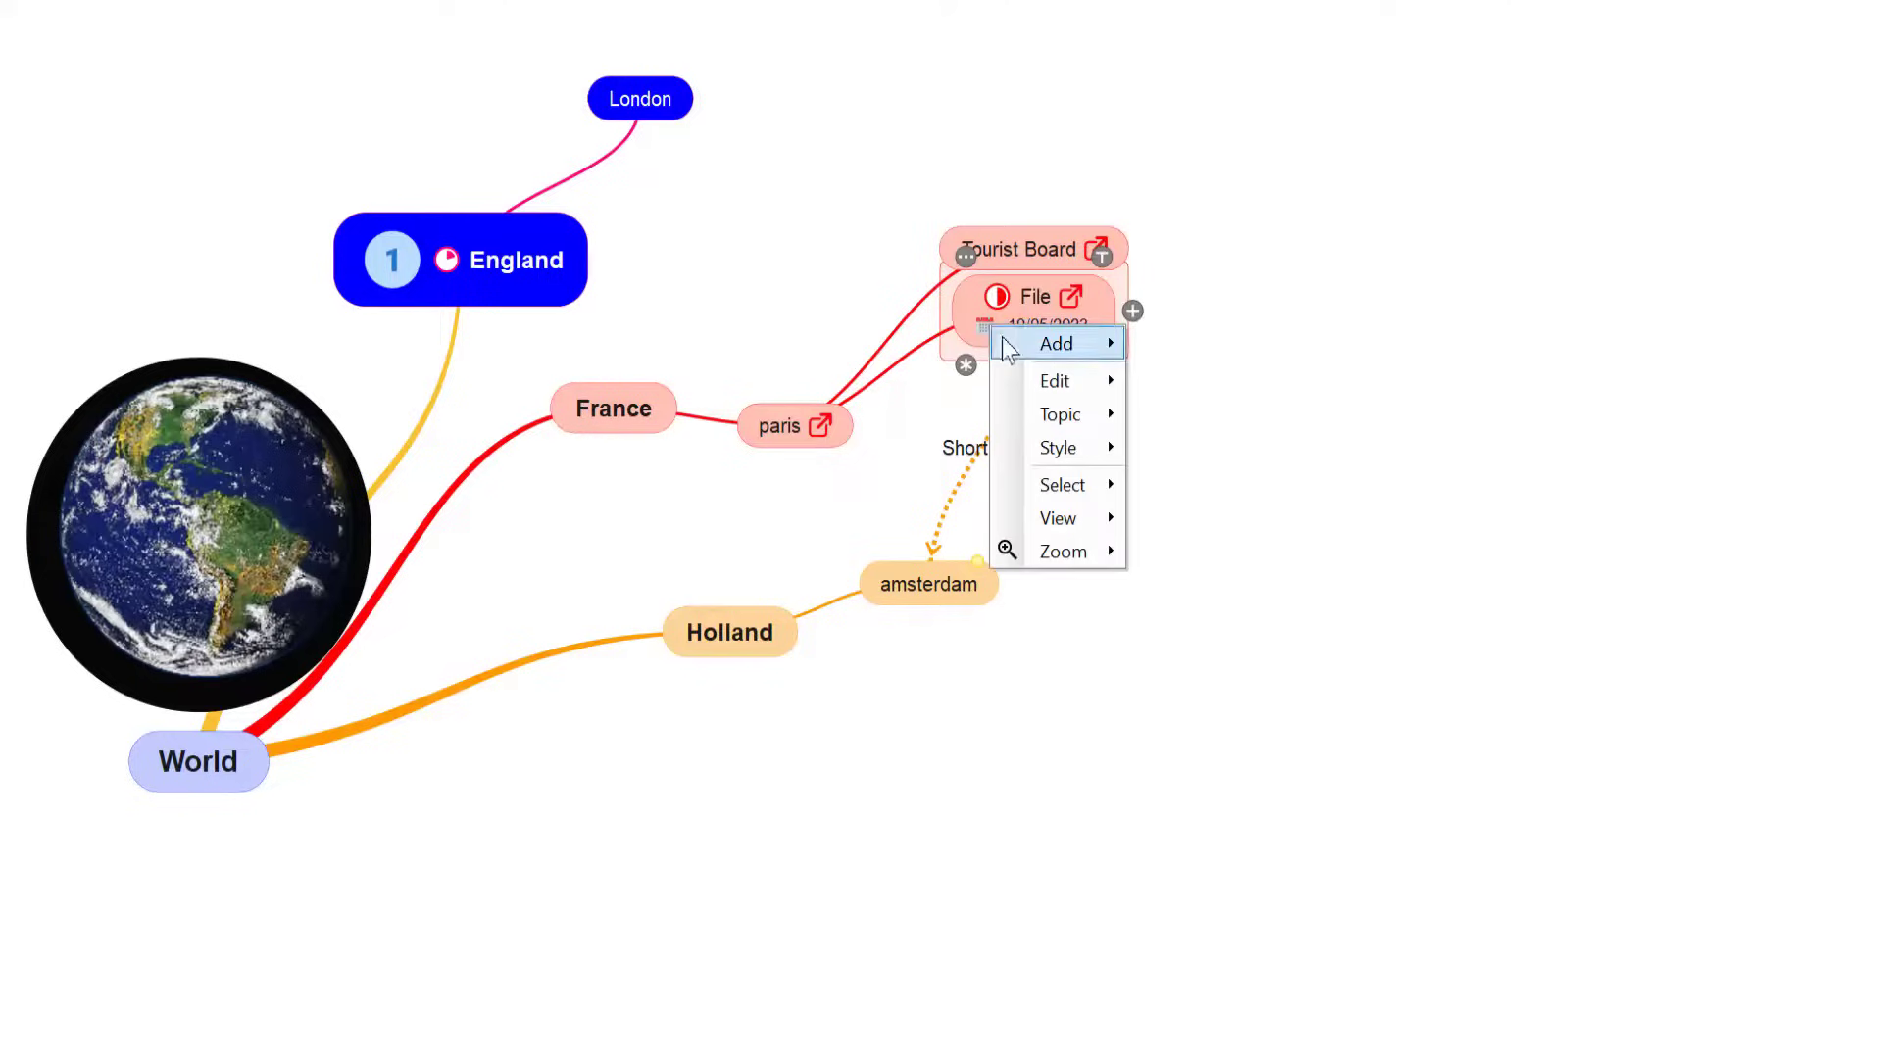
{"action": "mouse_move", "coordinate": [1069, 454]}
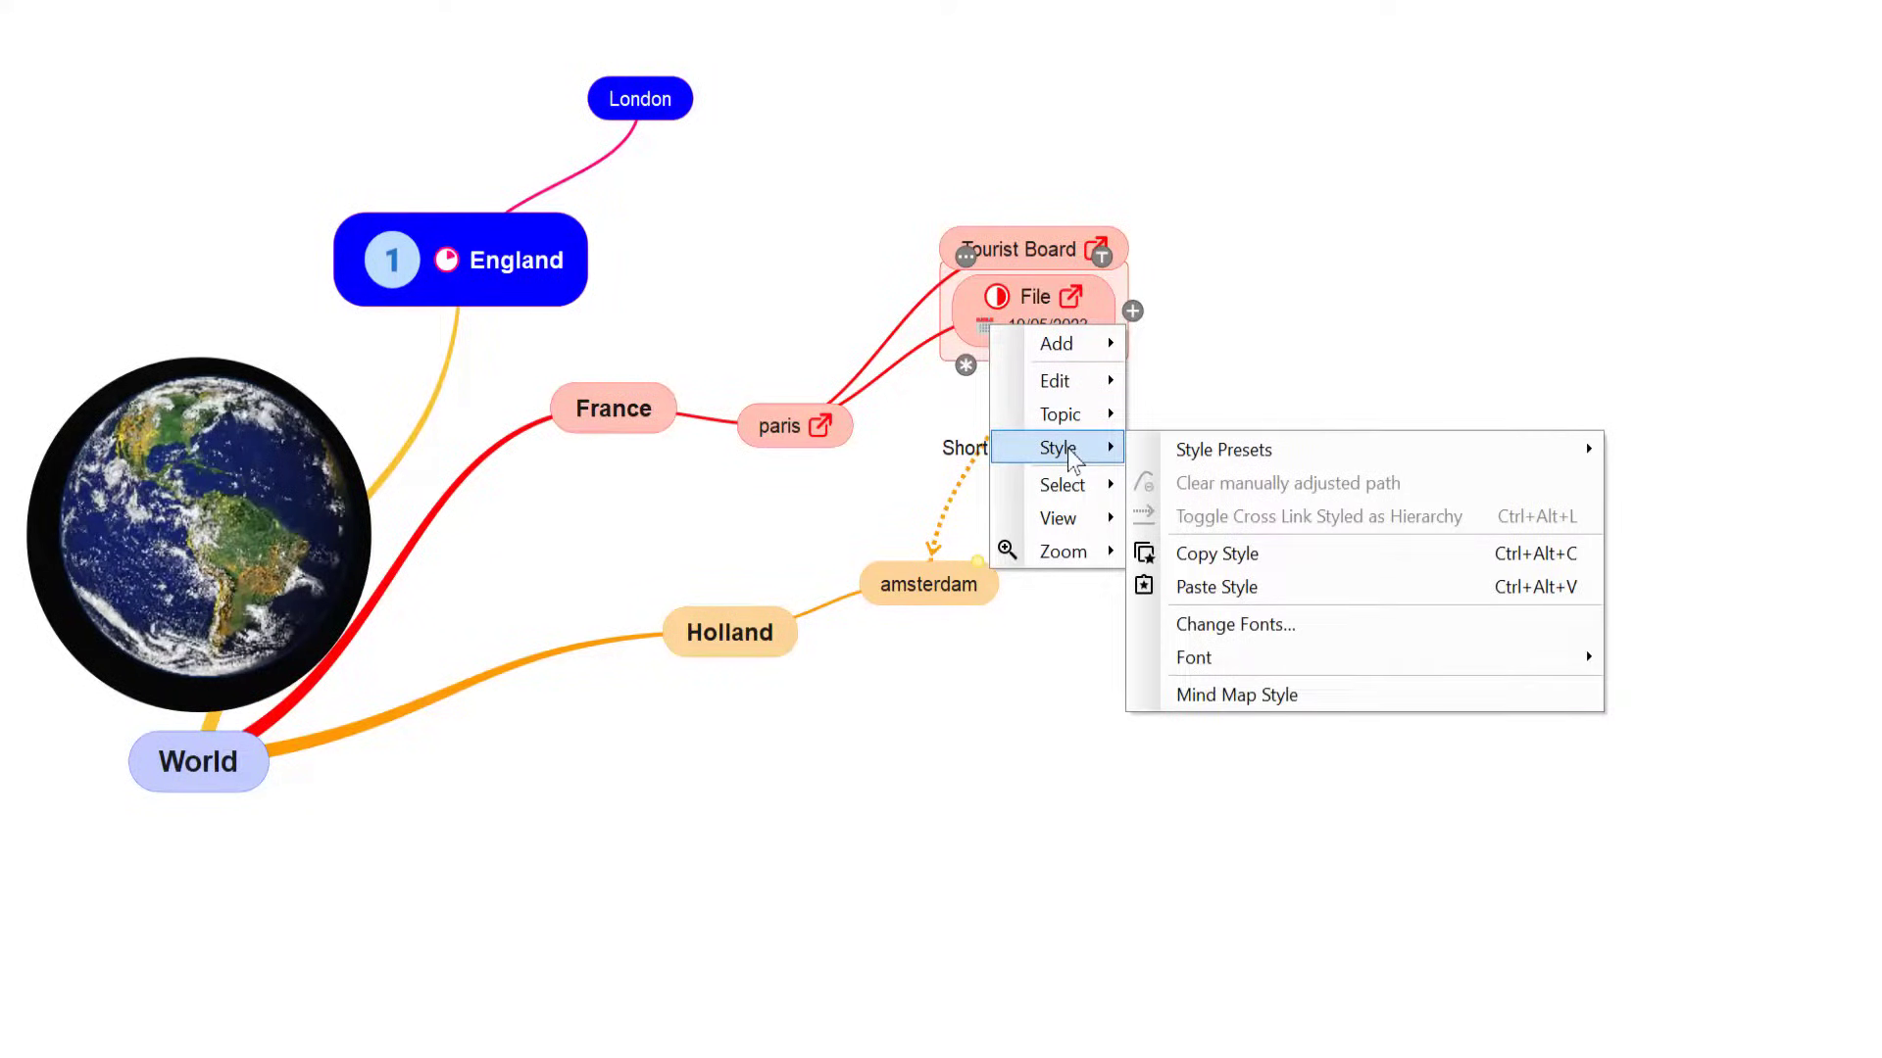
{"action": "left_click", "coordinate": [1397, 281]}
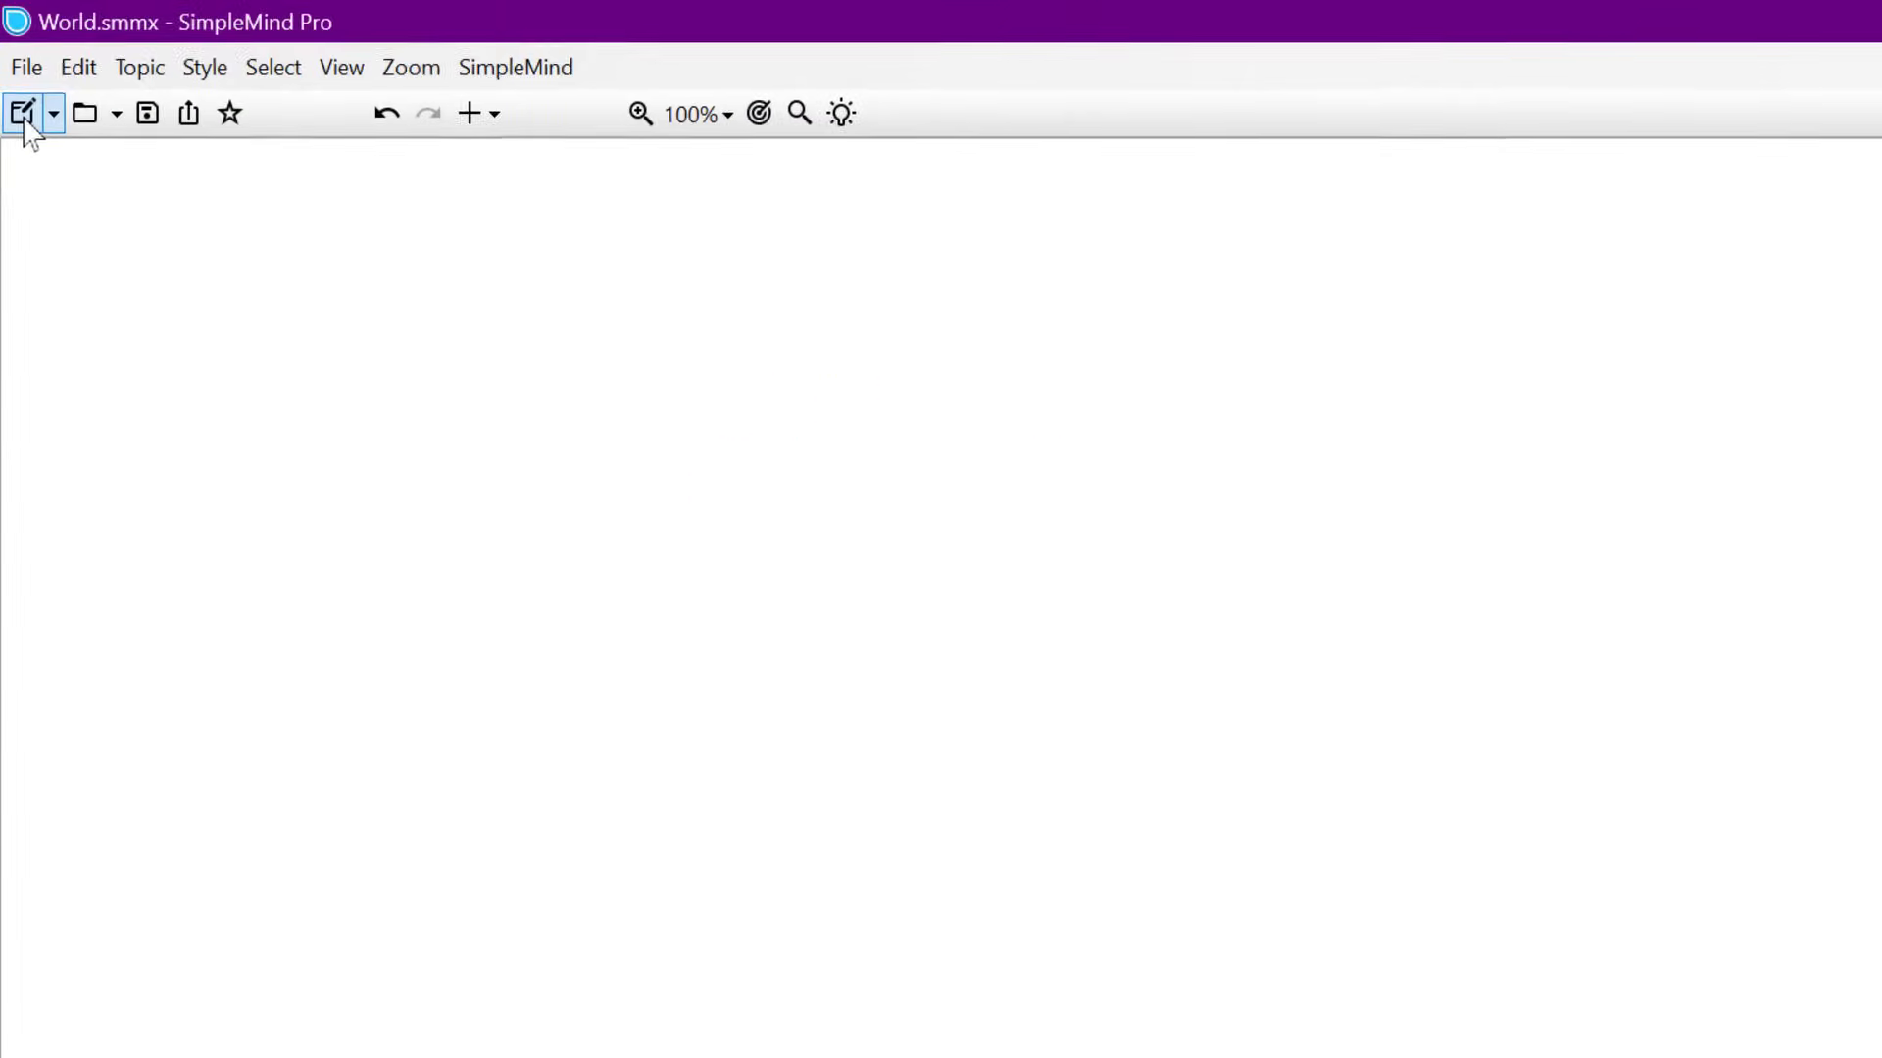
- After browsing the toolbar menus, choose Export Outline… from the Share/Export dropdown
{"action": "left_click", "coordinate": [54, 116]}
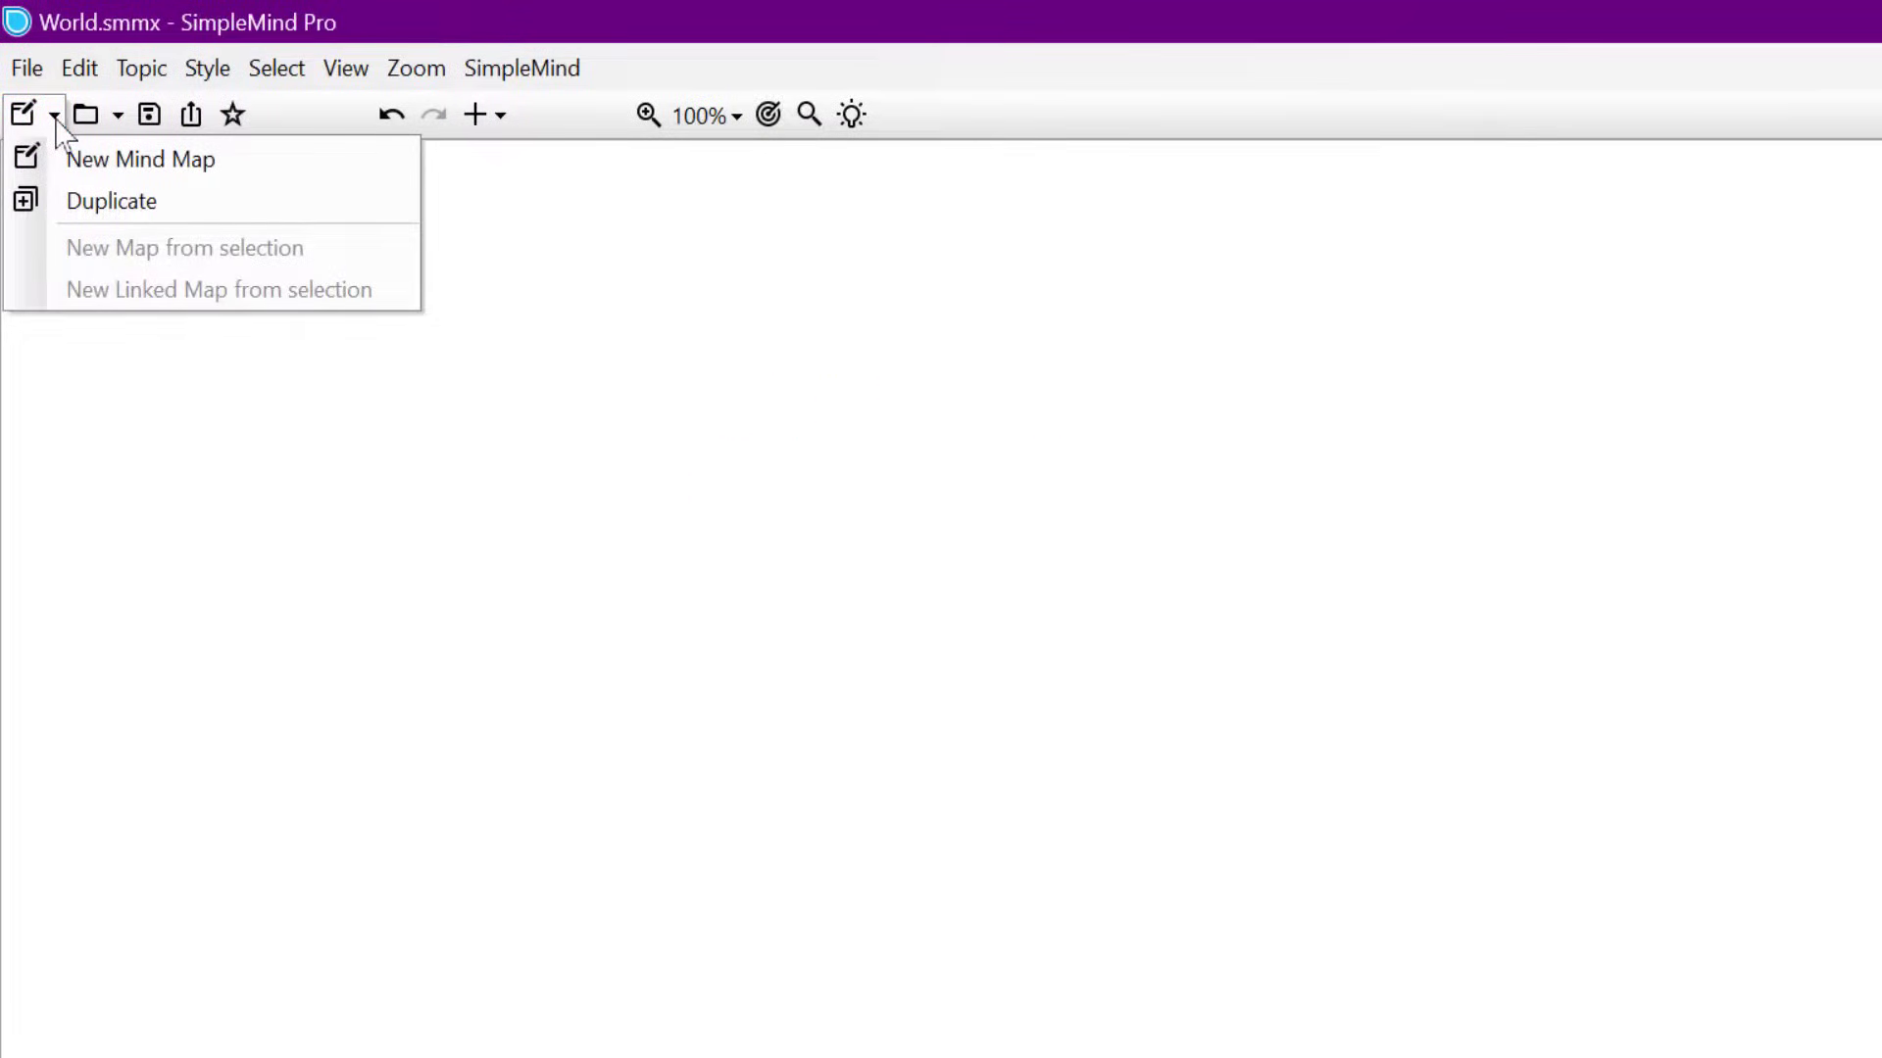
{"action": "left_click", "coordinate": [87, 118]}
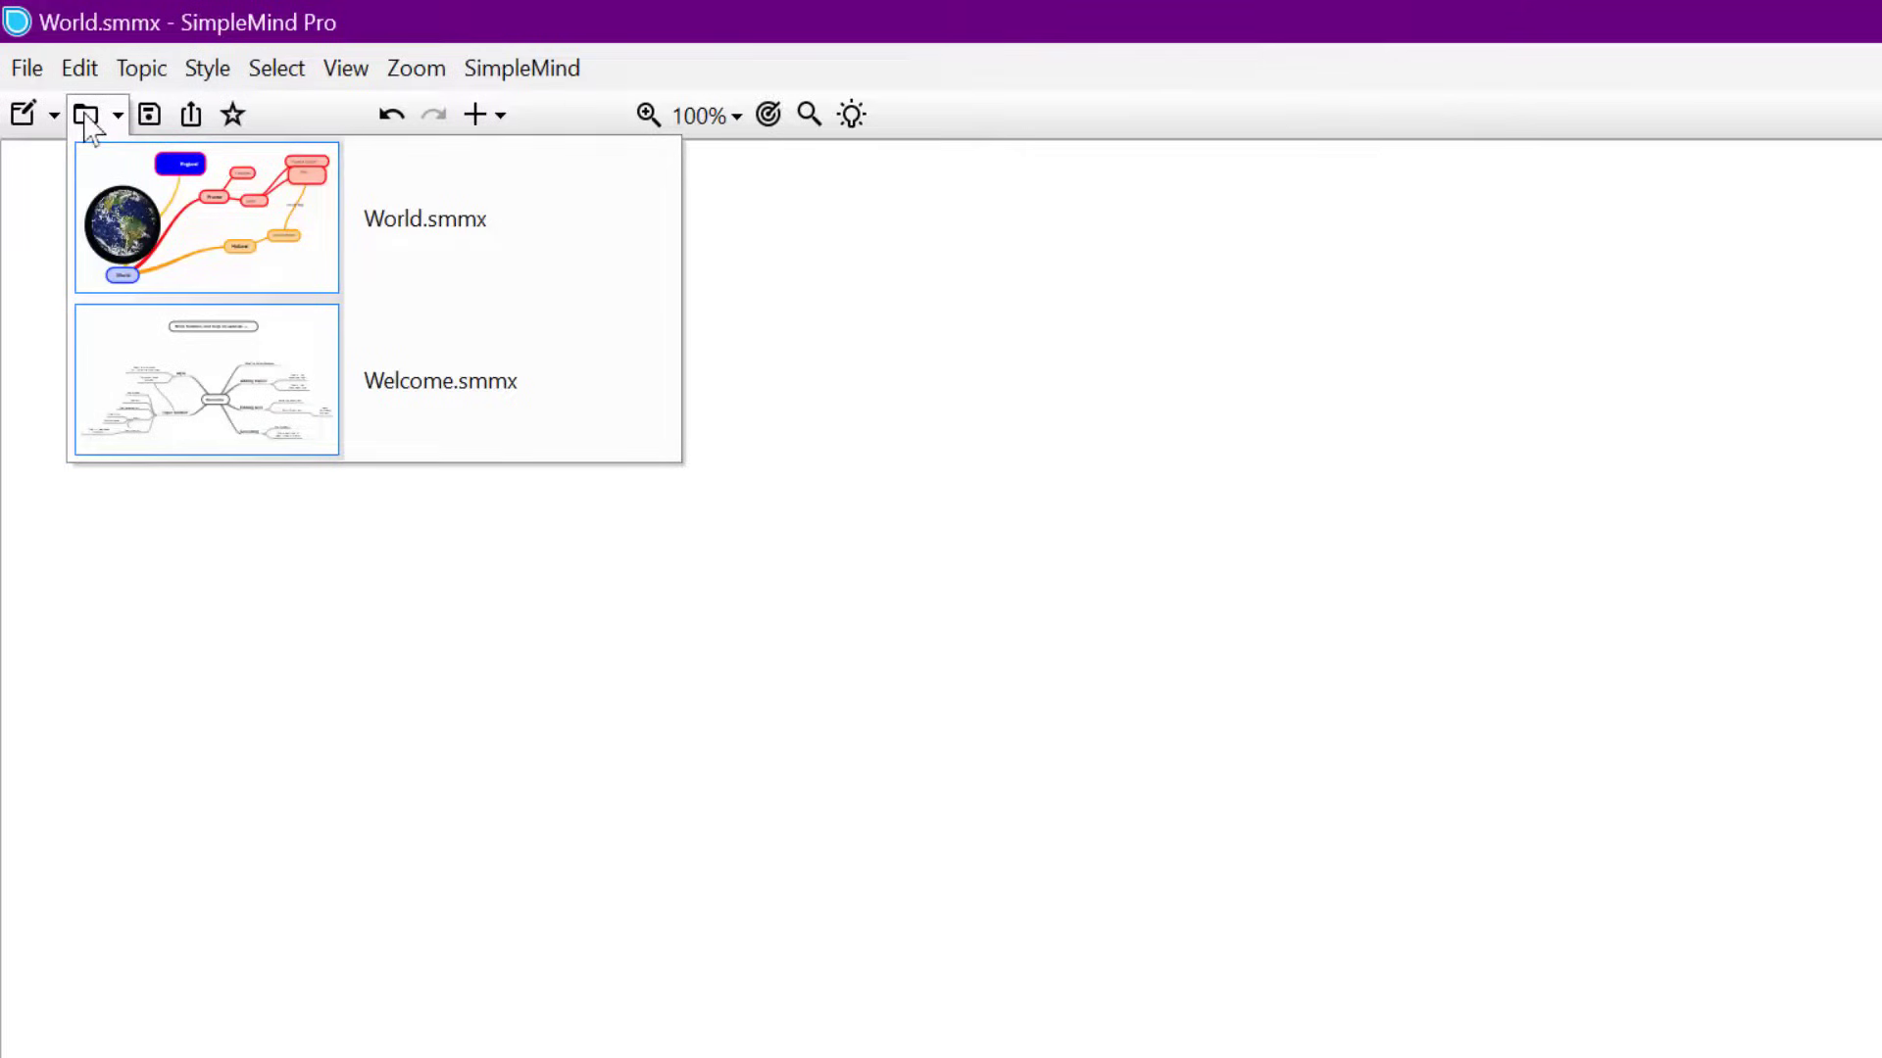
{"action": "left_click", "coordinate": [149, 114]}
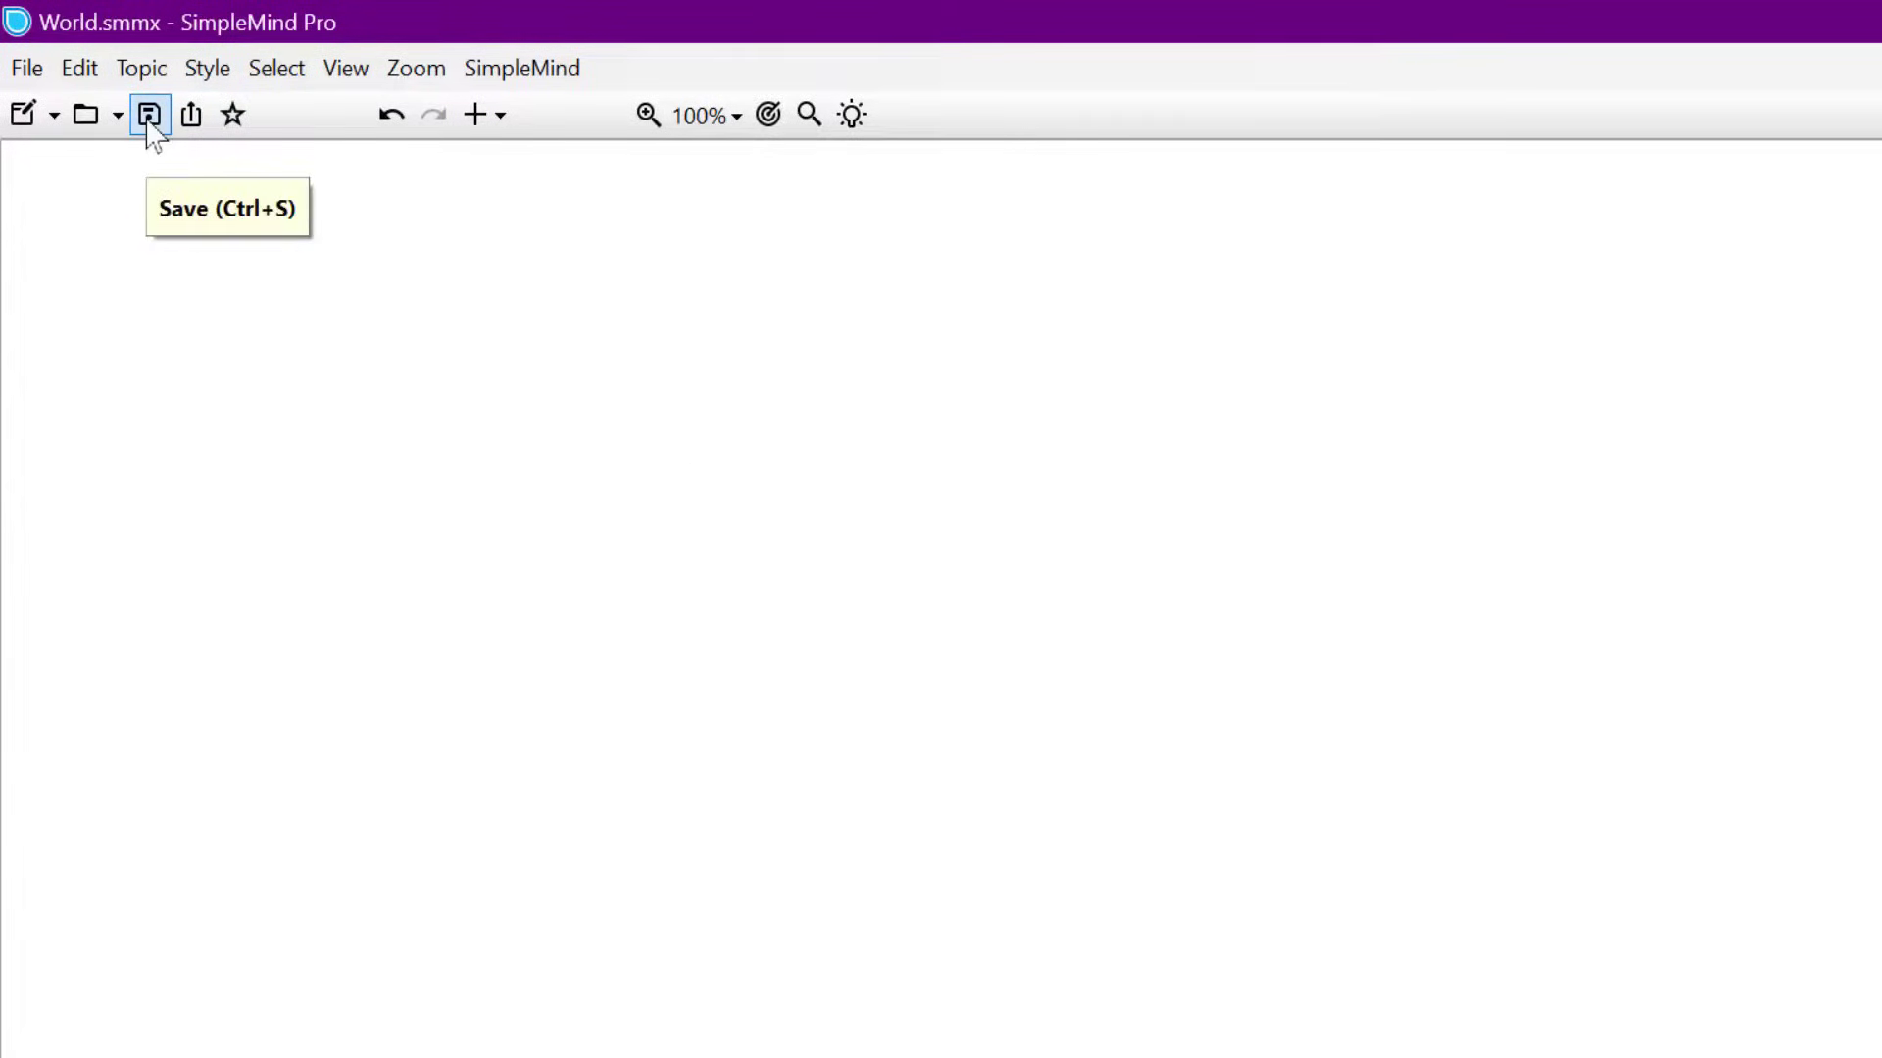
{"action": "left_click", "coordinate": [186, 118]}
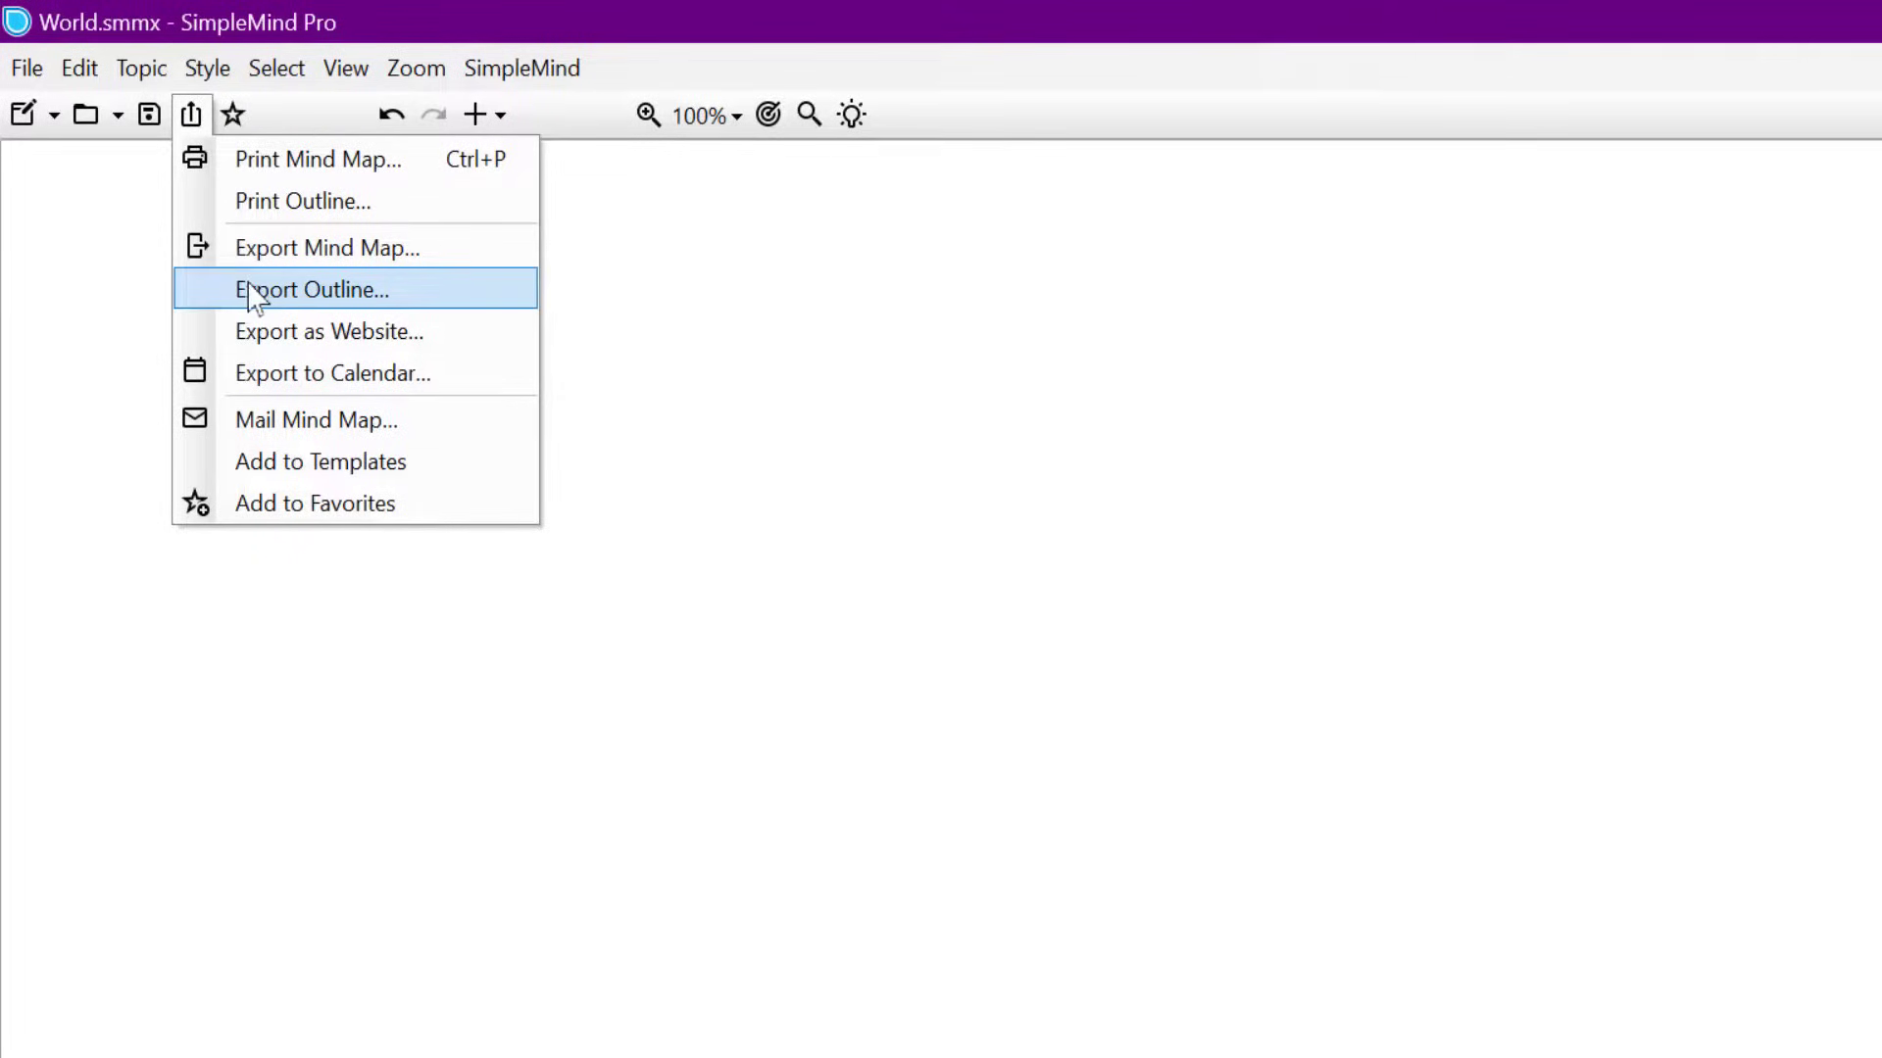
{"action": "left_click", "coordinate": [233, 115]}
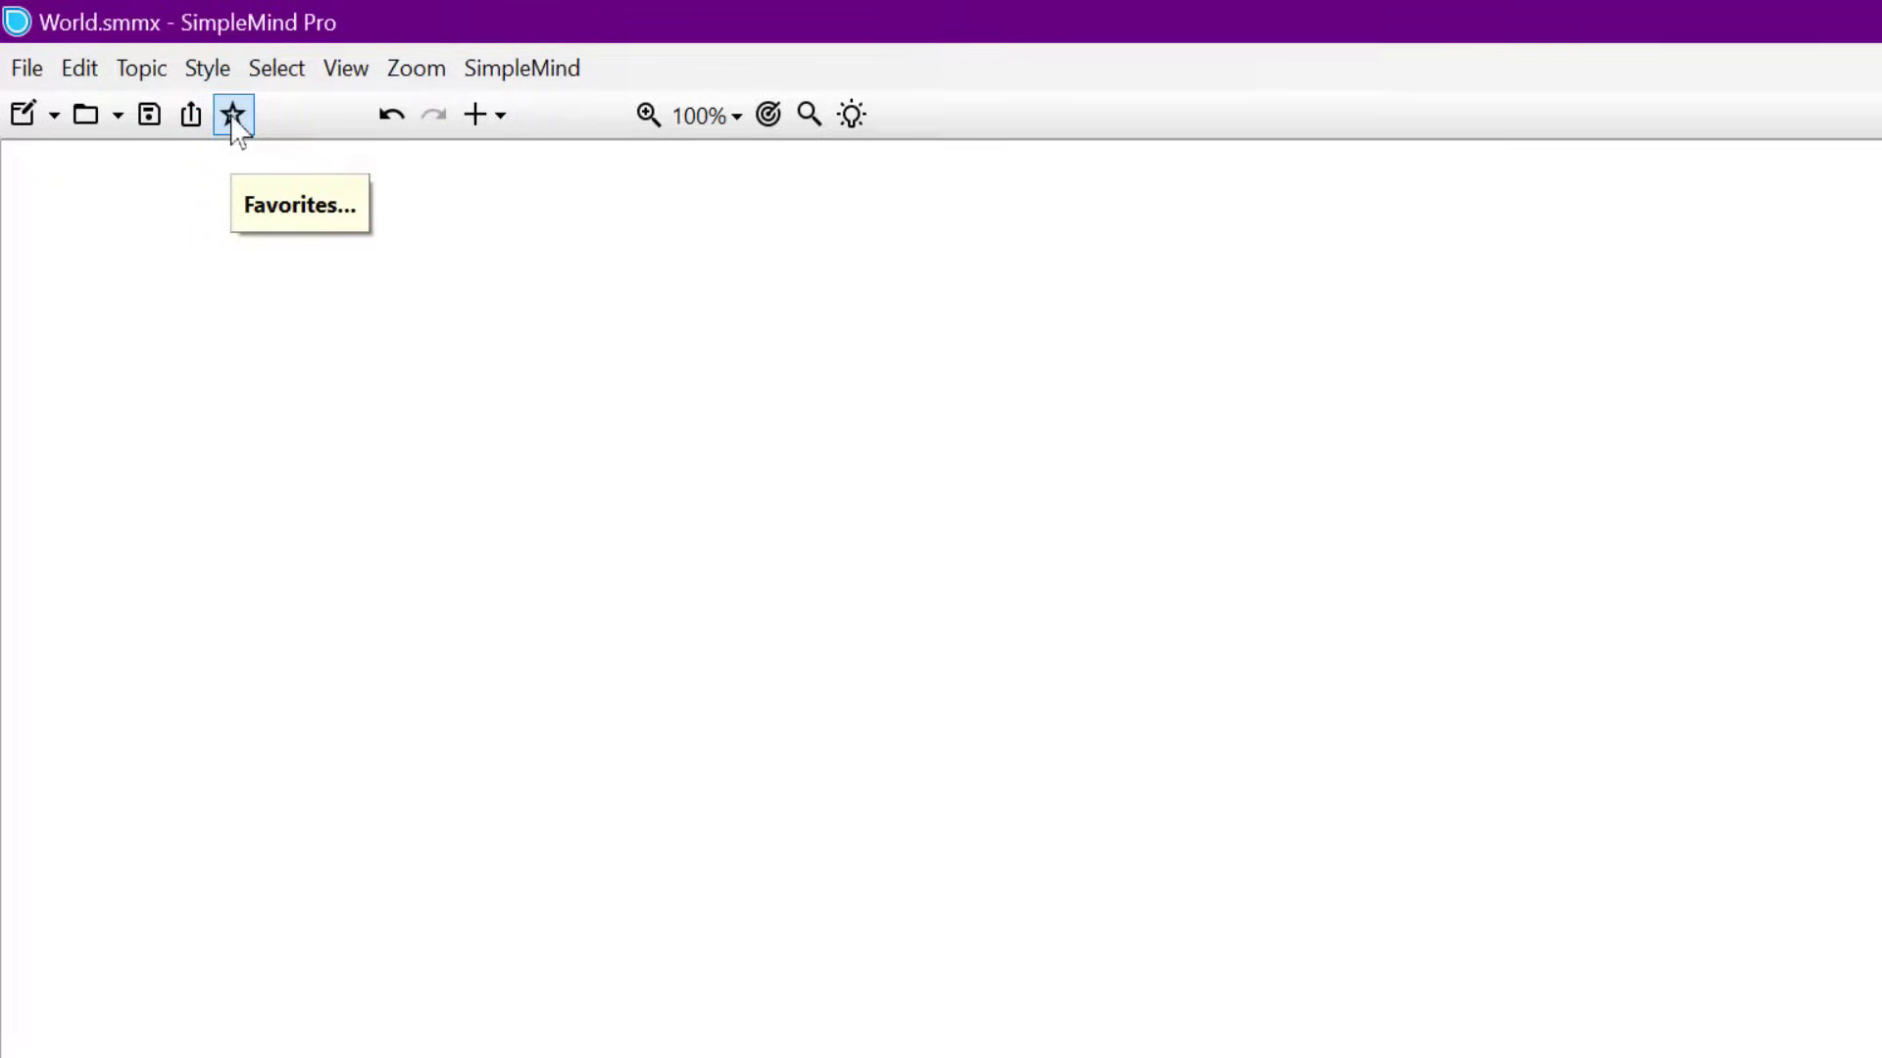
{"action": "left_click", "coordinate": [192, 115]}
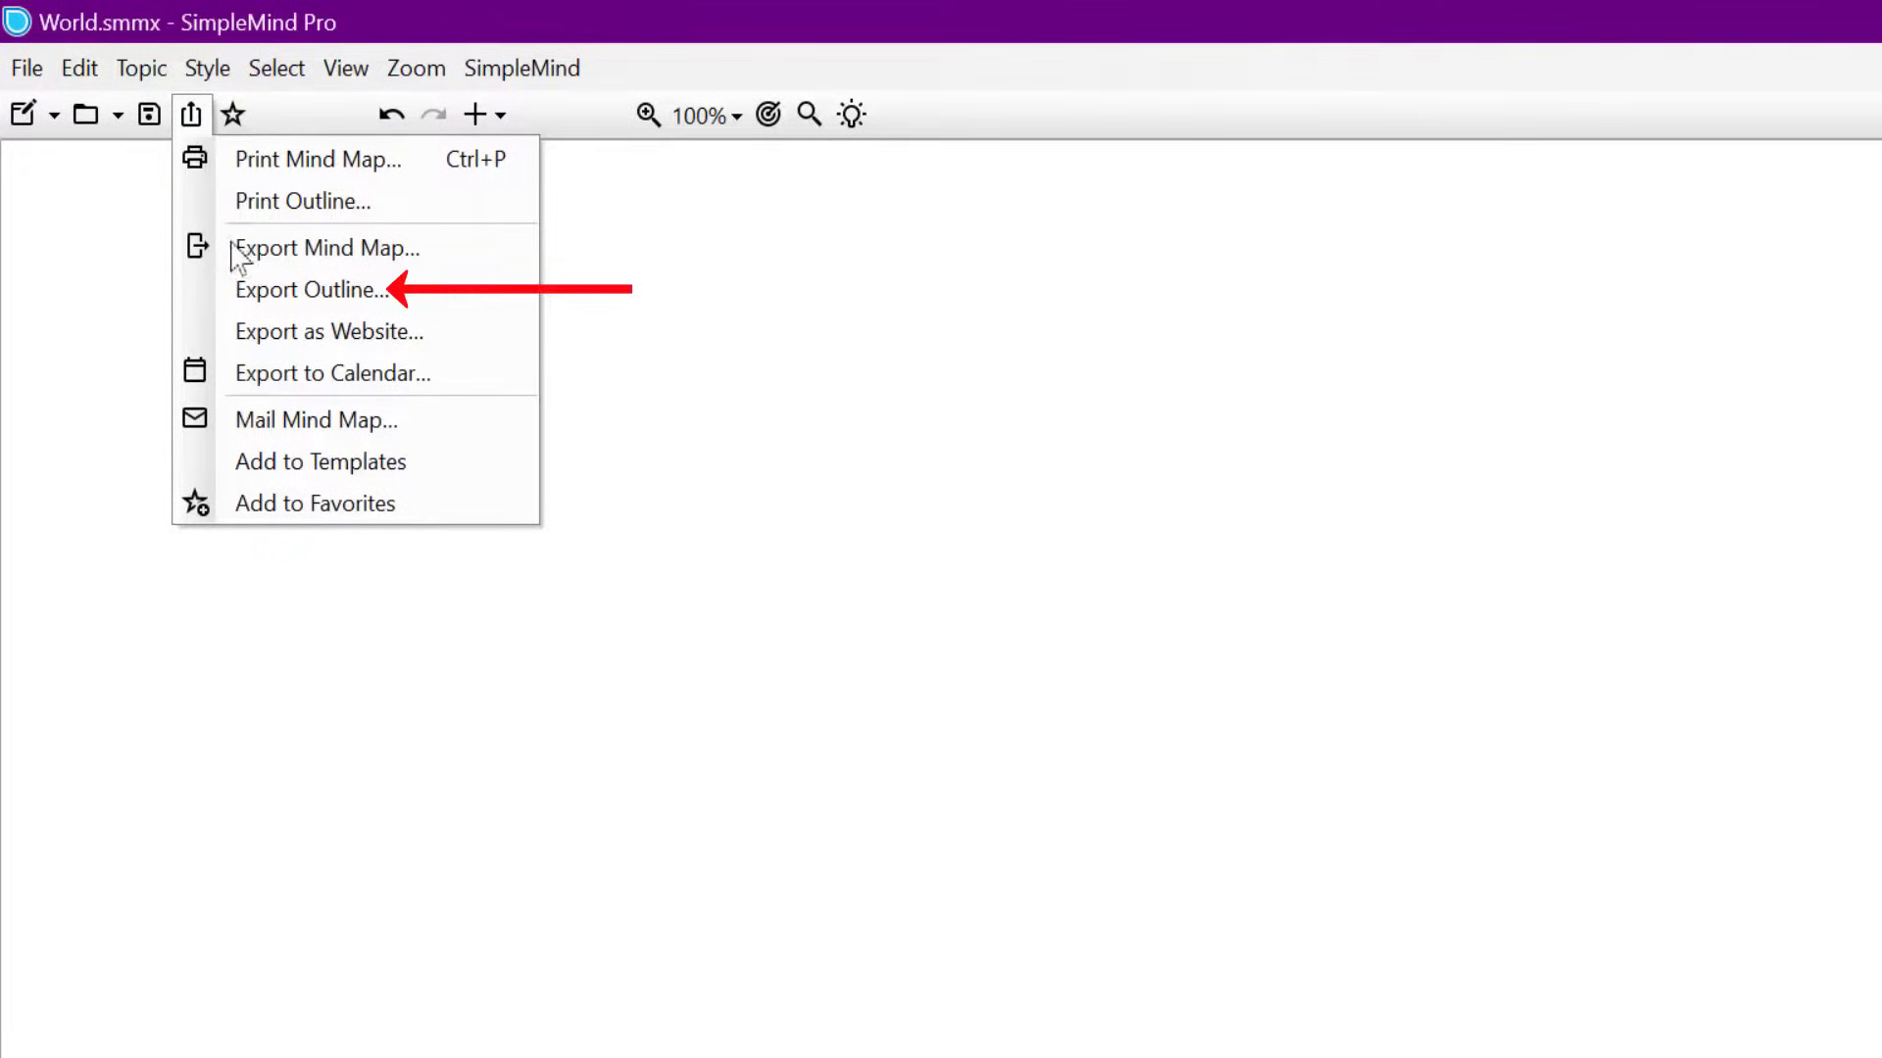
{"action": "left_click", "coordinate": [284, 291]}
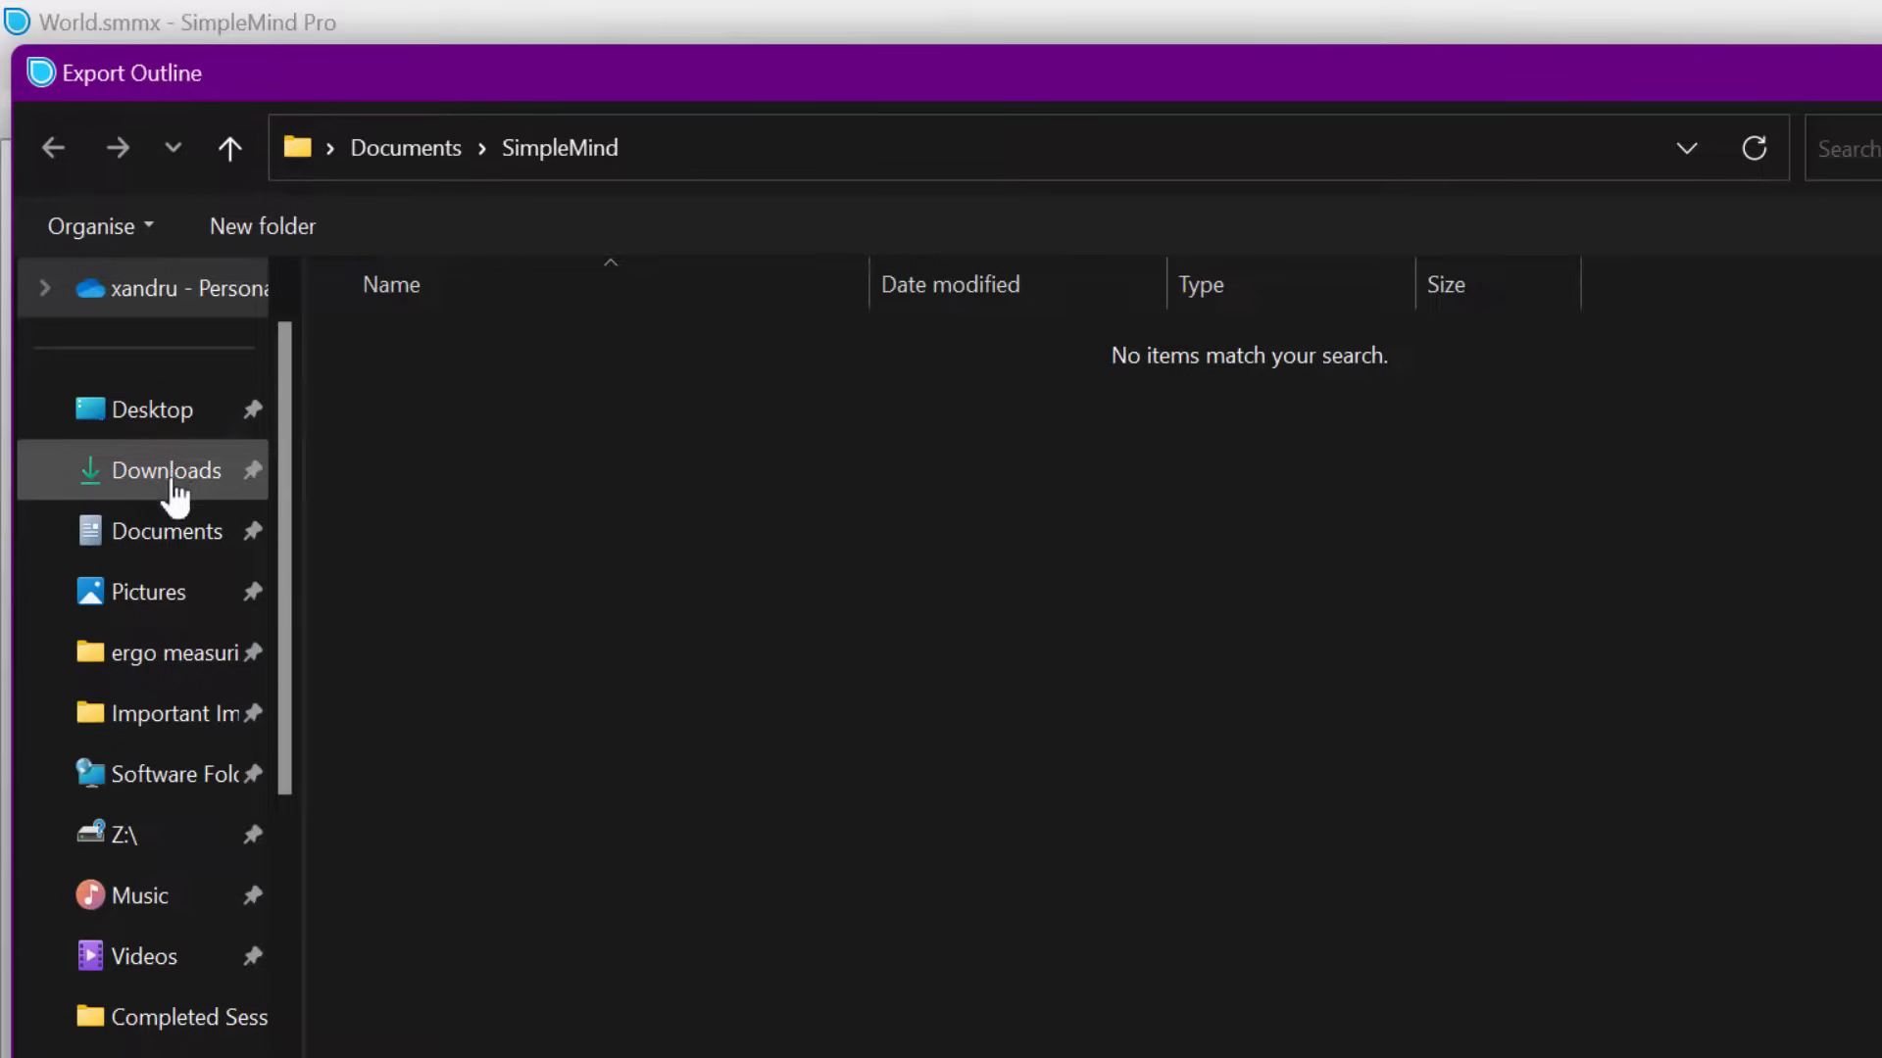
- Save the World outline export to Downloads, keeping A4 paper size
{"action": "left_click", "coordinate": [122, 483]}
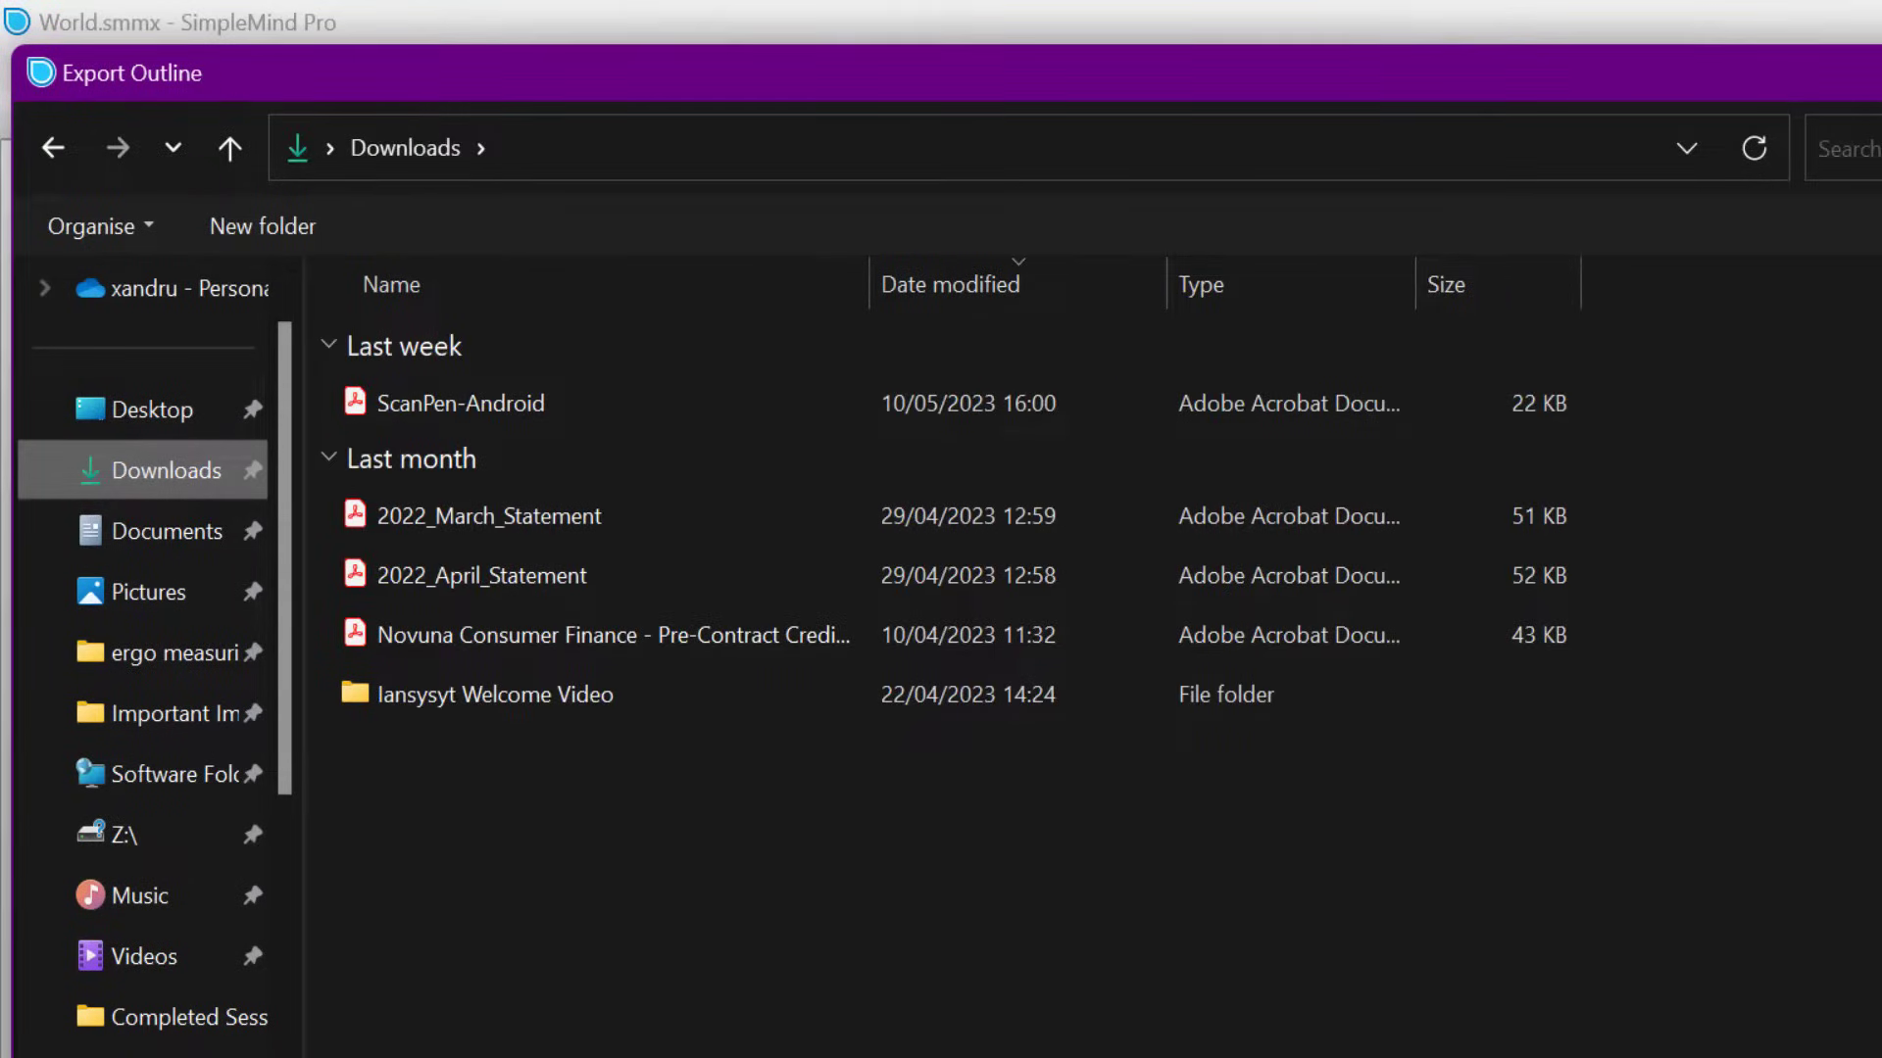
{"action": "key", "text": "Return"}
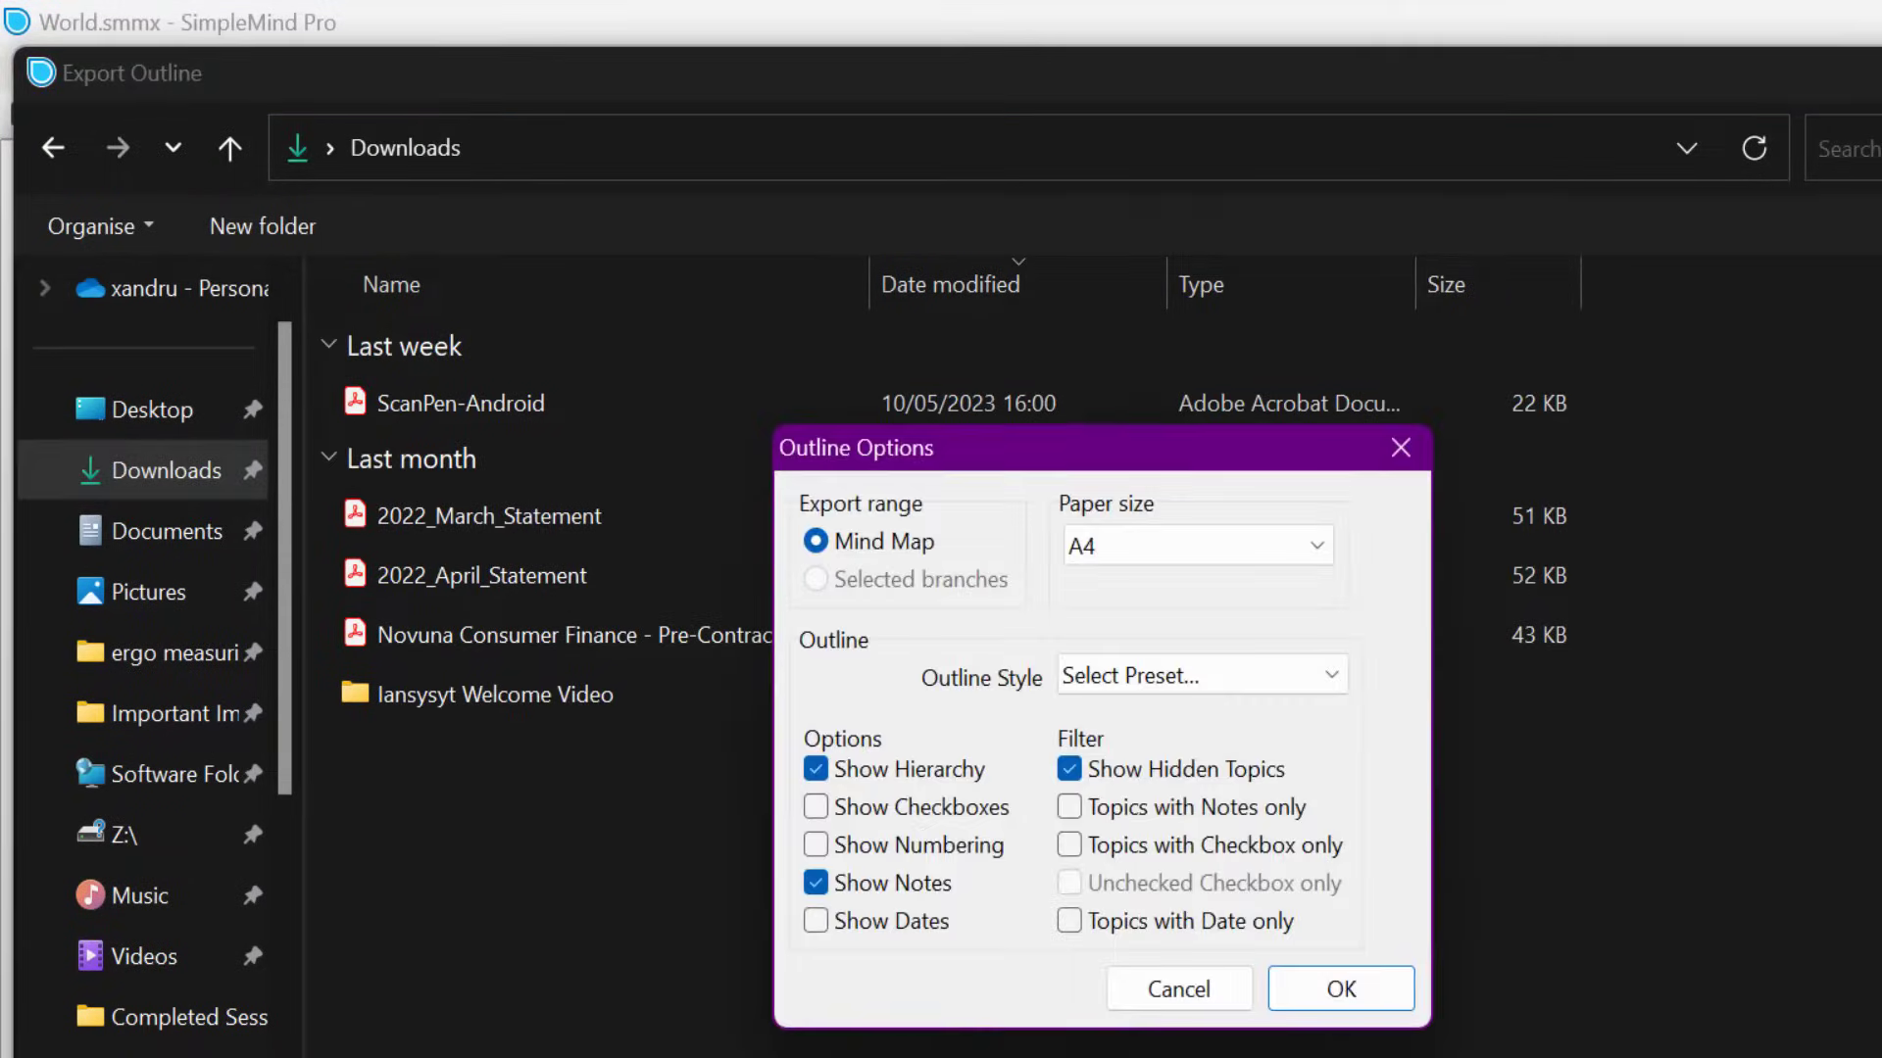
{"action": "left_click", "coordinate": [1152, 558]}
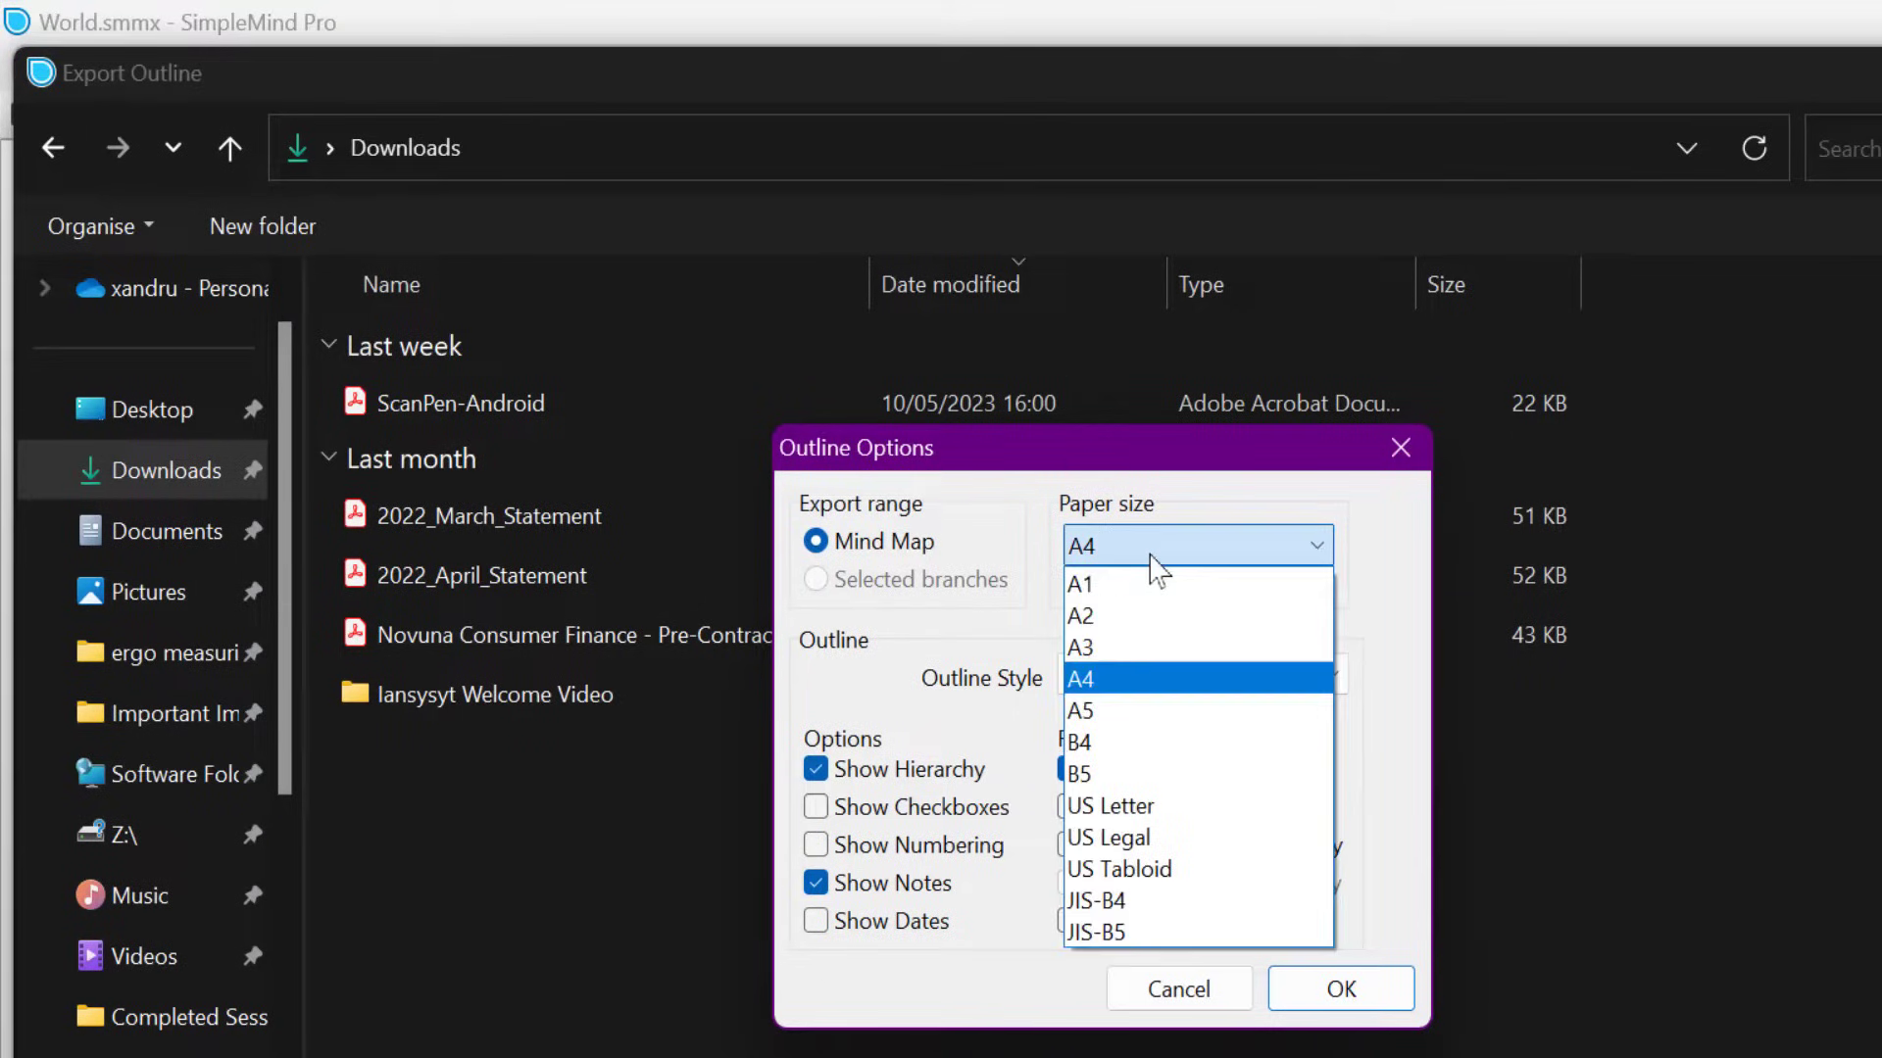
{"action": "left_click", "coordinate": [1152, 561]}
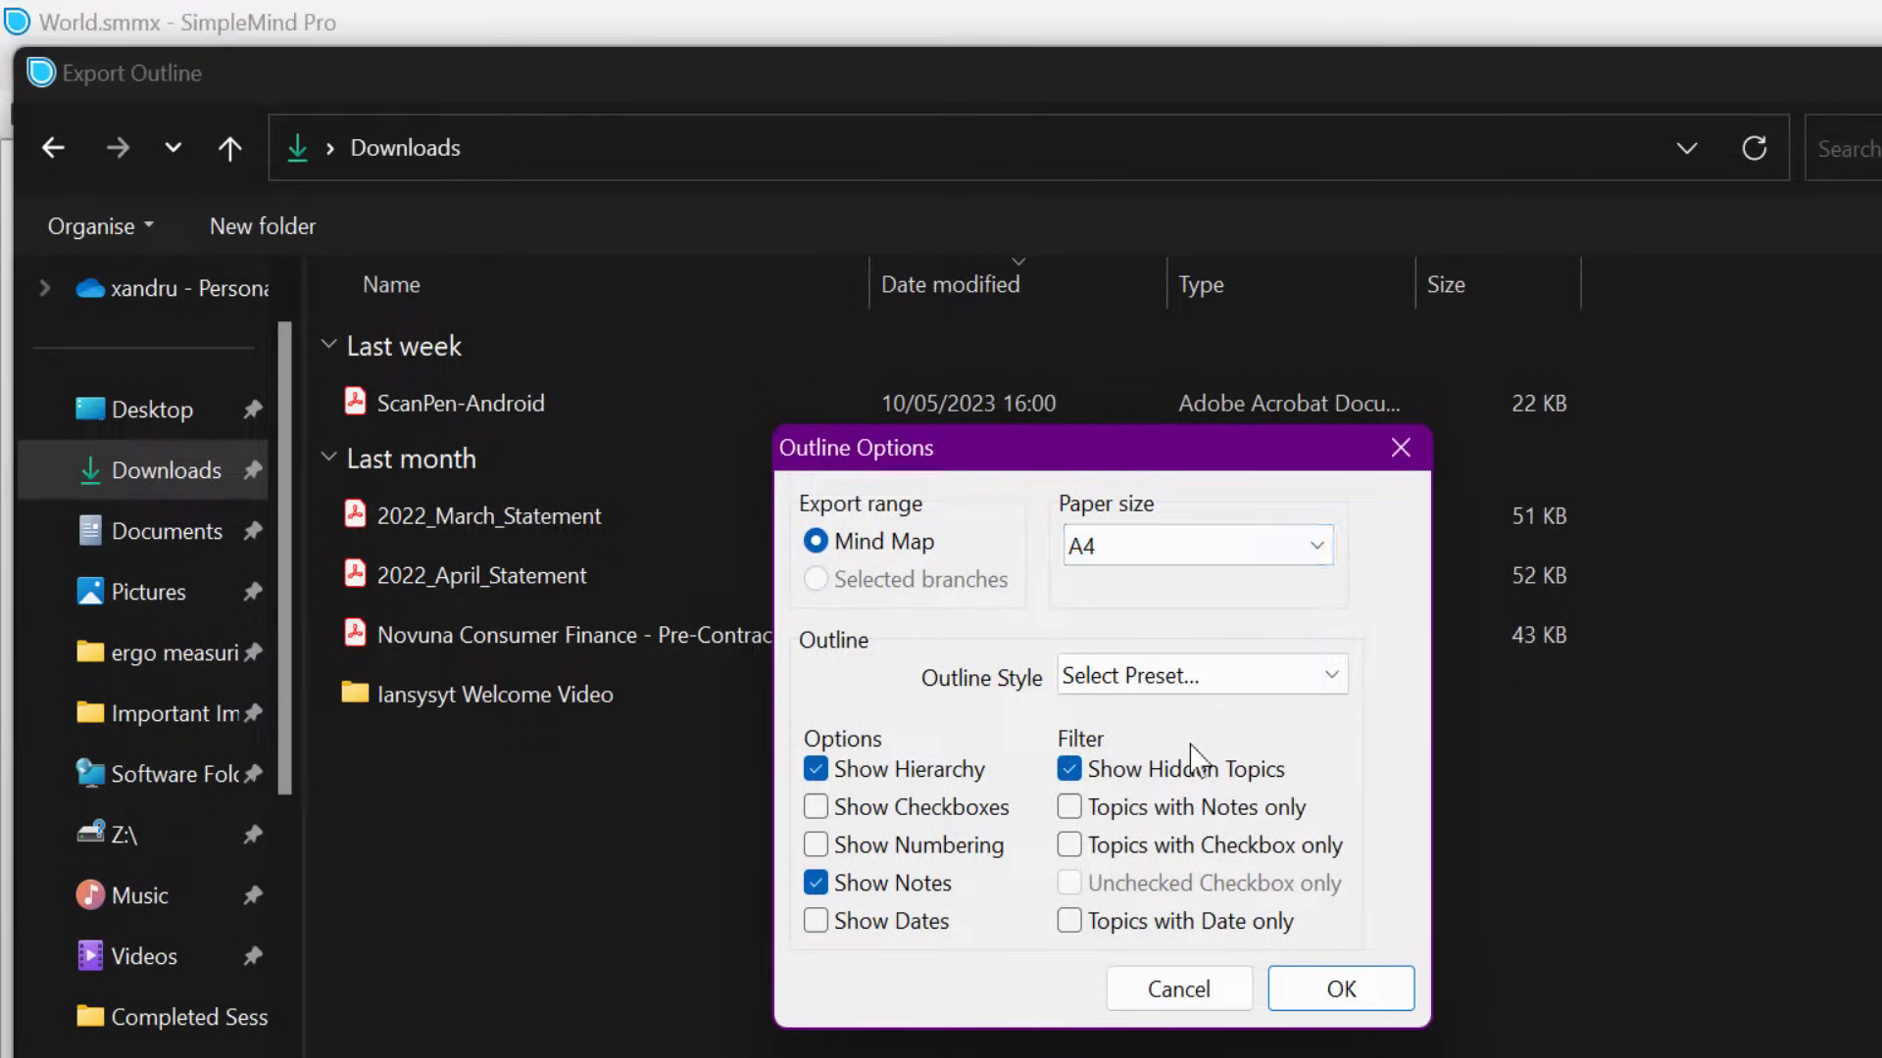
- Apply the Topics with Notes outline style with checkboxes shown, and finish saving the PDF
{"action": "left_click", "coordinate": [1188, 684]}
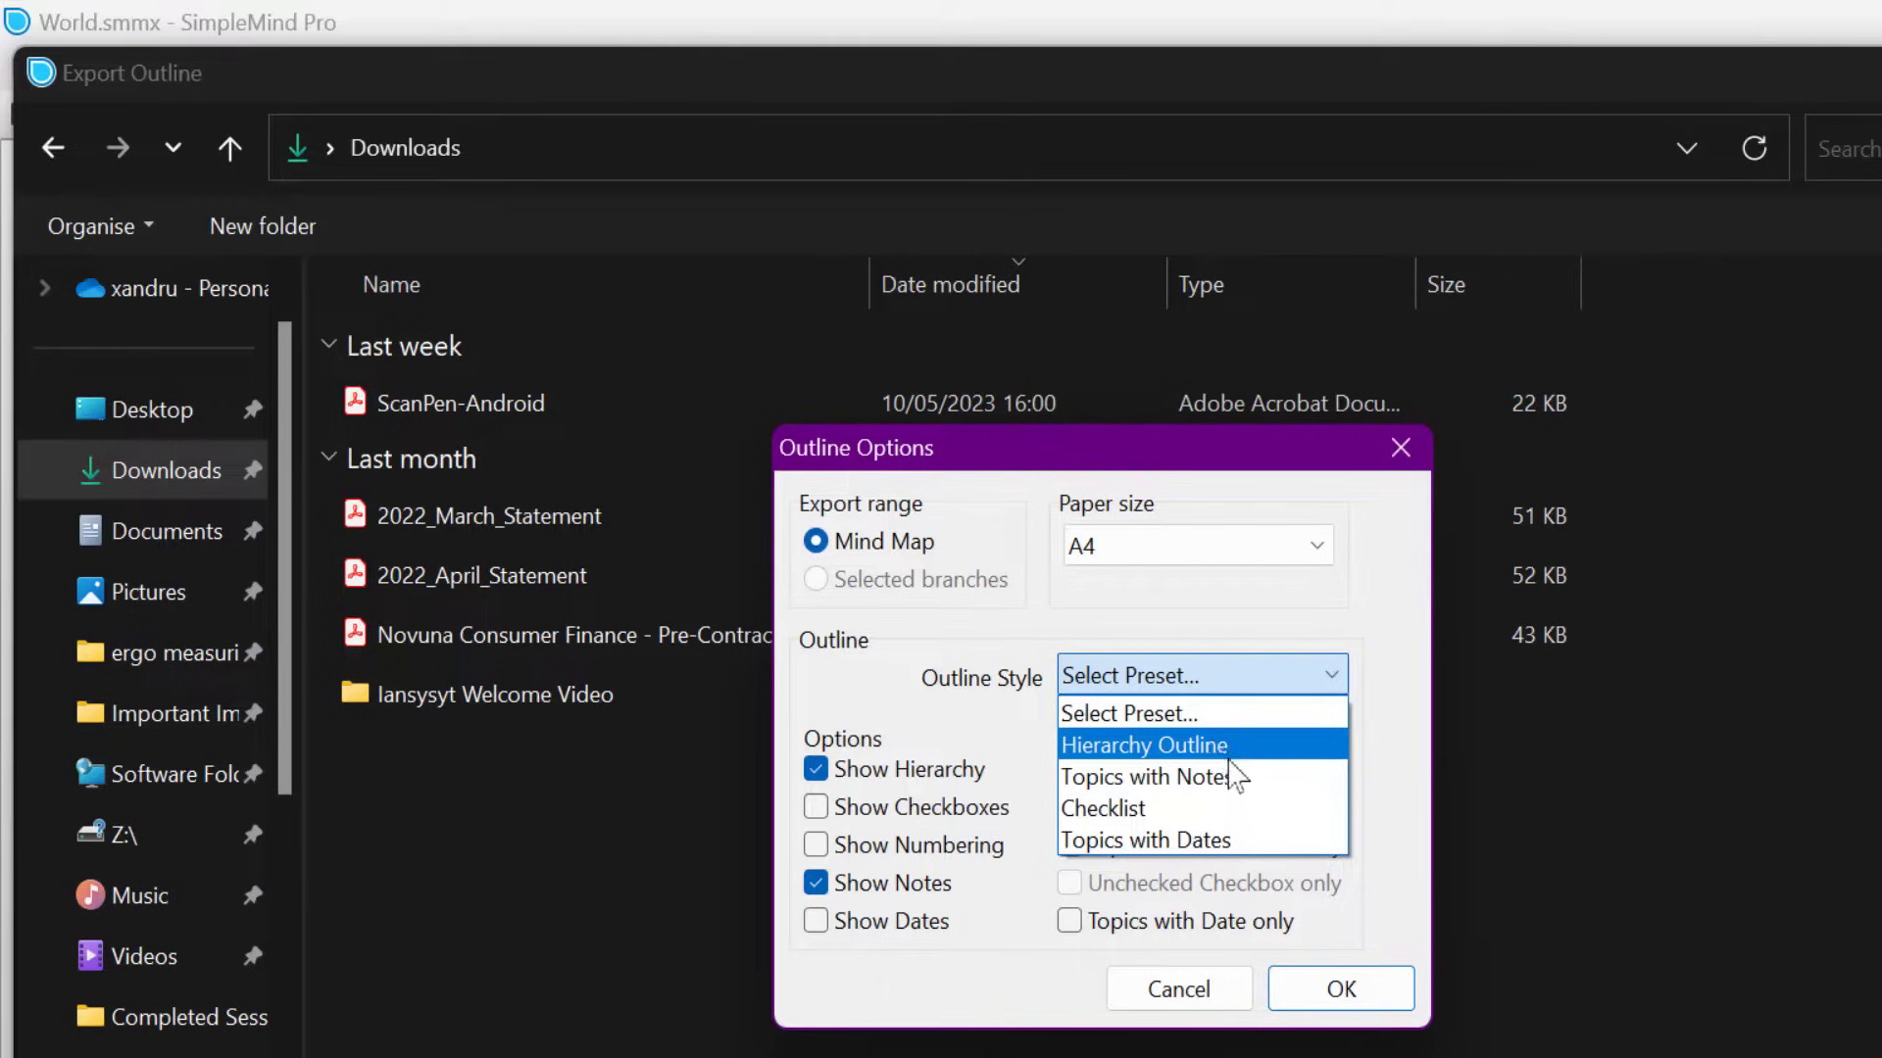
{"action": "left_click", "coordinate": [1233, 802]}
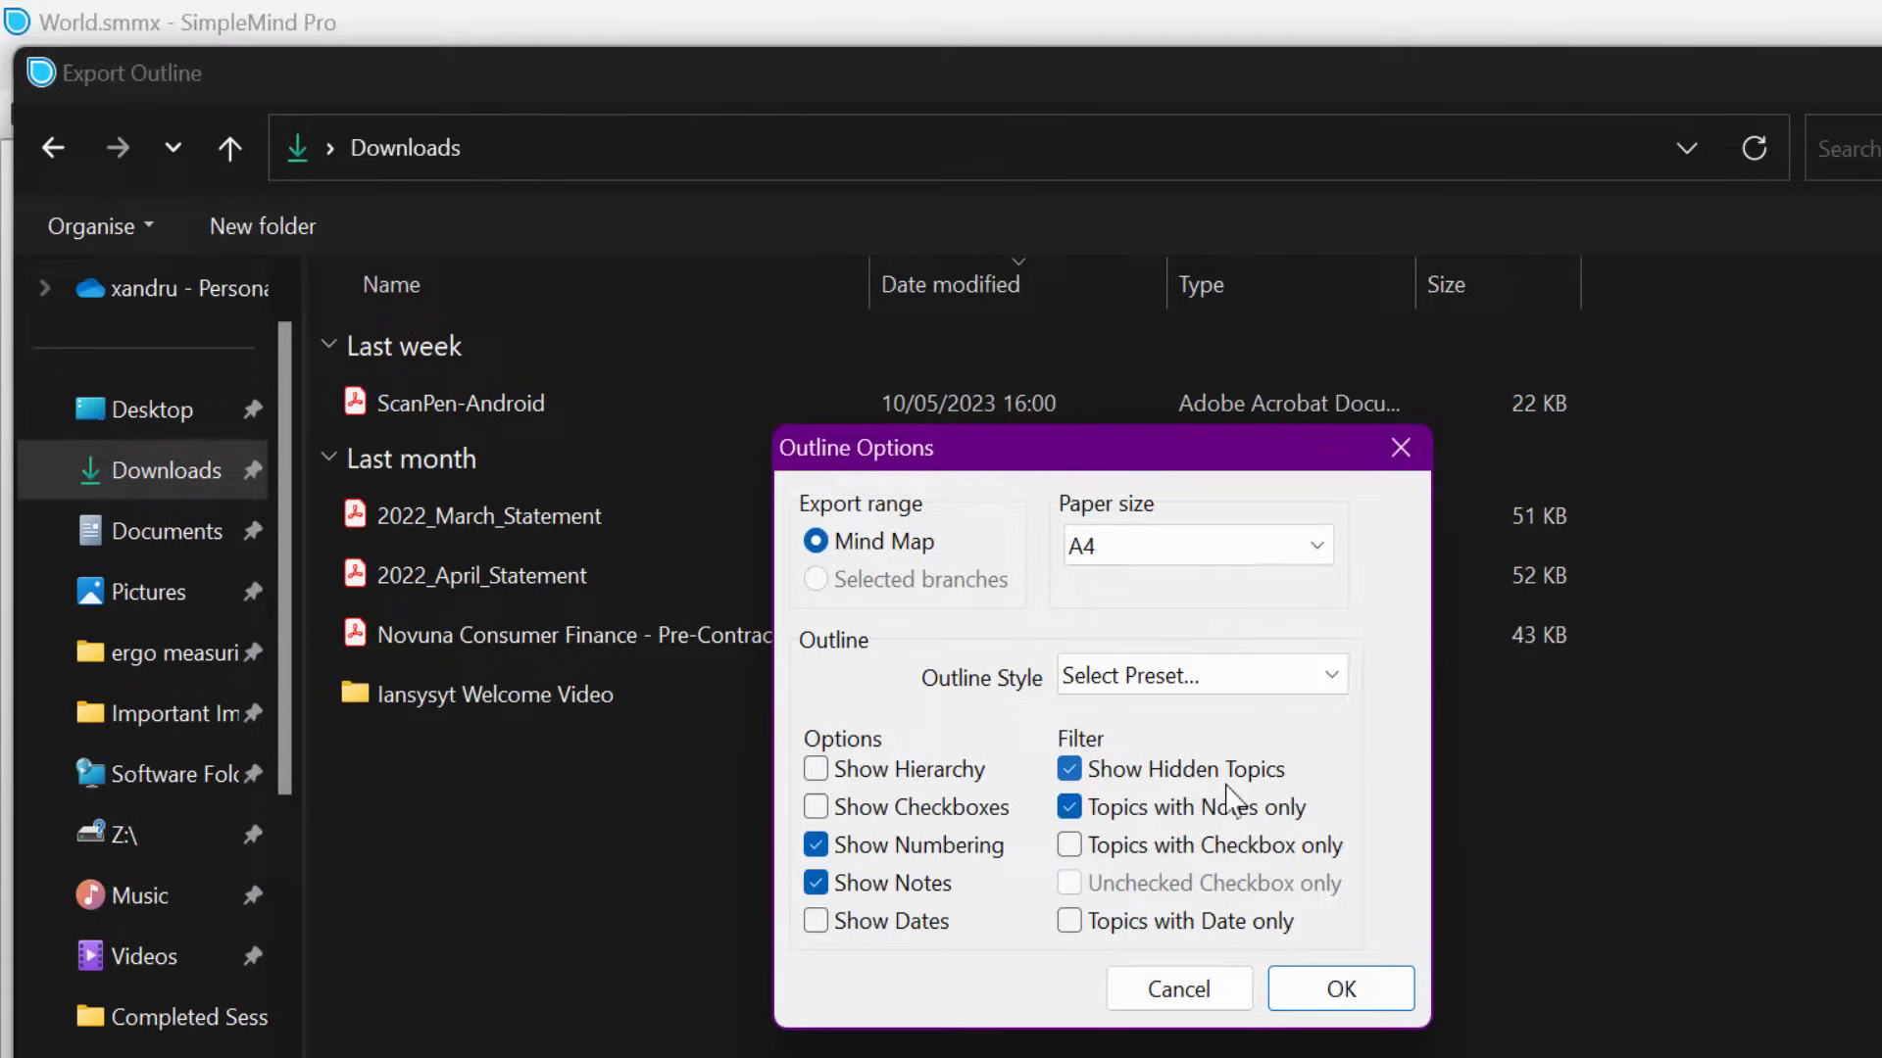
{"action": "left_click", "coordinate": [814, 807]}
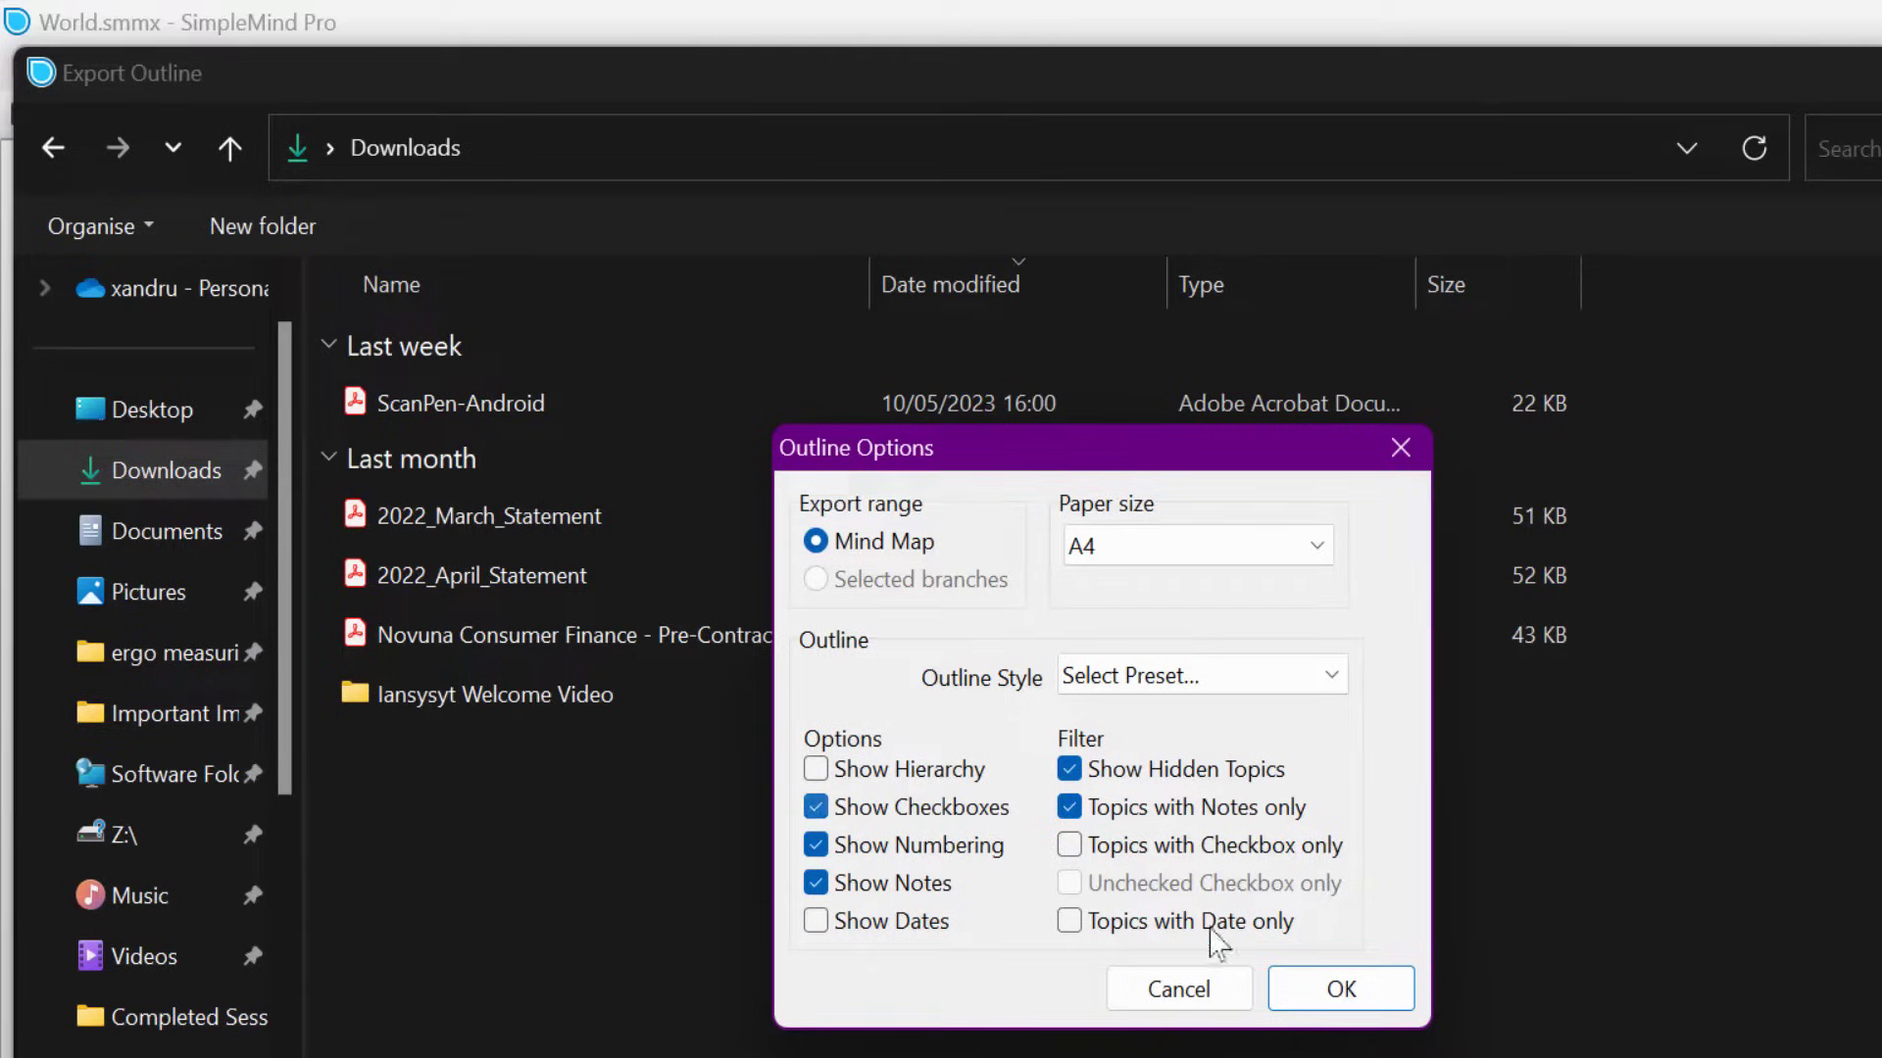
{"action": "left_click", "coordinate": [1339, 992]}
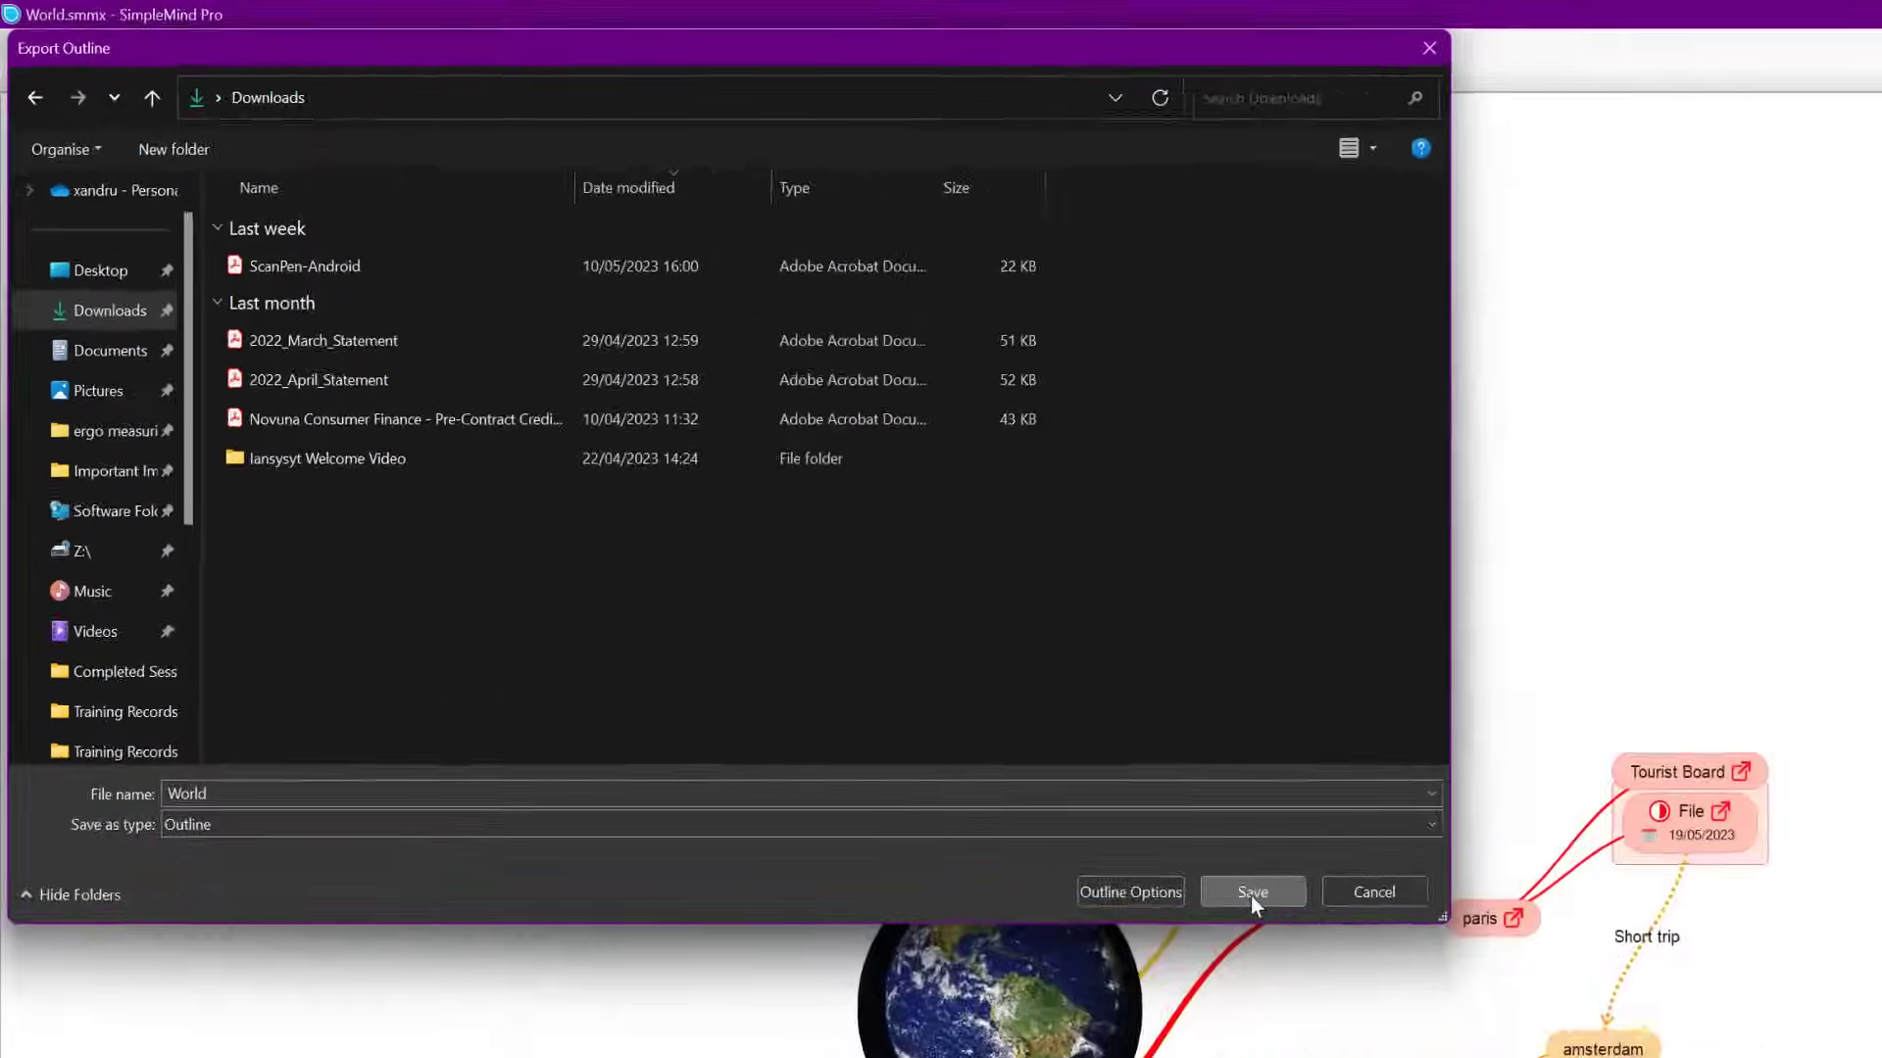
{"action": "left_click", "coordinate": [1250, 893]}
{"action": "left_click", "coordinate": [755, 1051]}
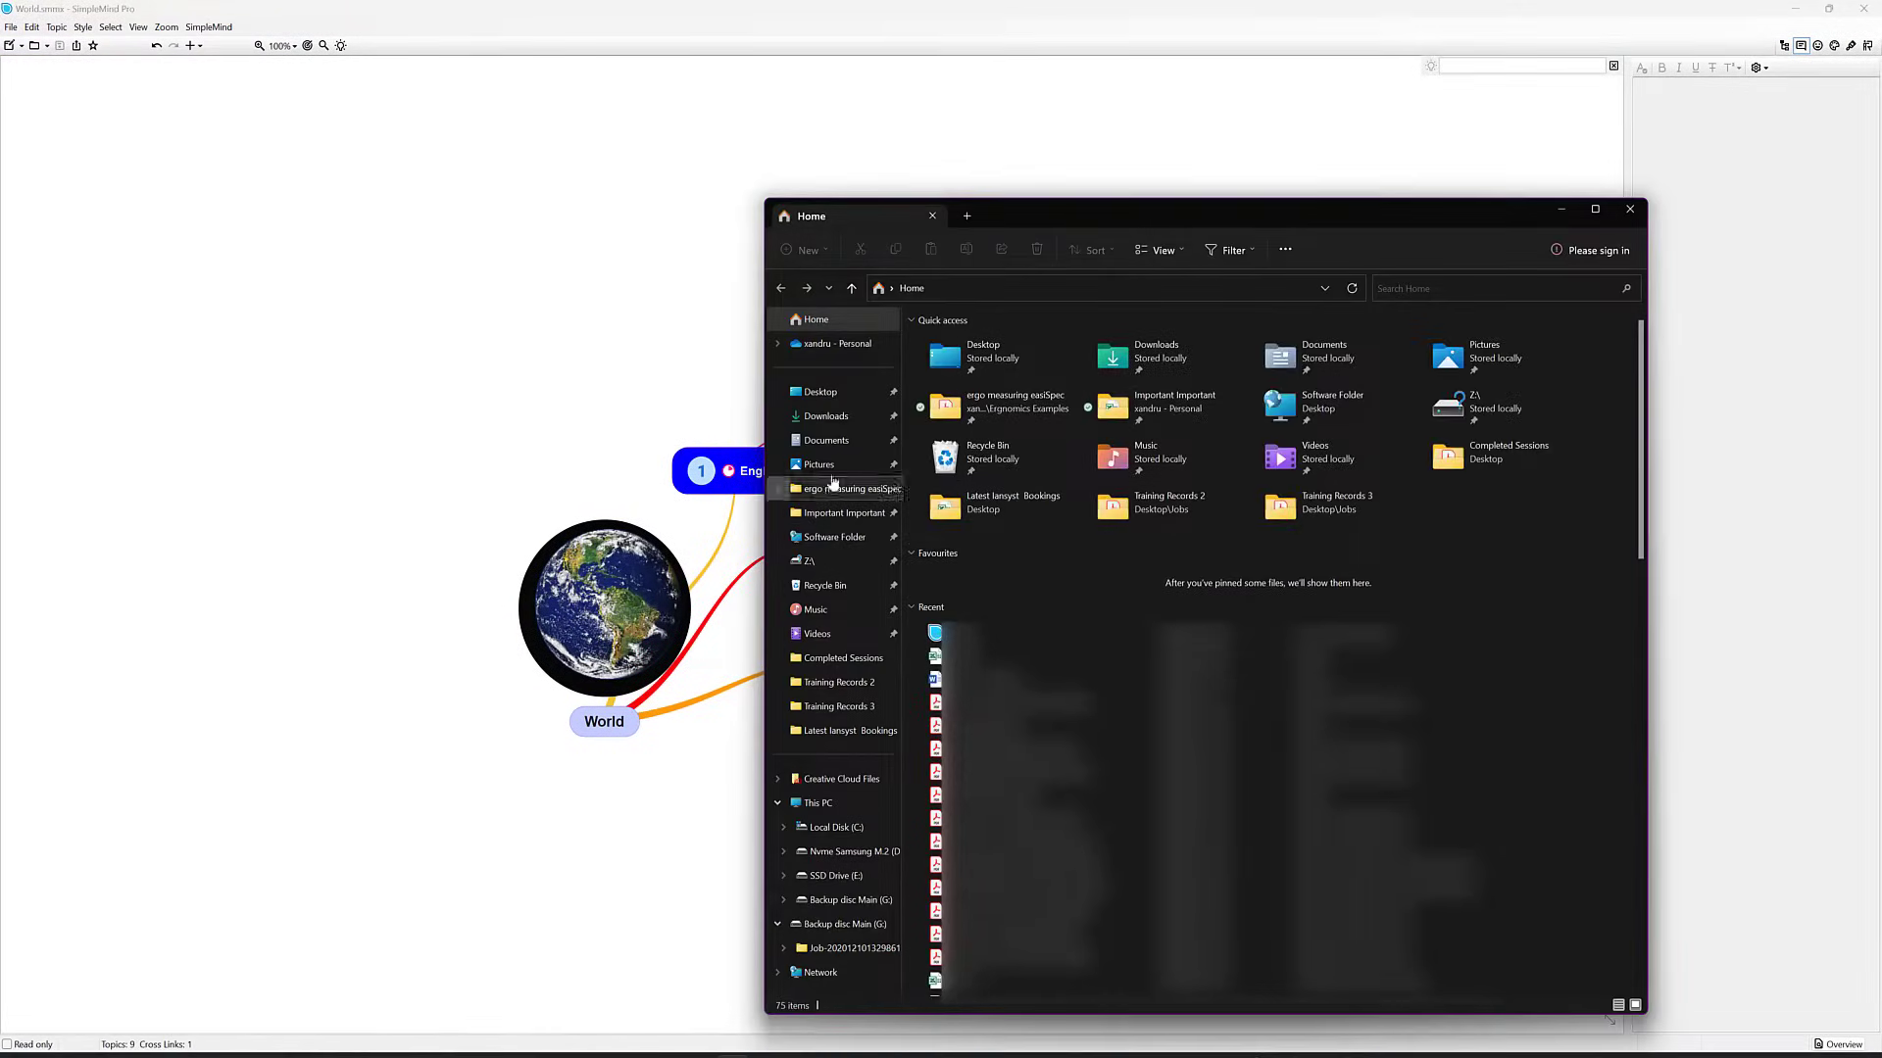
- Open World.pdf from Downloads in Acrobat Reader, then start Microsoft Word
{"action": "left_click", "coordinate": [842, 418]}
{"action": "double_click", "coordinate": [932, 363]}
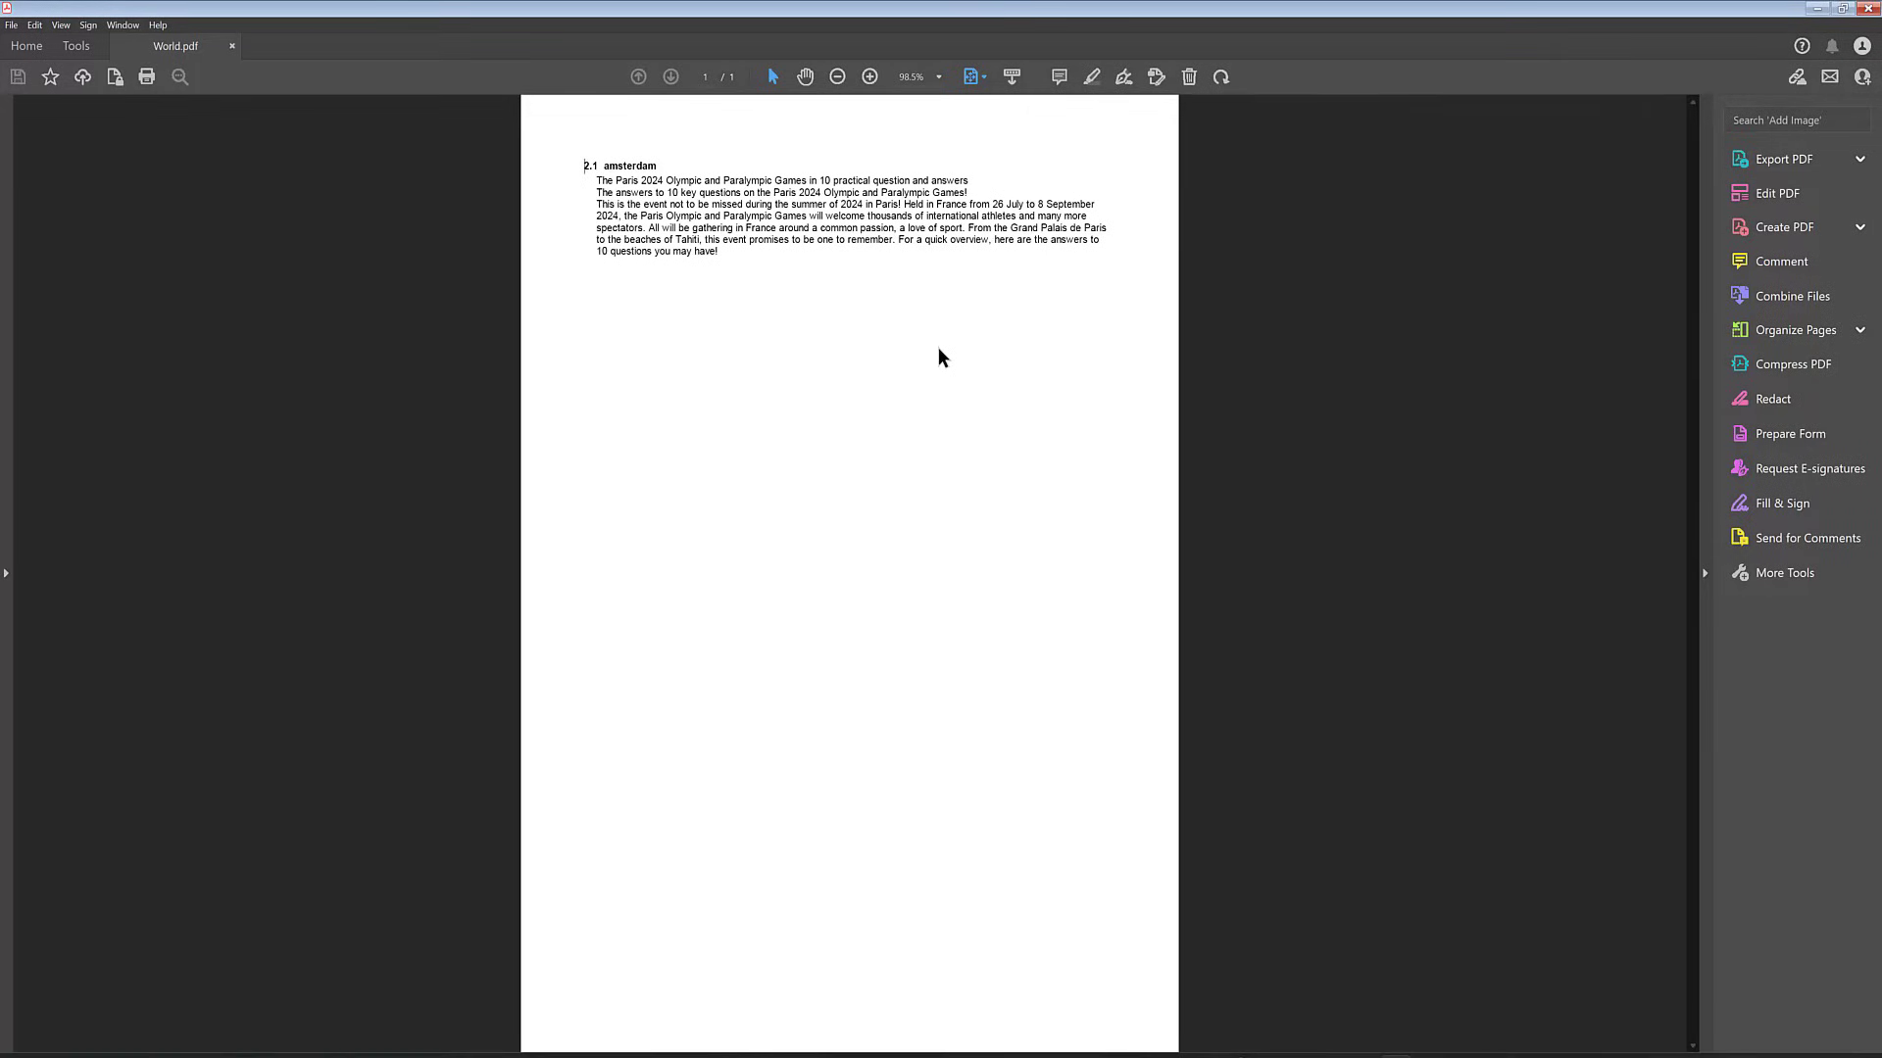
{"action": "left_click", "coordinate": [873, 1013]}
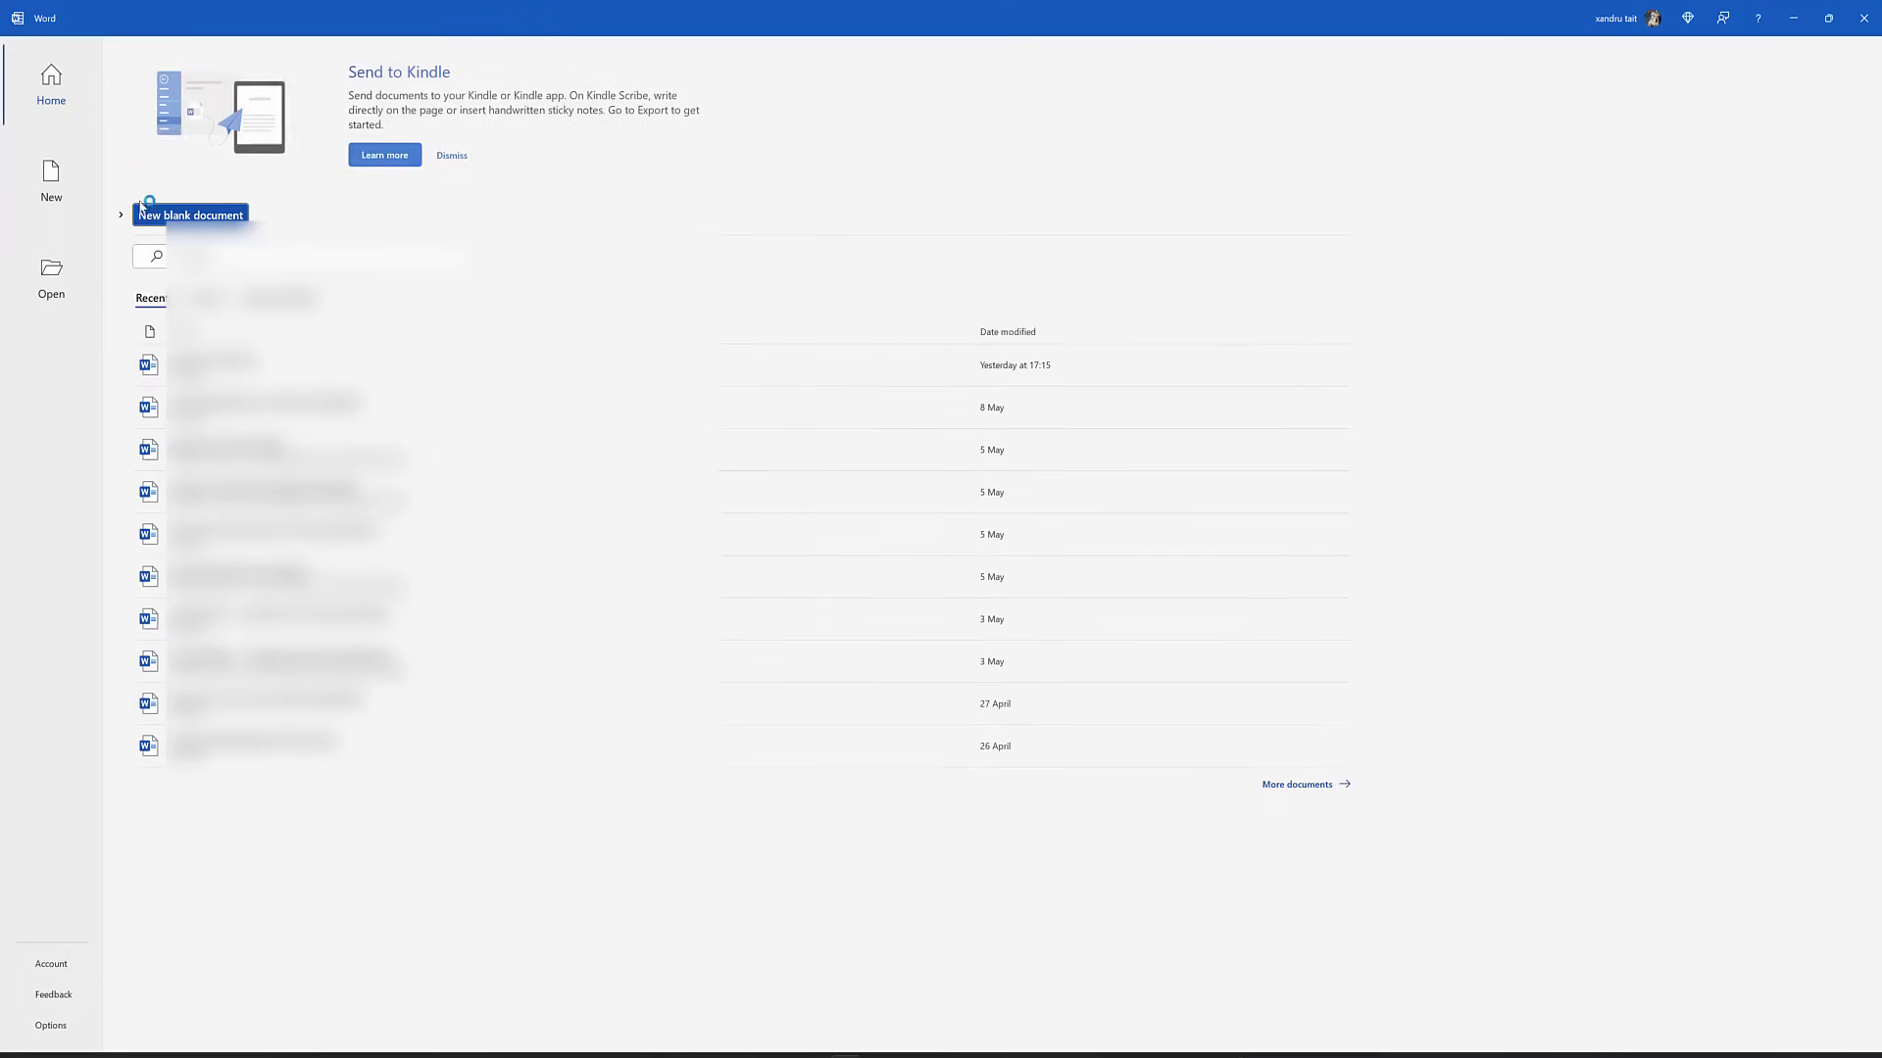
- Create a blank document, then open World.pdf from Downloads in Word as an editable document
{"action": "left_click", "coordinate": [54, 177]}
{"action": "left_click", "coordinate": [185, 139]}
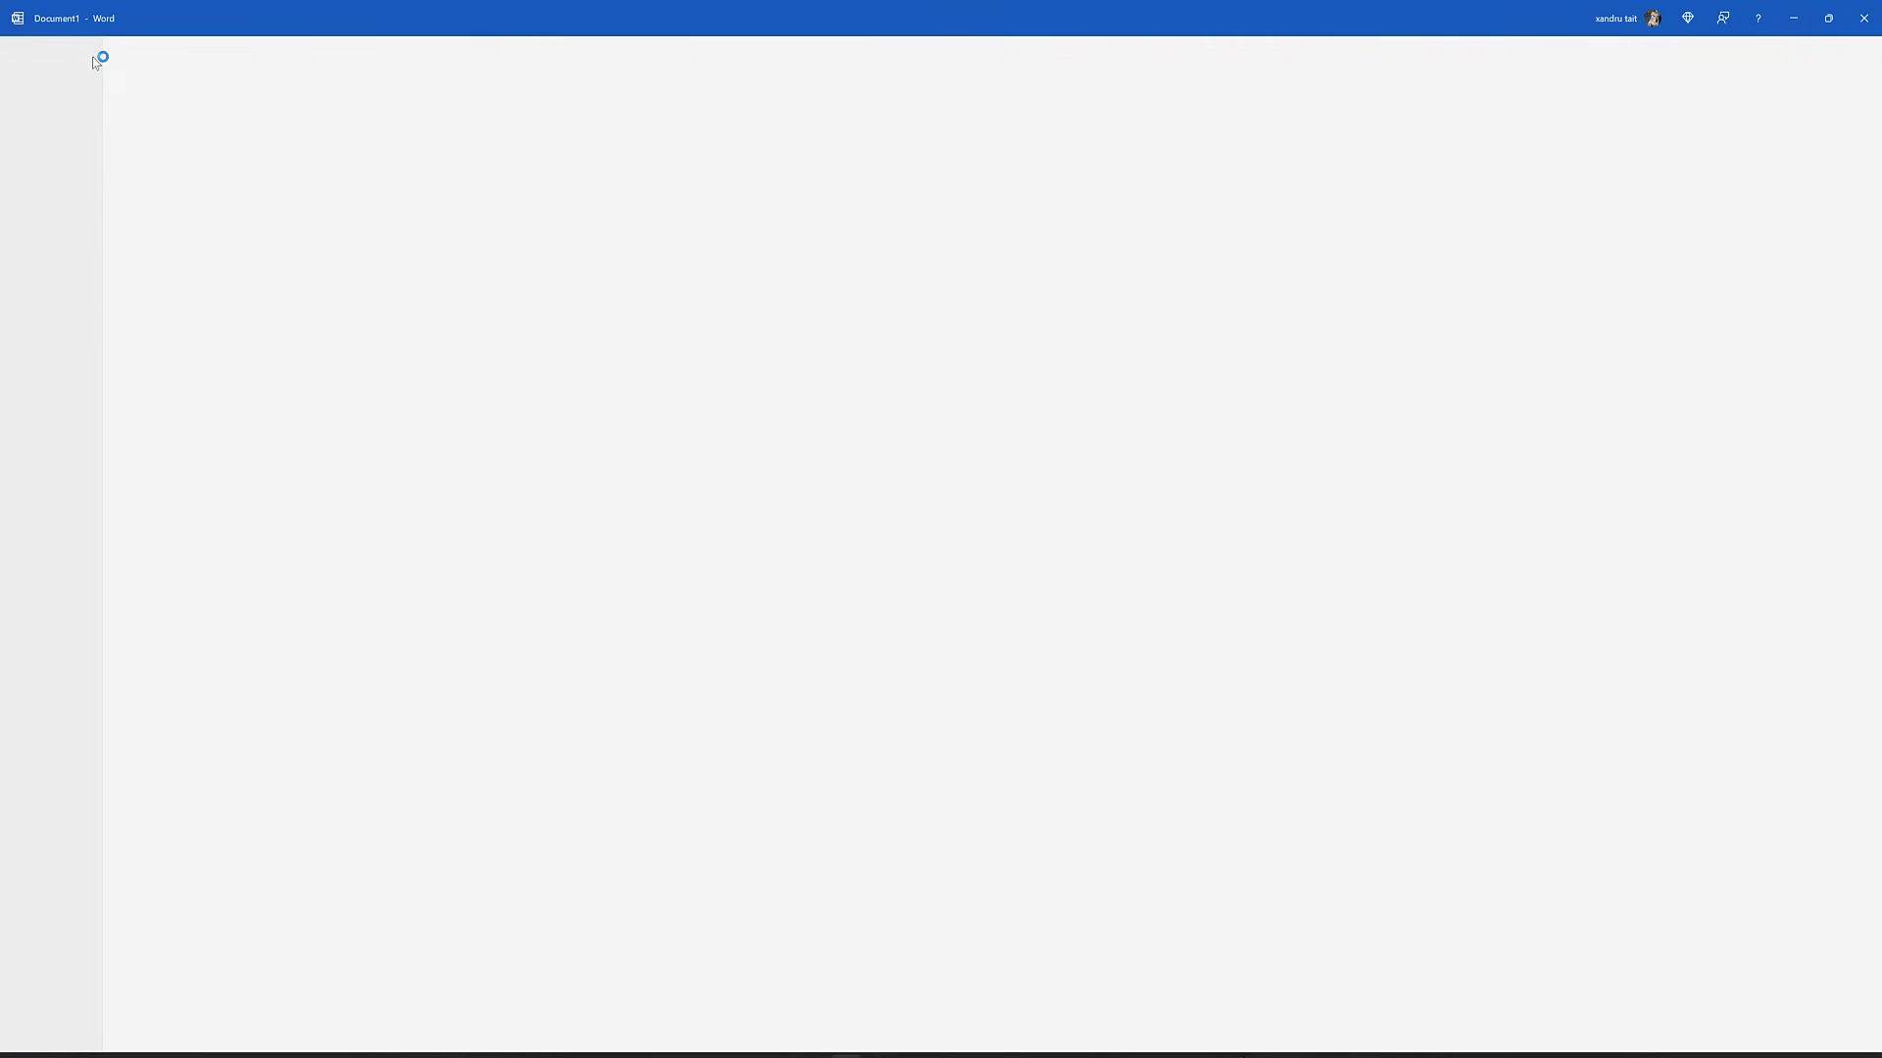
{"action": "left_click", "coordinate": [21, 46]}
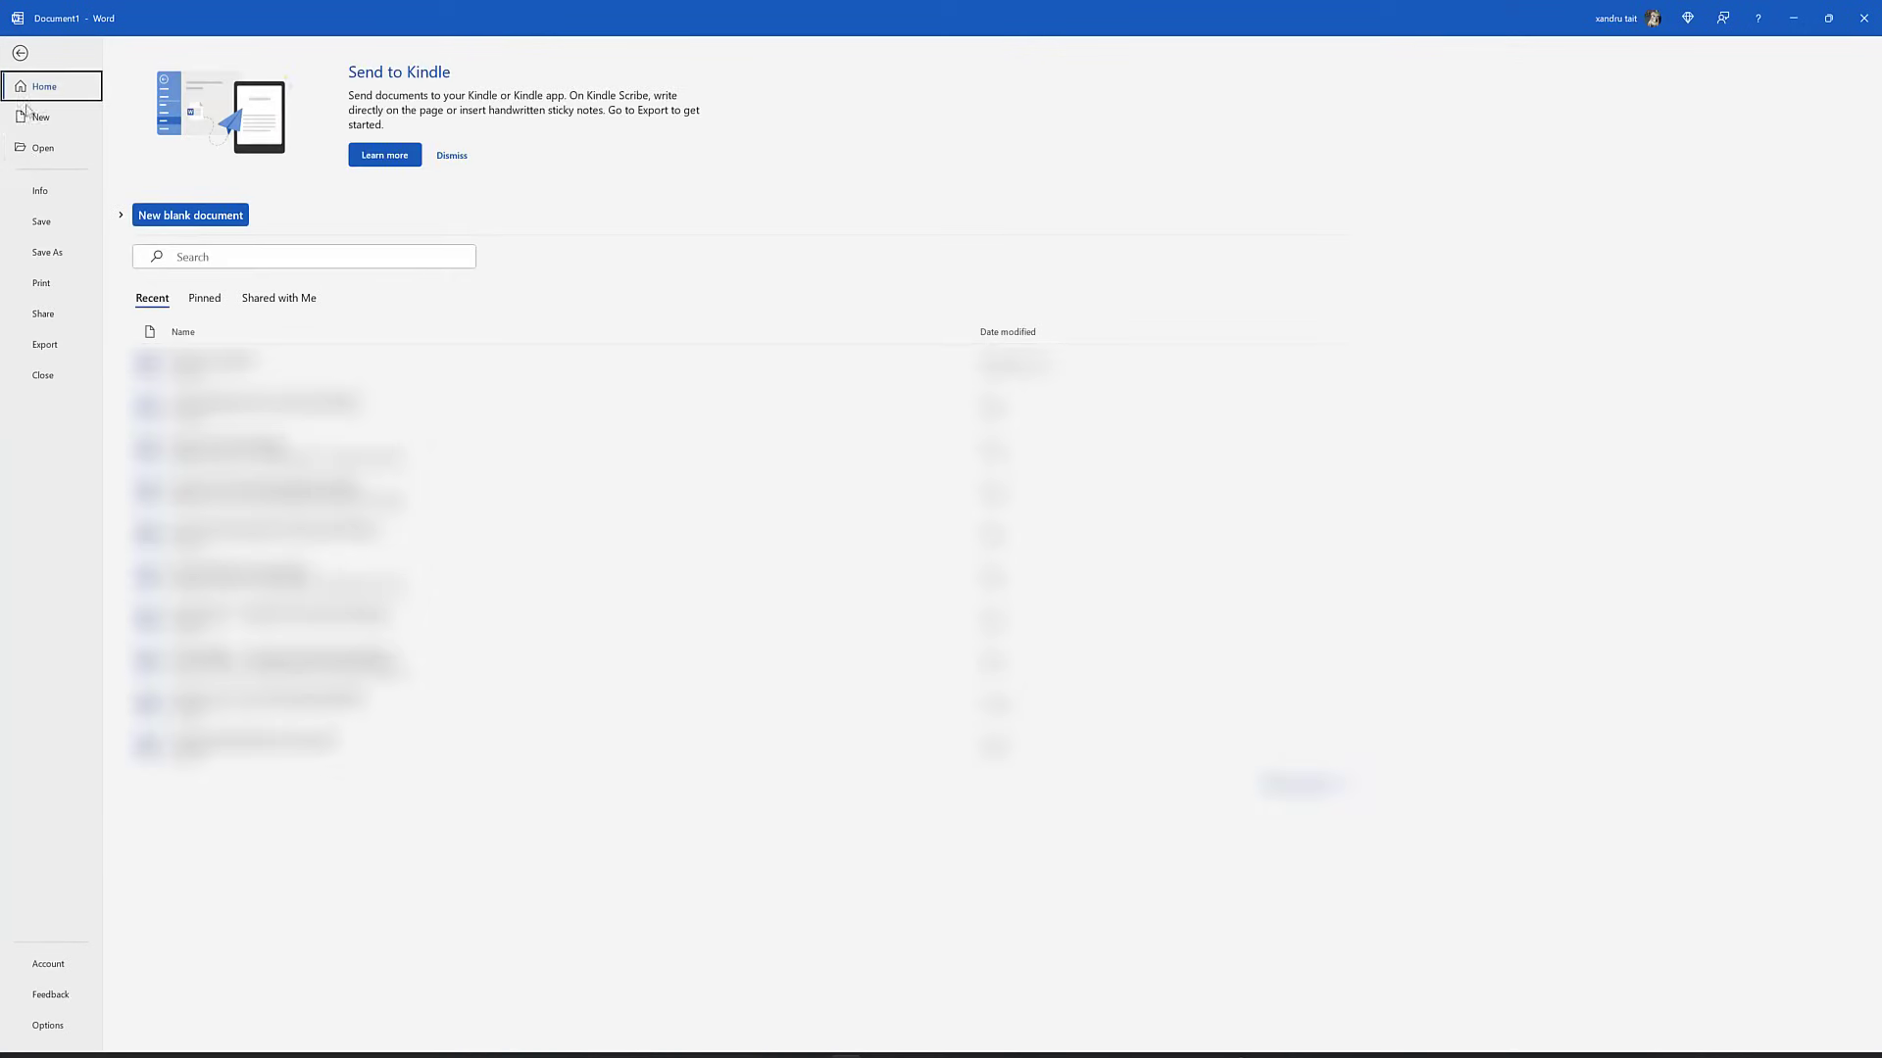
{"action": "left_click", "coordinate": [56, 151]}
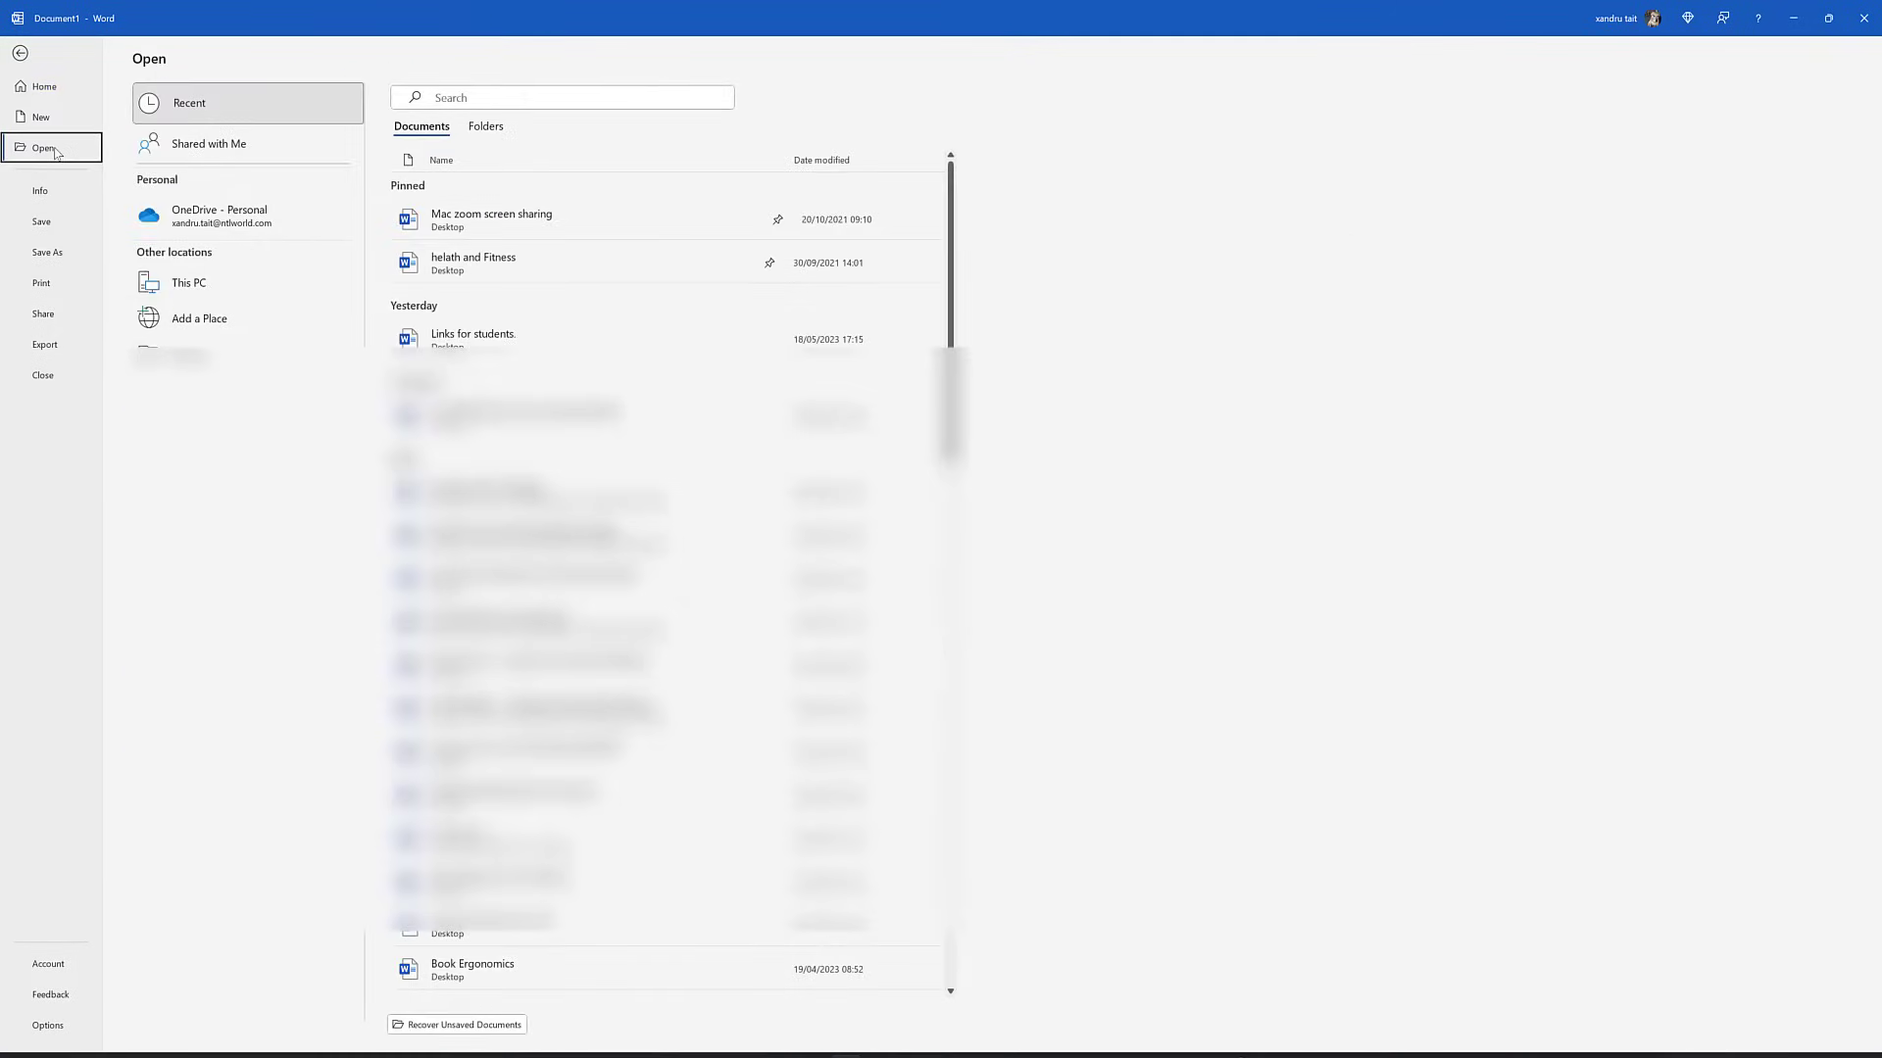
{"action": "left_click", "coordinate": [177, 355]}
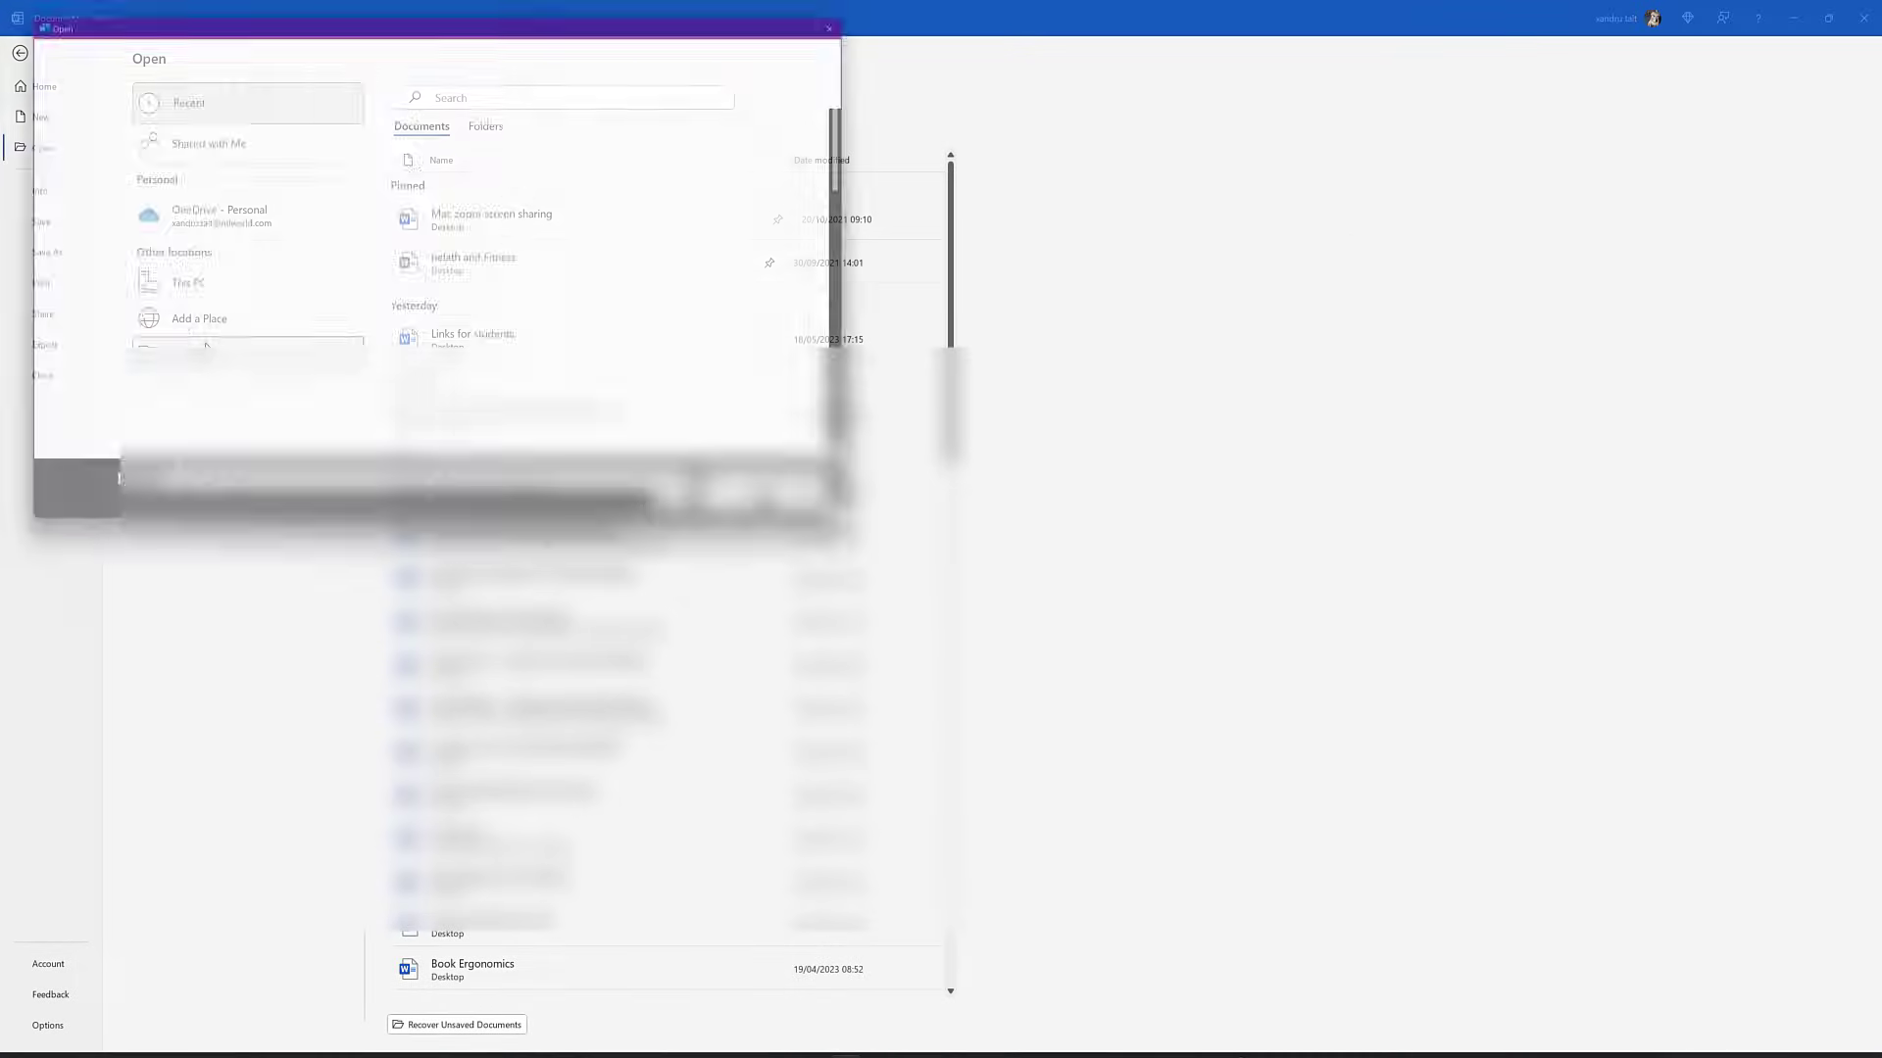
{"action": "left_click", "coordinate": [66, 170]}
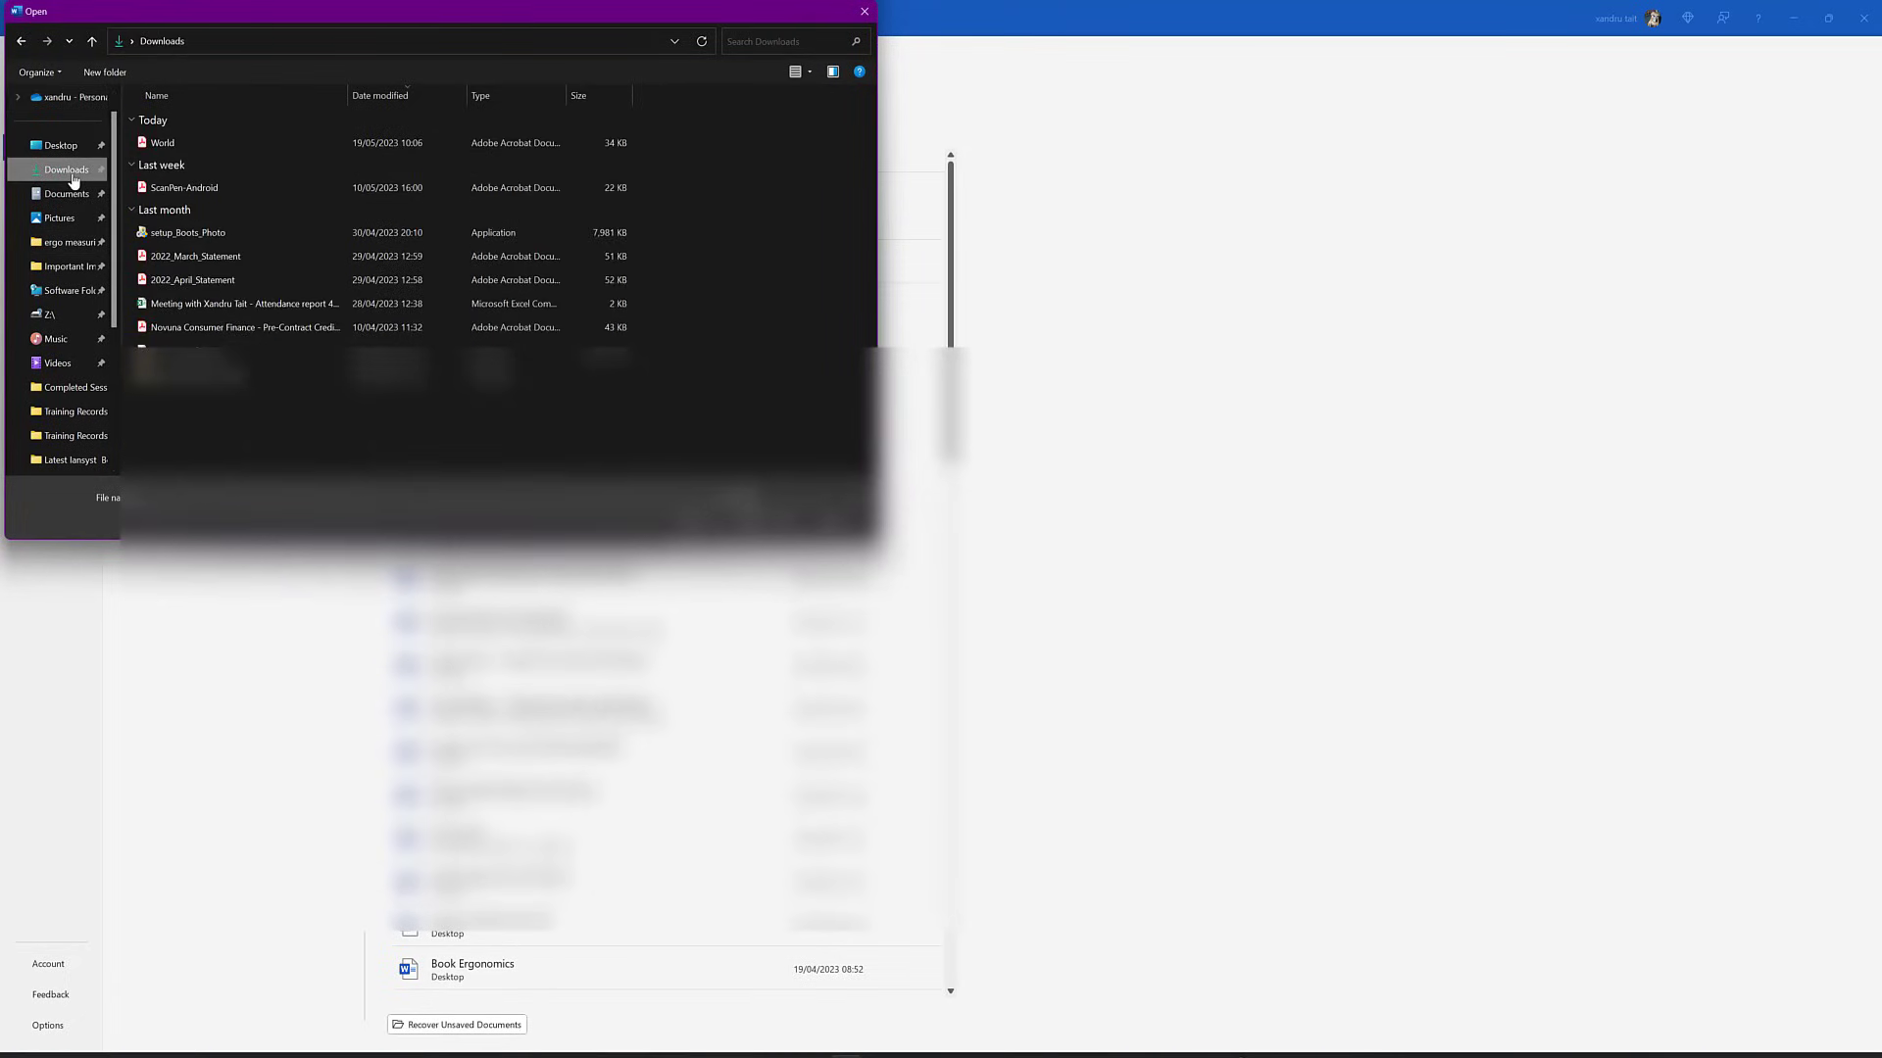
{"action": "double_click", "coordinate": [161, 143]}
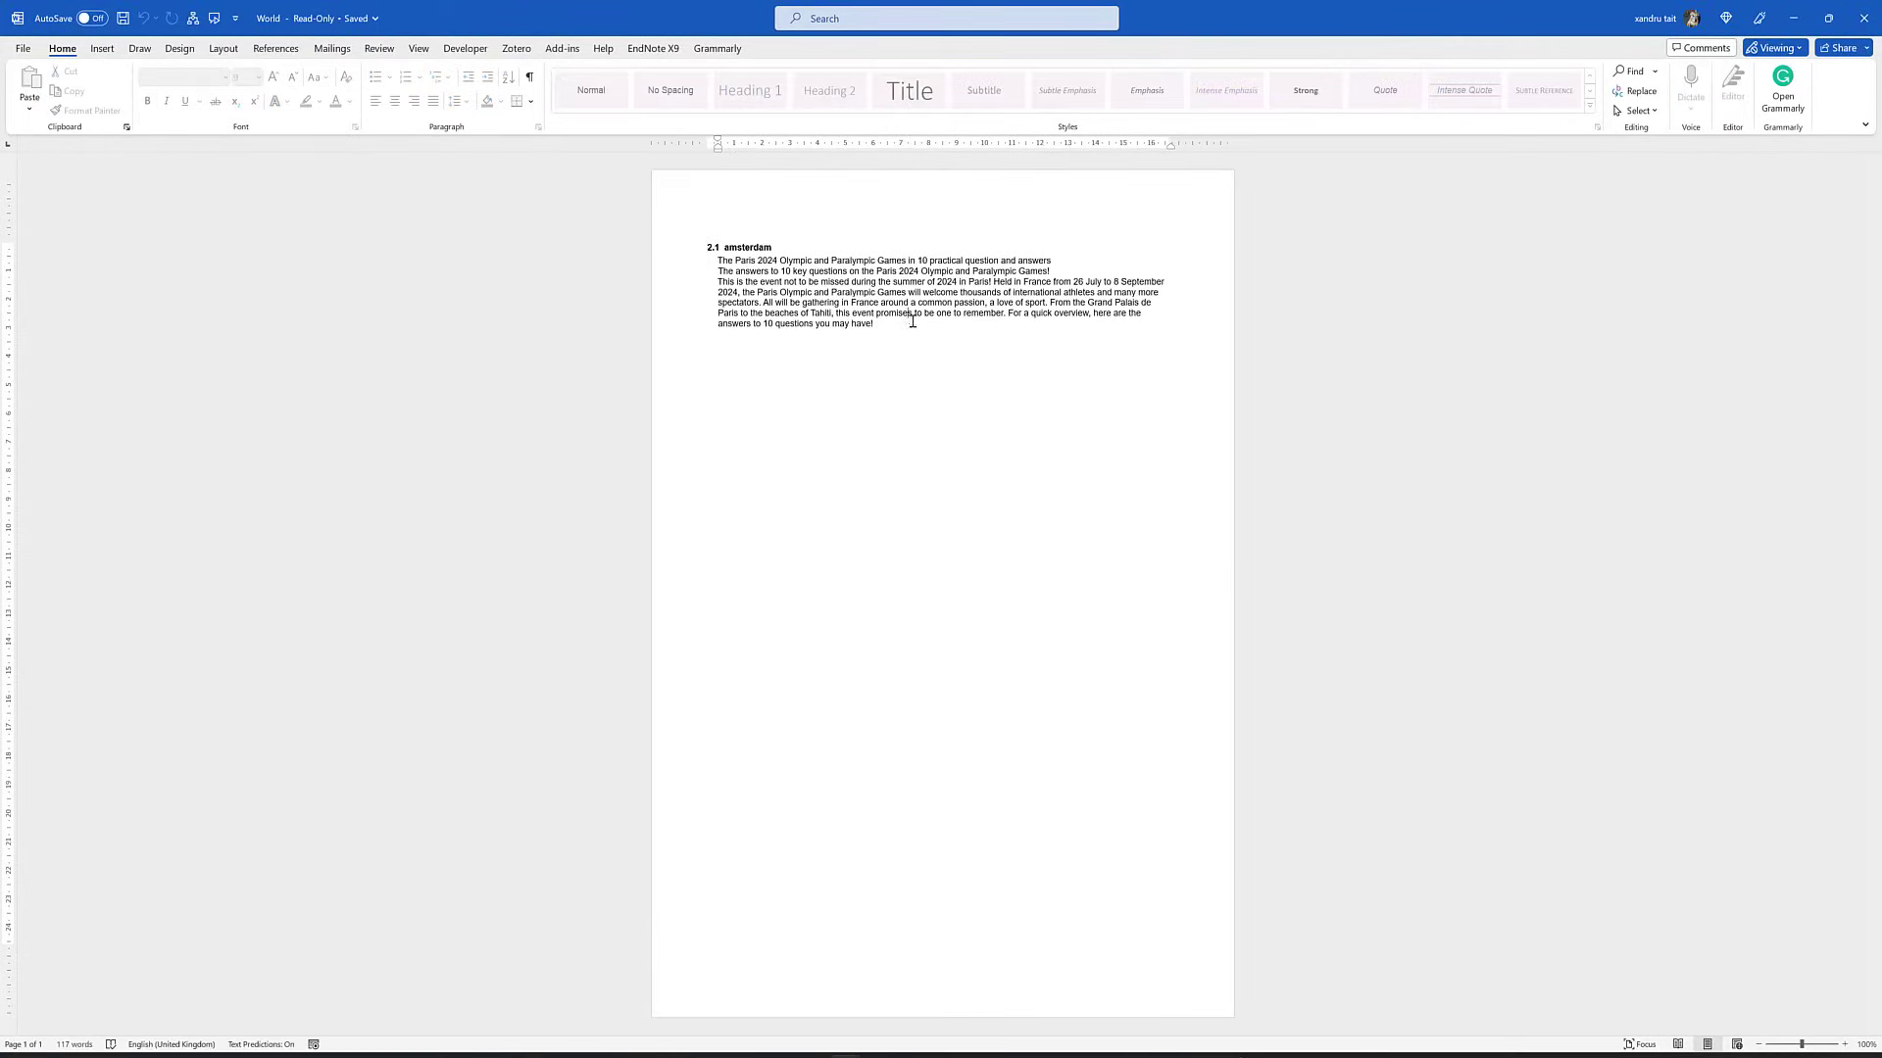
- Select text in the converted World document, dismiss the read-only notice, then close Word and Acrobat Reader
{"action": "left_click_drag", "start_coordinate": [899, 328], "coordinate": [832, 309]}
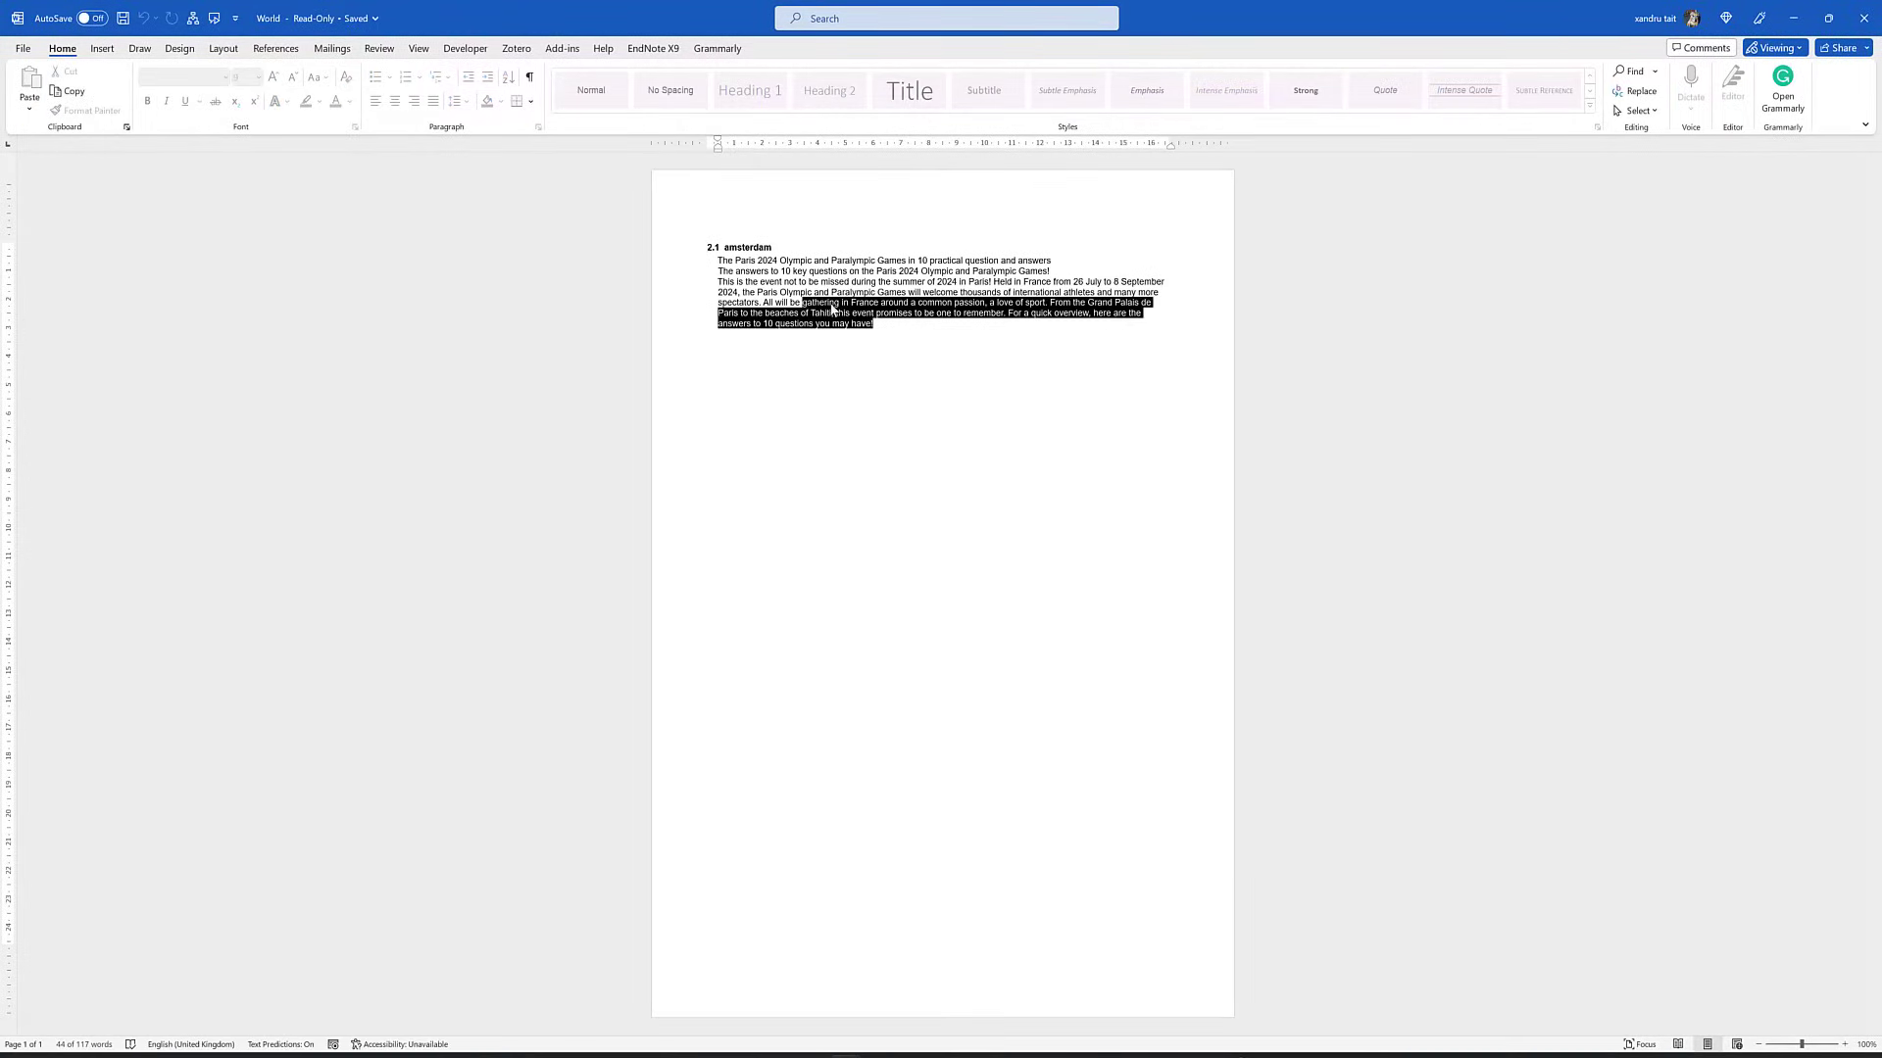
{"action": "left_click", "coordinate": [486, 145]}
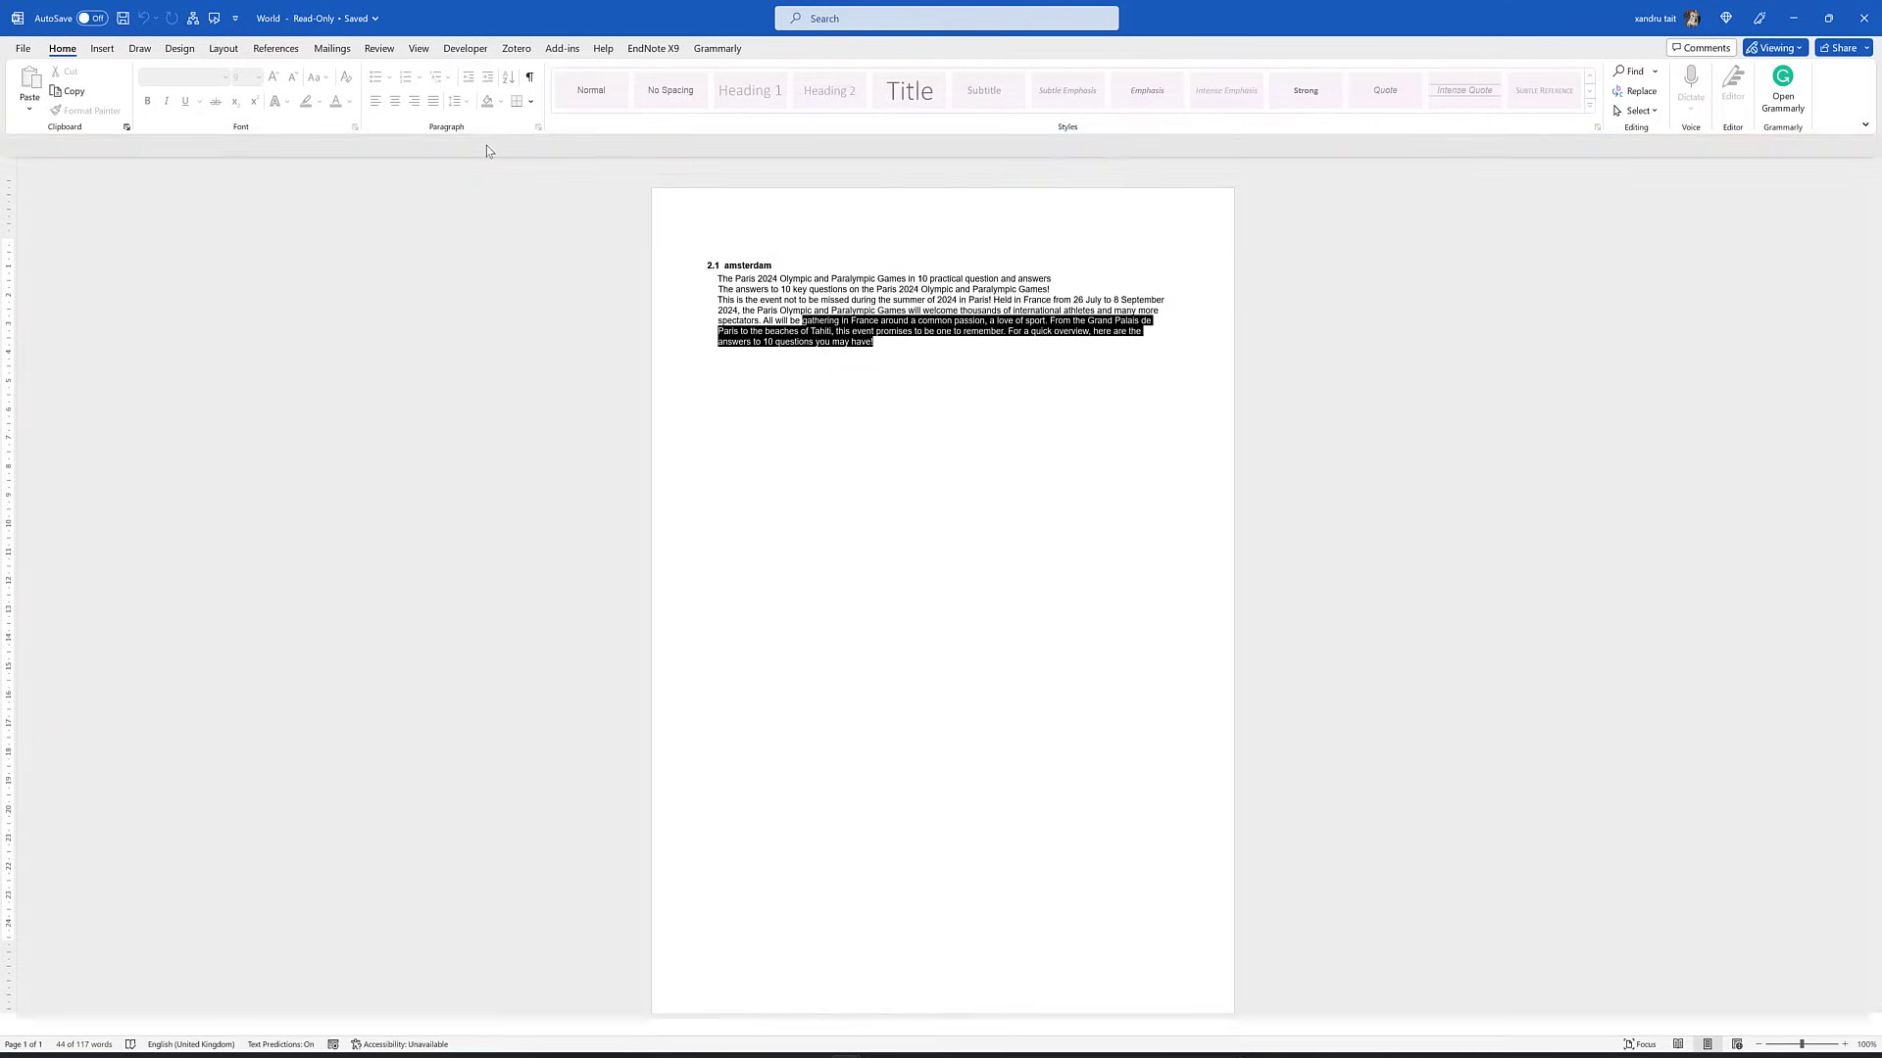
{"action": "left_click", "coordinate": [1865, 8]}
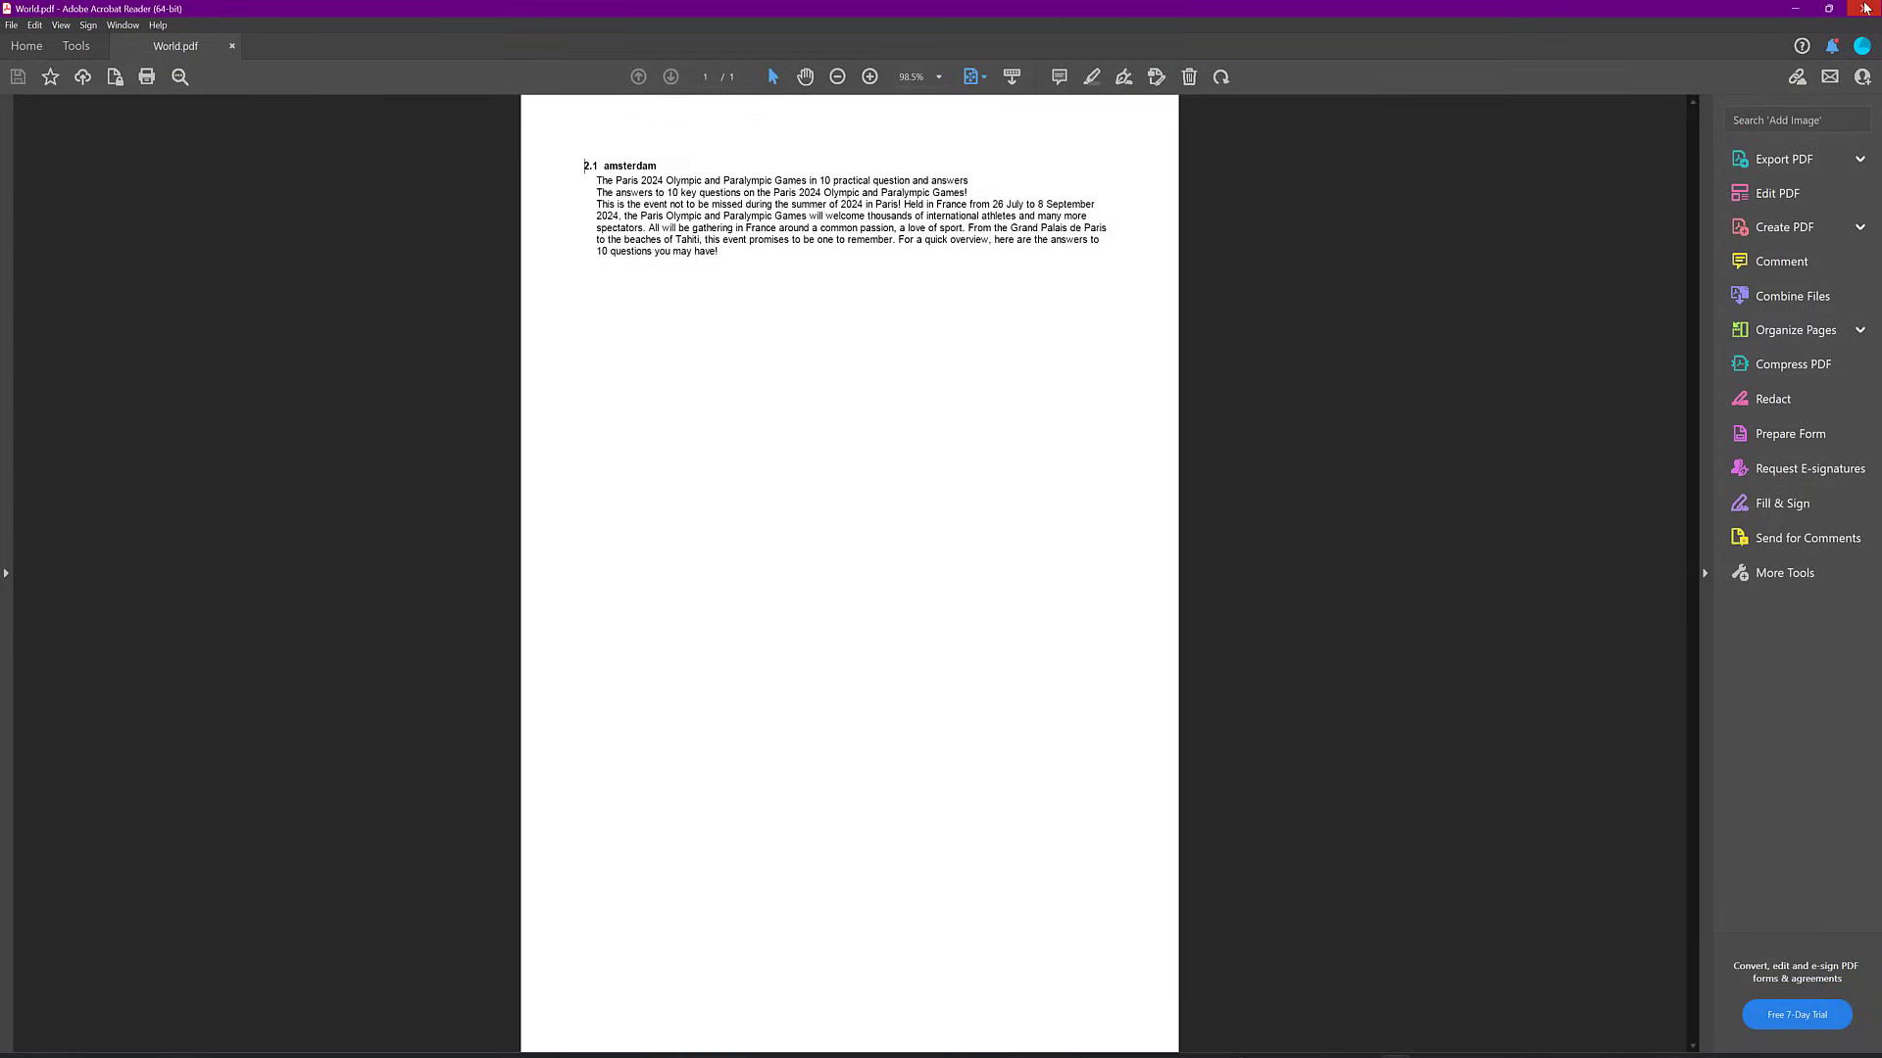
{"action": "left_click", "coordinate": [1865, 8]}
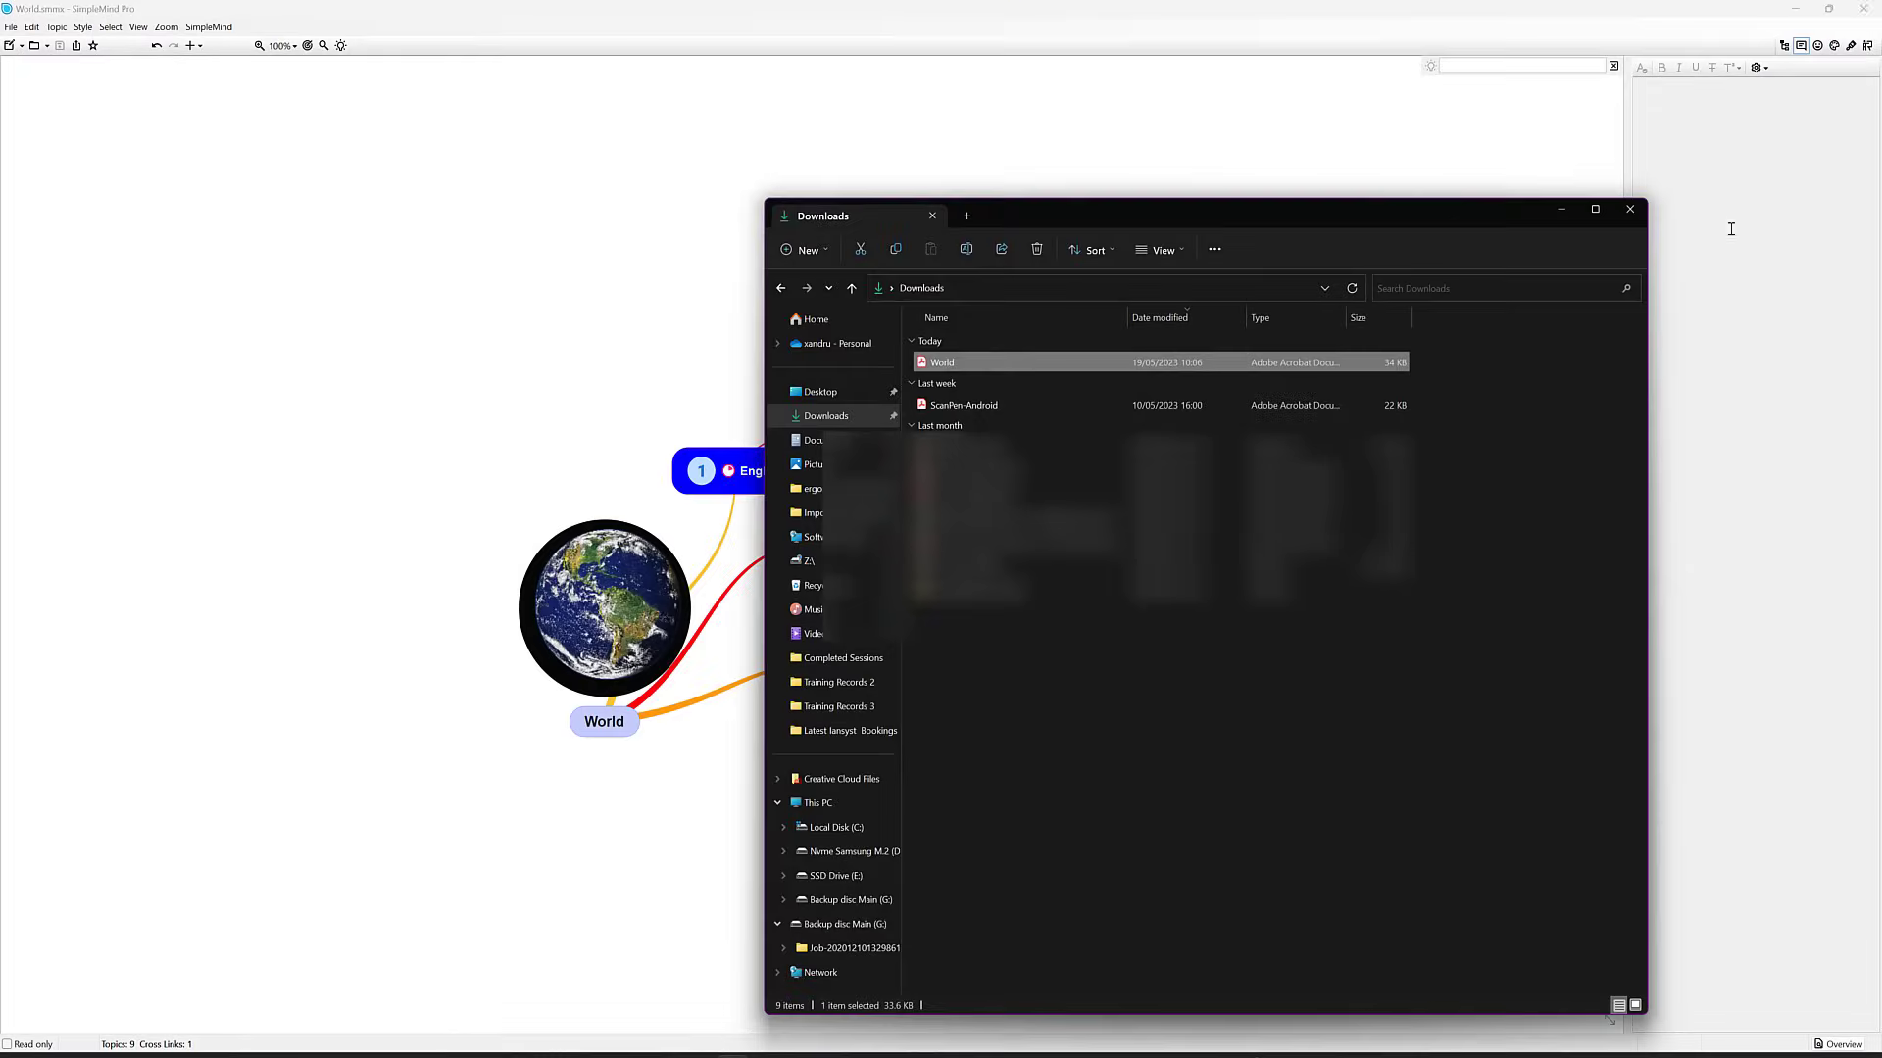